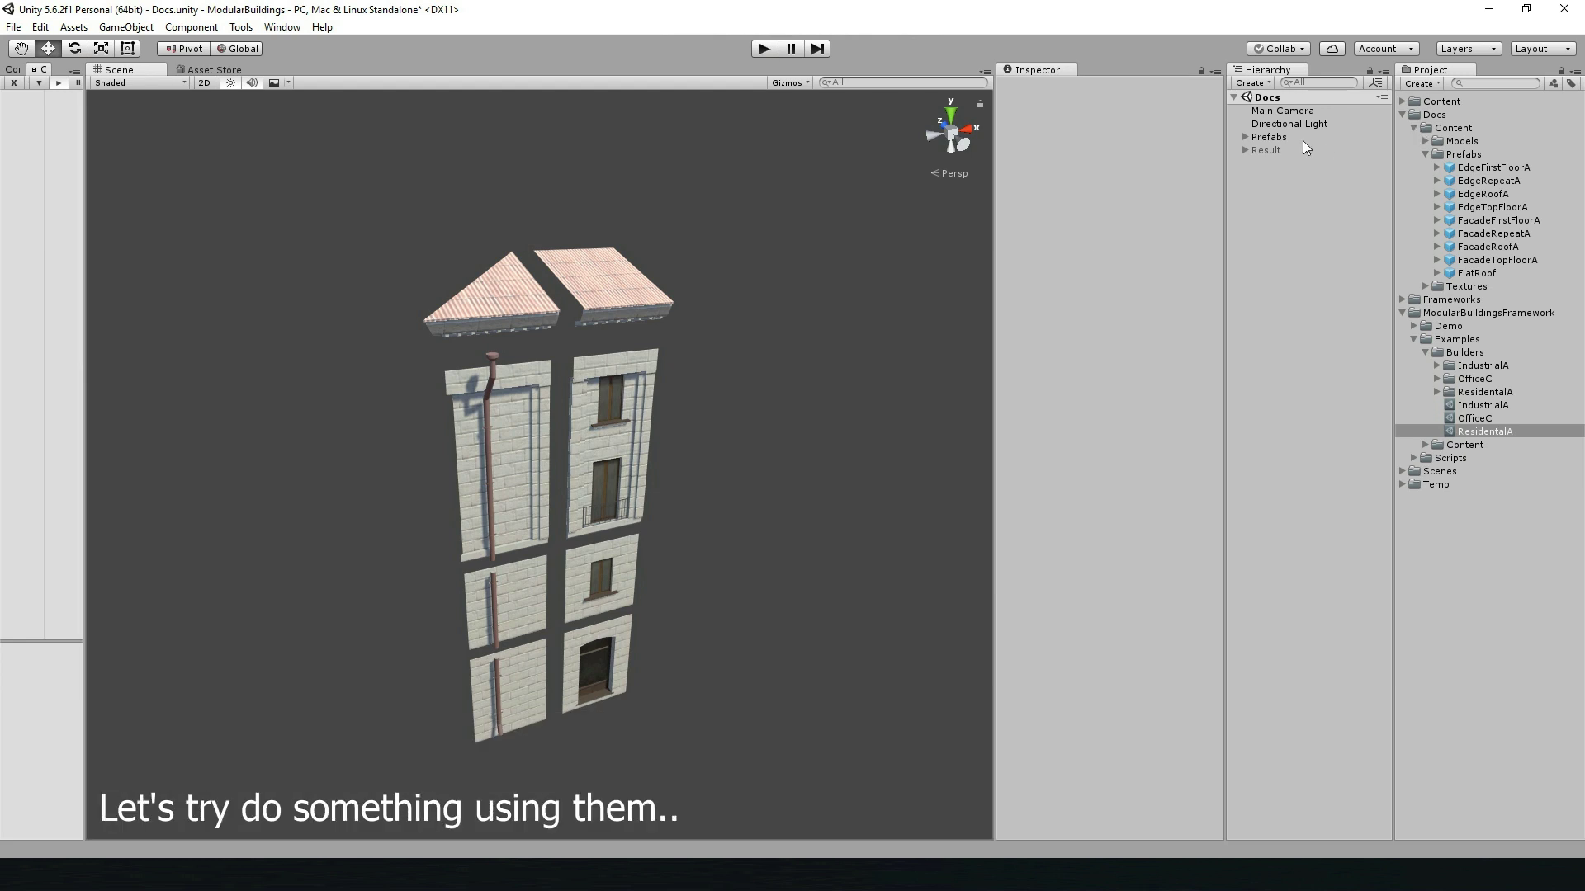
- Deactivate the Prefabs object and the finished Result building so nothing shows in the scene
click(1302, 137)
click(1037, 87)
click(1245, 150)
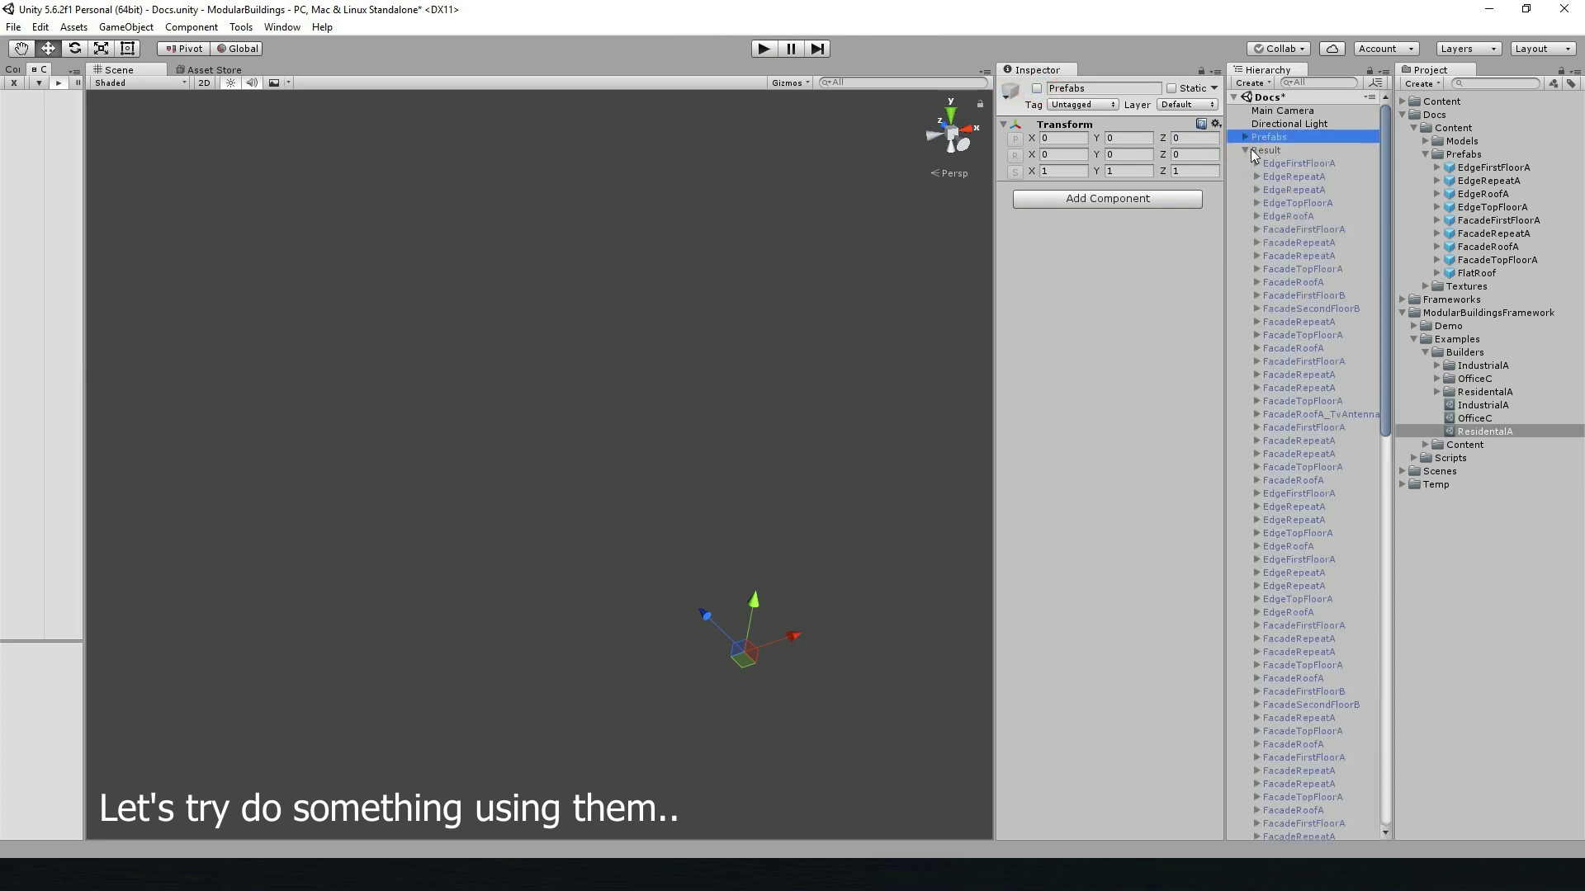
click(1248, 152)
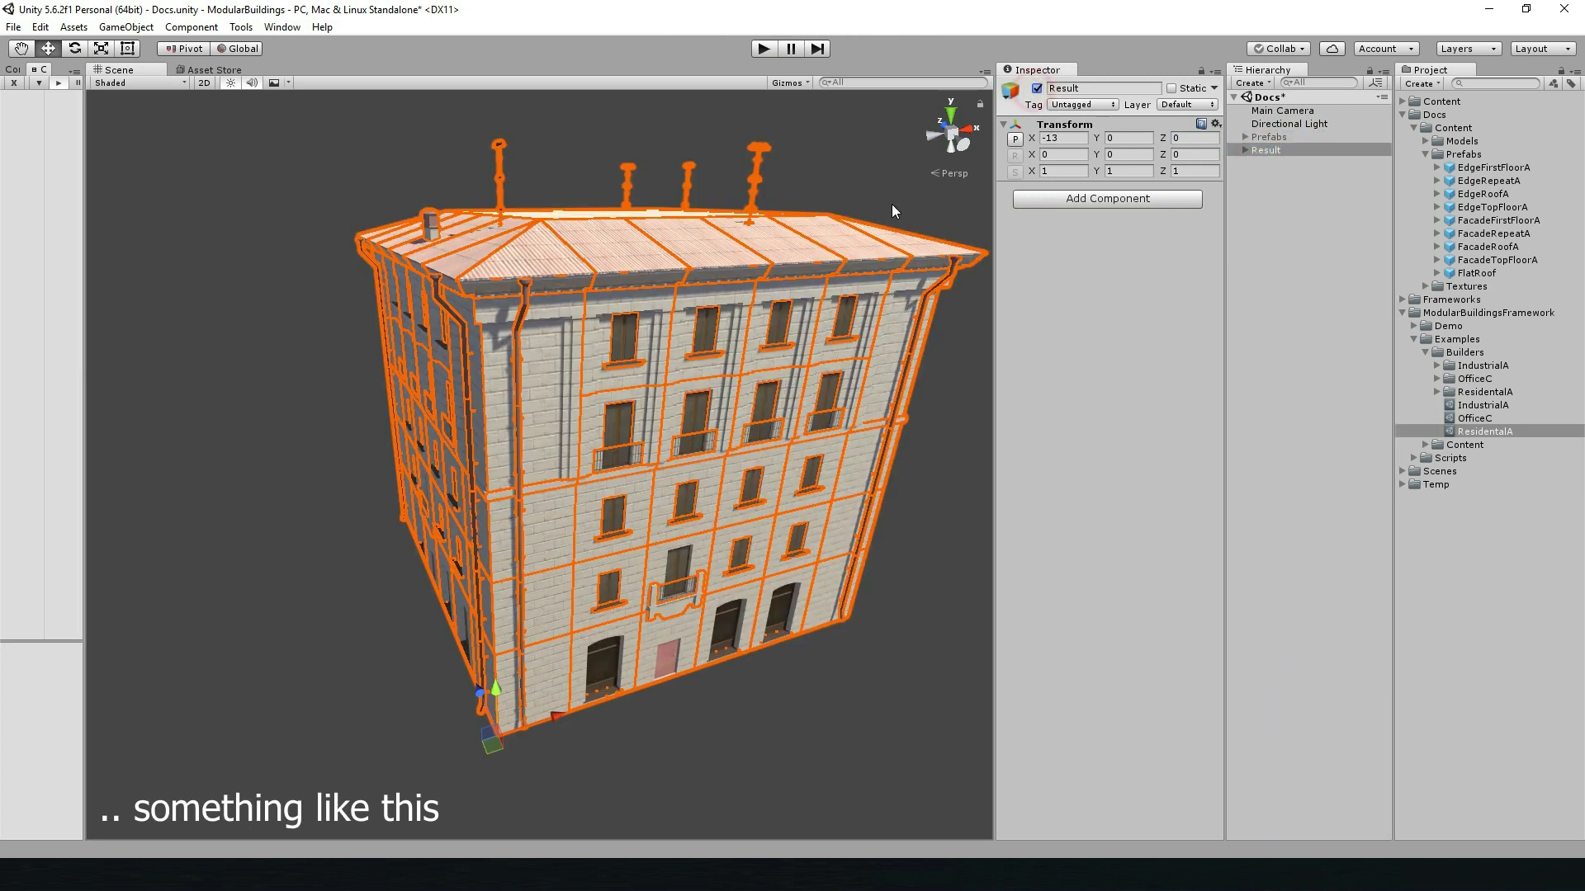
click(892, 205)
alt+drag(800, 296, 785, 325)
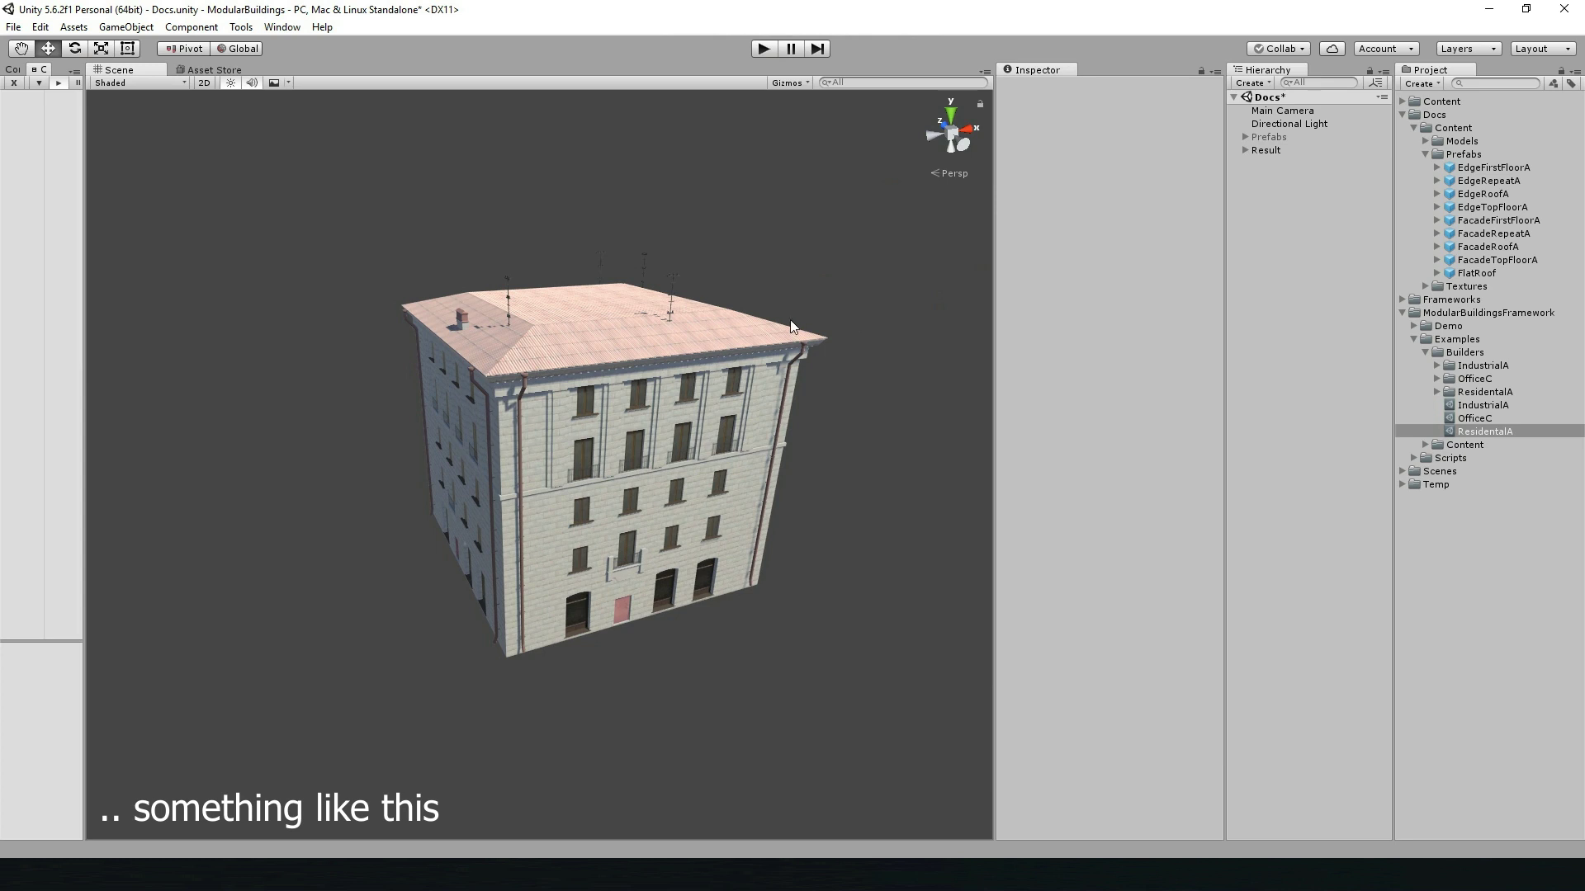
click(1265, 150)
click(1037, 88)
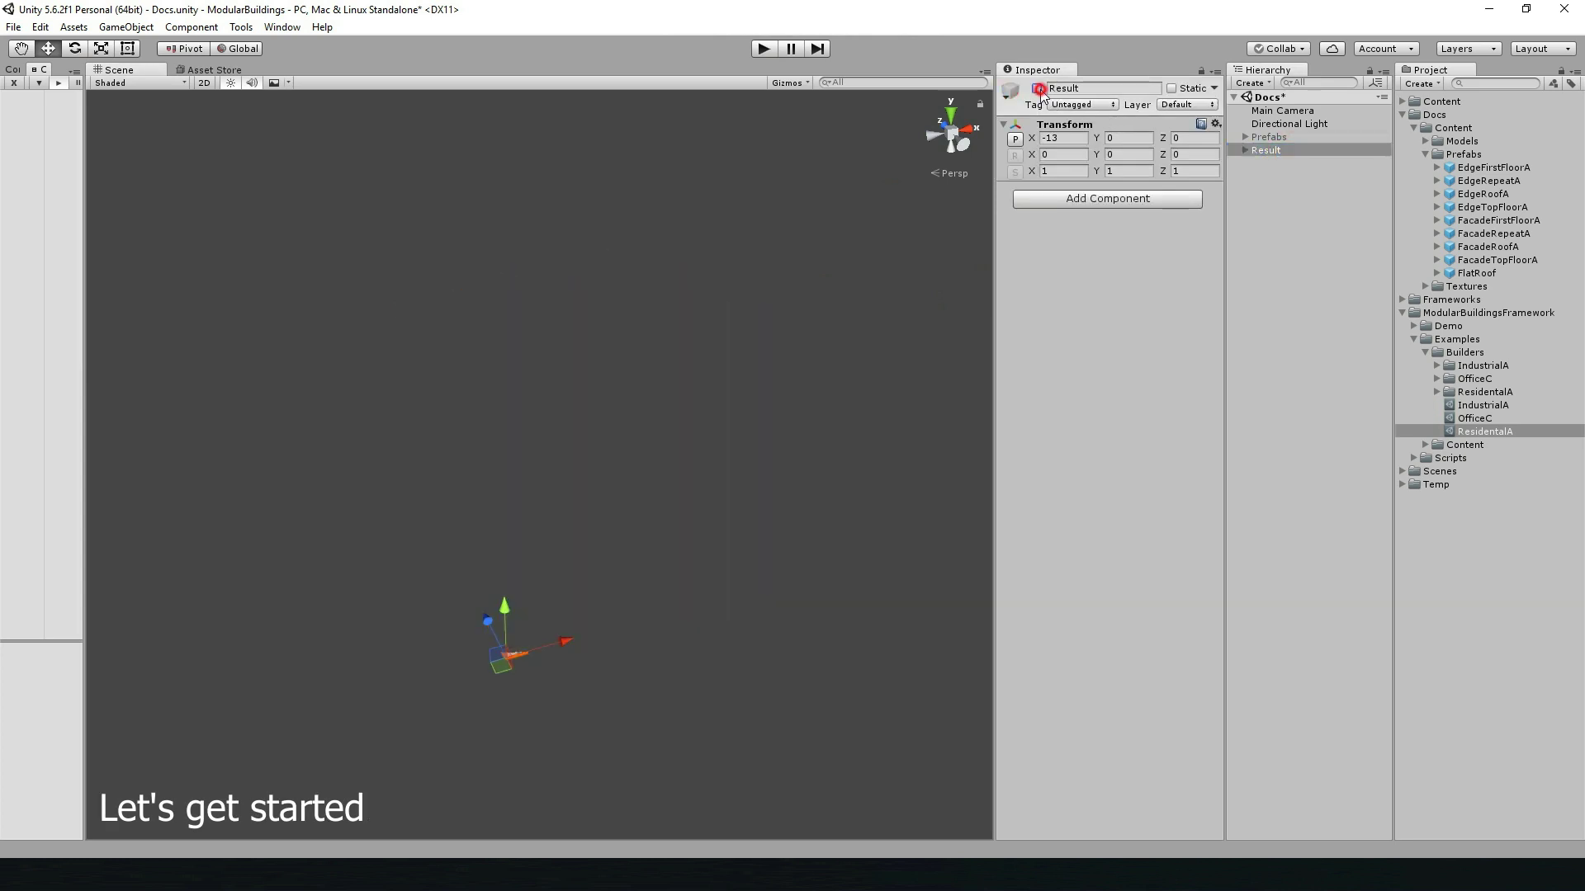
- Create an empty object at the origin named TEMP
right_click(1272, 253)
click(1333, 389)
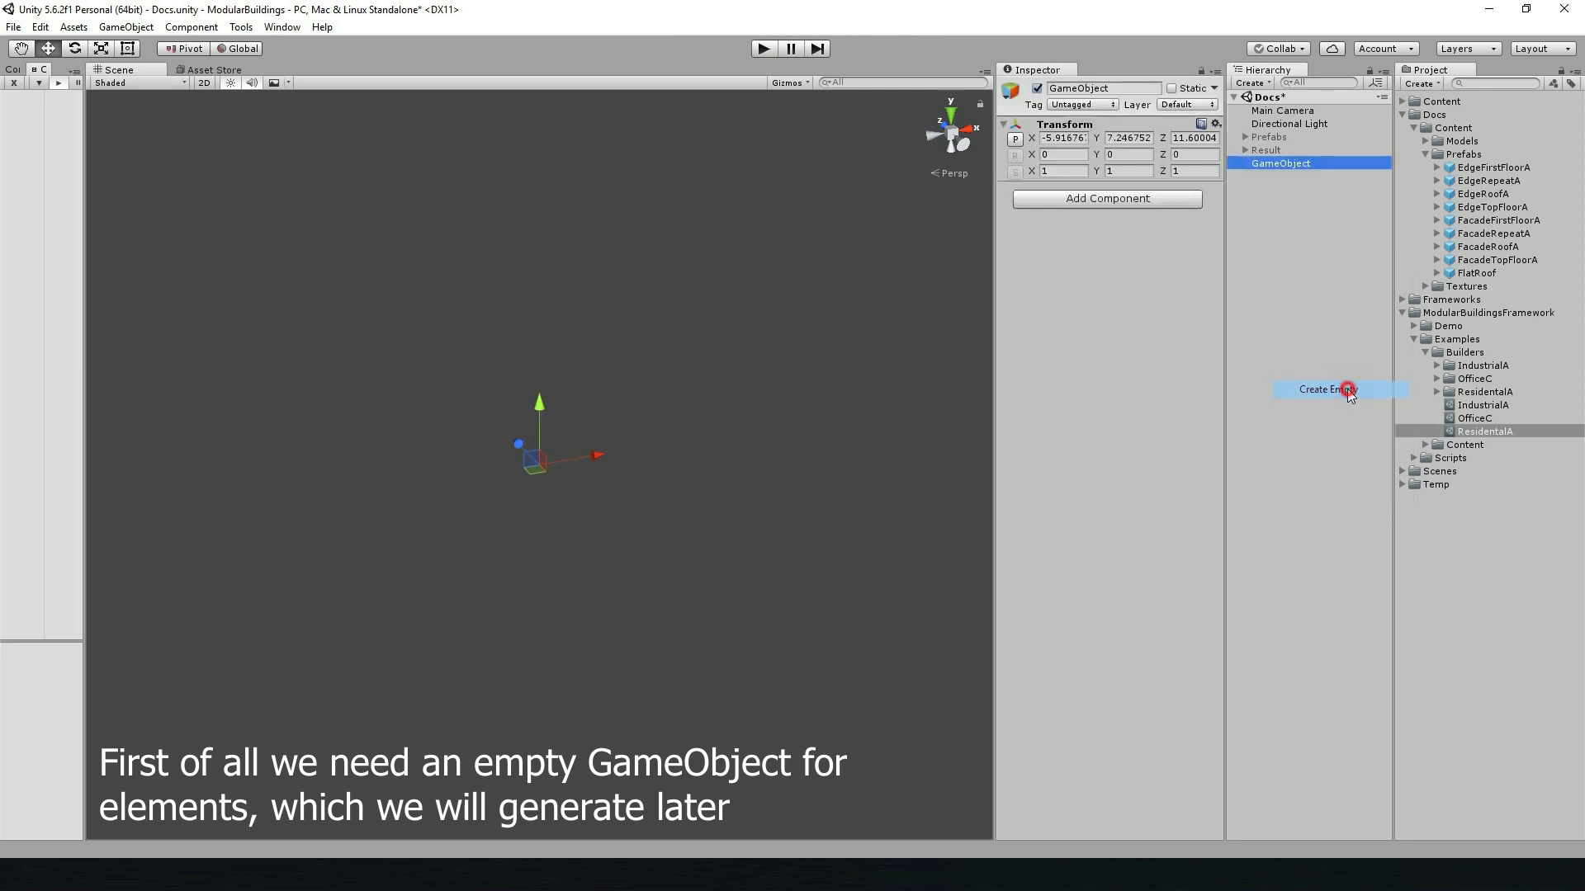
click(1020, 138)
click(1092, 87)
text(T)
key(BackSpace)
click(1277, 269)
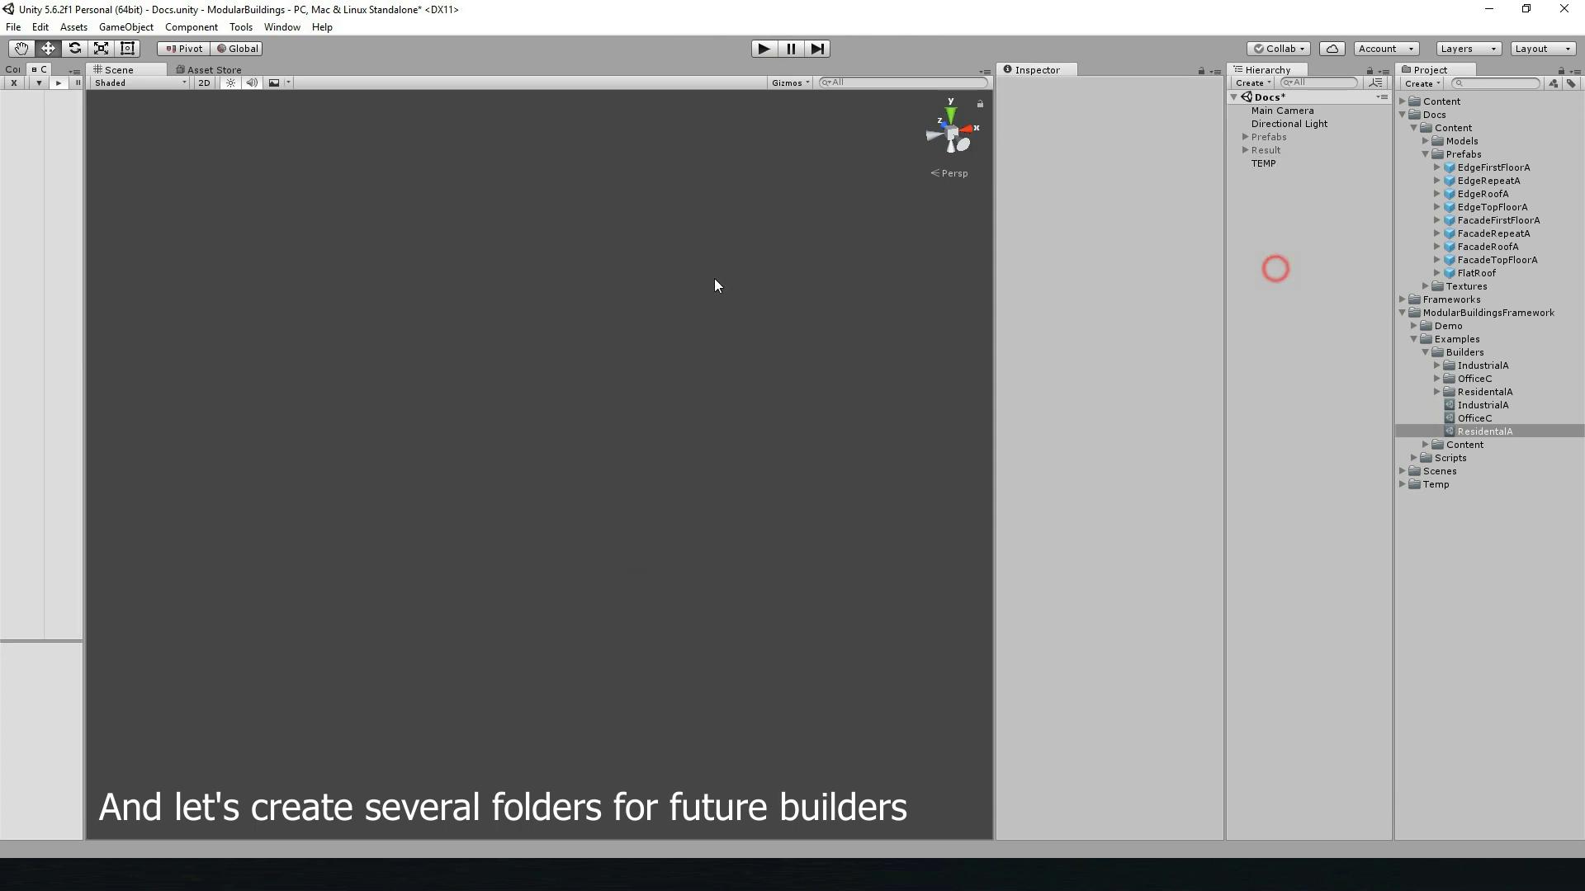
- Create a Builders folder inside the Docs folder
key(alt)
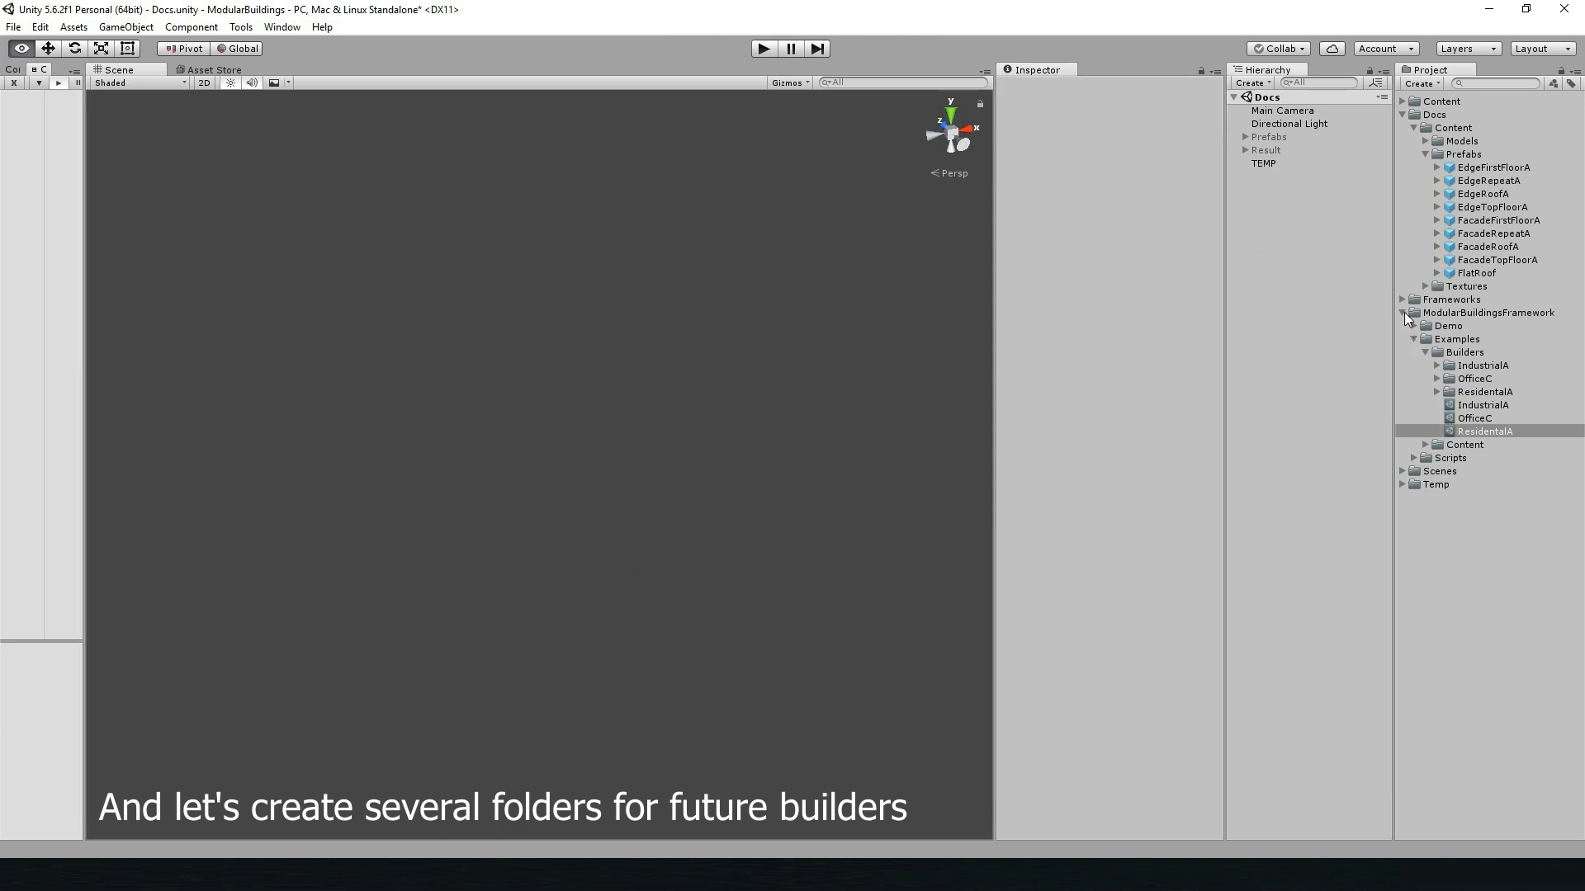
alt+click(1403, 313)
click(1427, 153)
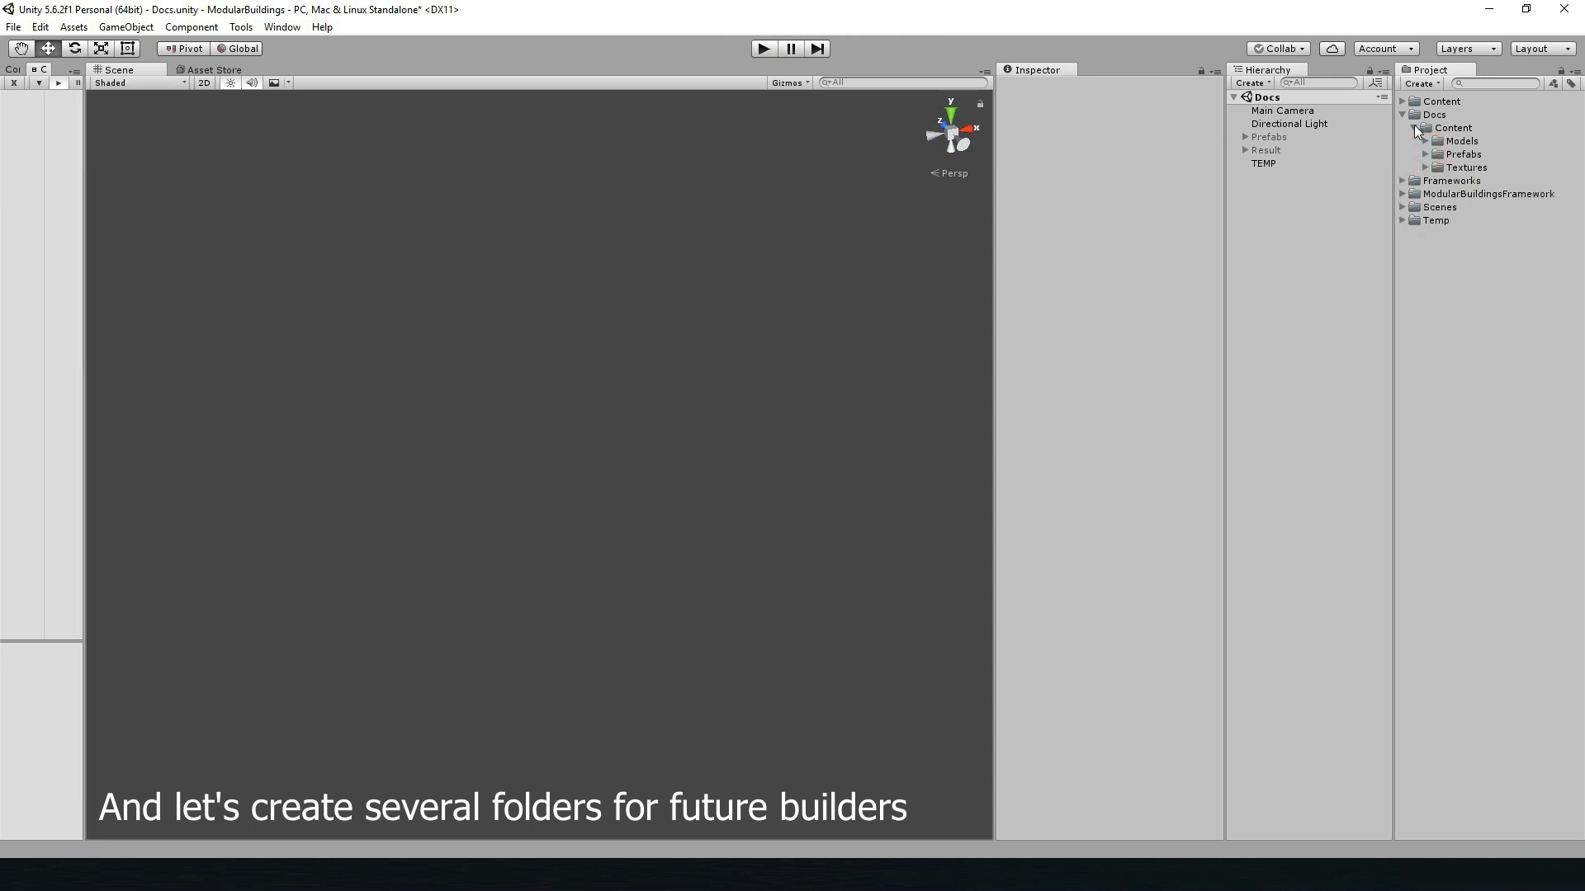
right_click(1459, 117)
click(1291, 122)
text(P)
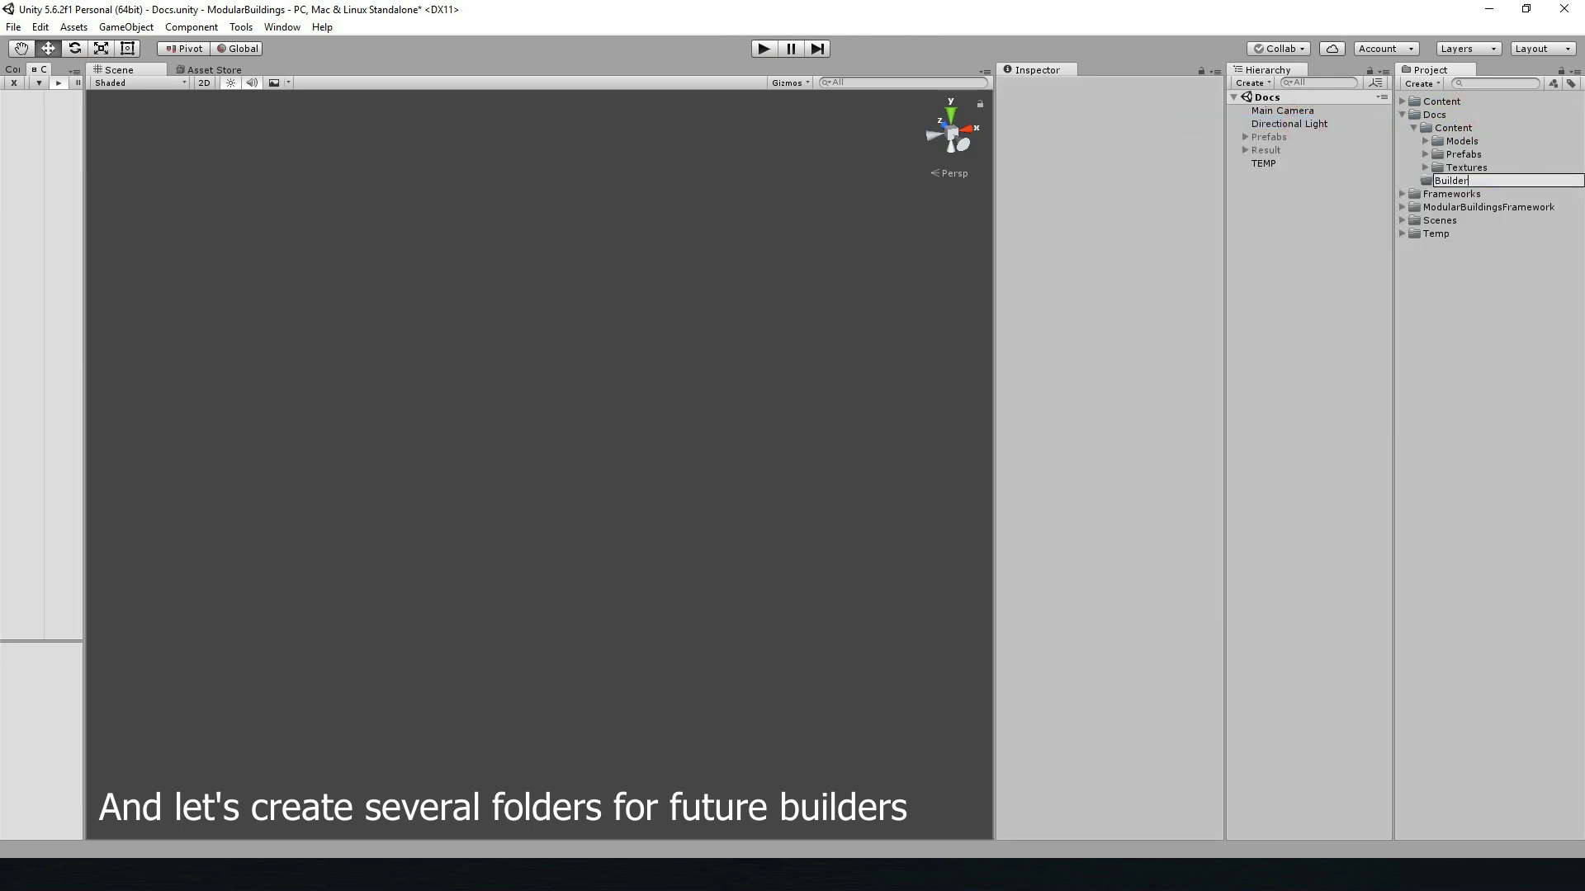
text(s)
key(Return)
- Add an Elements subfolder inside Builders
right_click(1453, 129)
mouse_move(1420, 131)
click(1300, 139)
text(Elemen)
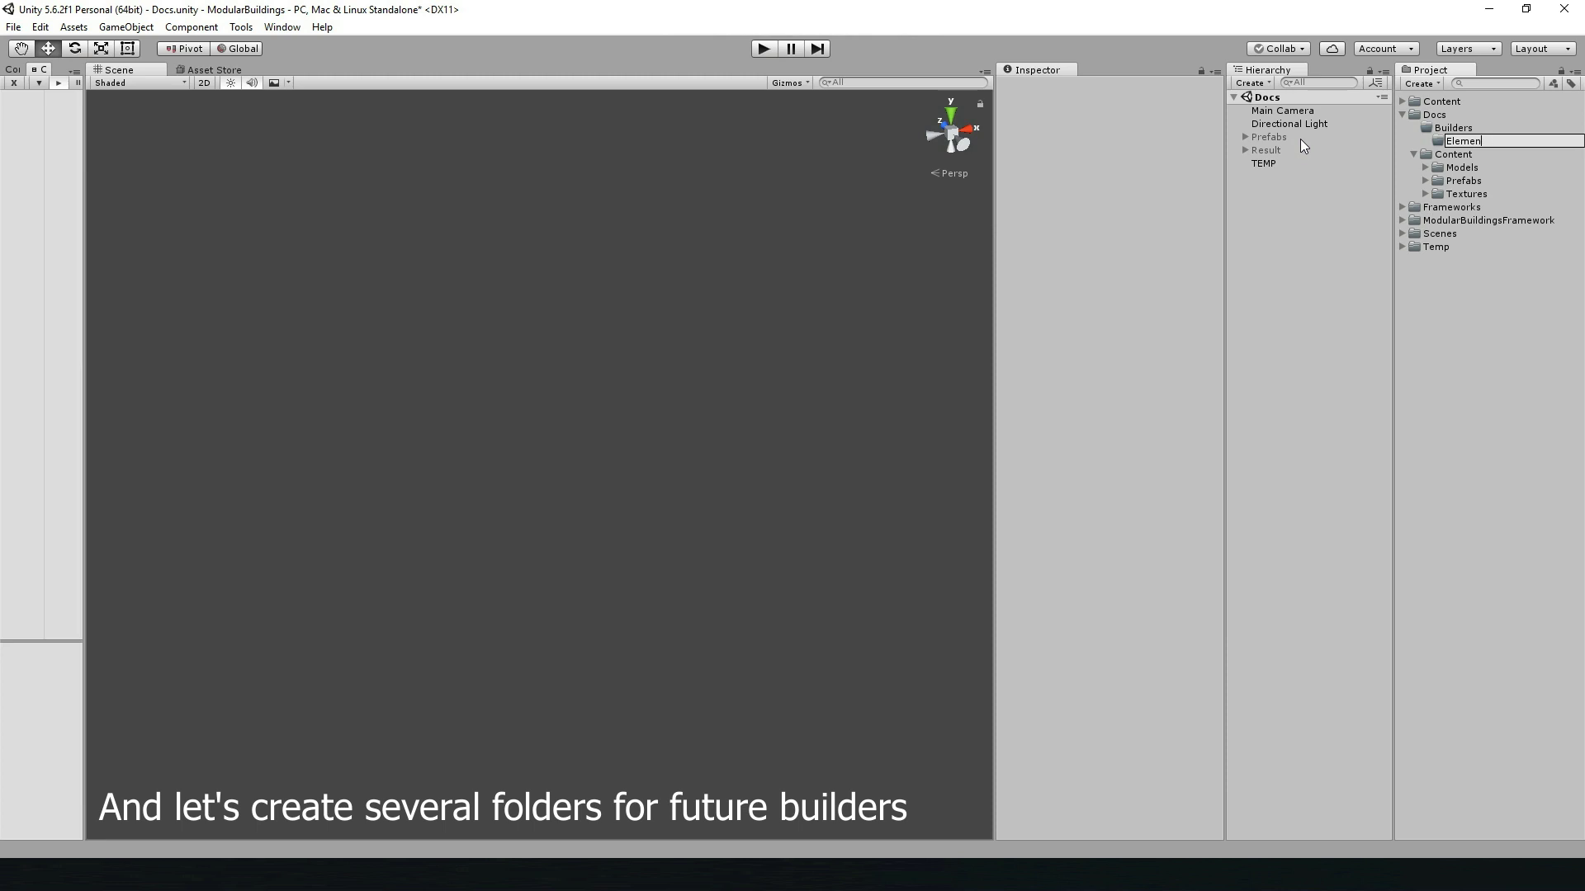
text(ts)
key(Return)
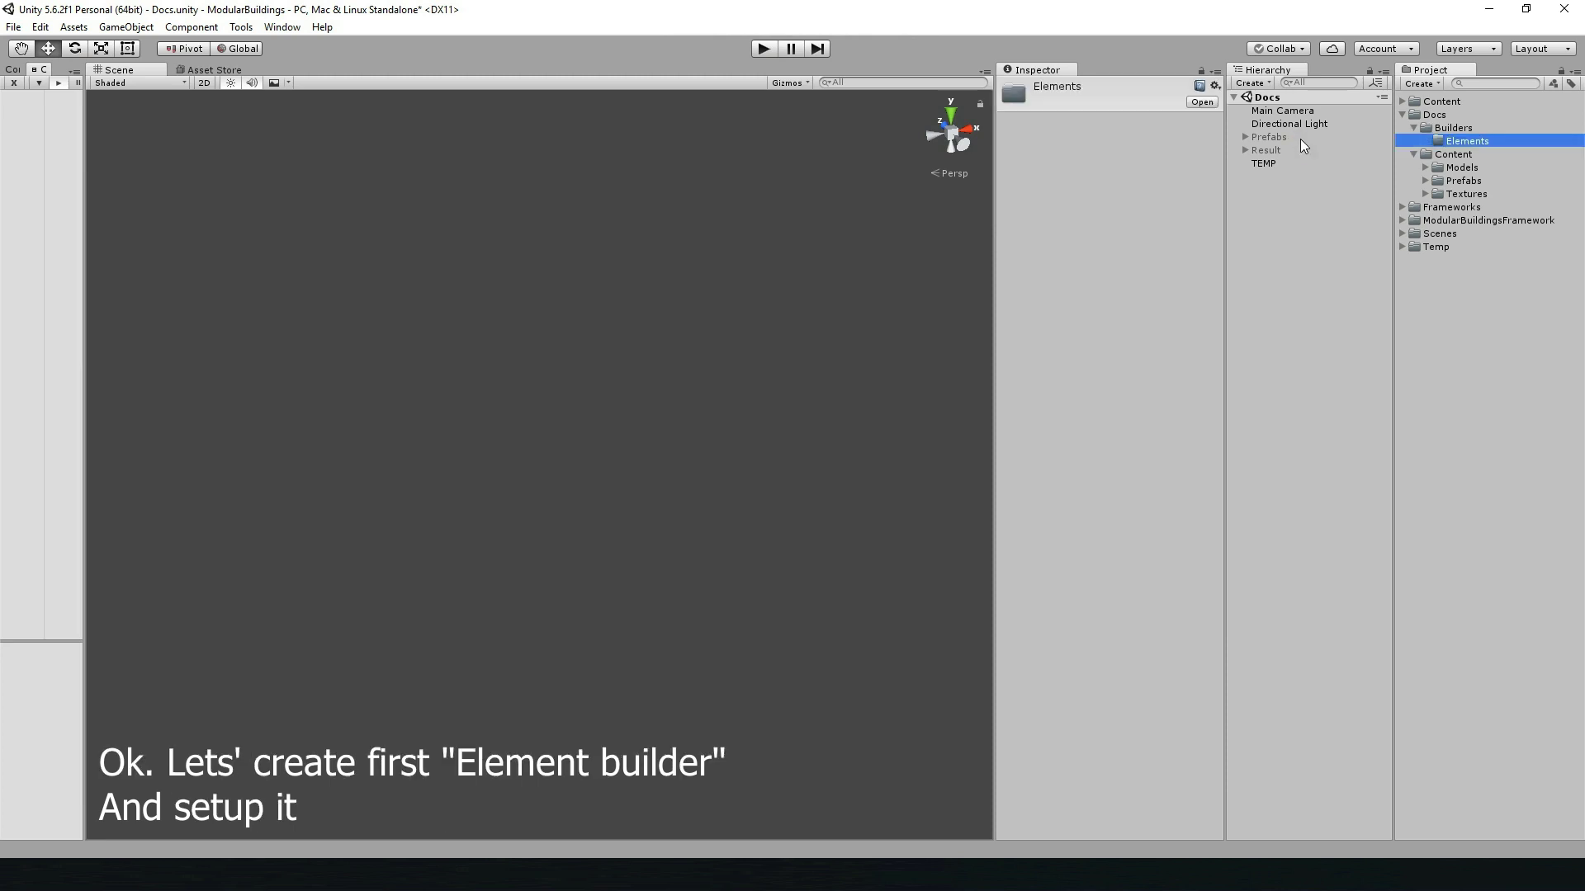
- Create a new Standard element builder asset via Tools > Modular Buildings > Elements
click(242, 27)
mouse_move(314, 47)
mouse_move(462, 47)
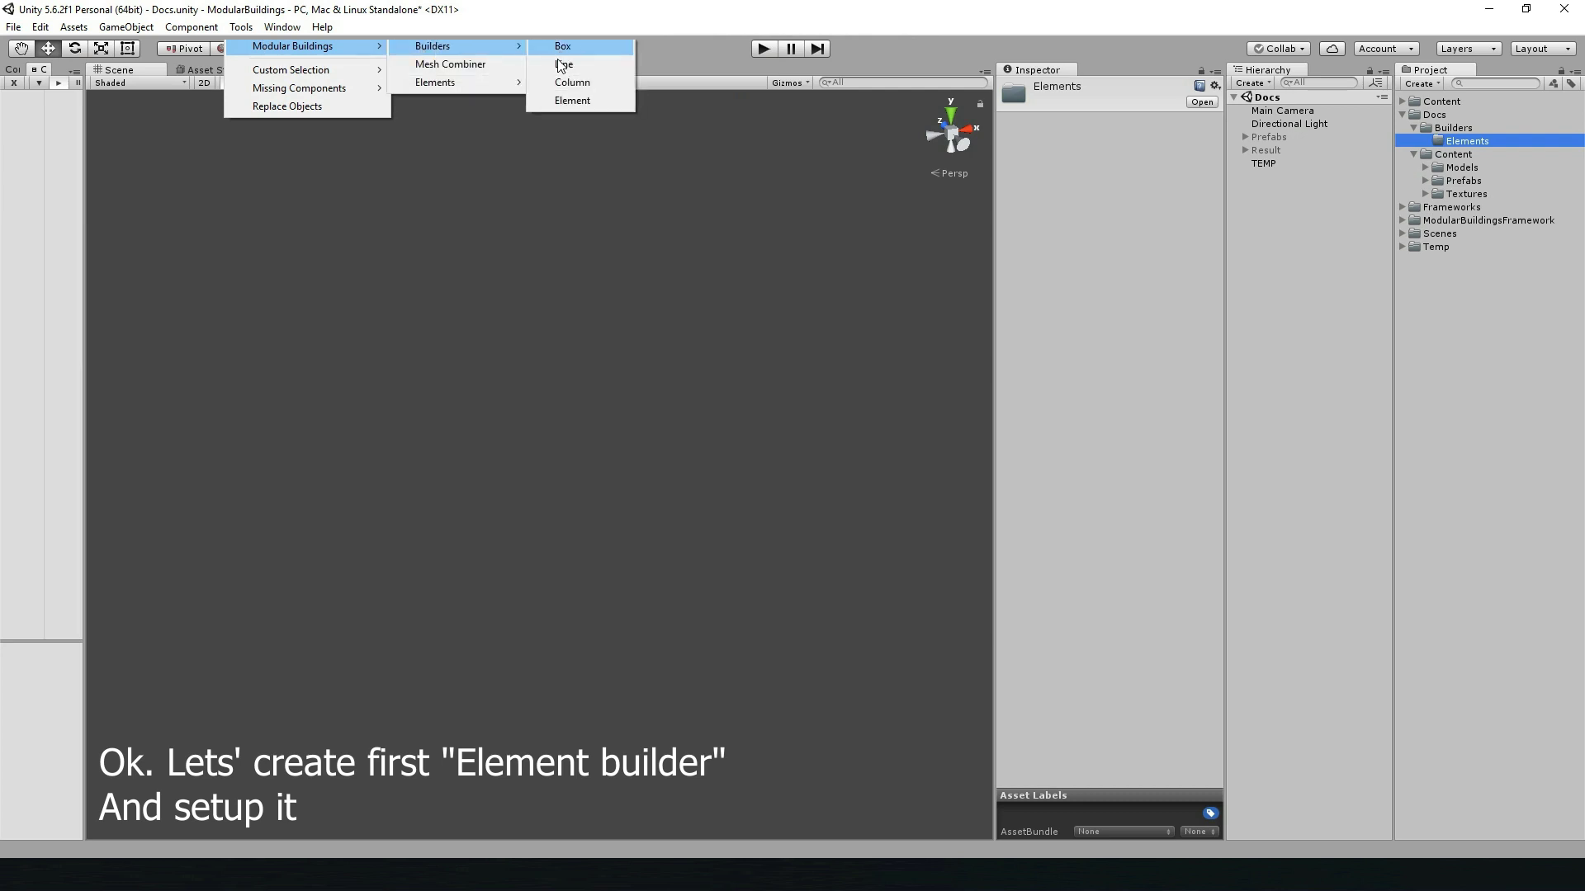
mouse_move(477, 83)
mouse_move(592, 165)
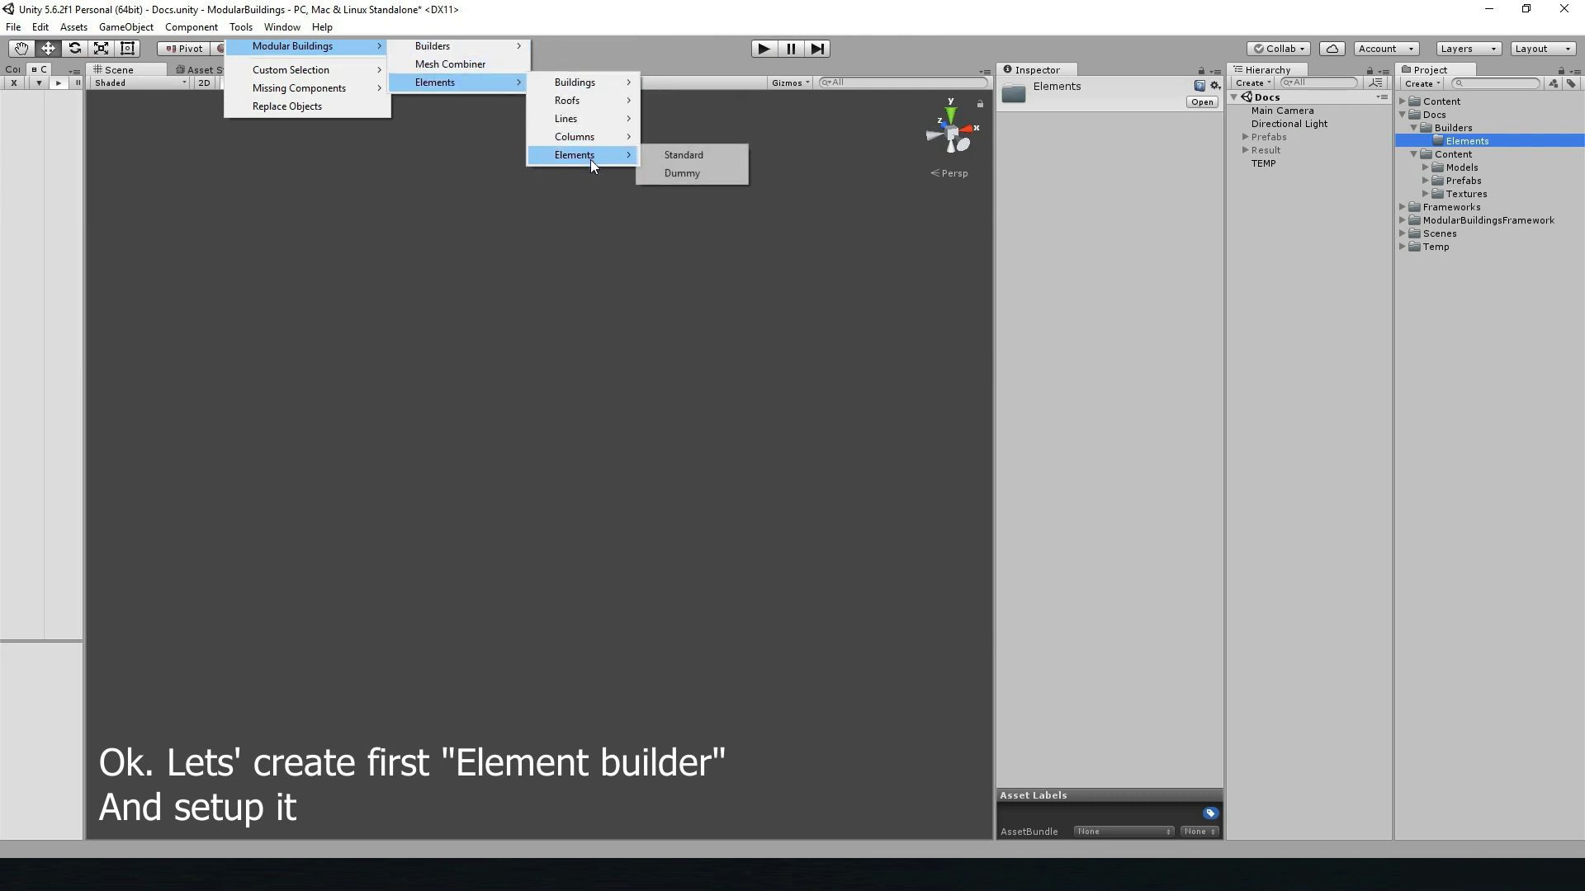
click(682, 157)
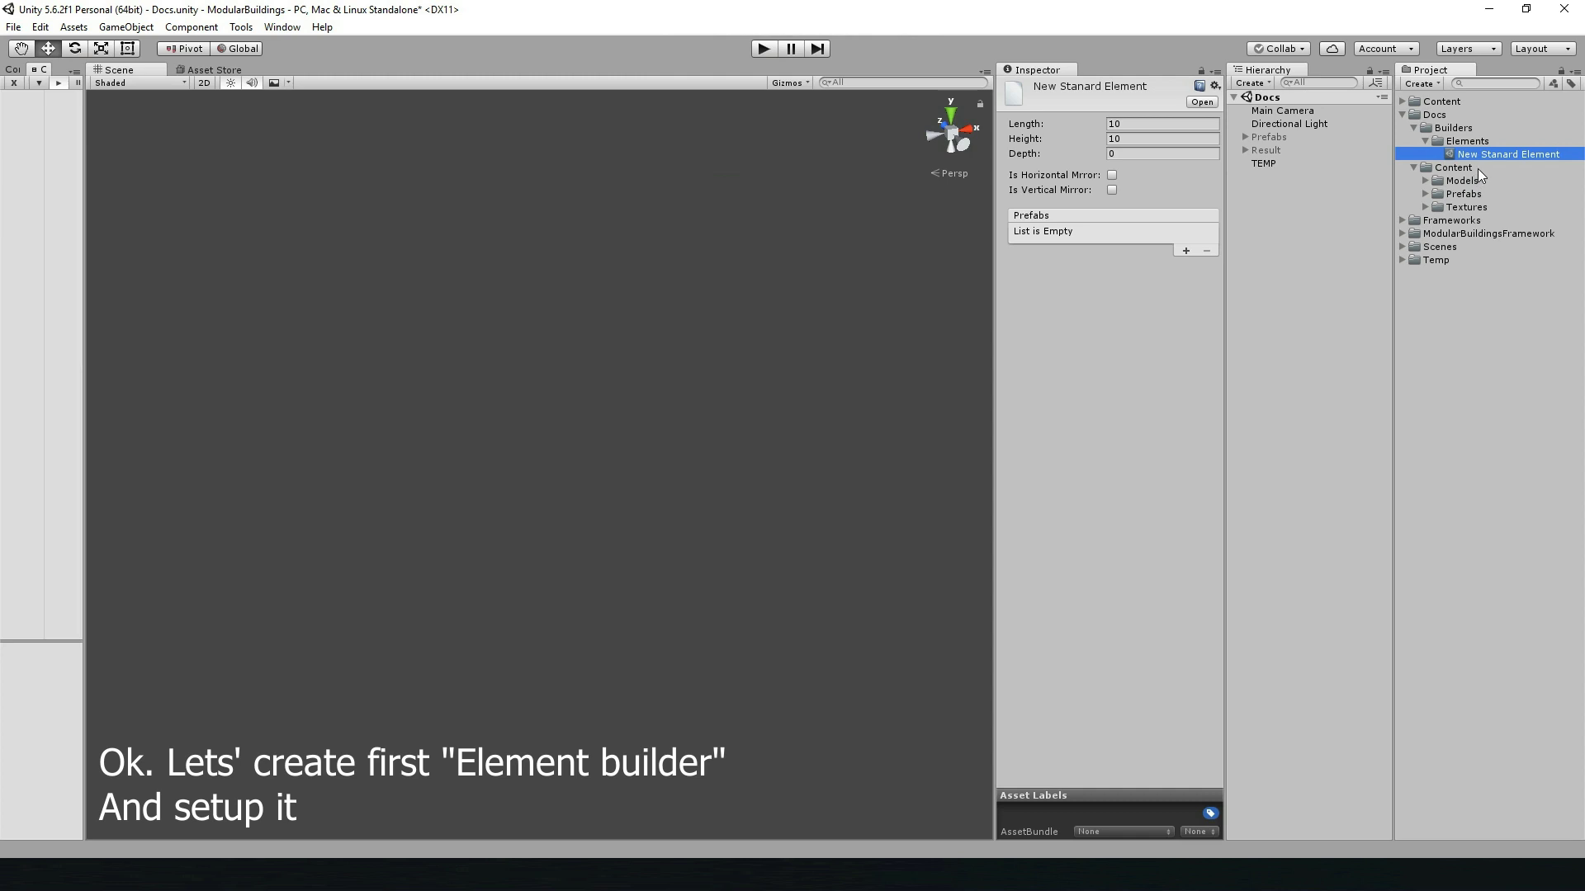
- Rename the new element builder to FacadeRepeatA, copying the name from the prefab
click(1424, 193)
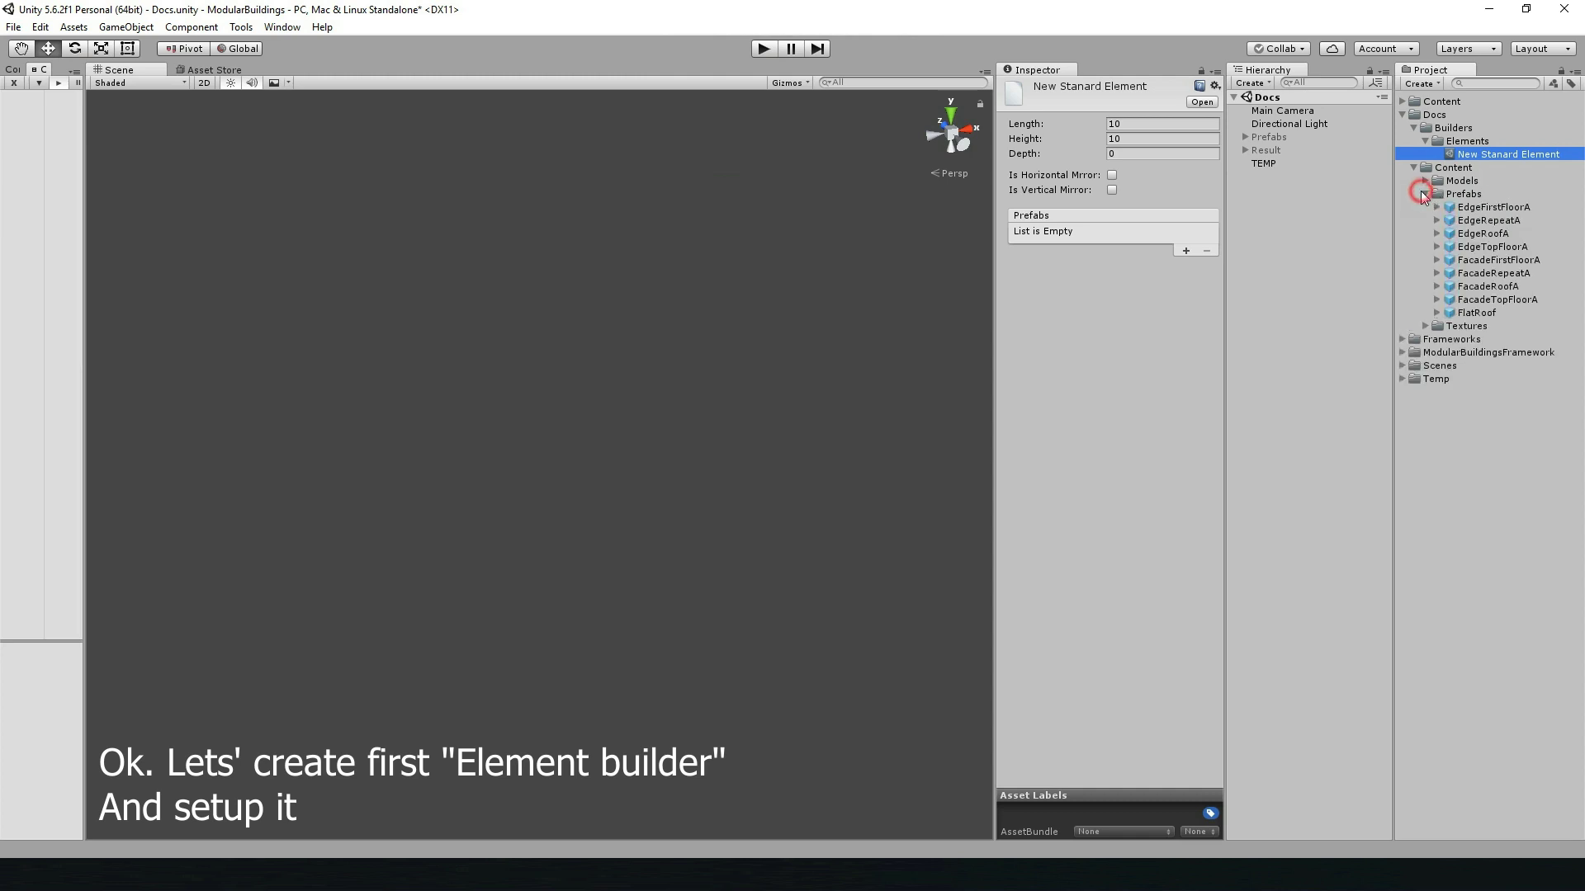
click(1494, 273)
key(F2)
key(ctrl+c)
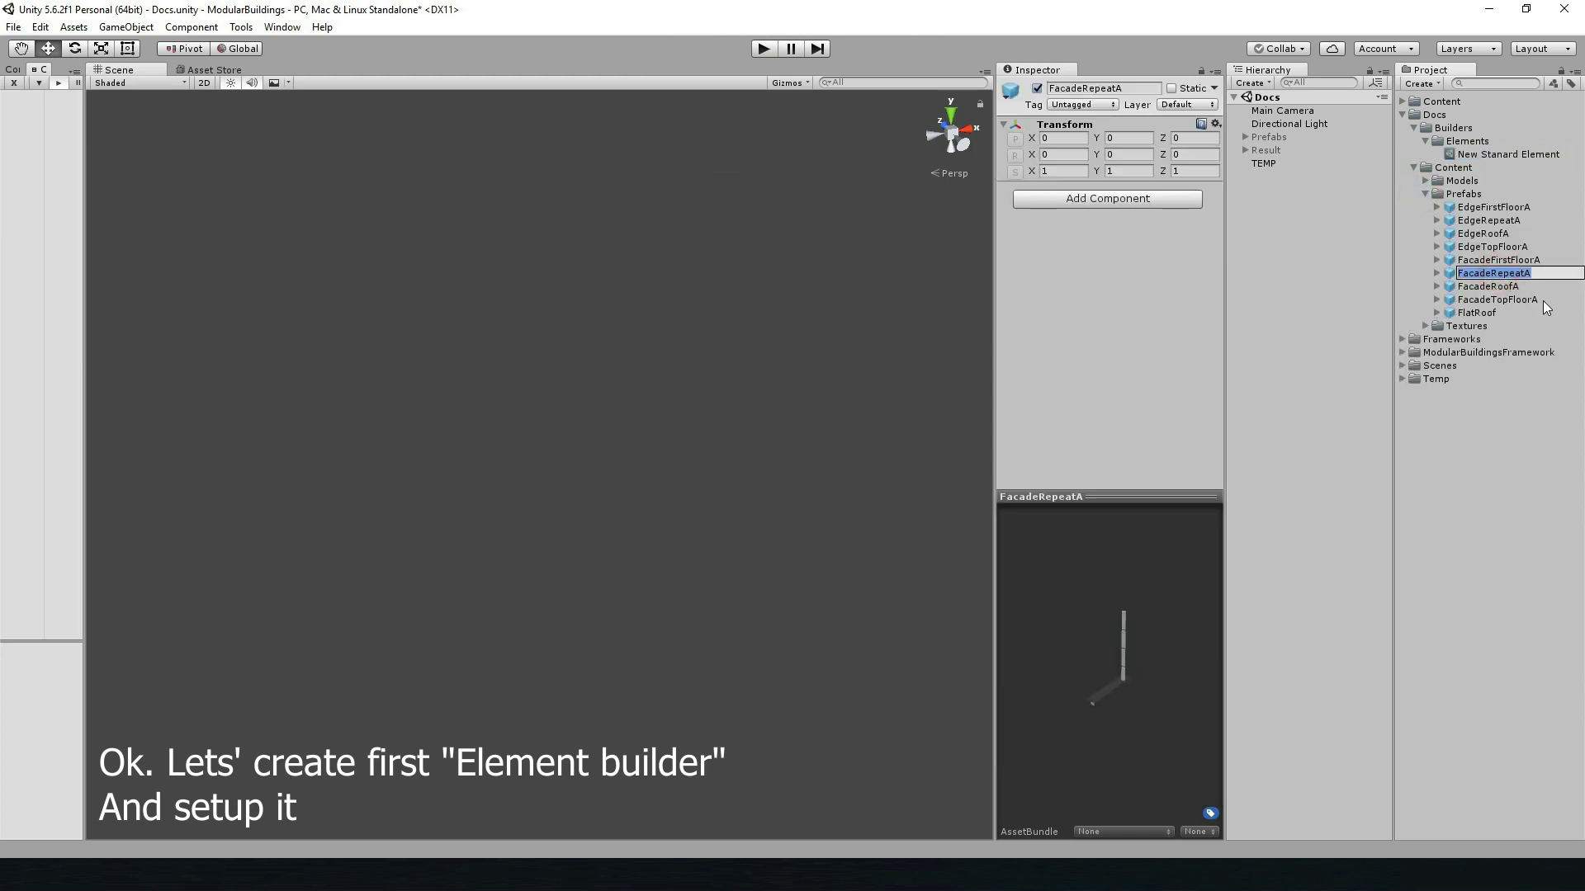
click(1508, 154)
key(F2)
key(ctrl+v)
key(Return)
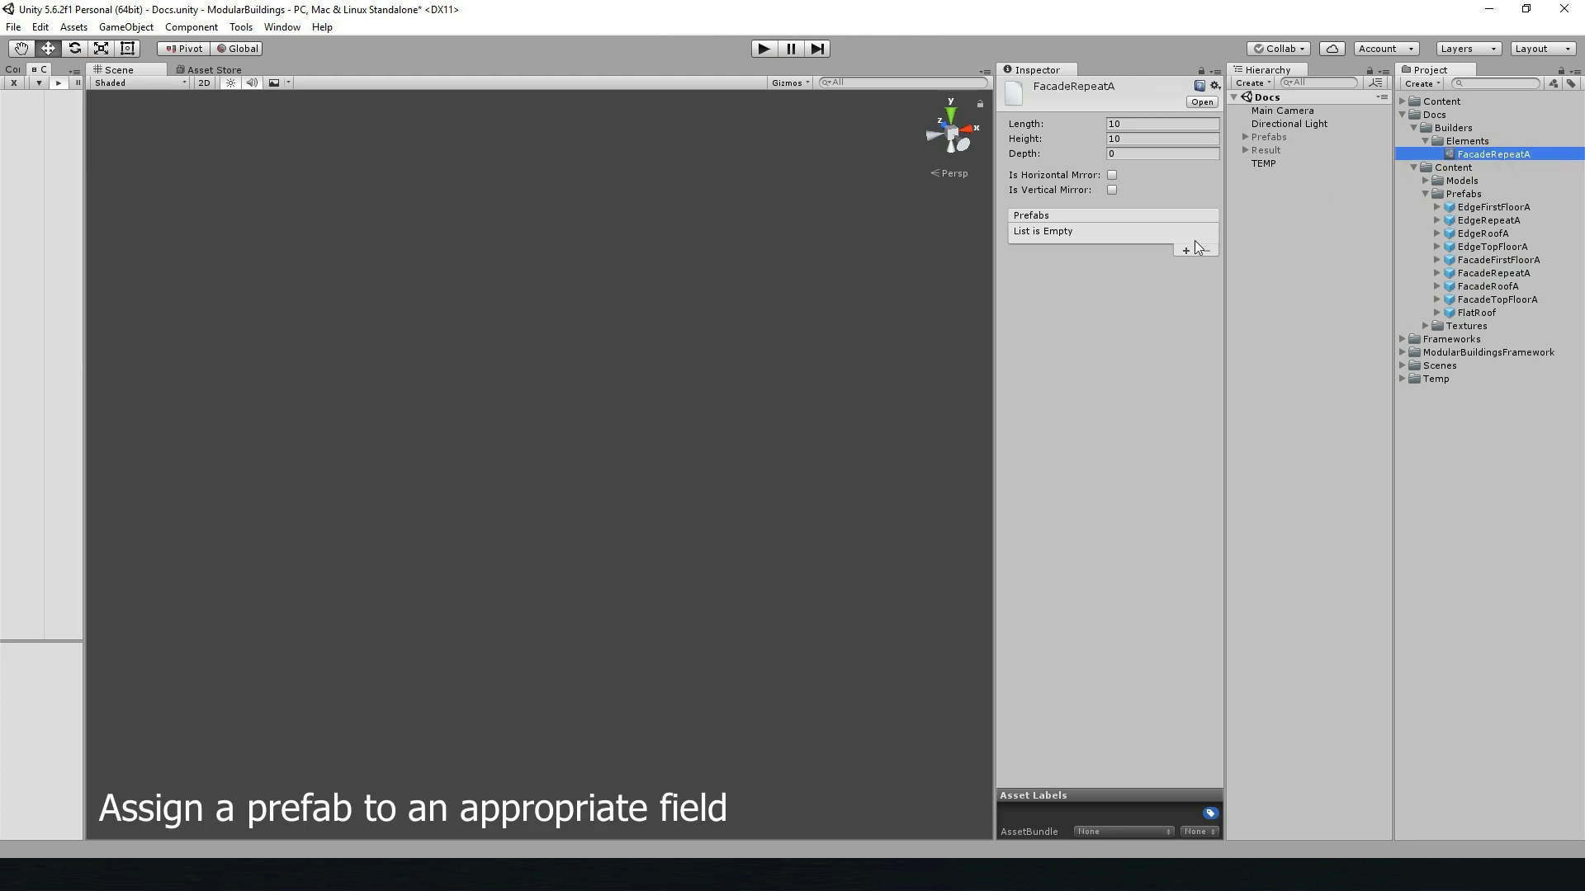
- Add the FacadeRepeatA prefab to the builder's Prefabs list and measure test panels in the scene
click(1186, 250)
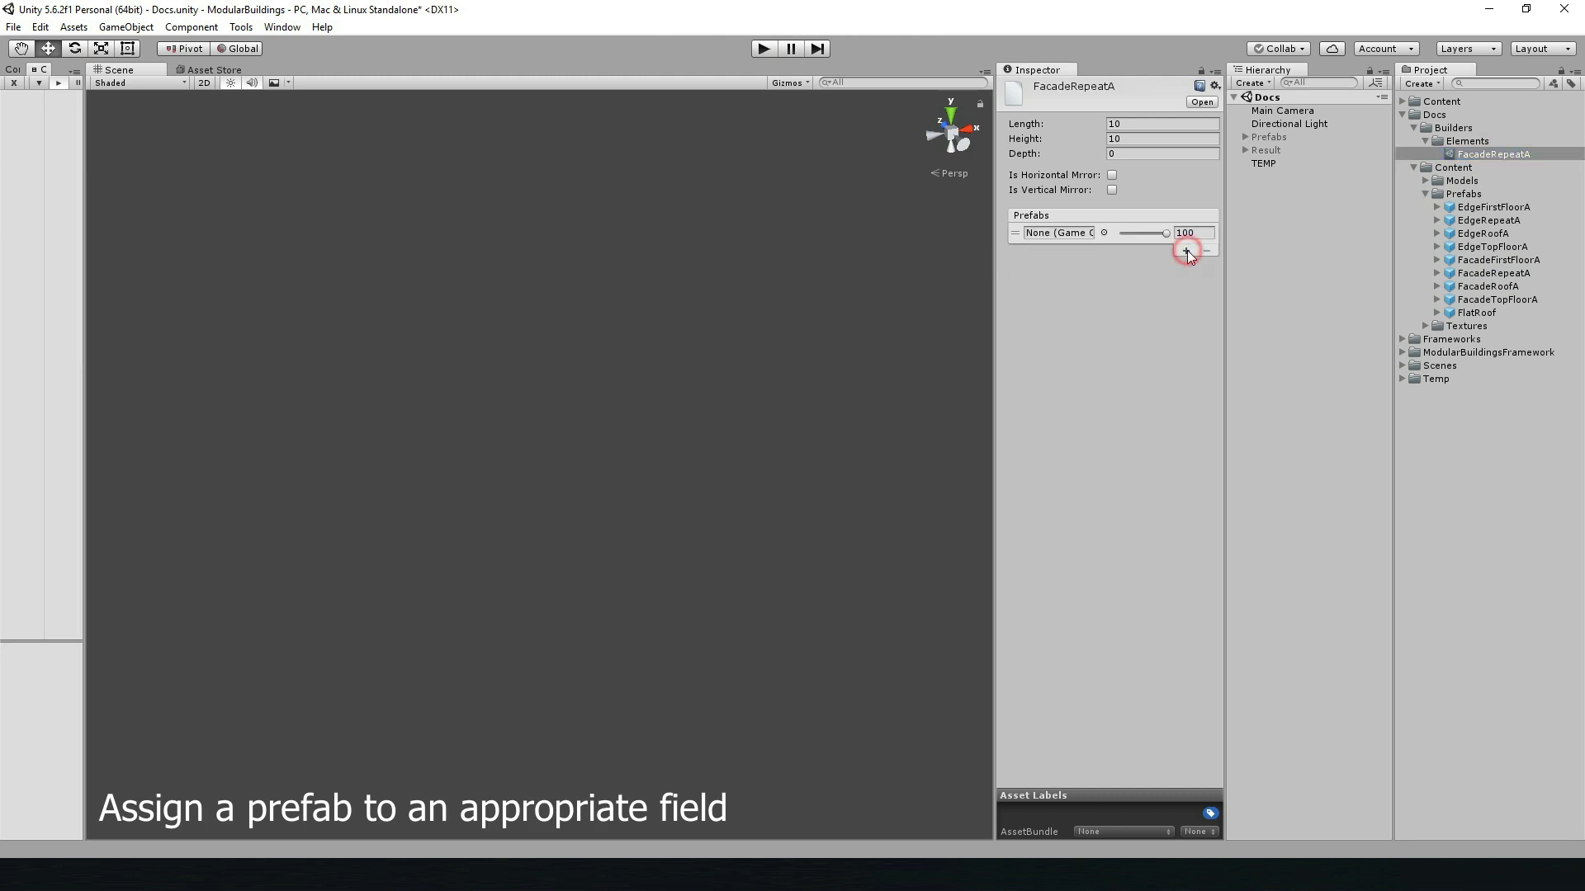
drag(1474, 277, 1065, 239)
drag(1529, 275, 1267, 339)
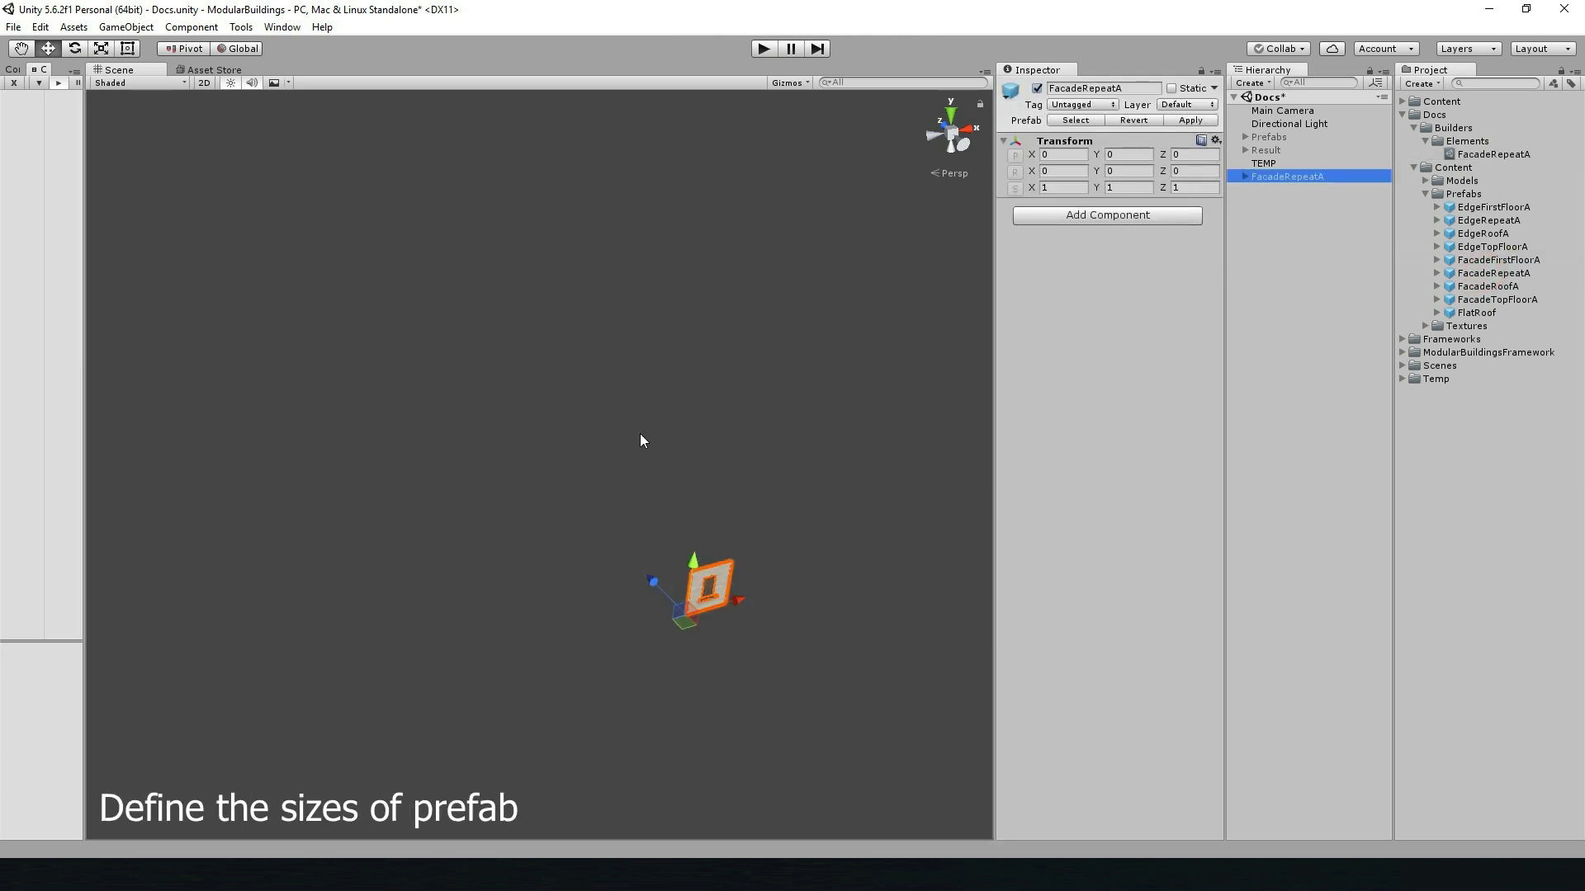
key(f)
key(ctrl+d)
ctrl+drag(490, 589, 784, 533)
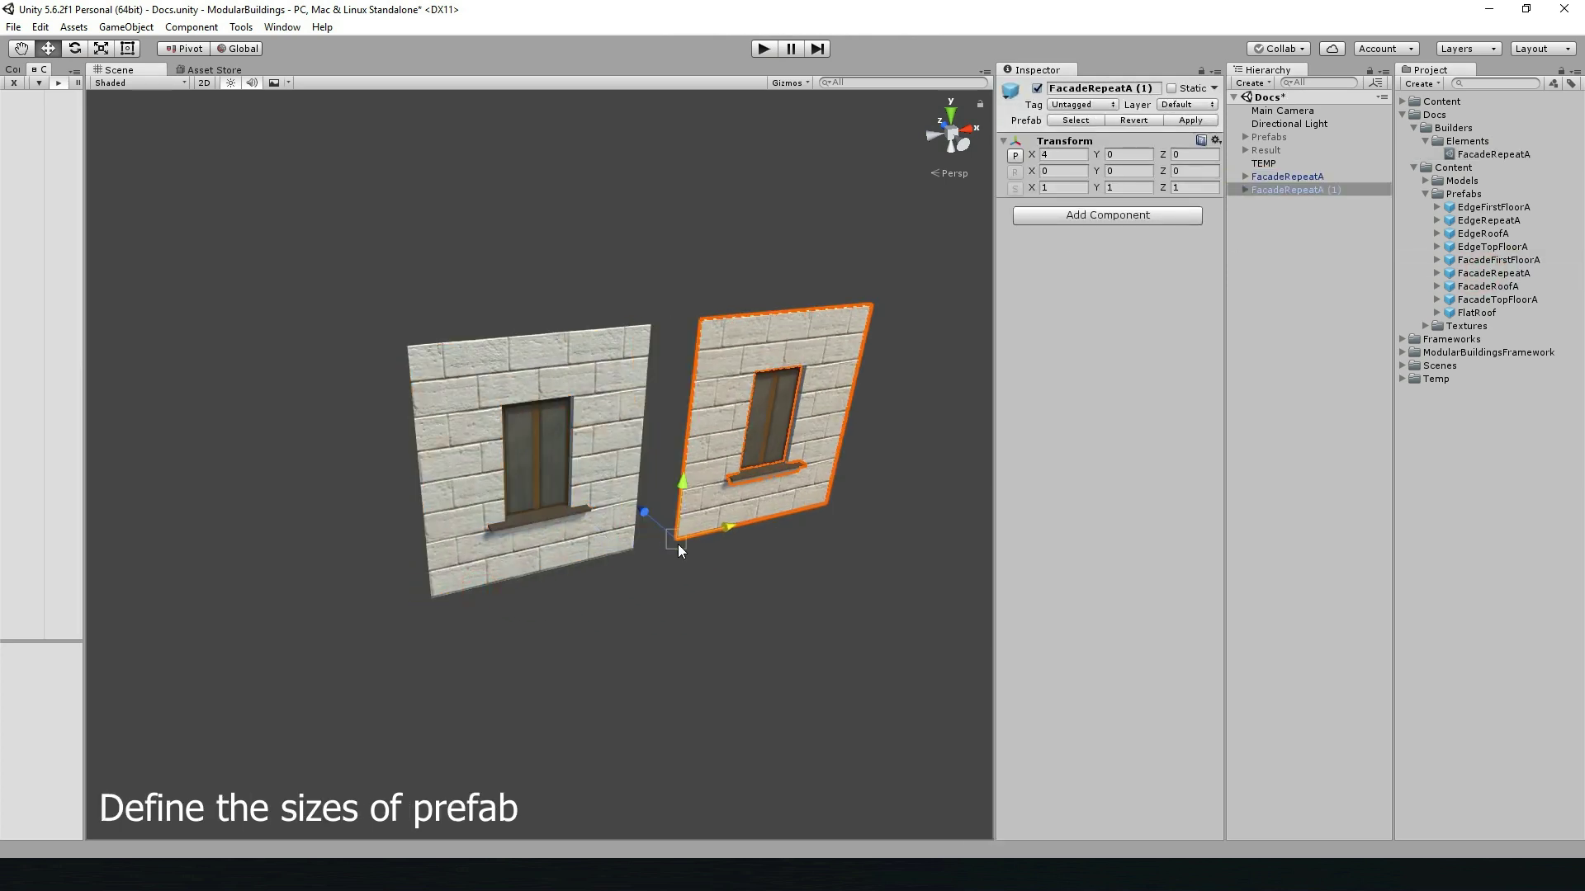
drag(676, 543, 637, 363)
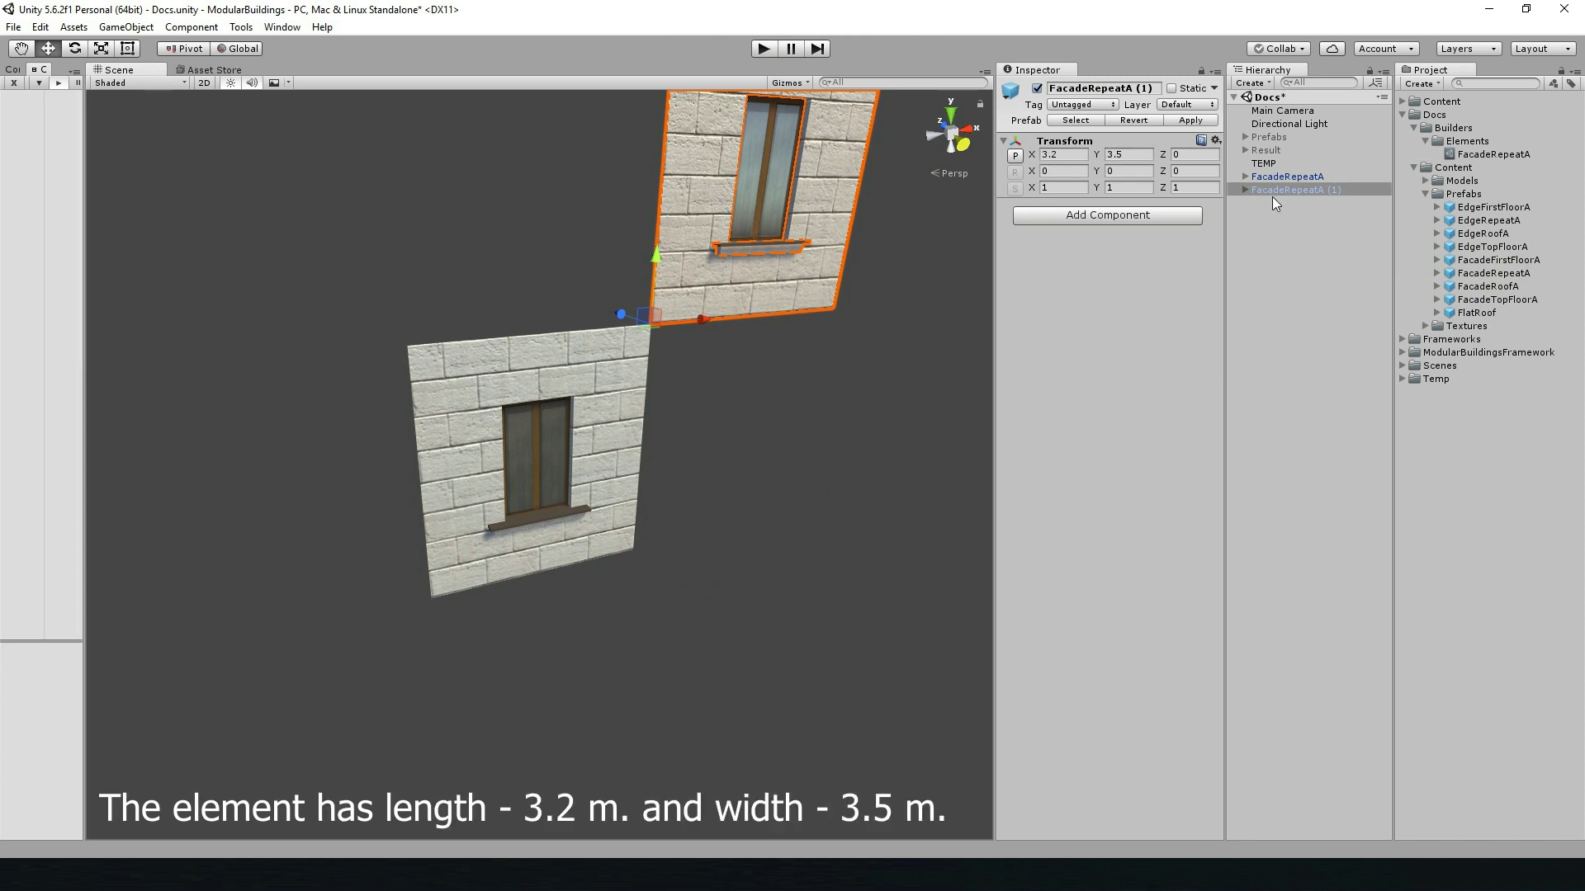
key(Delete)
click(1287, 177)
key(Delete)
- Set the FacadeRepeatA builder's Length to 3.2 and Height to 3.5
click(1493, 155)
click(1161, 123)
text(3.2)
click(1161, 139)
text(3.5)
click(764, 249)
- Open the Modular Buildings Element builder window
click(240, 28)
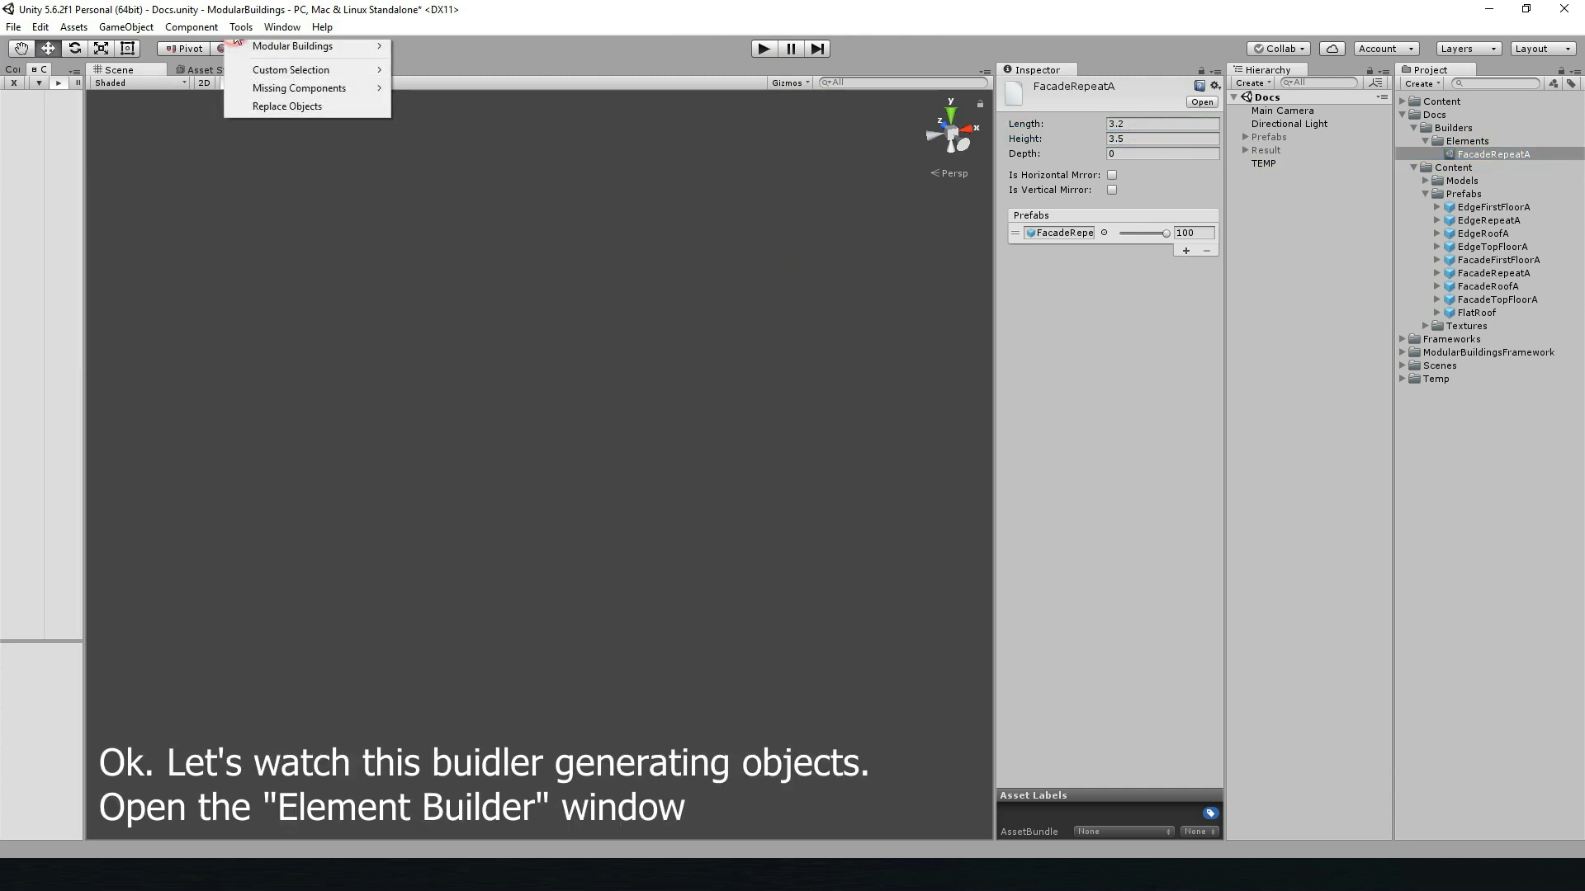
mouse_move(363, 47)
mouse_move(503, 54)
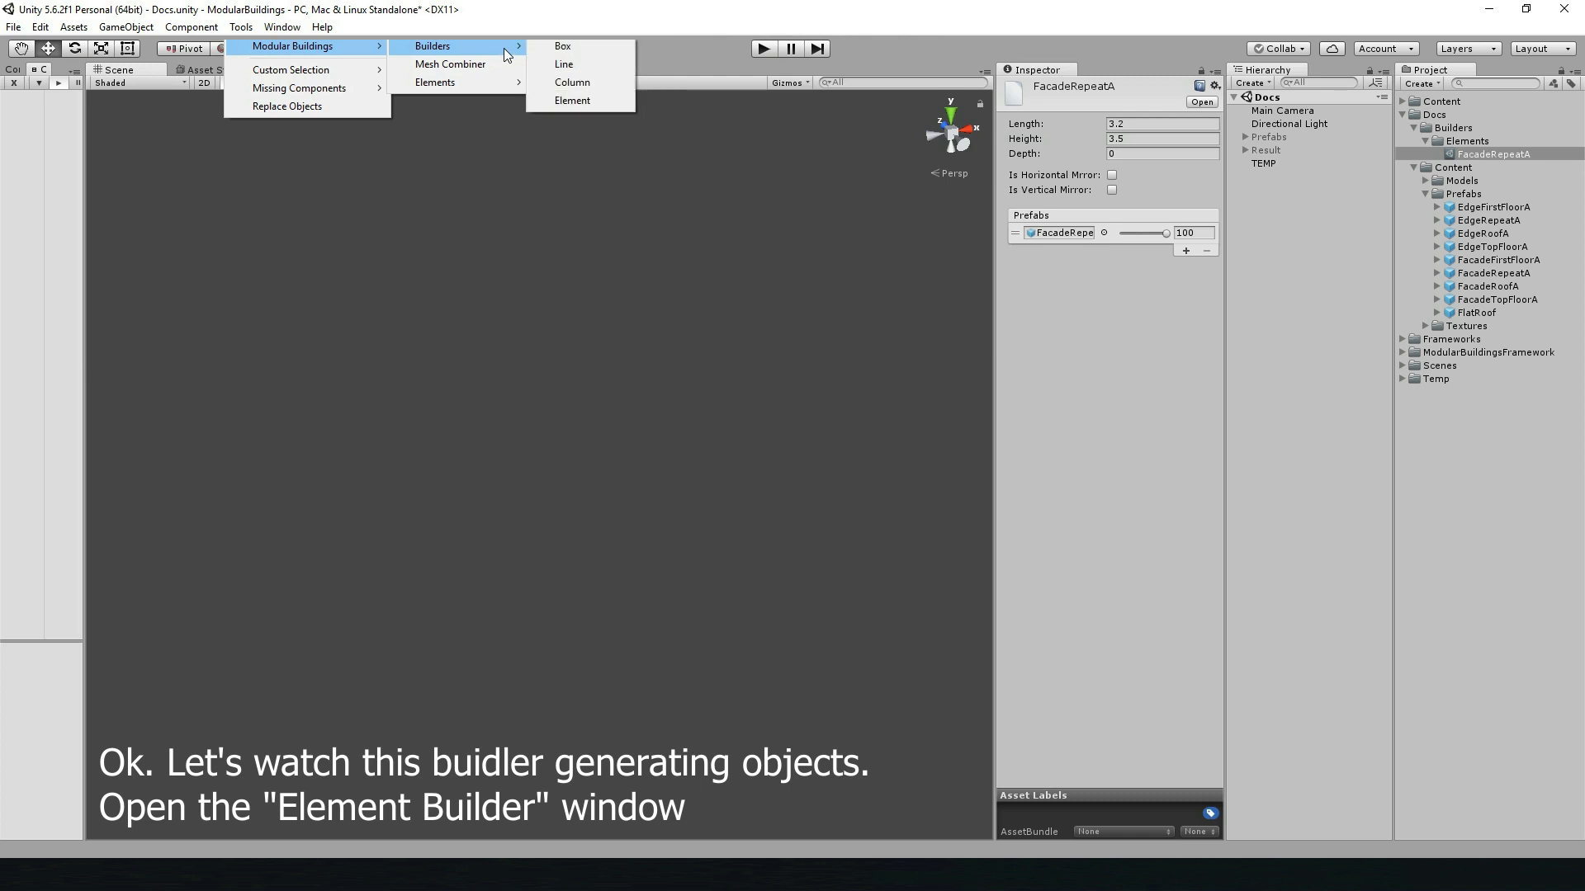
click(572, 100)
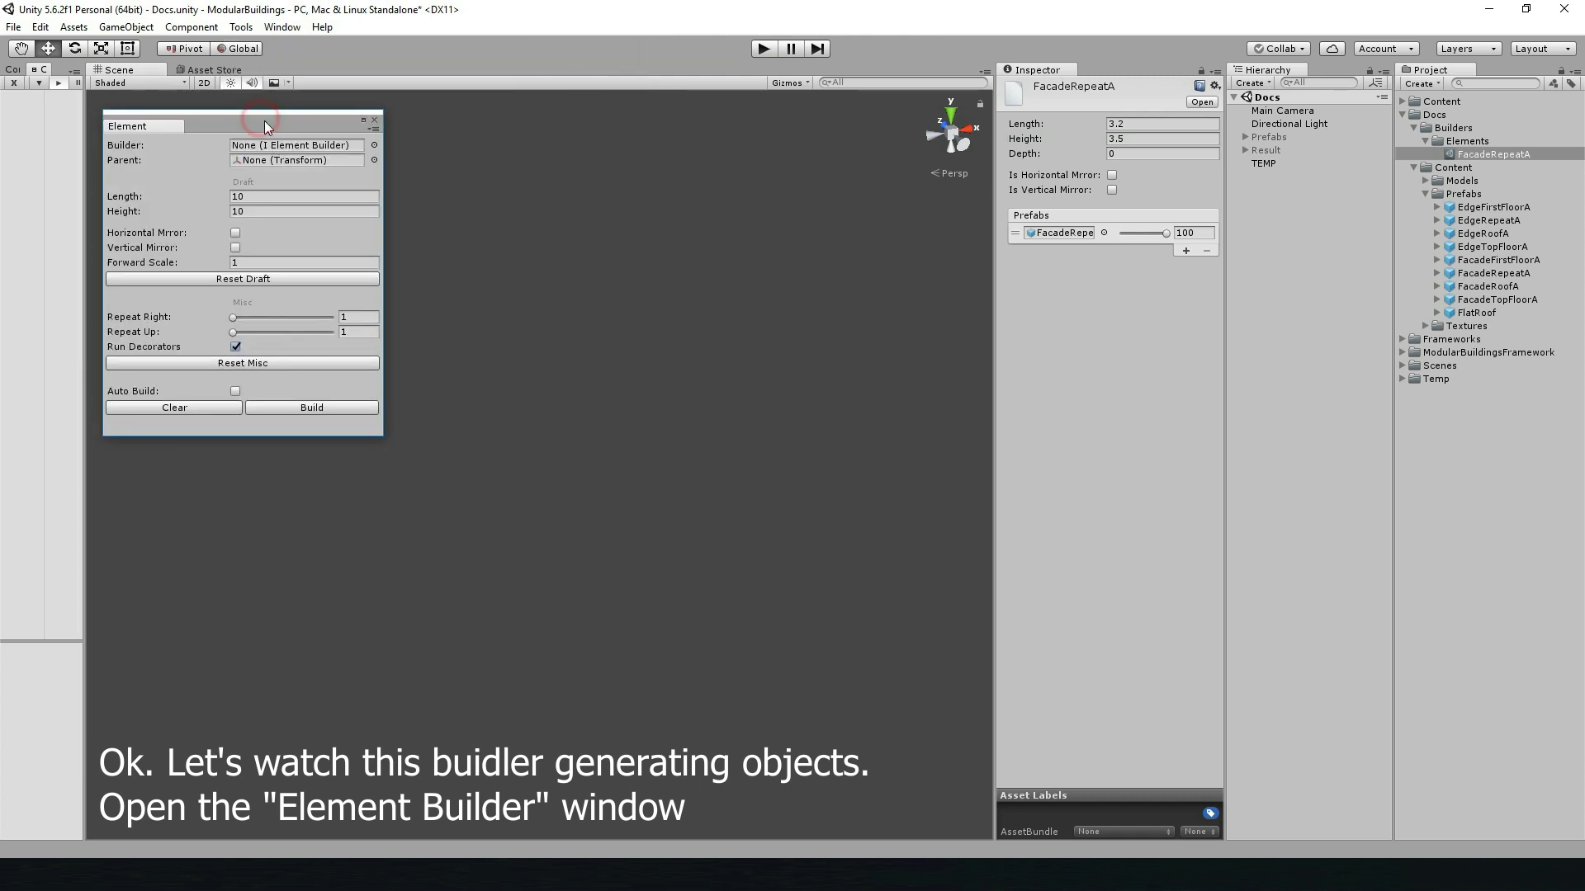
- Set TEMP as Parent and FacadeRepeatA as Builder, with Auto Build on
drag(1263, 163, 328, 171)
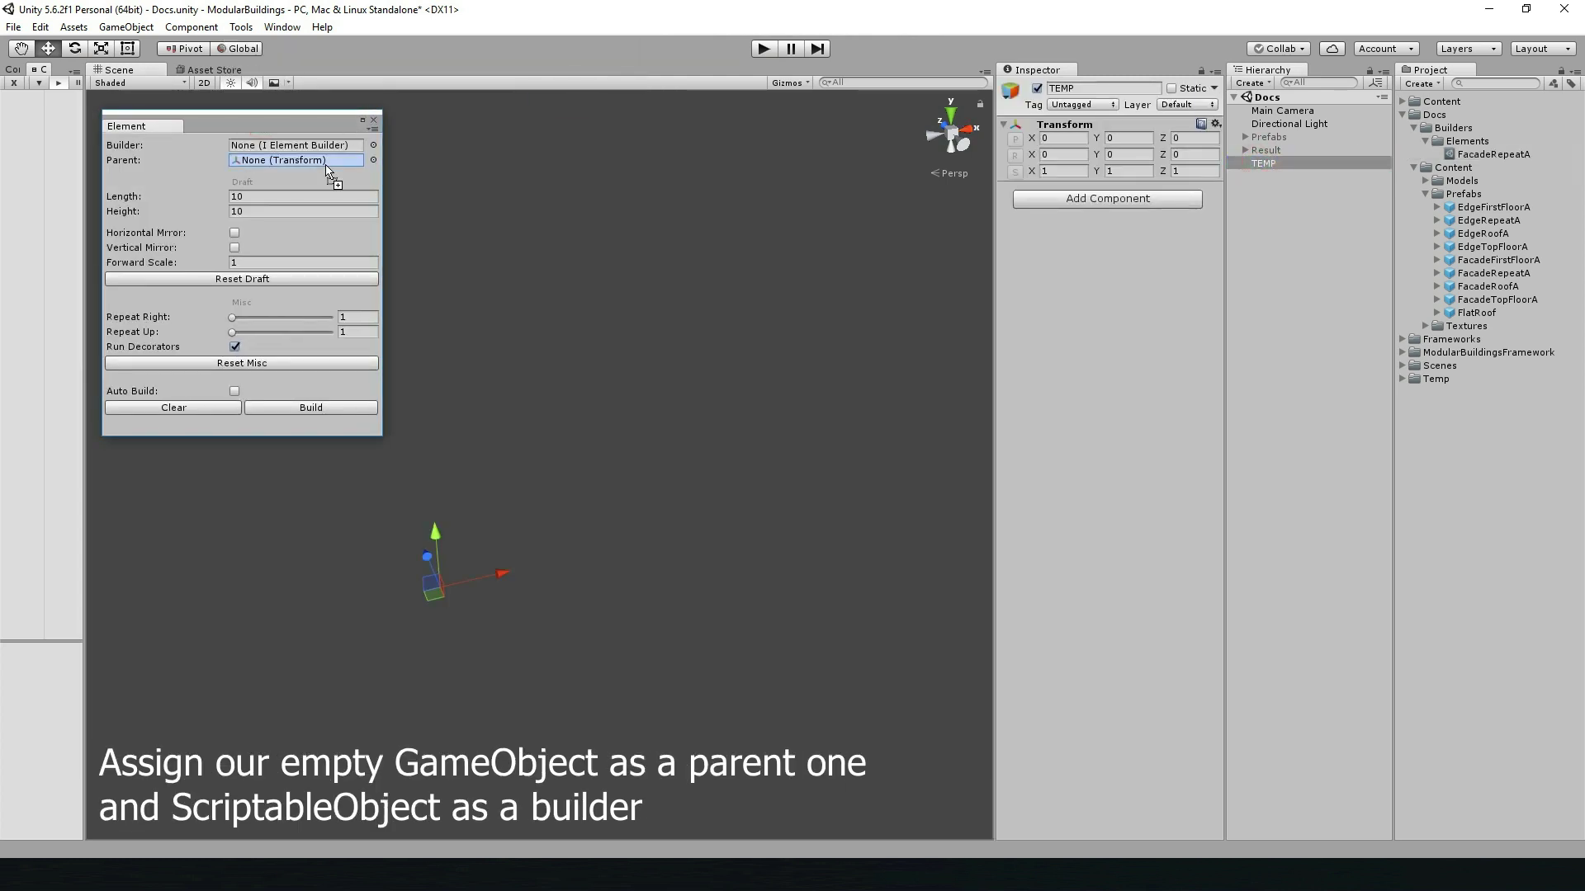
drag(1493, 154, 334, 146)
click(234, 391)
right_drag(665, 431, 577, 423)
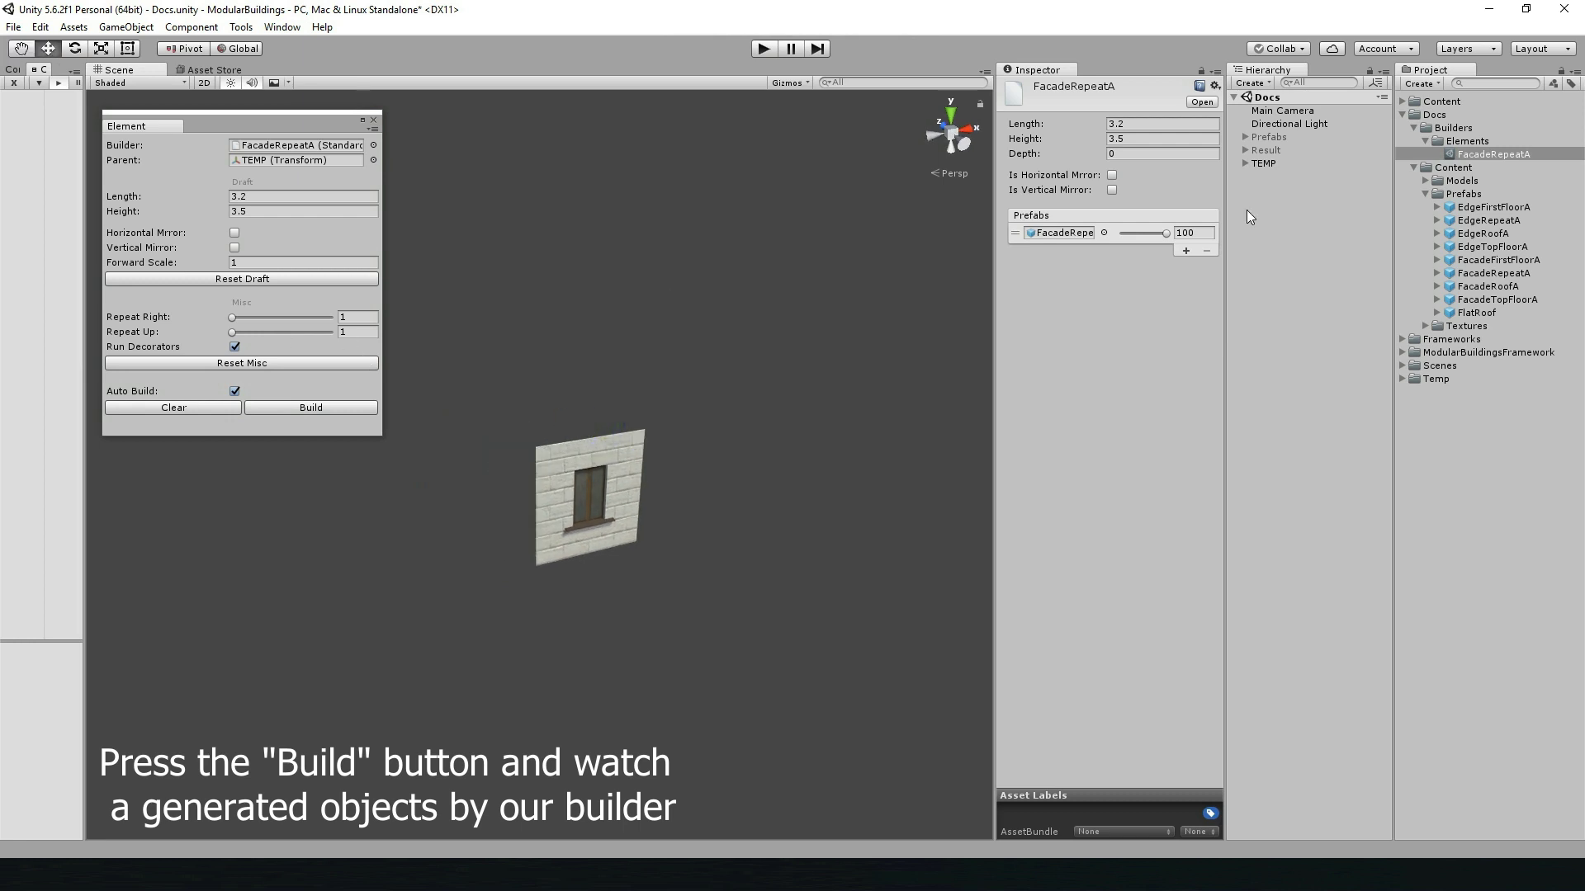
click(1243, 163)
- Adjust the draft size under a wireframe overlay, then restore it to 3.2 by 3.5
drag(206, 196, 214, 216)
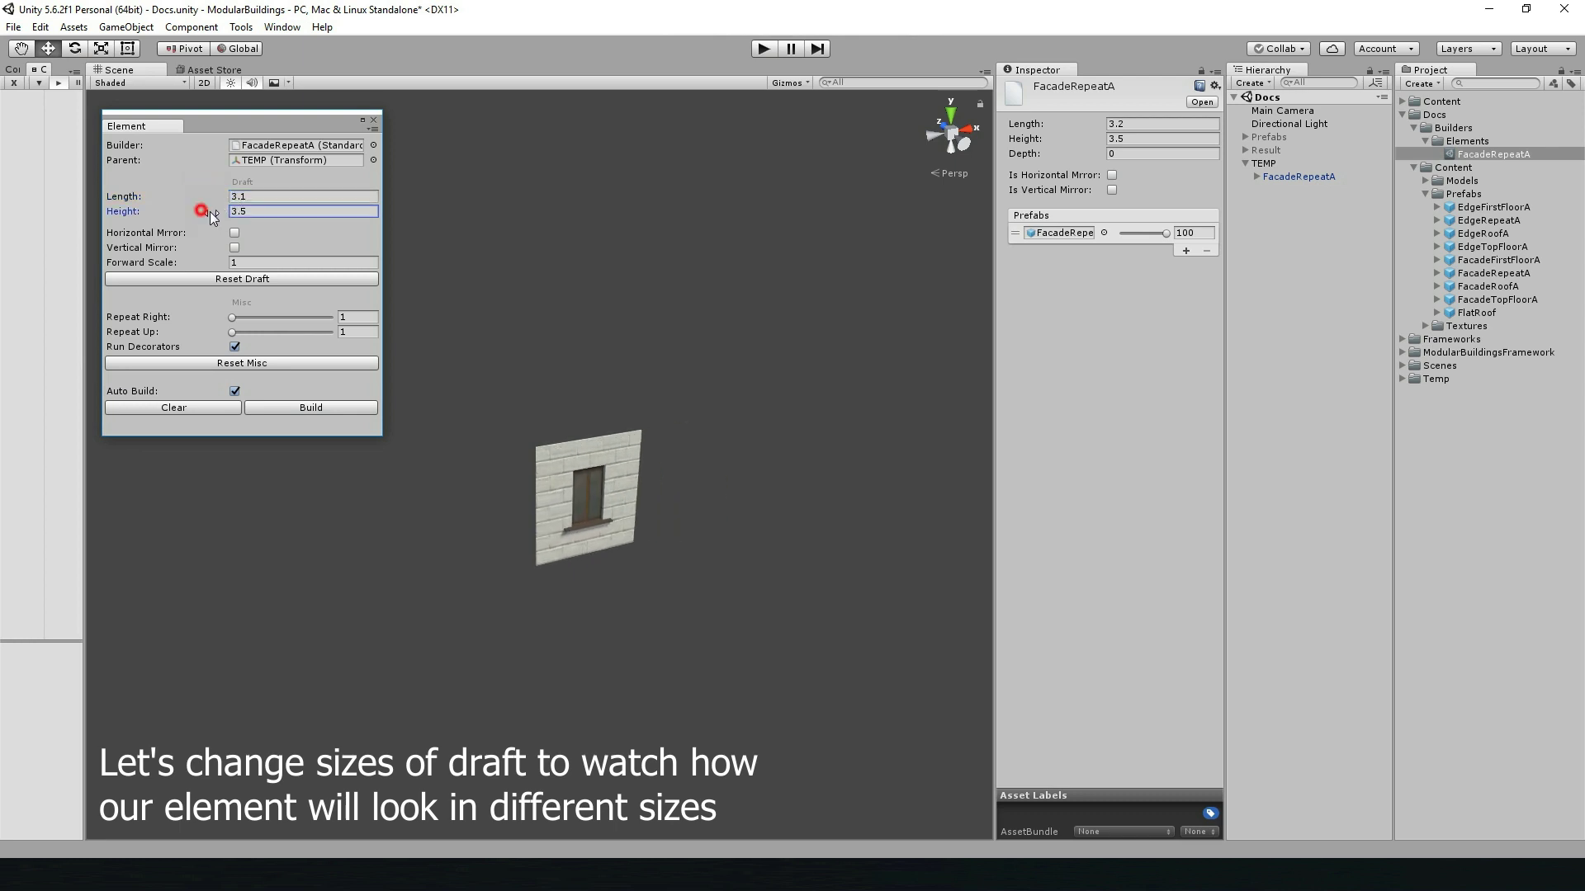
click(153, 82)
click(157, 138)
drag(220, 195, 219, 212)
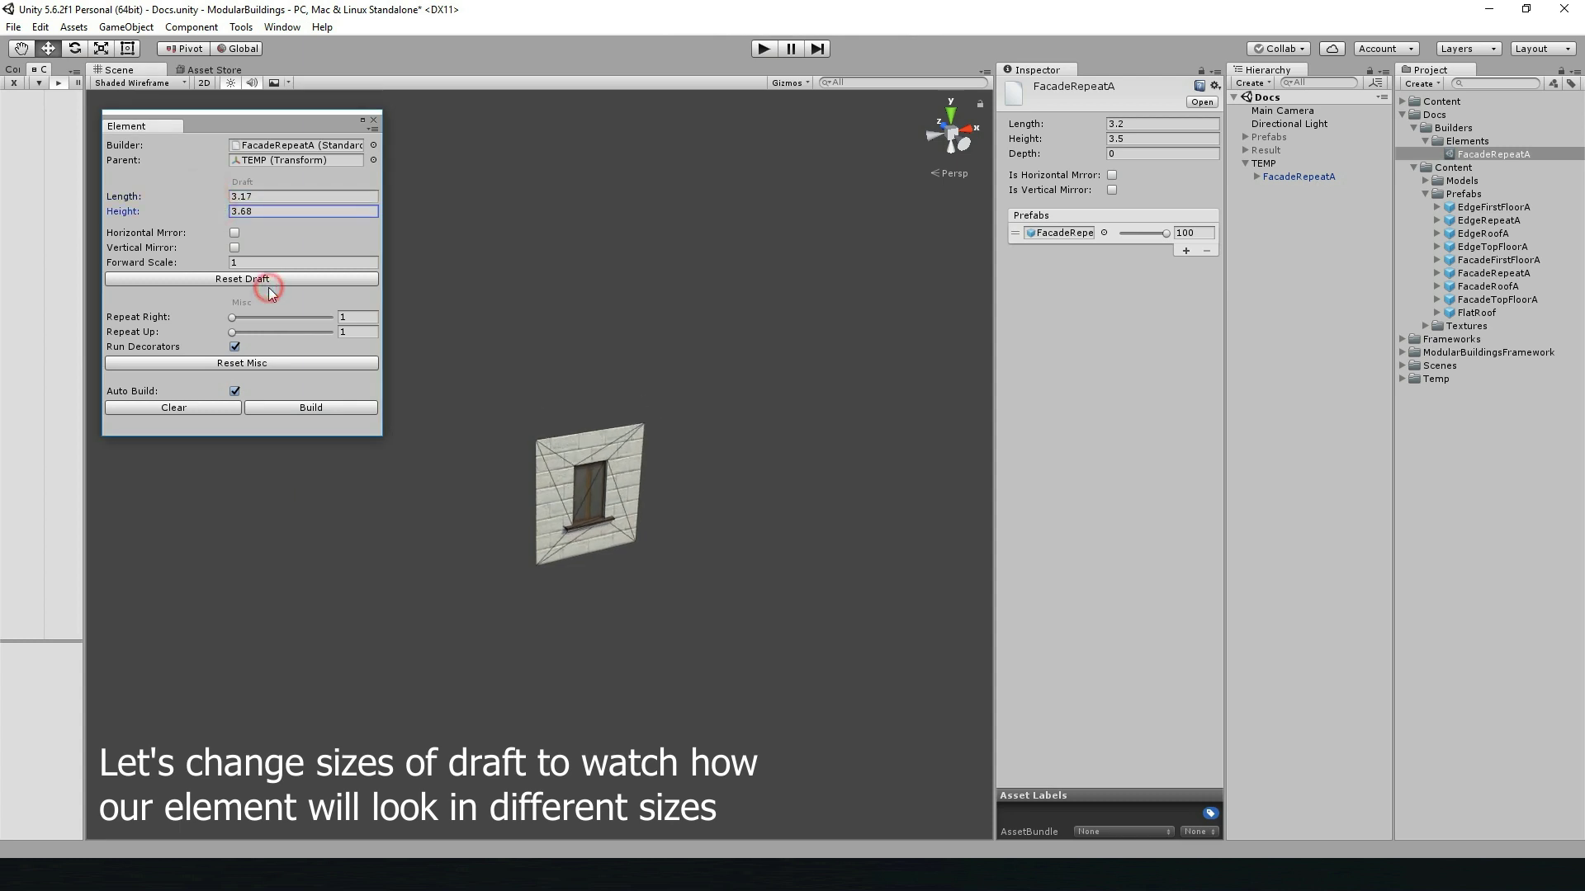
click(268, 282)
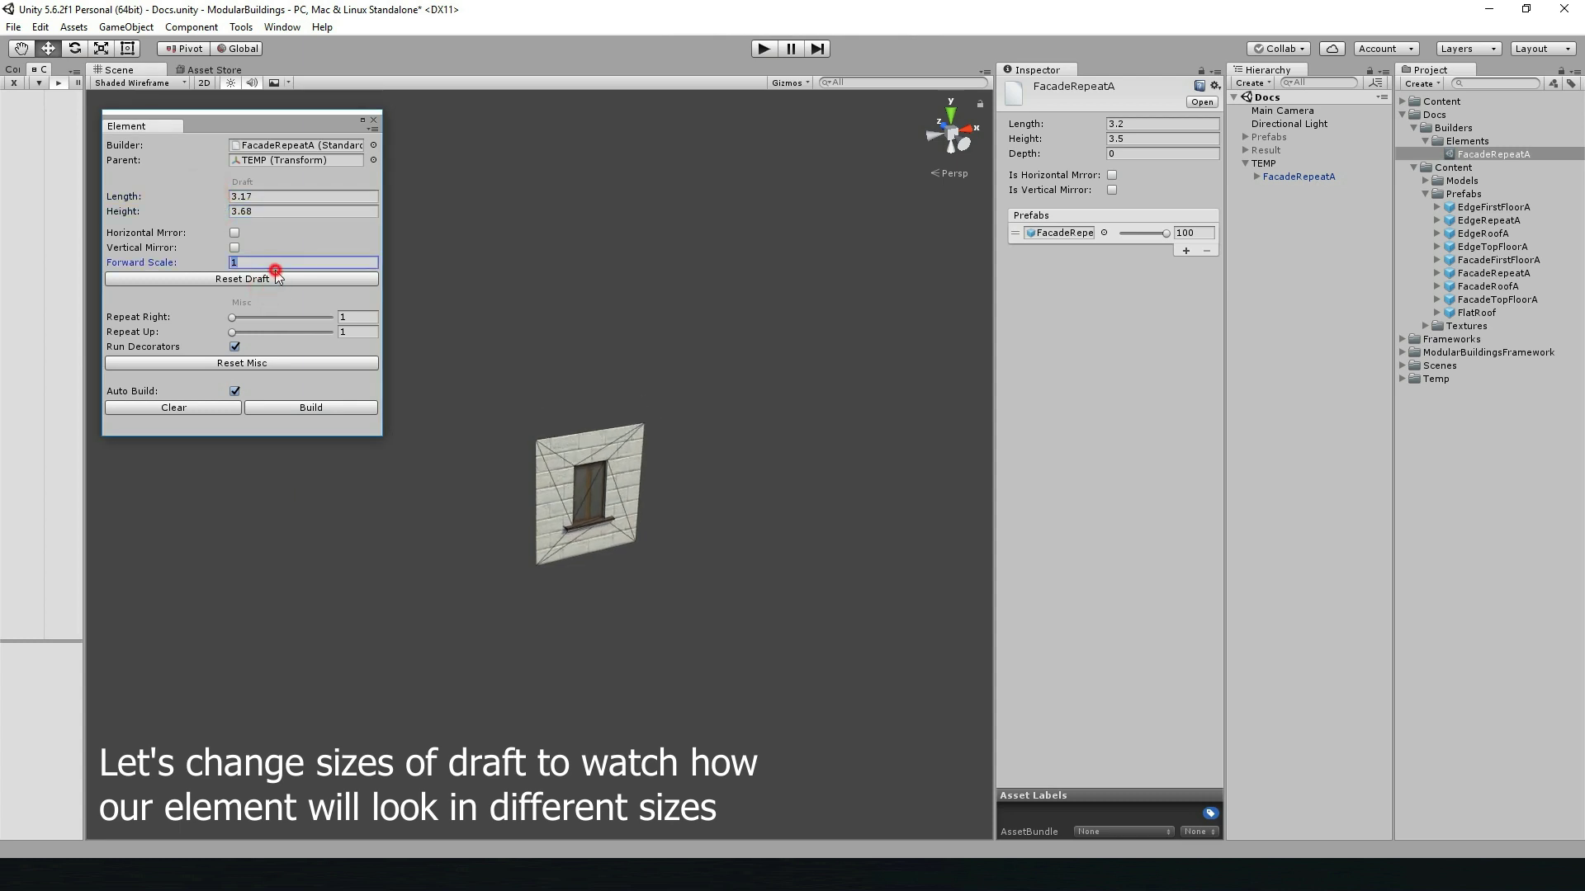
- Vary the Repeat Right and Repeat Up counts, then turn Auto Build off and clear the preview
mouse_move(233, 318)
mouse_down()
mouse_move(266, 317)
mouse_move(264, 331)
mouse_up()
click(245, 332)
mouse_move(694, 346)
right_down()
mouse_move(684, 388)
mouse_move(637, 354)
right_up()
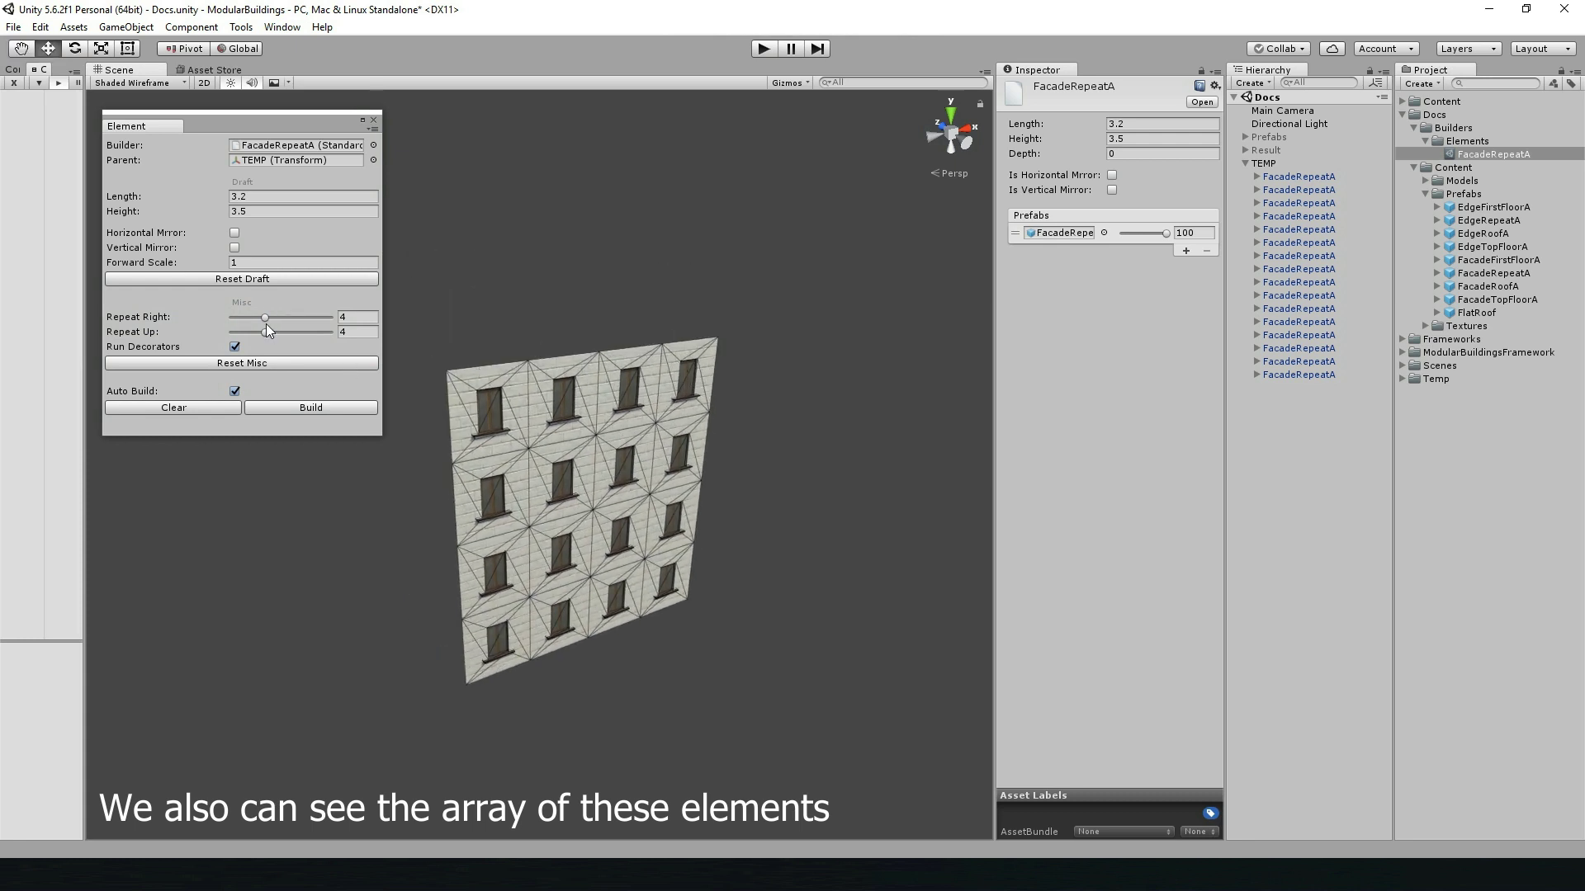
drag(265, 317, 262, 317)
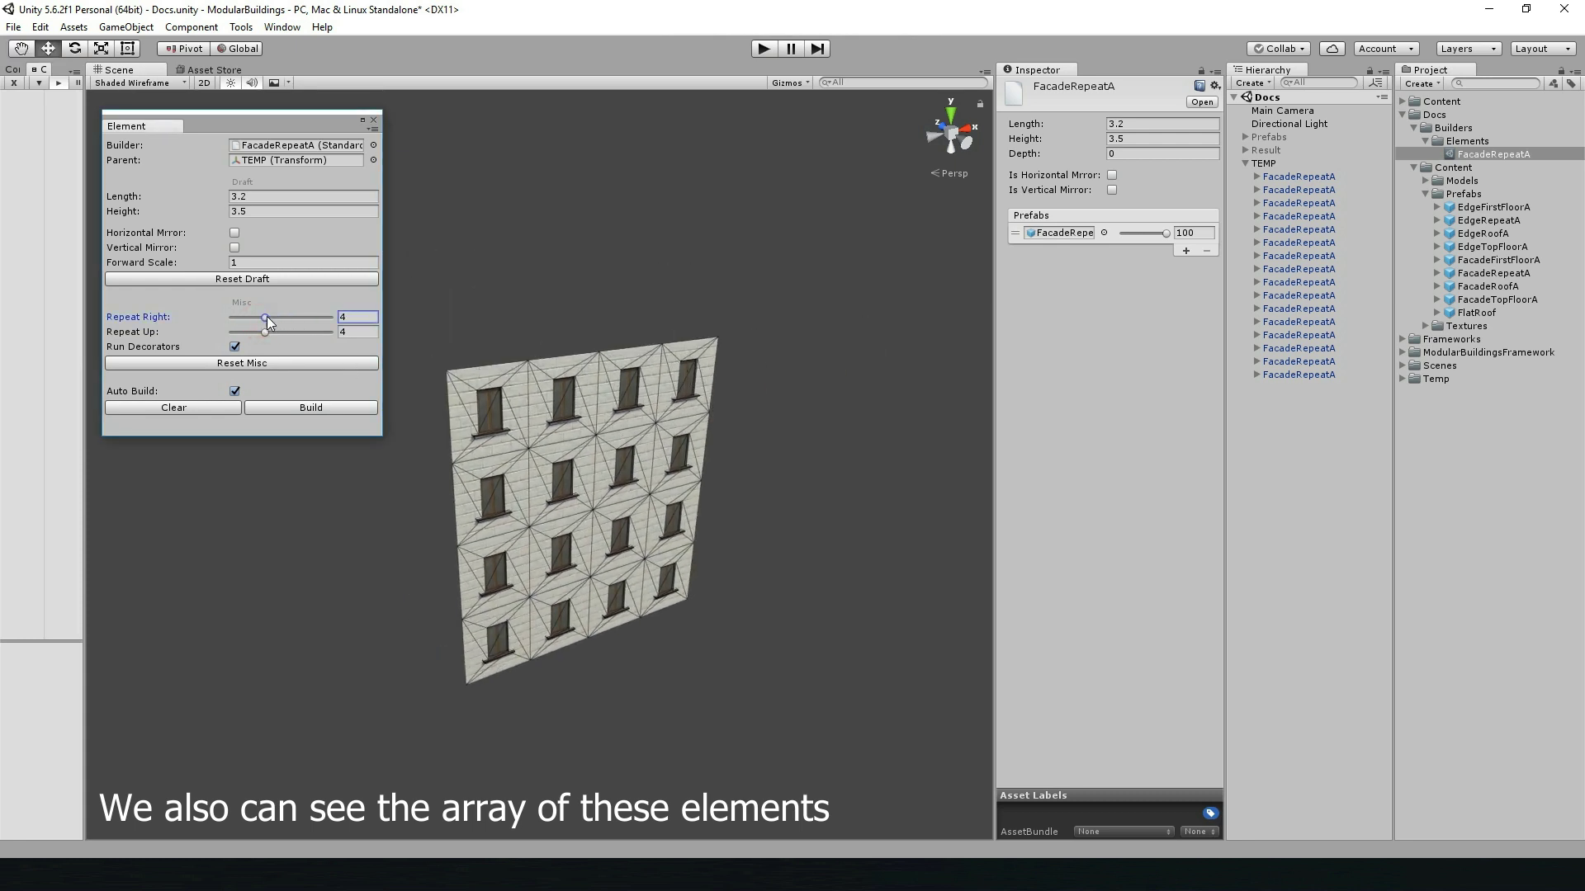
mouse_move(264, 331)
mouse_down()
mouse_move(238, 337)
mouse_move(232, 318)
mouse_move(232, 332)
mouse_up()
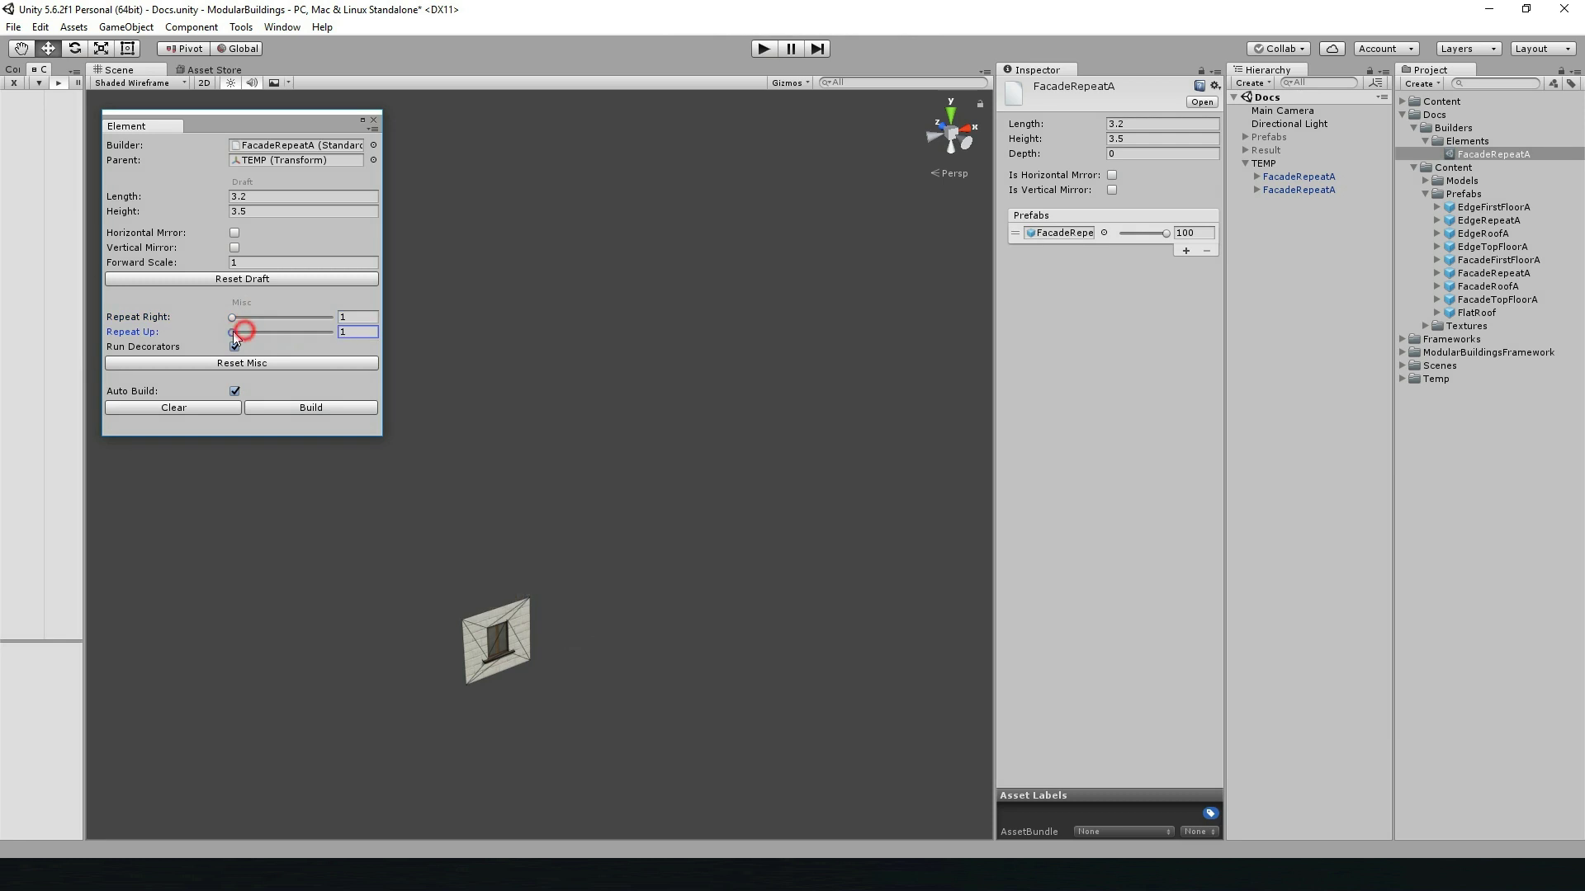
click(235, 391)
double_click(1463, 194)
- Create another Standard element asset in the Elements folder
click(1468, 142)
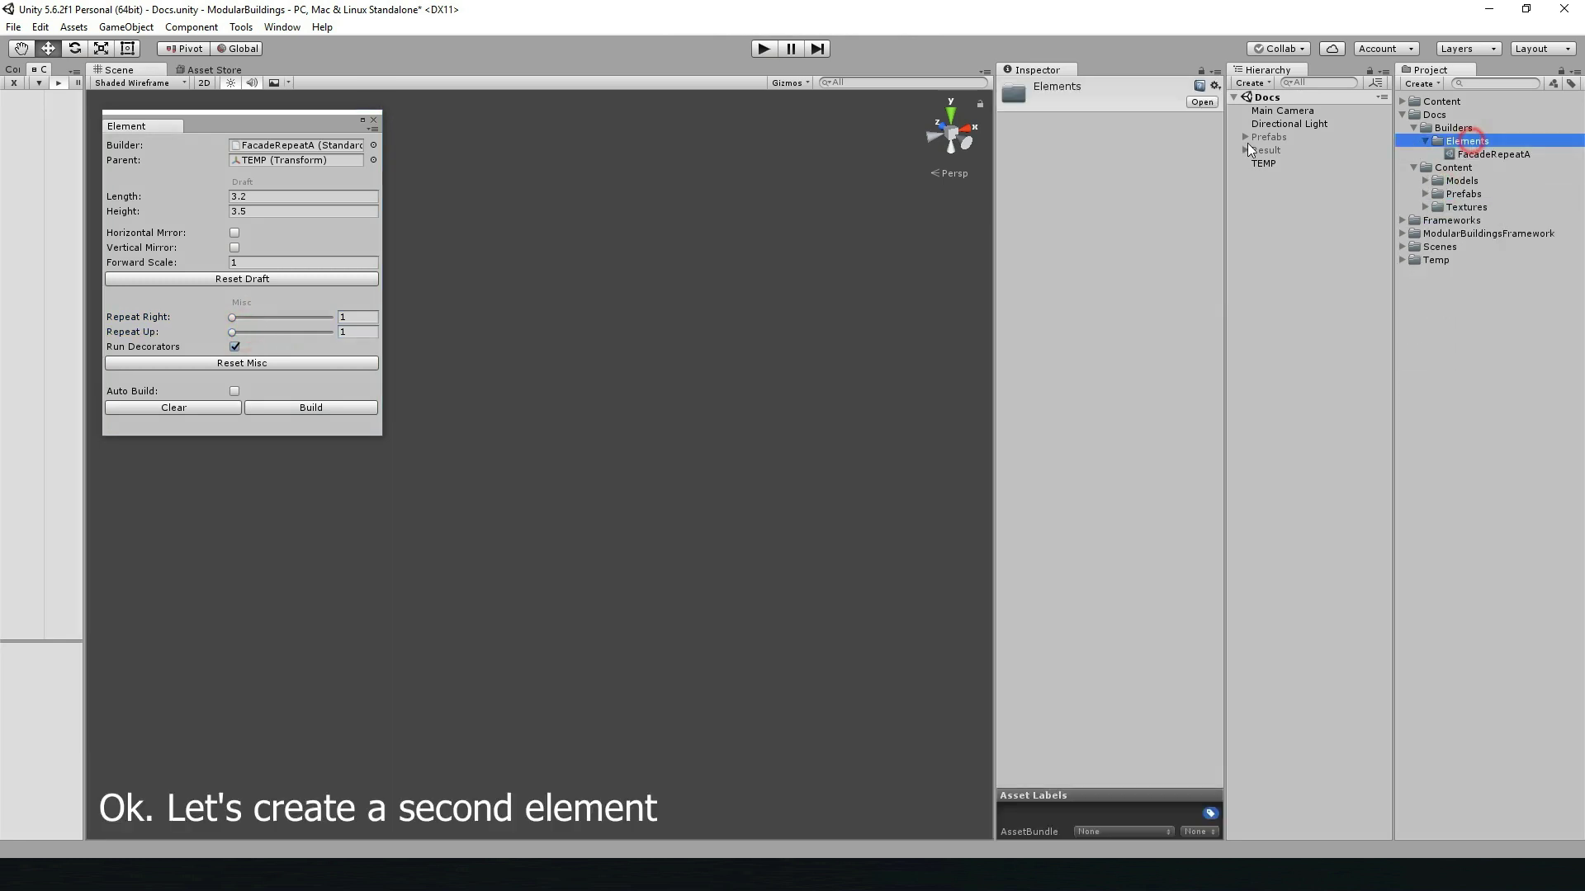
click(281, 26)
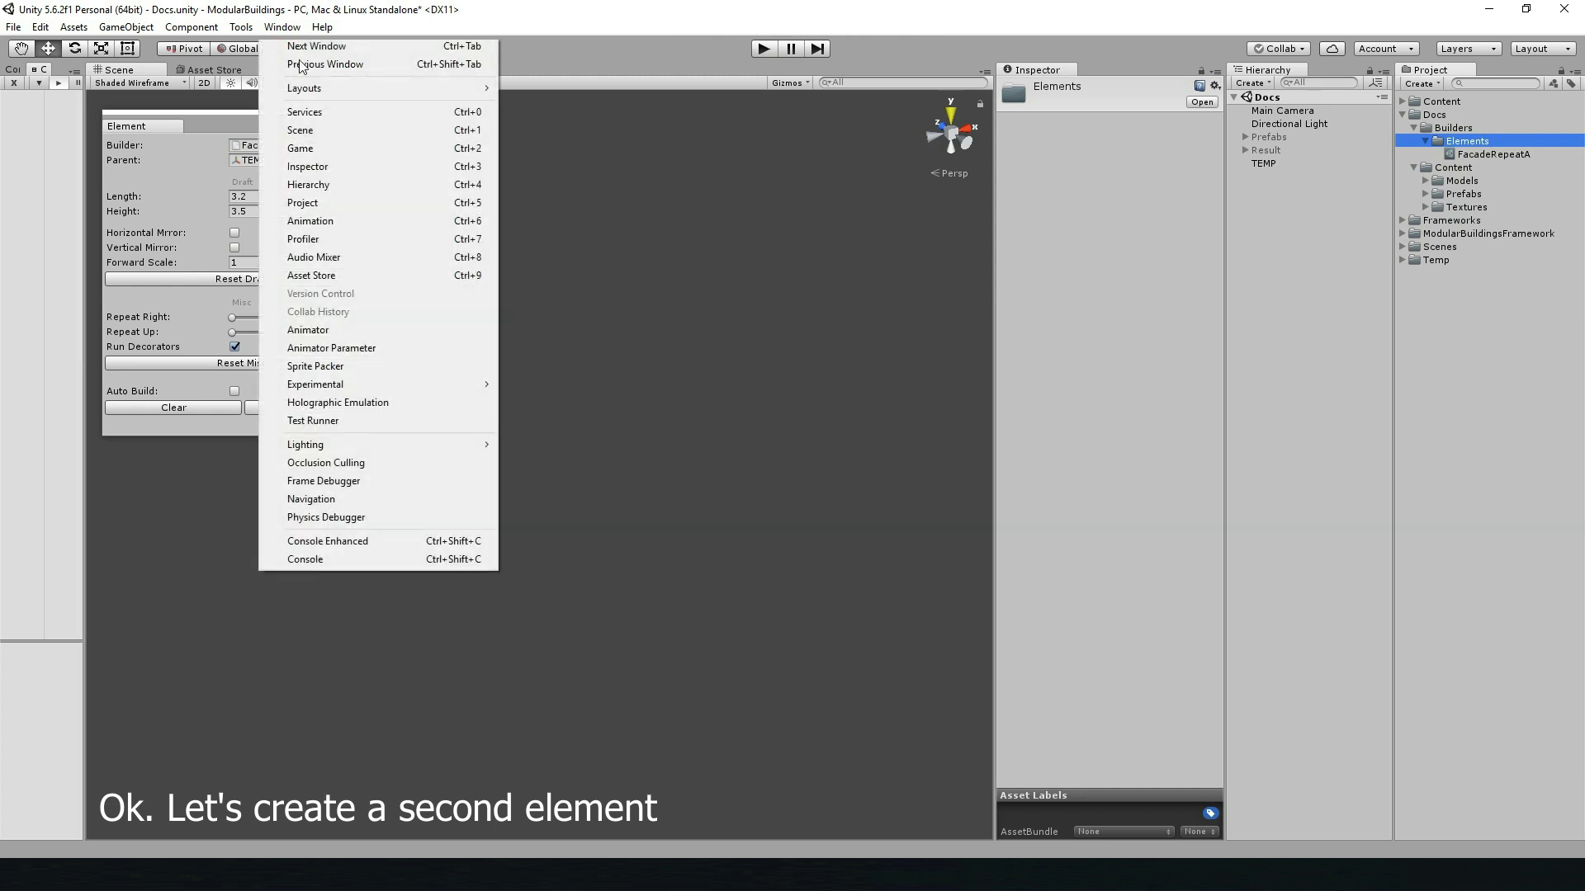
mouse_move(241, 26)
mouse_move(276, 47)
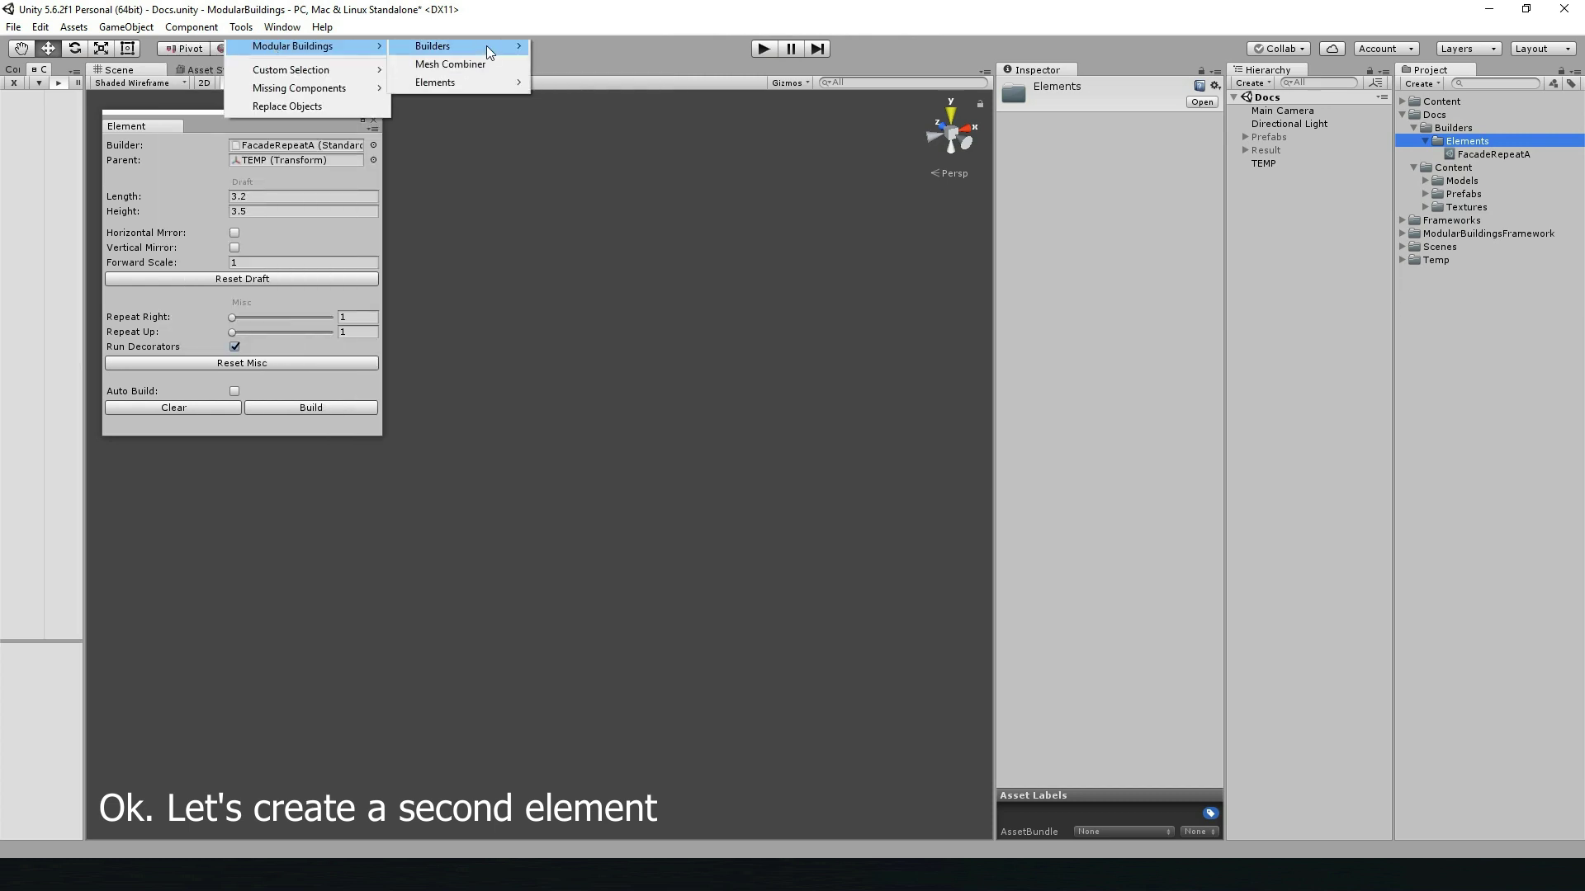
mouse_move(483, 83)
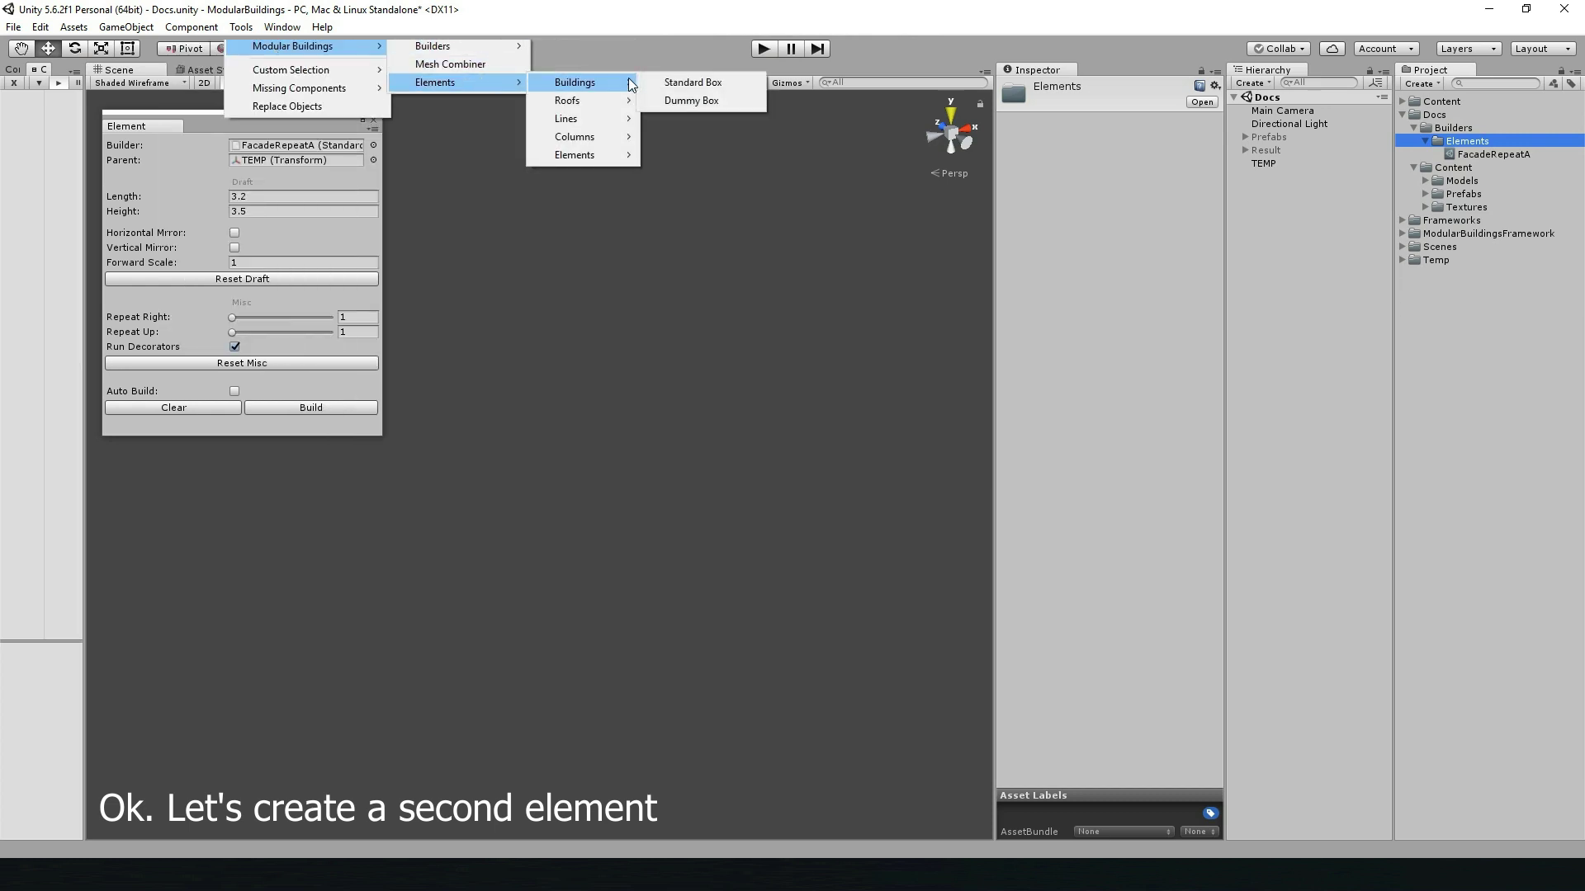
mouse_move(605, 159)
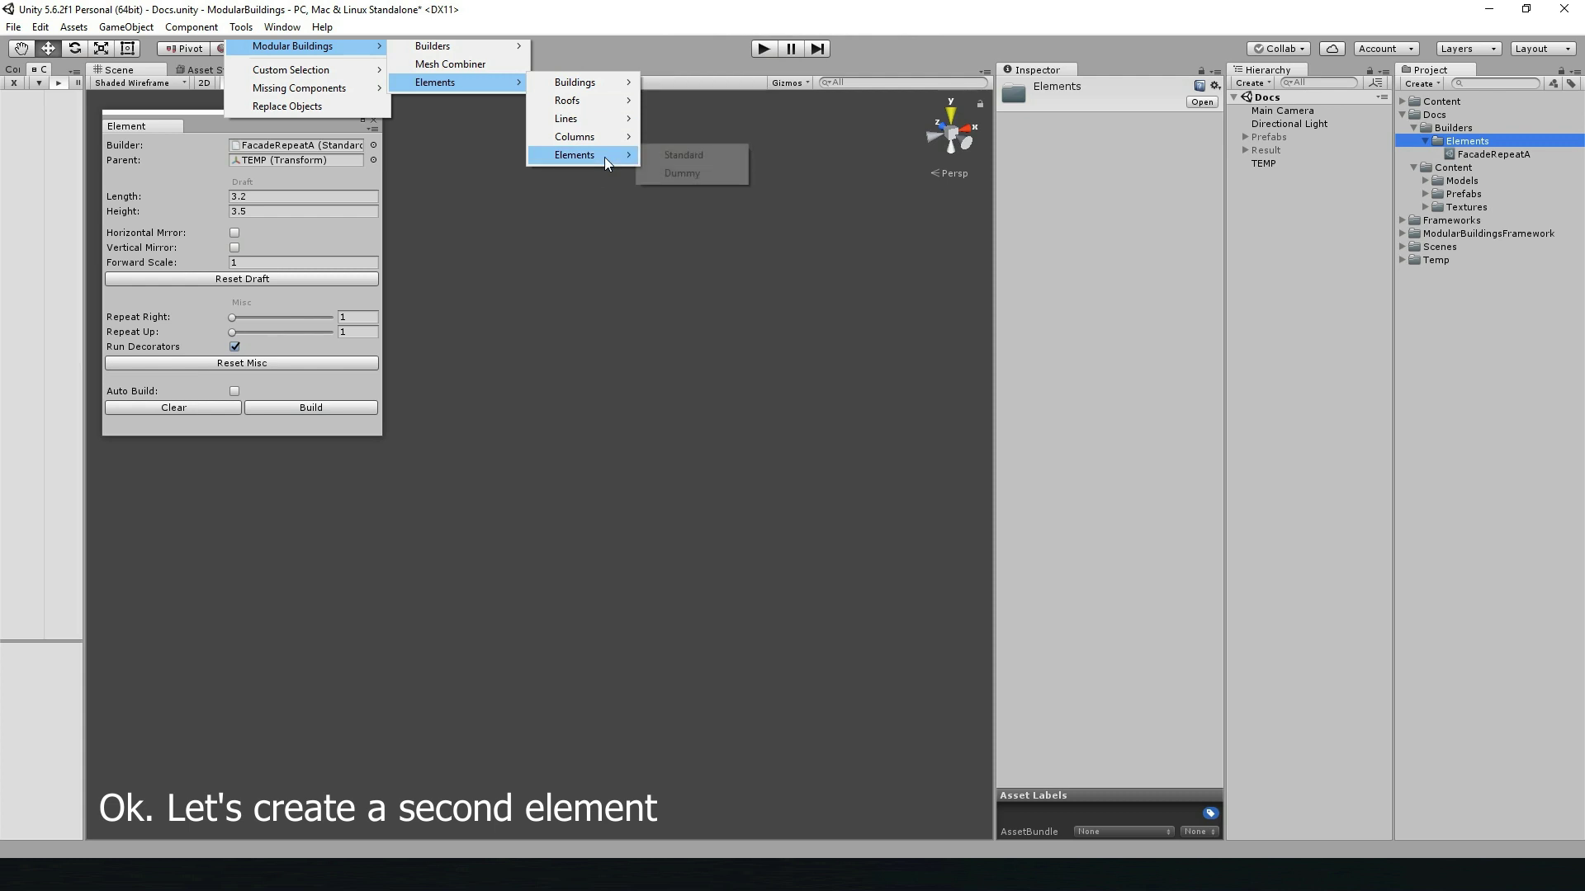
click(700, 155)
- Rename the new element to FacadeFirstFloorA, copying the name from the prefab
click(1504, 156)
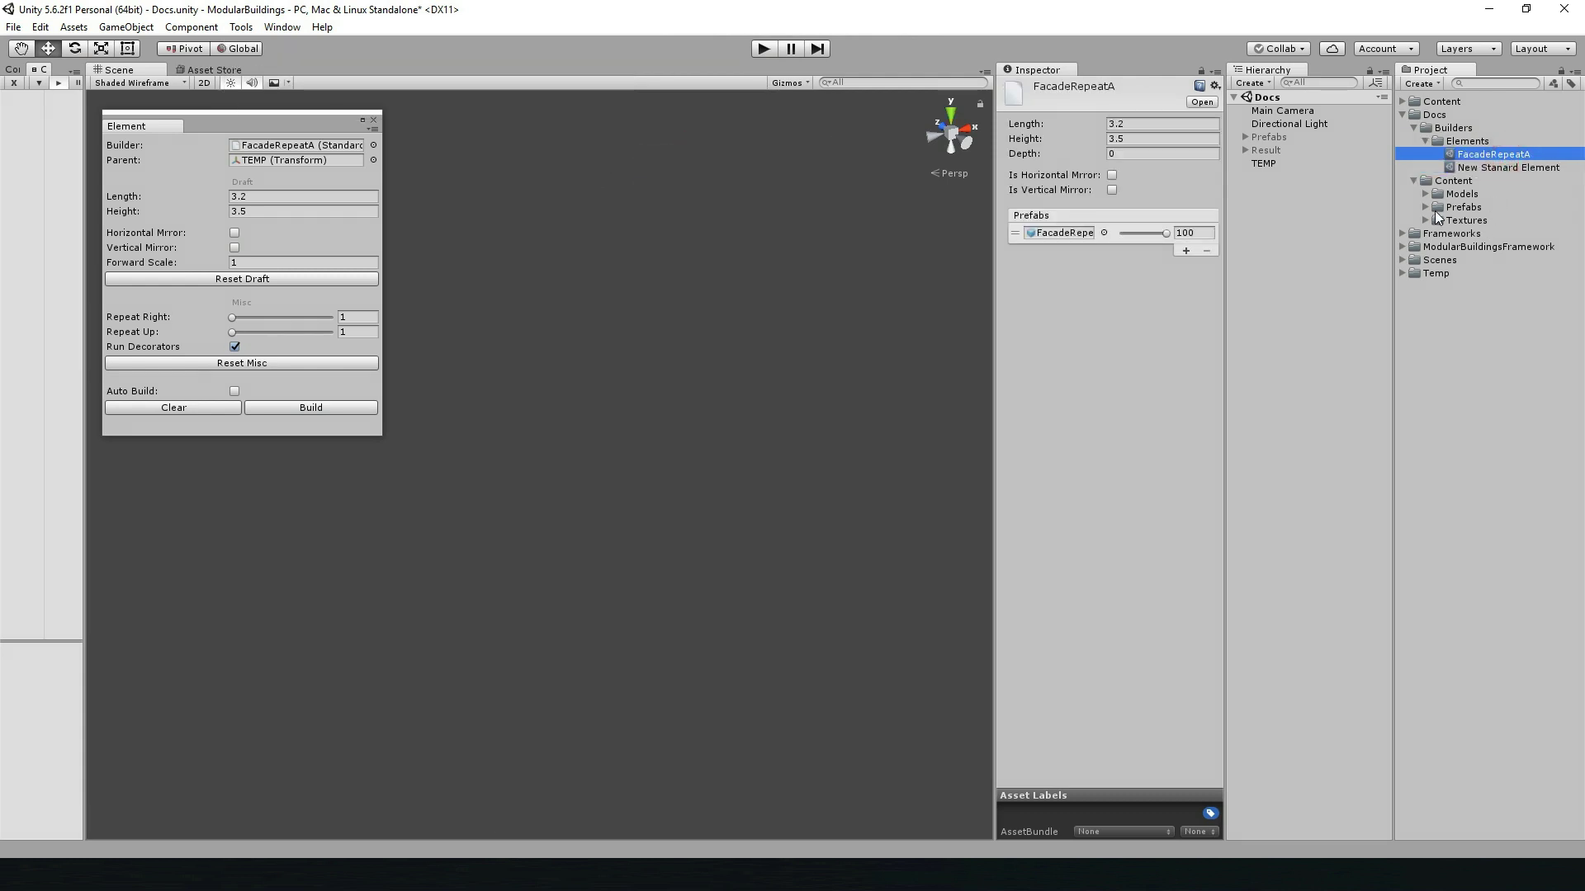
click(1427, 208)
click(1500, 273)
key(F2)
key(ctrl+c)
click(1507, 168)
key(F2)
key(ctrl+v)
key(Return)
- Assign the FacadeFirstFloorA prefab to its Prefabs list and measure test copies in the scene
click(1186, 250)
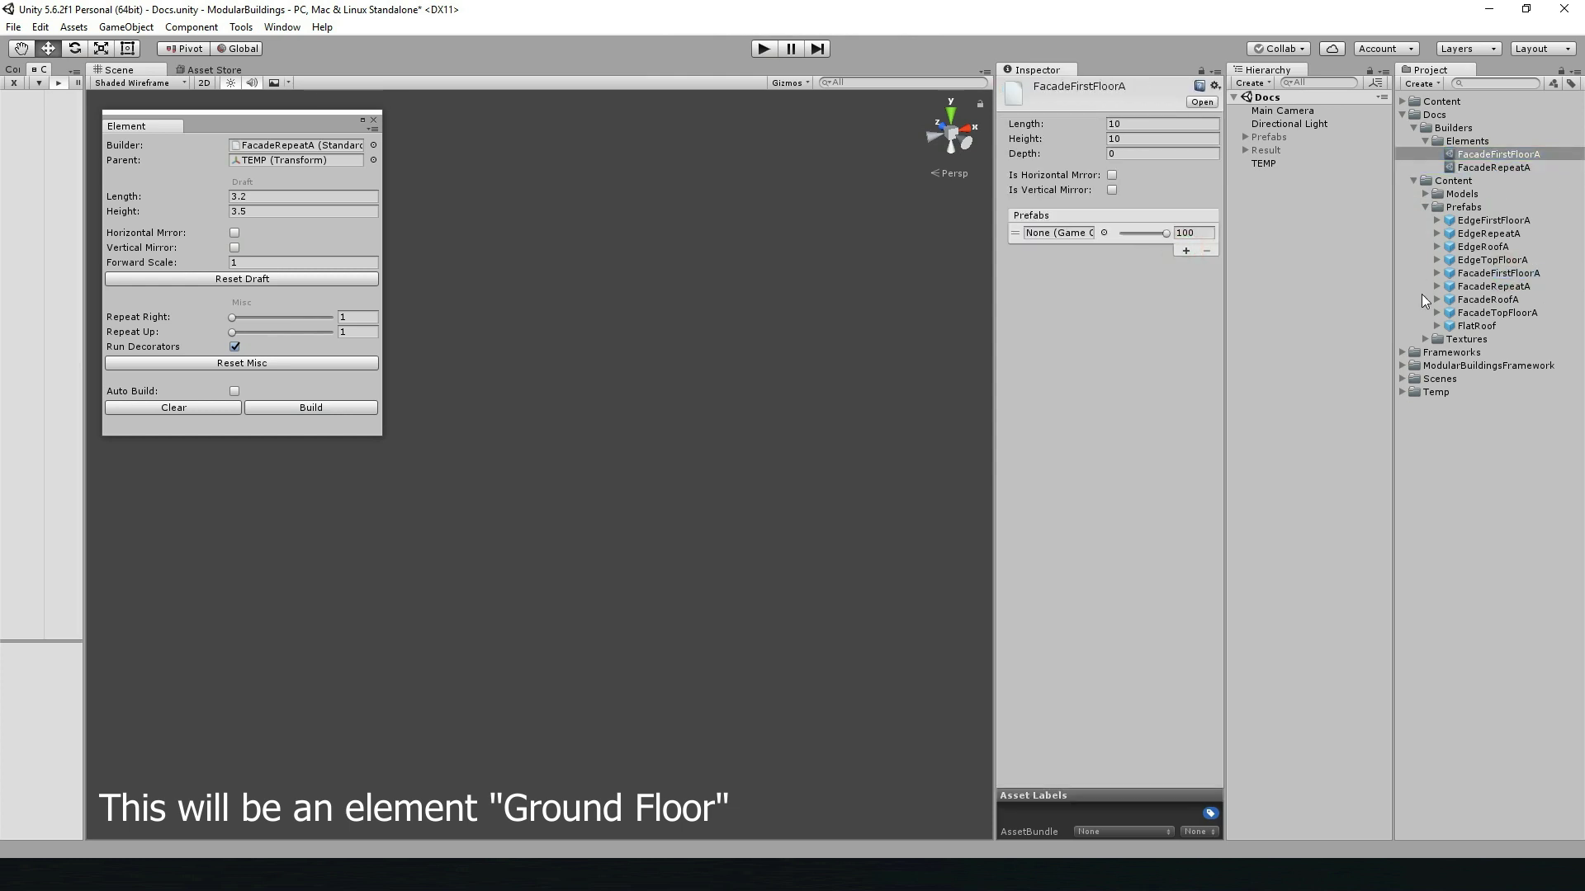
drag(1495, 276, 1052, 234)
click(1052, 234)
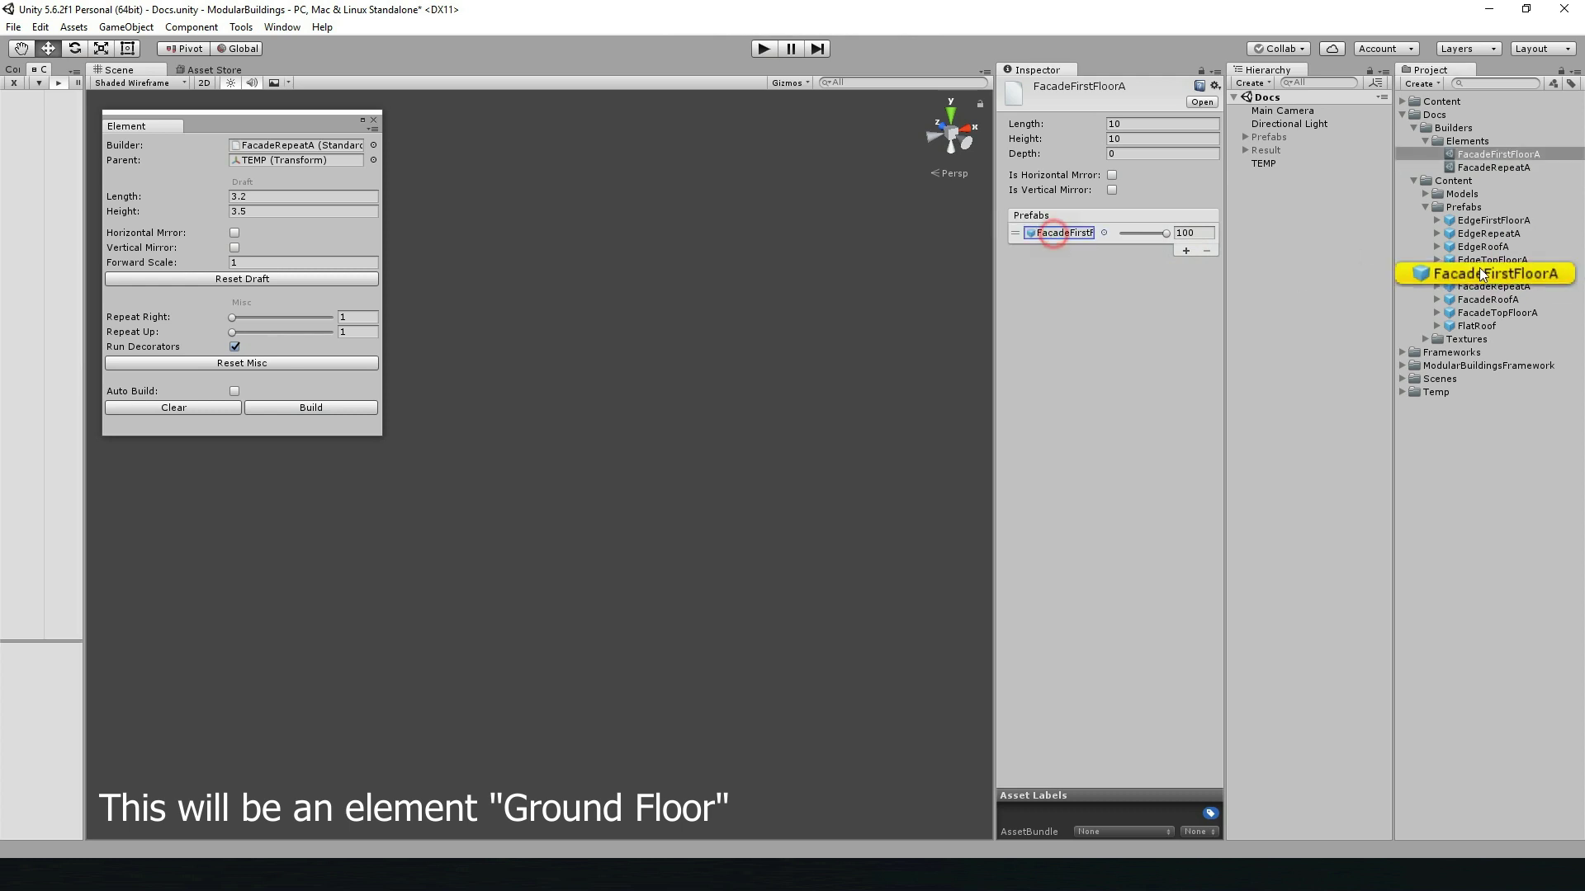
click(1466, 279)
drag(1466, 279, 495, 627)
scroll(530, 587, up, 3)
key(ctrl+d)
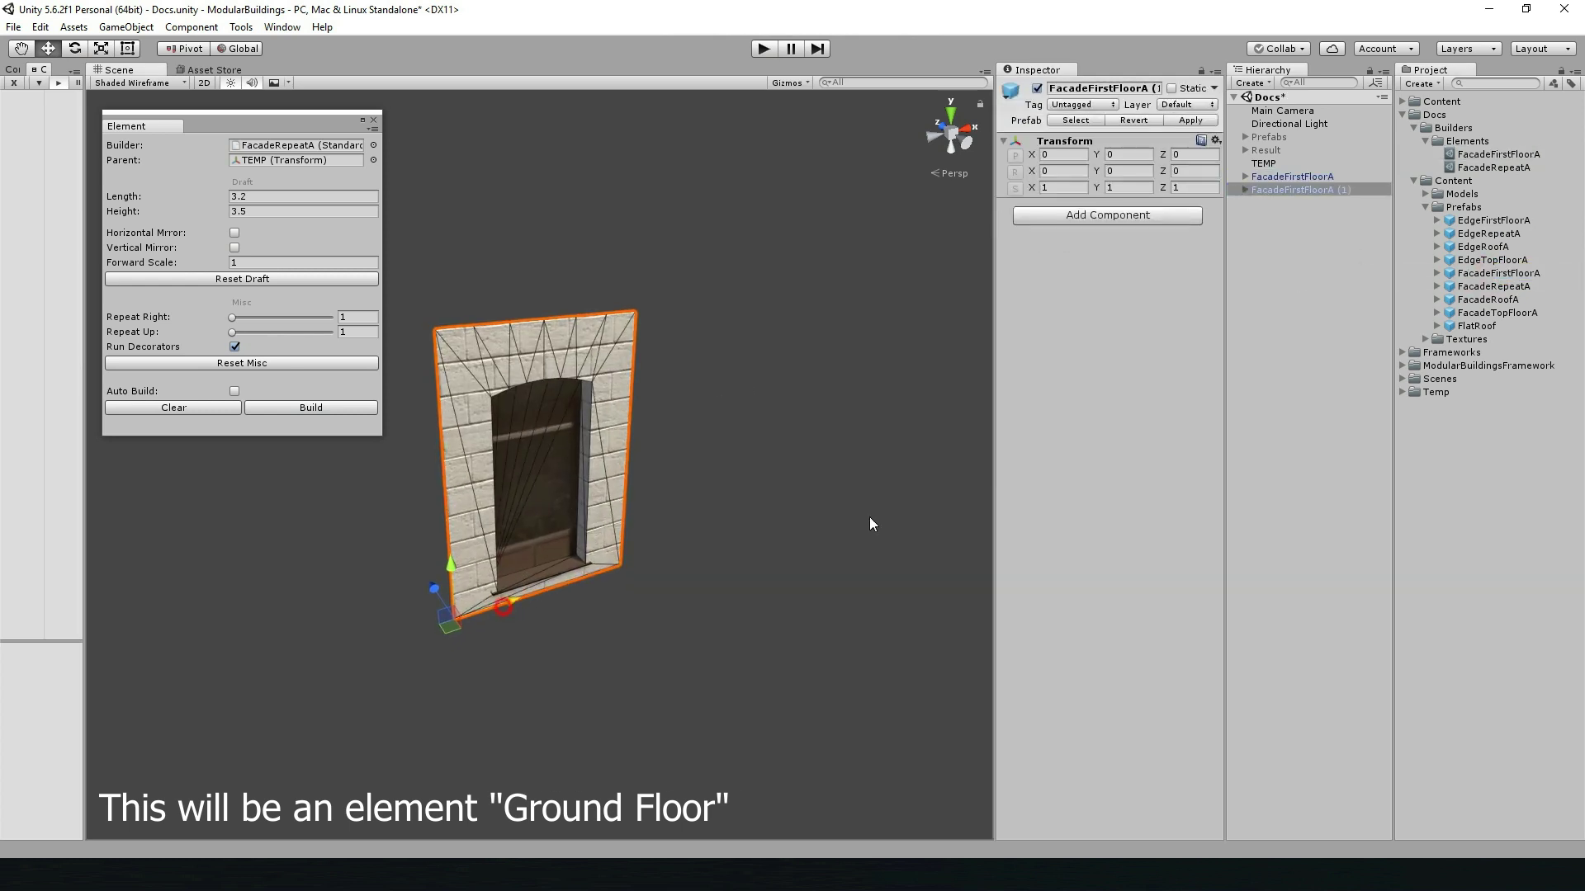
drag(708, 554, 604, 375)
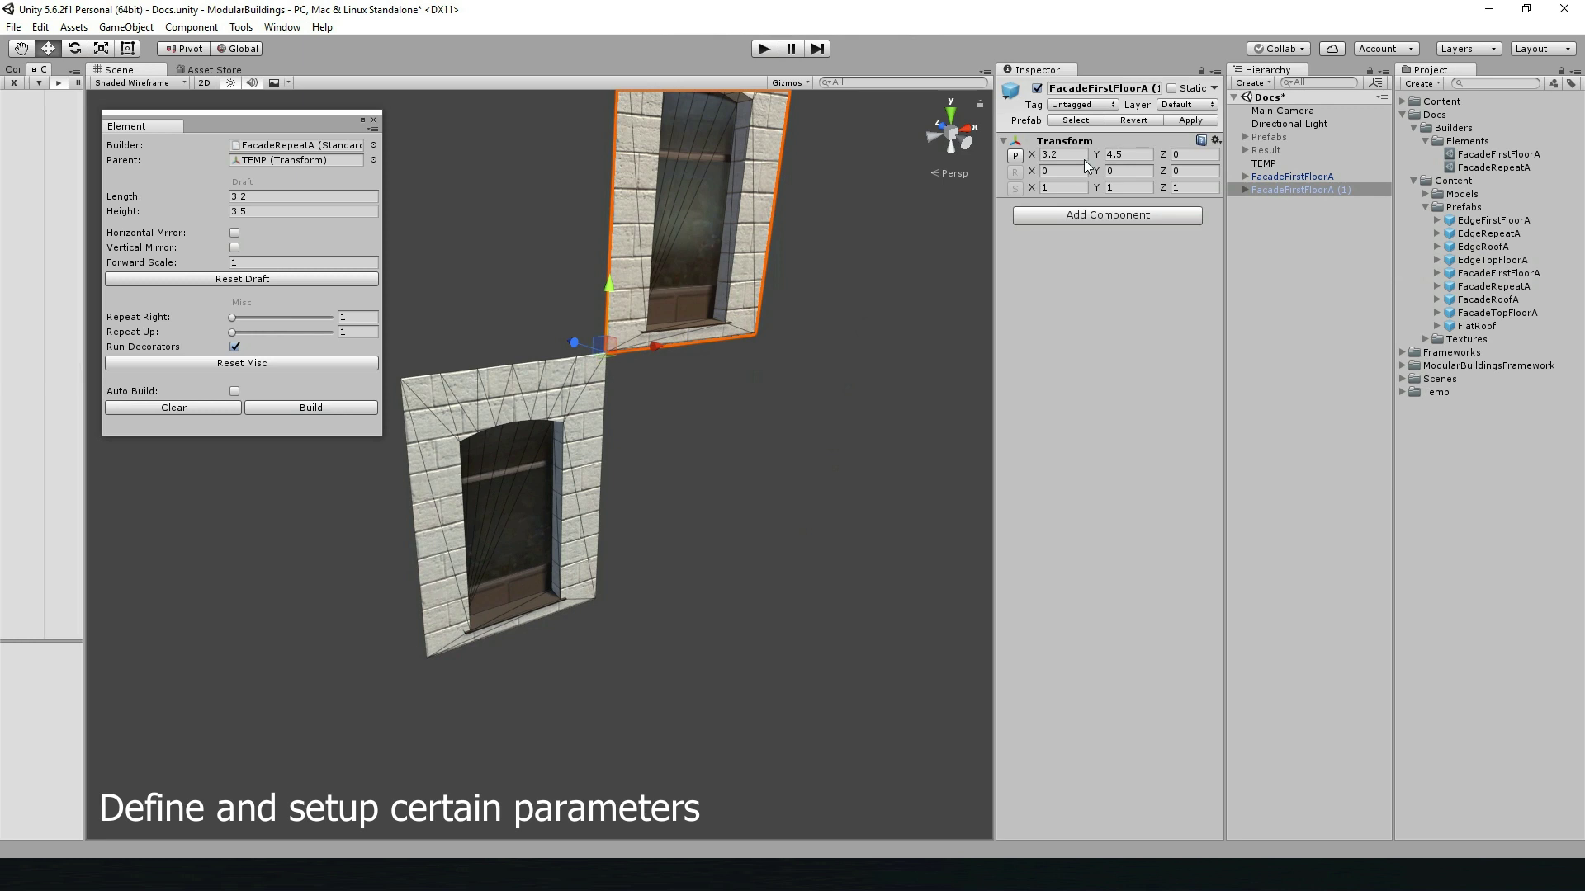
shift+click(1333, 176)
- Delete the measuring copies and set FacadeFirstFloorA's Length to 3.2 and Height to 4.5
key(Delete)
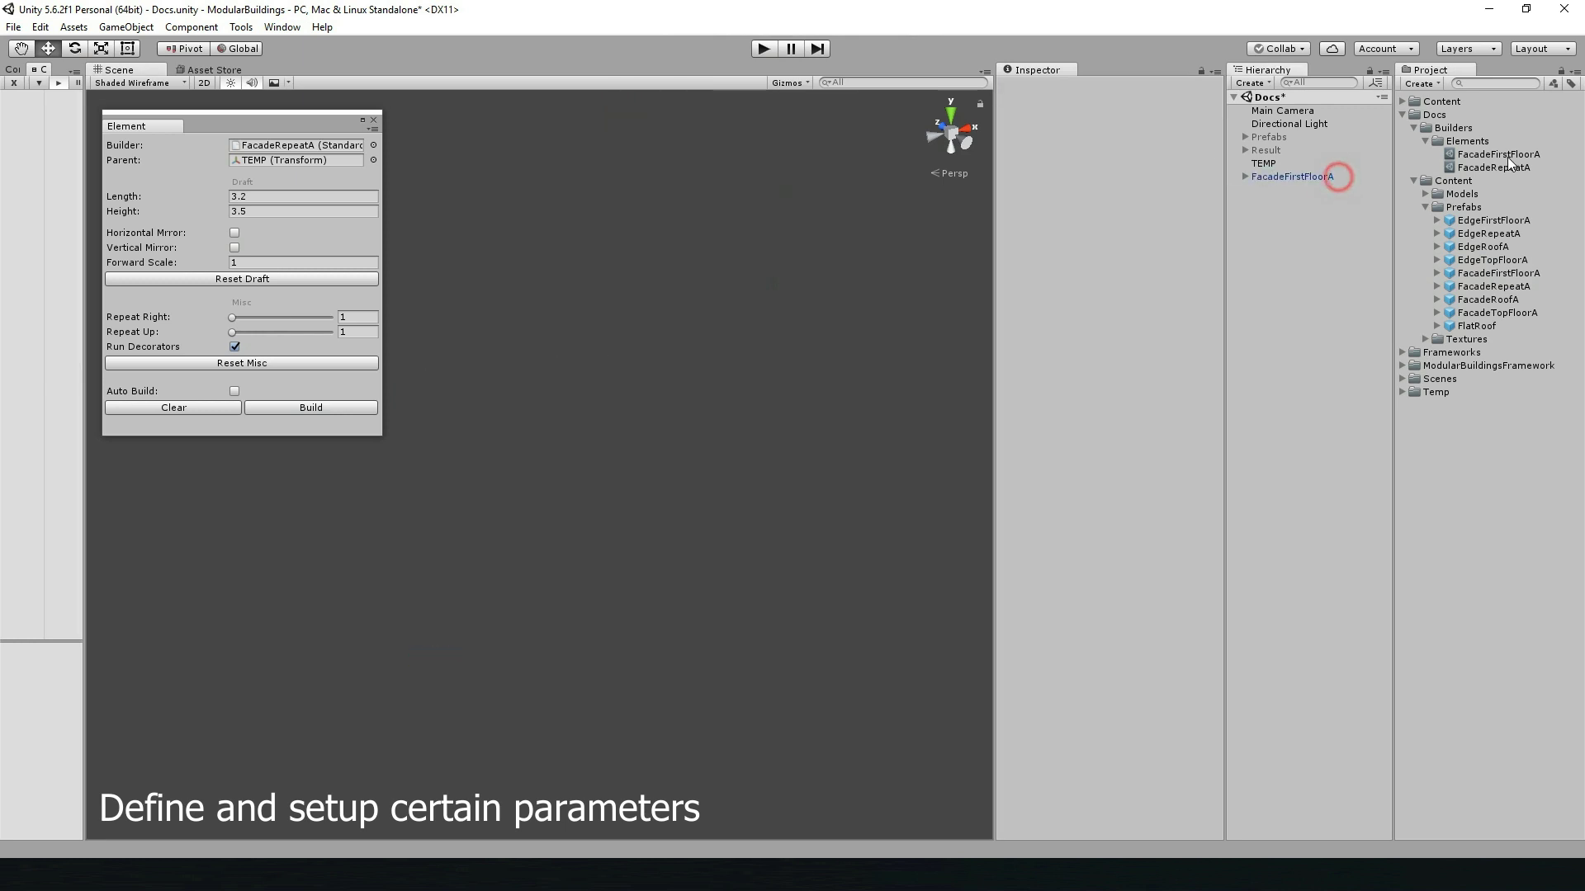
click(1498, 154)
click(1126, 124)
text(3.2)
click(1131, 138)
text(4.5)
- Build FacadeFirstFloorA in the Element window and preview different repeats and draft heights
drag(1498, 154, 297, 145)
click(362, 408)
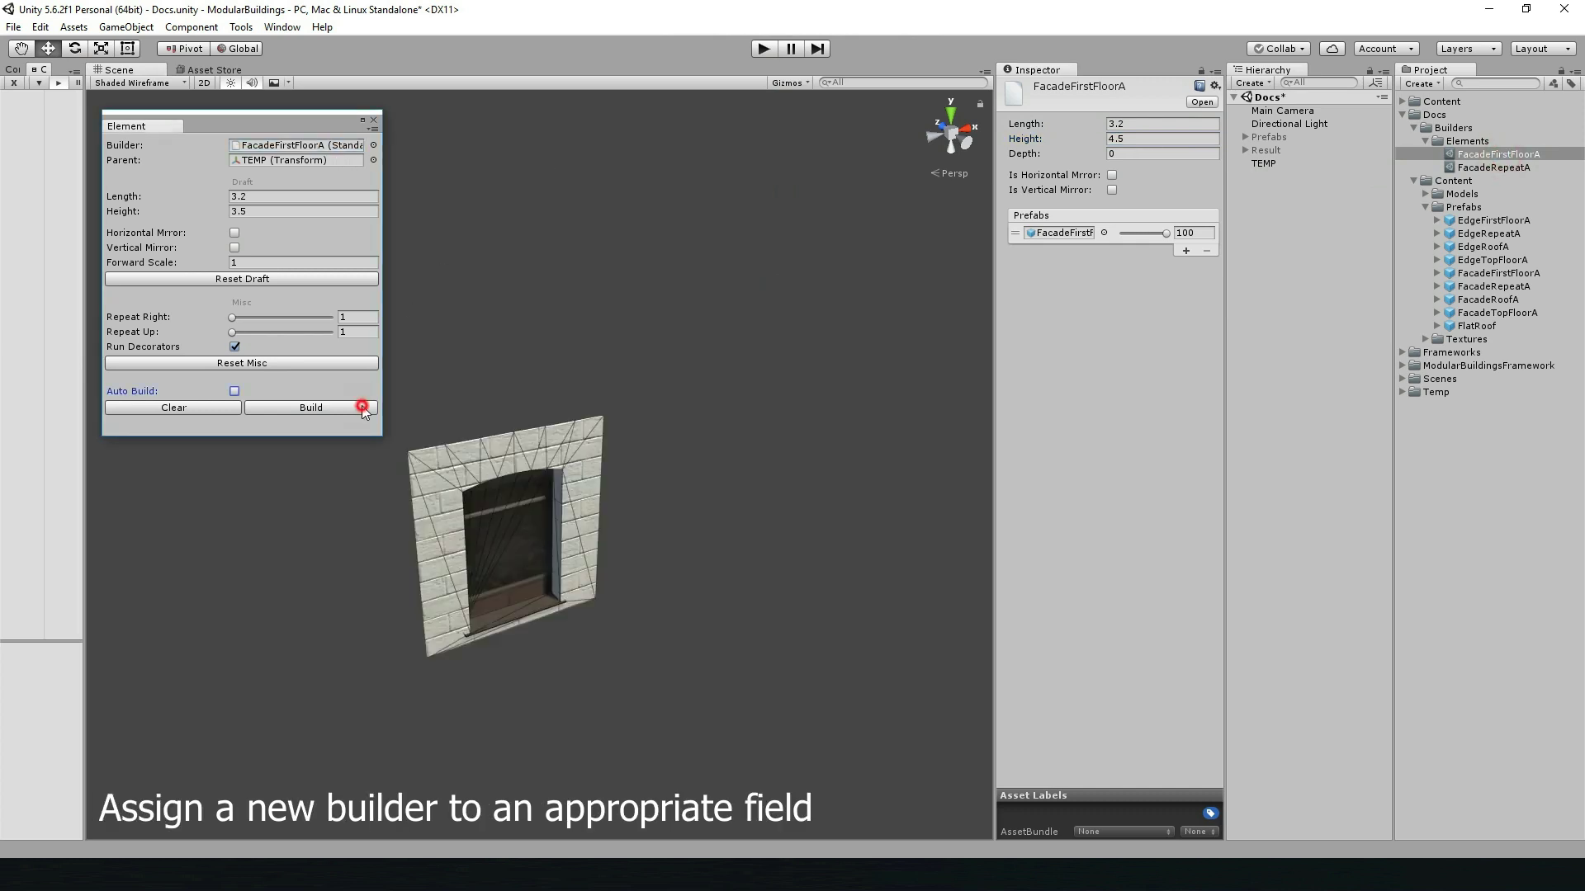
click(343, 278)
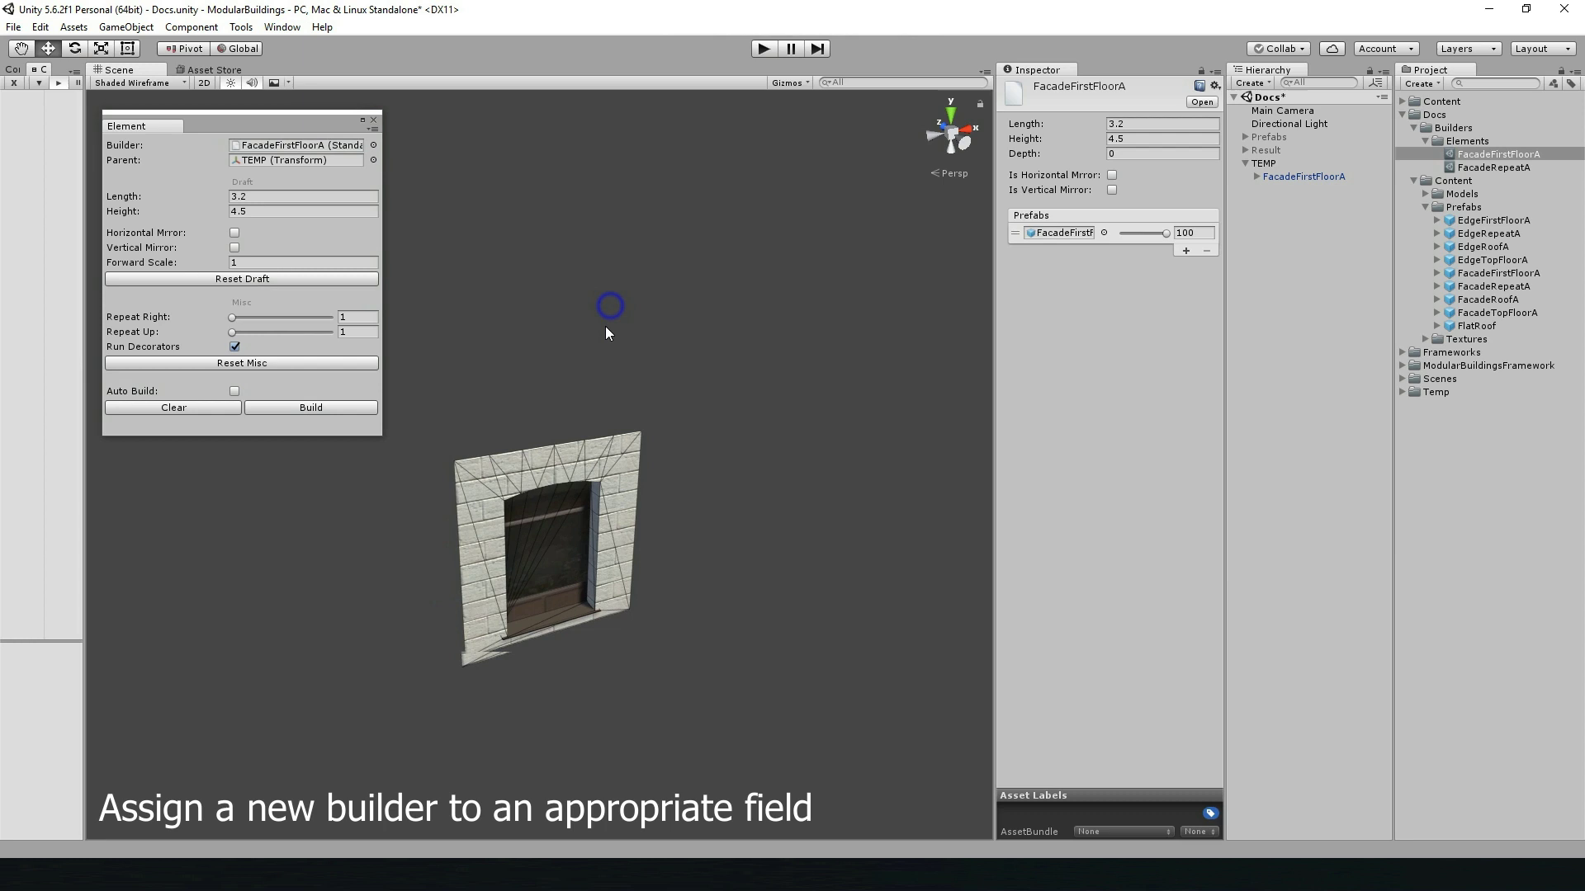
click(273, 389)
drag(253, 315, 242, 331)
drag(224, 211, 241, 211)
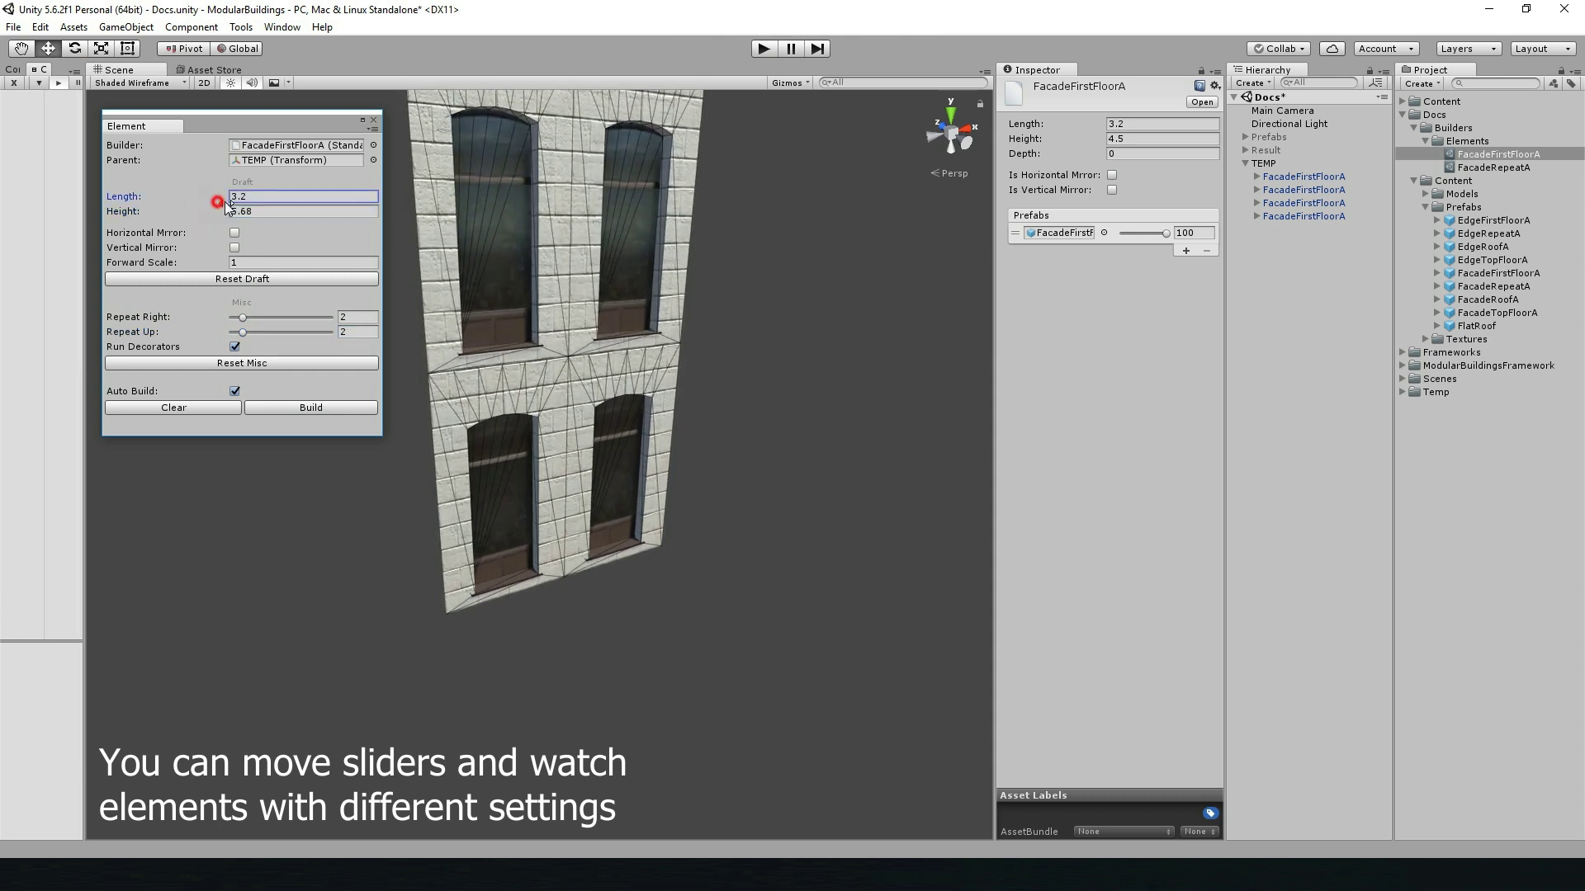
click(241, 279)
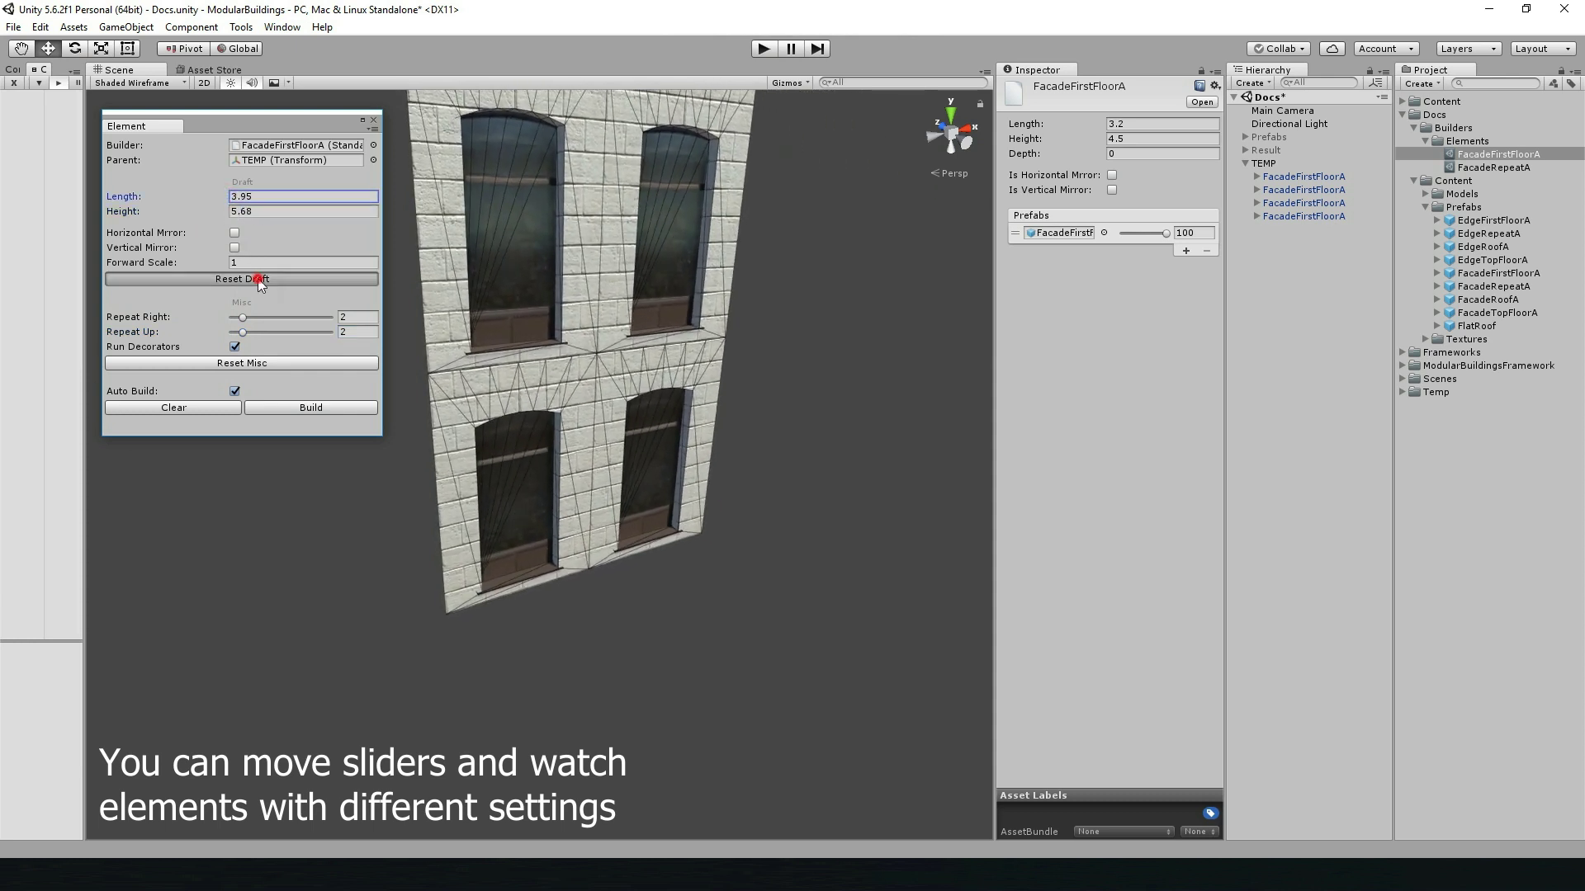
drag(215, 210, 191, 214)
click(256, 279)
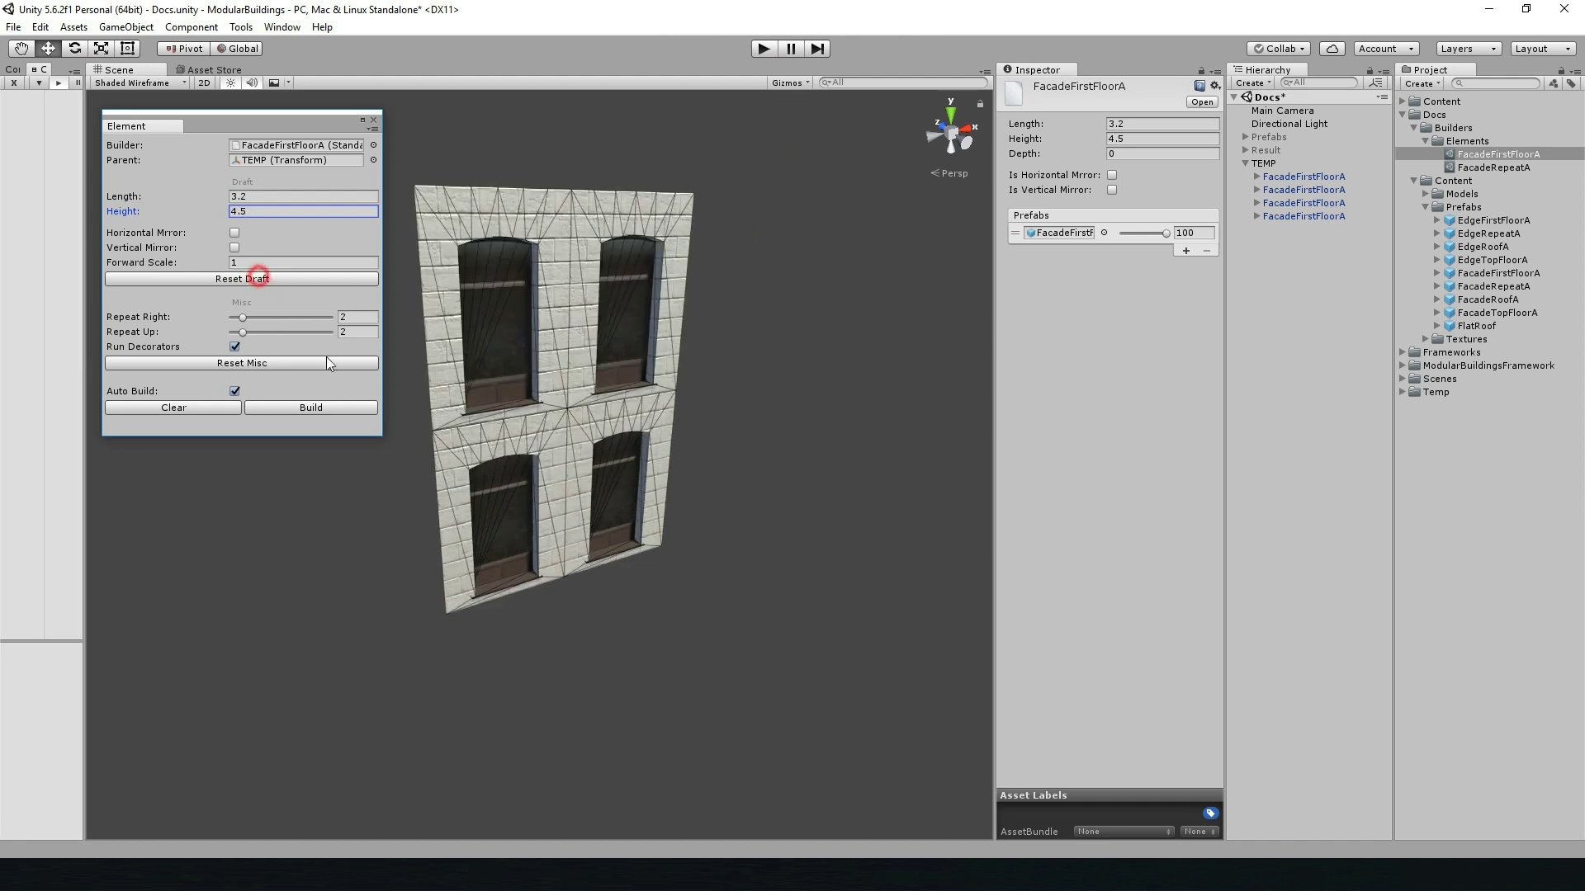
- Clear and rebuild the ground-floor facade, toggling Auto Build off and back on
click(224, 408)
click(234, 391)
click(311, 405)
click(235, 391)
- Switch the builder back to FacadeRepeatA, reset its draft size, and clear the scene
click(297, 145)
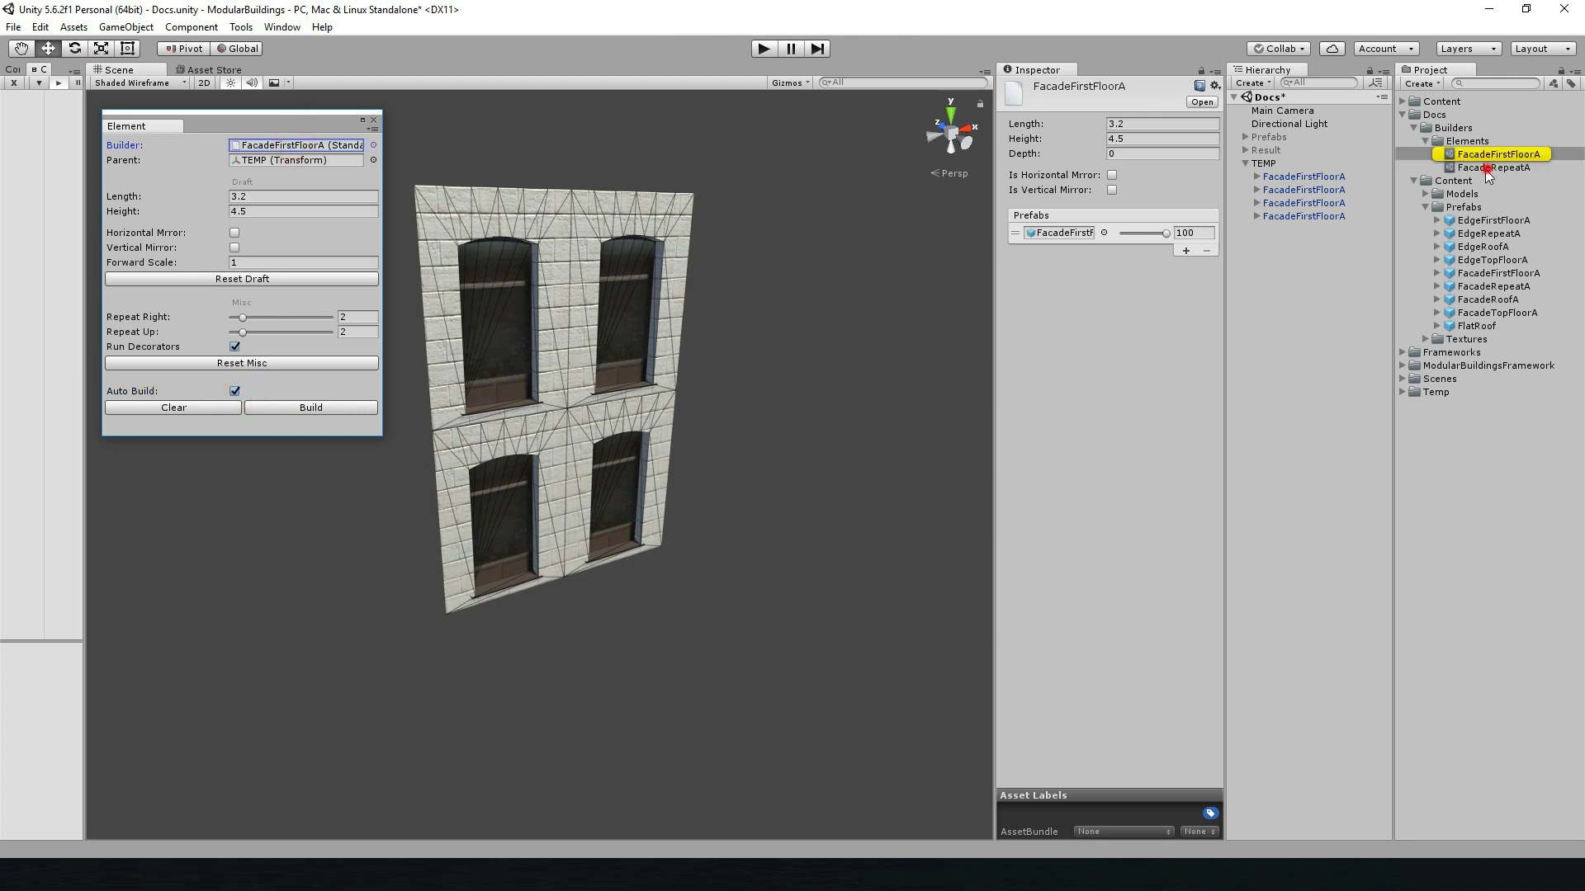
drag(1492, 168, 297, 145)
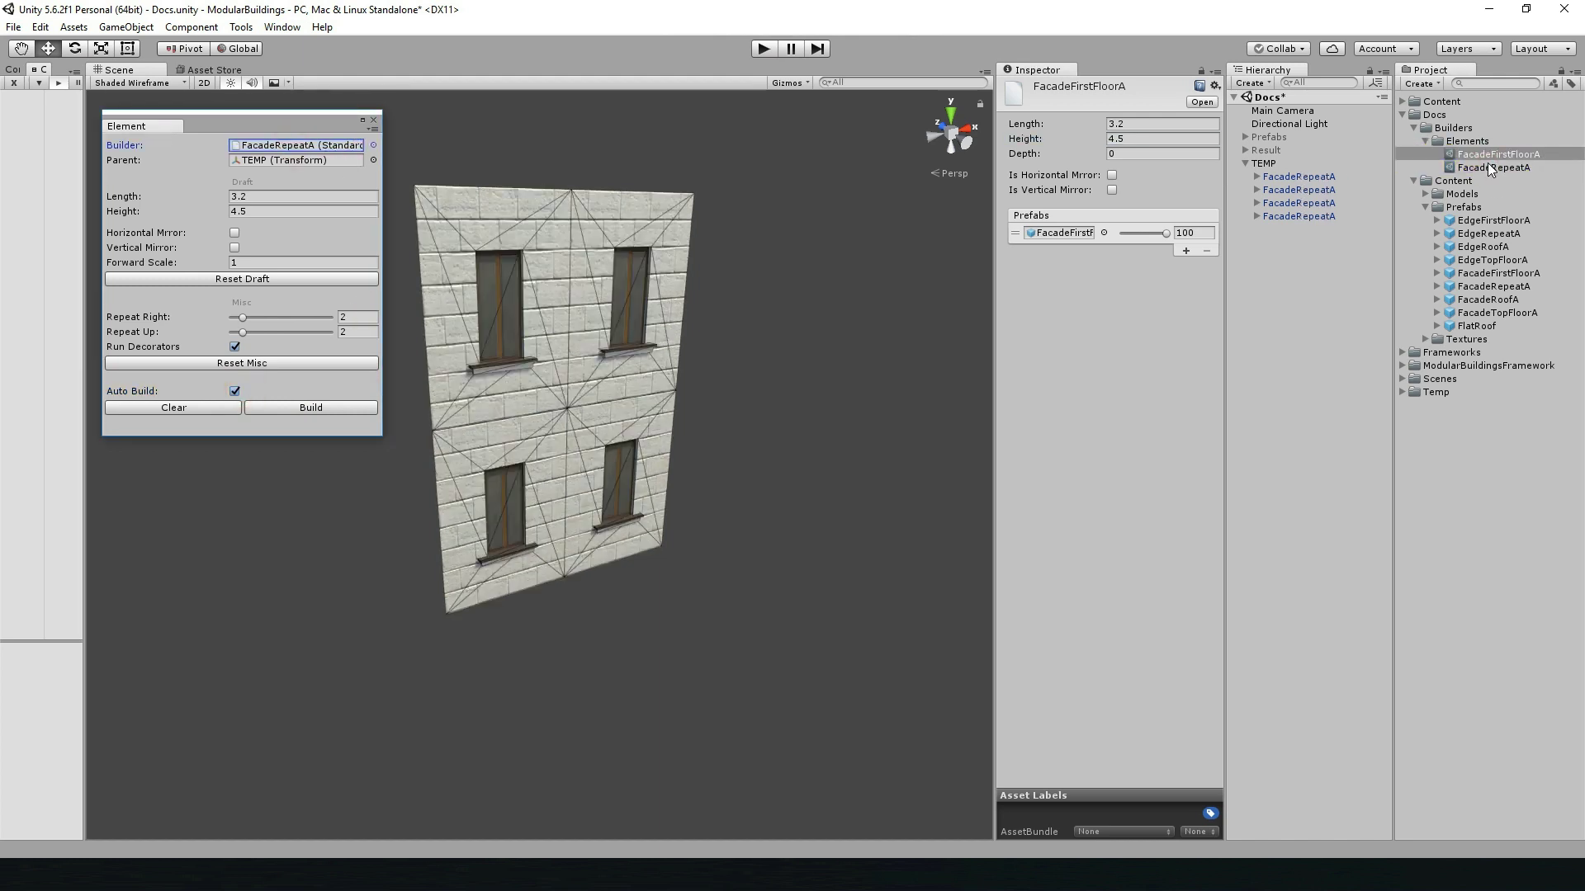
click(264, 280)
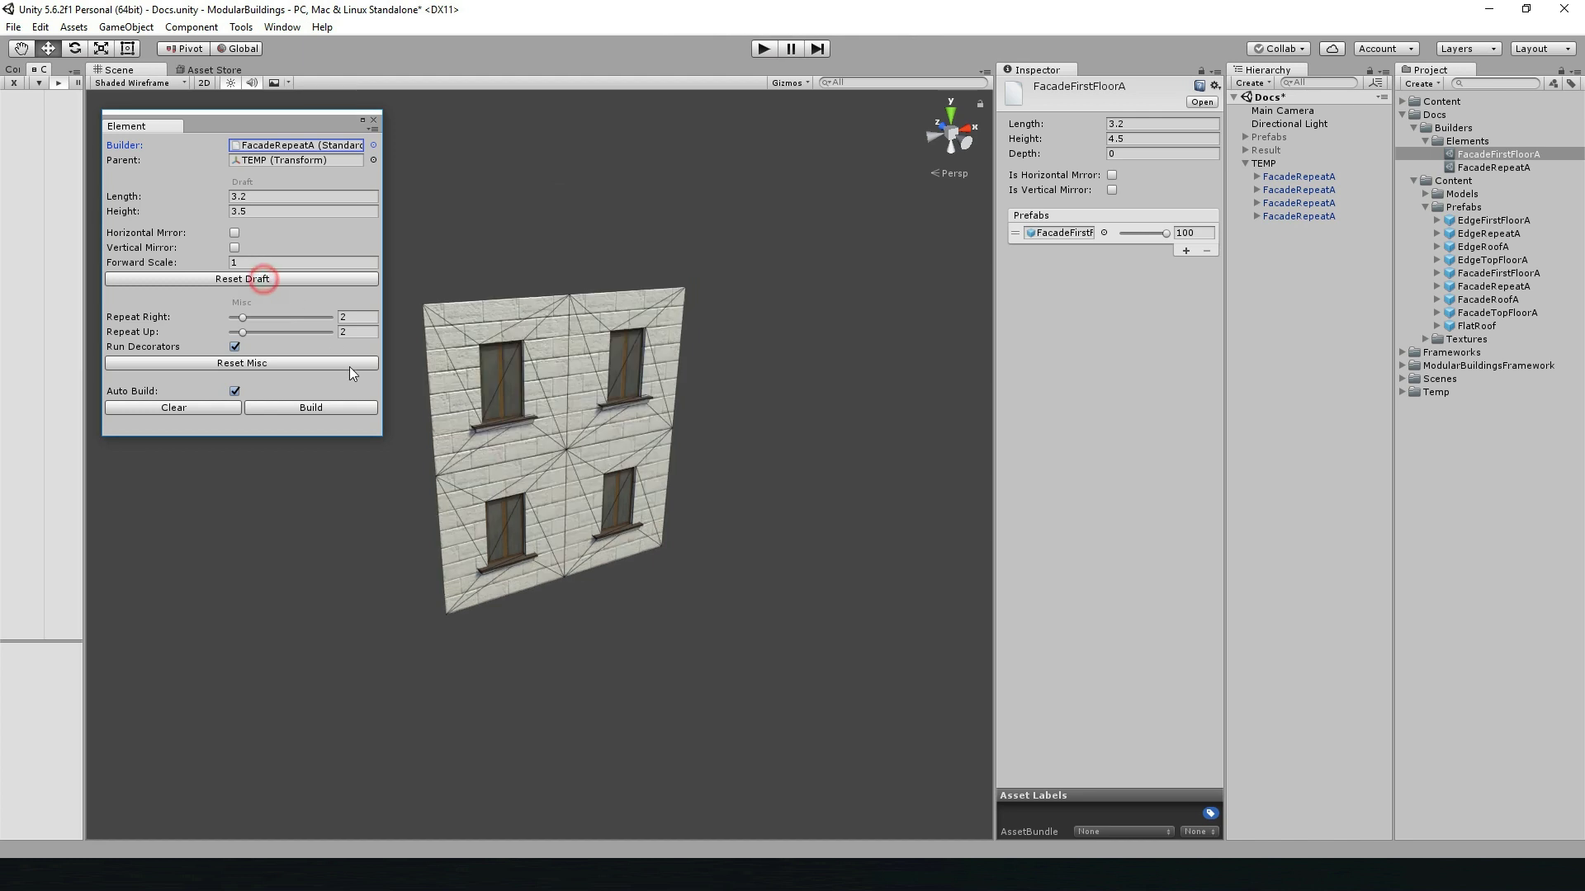
click(207, 413)
click(854, 237)
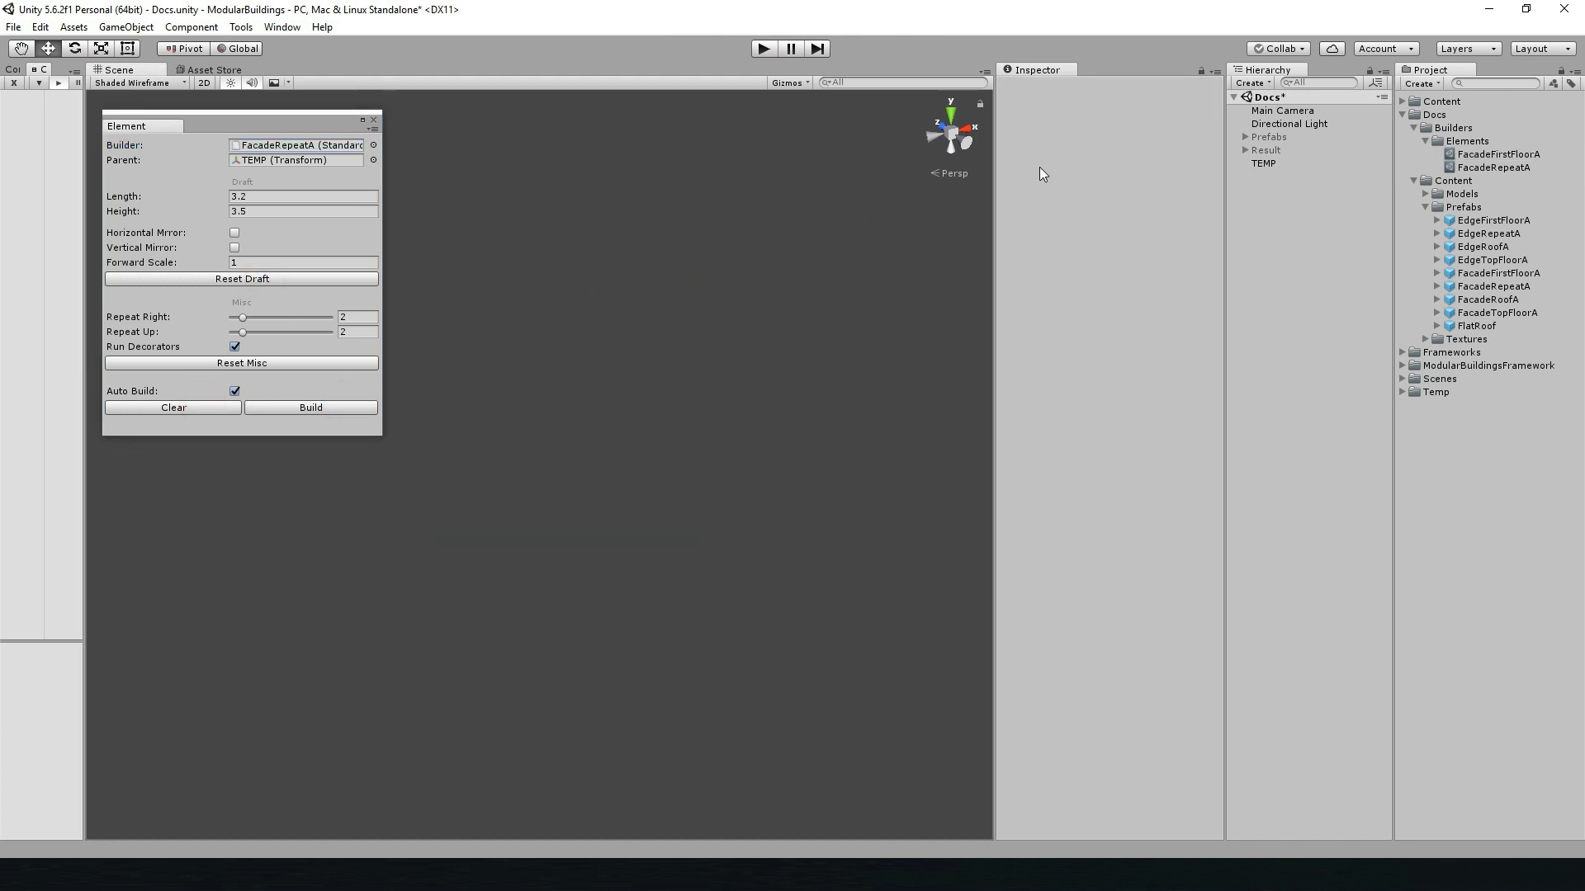
- Create a new Columns folder inside the Builders folder
click(355, 394)
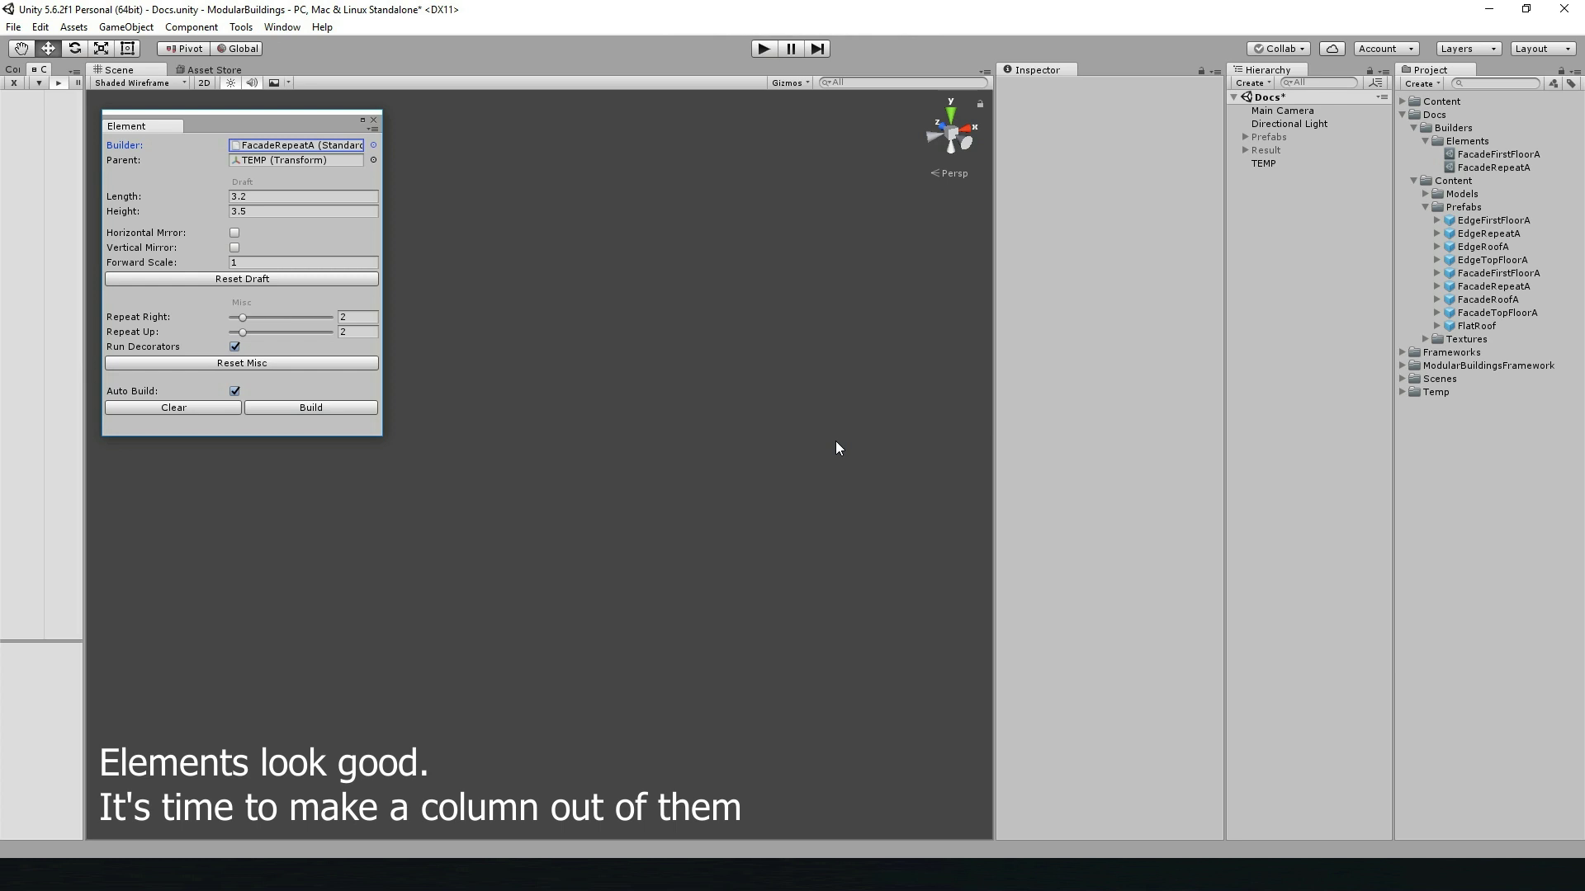
click(241, 27)
mouse_move(267, 60)
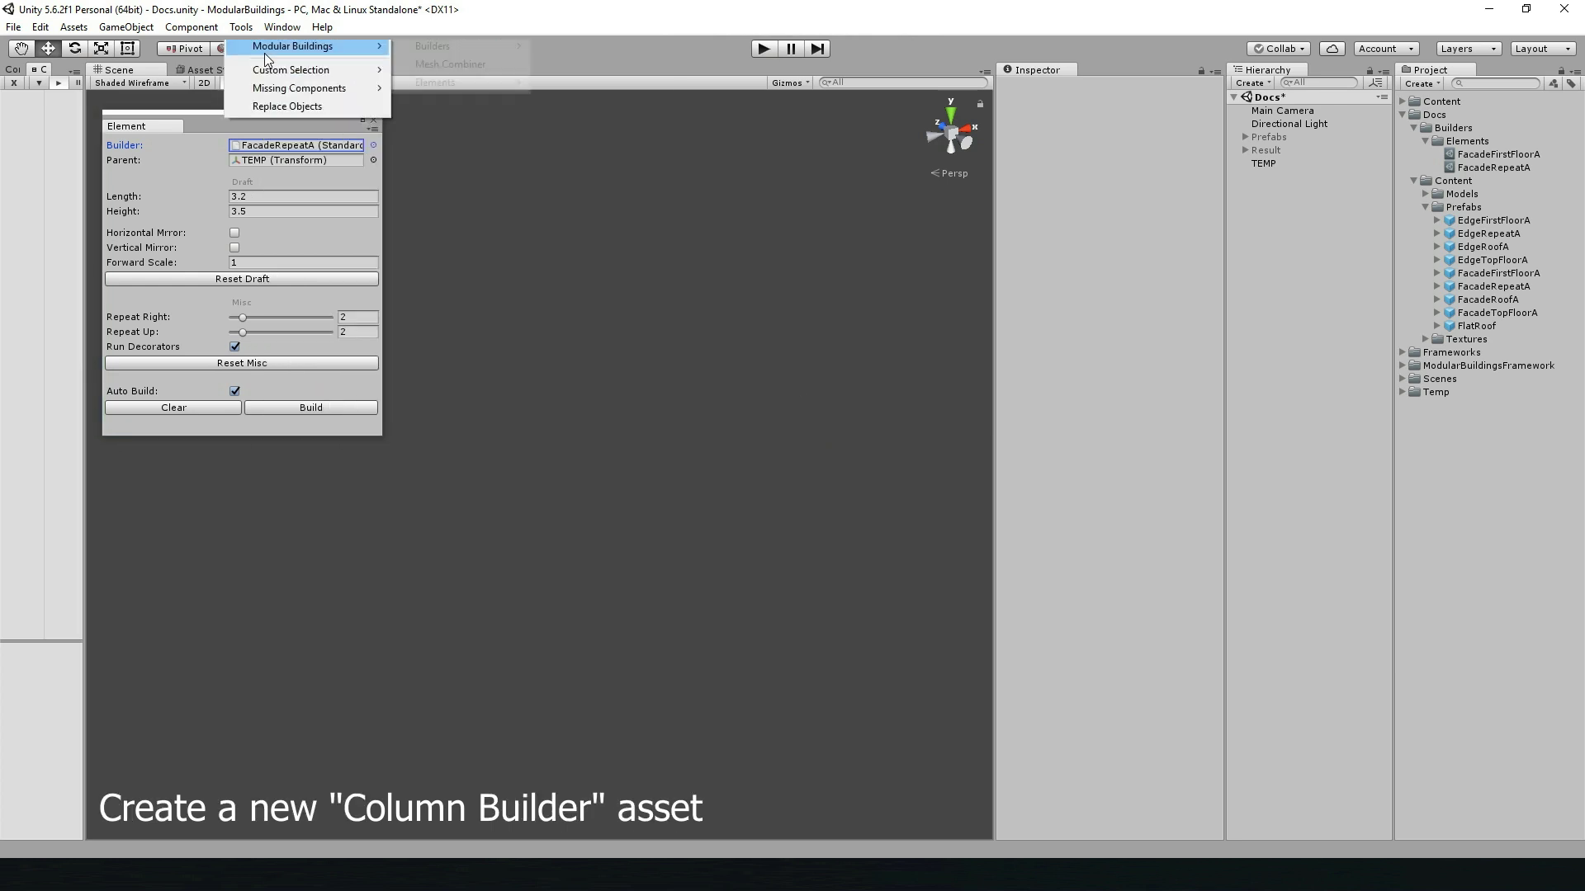
mouse_move(437, 47)
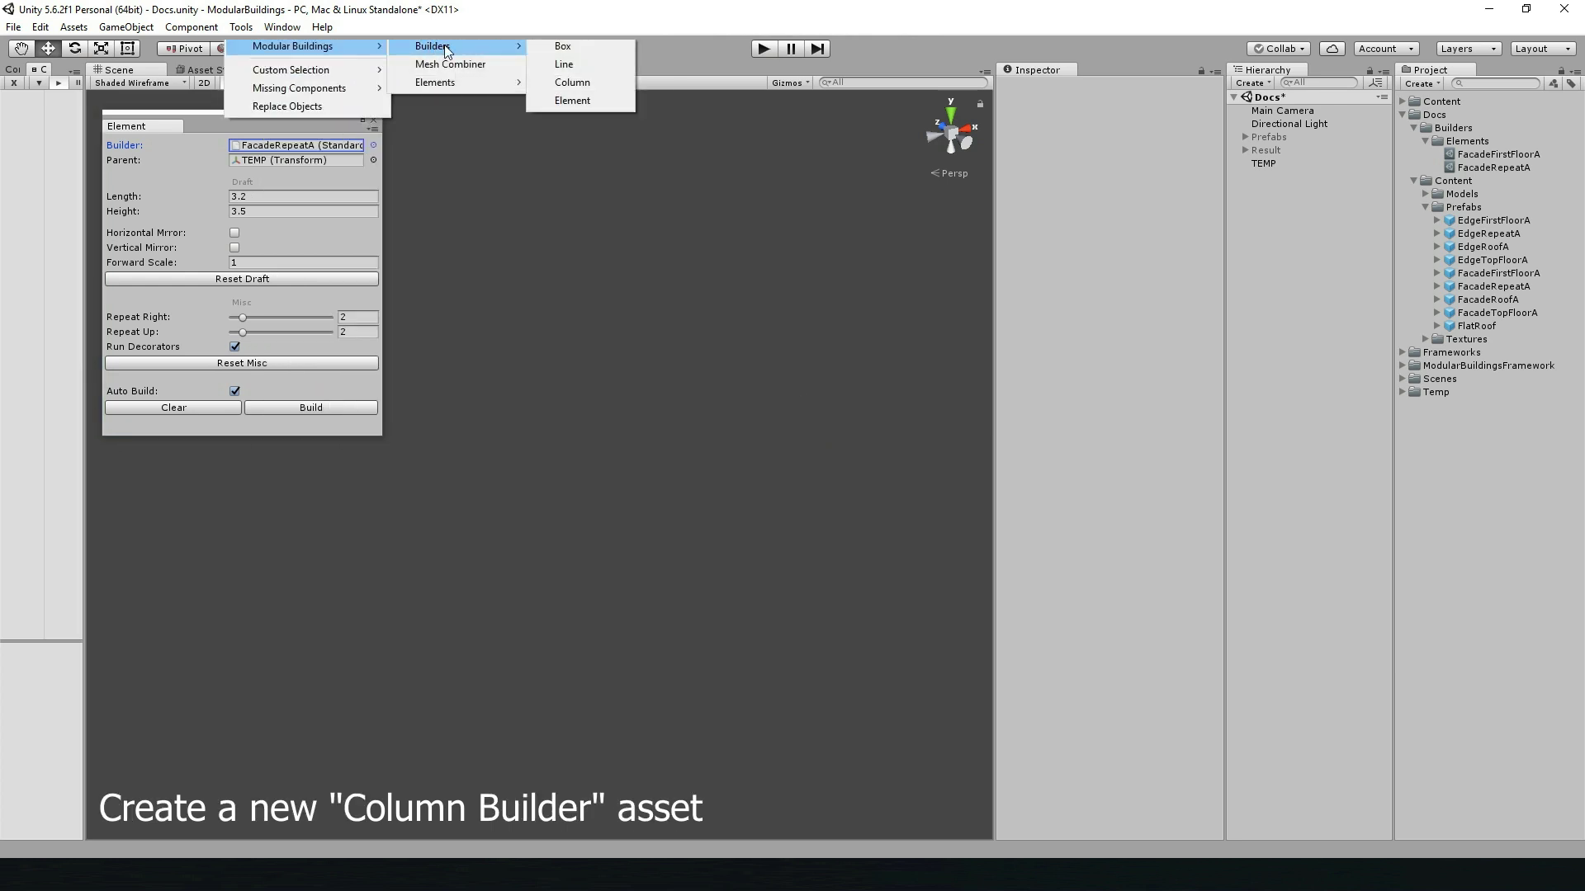
click(1455, 128)
right_click(1458, 129)
mouse_move(1419, 141)
click(1350, 145)
text(Column)
text(s)
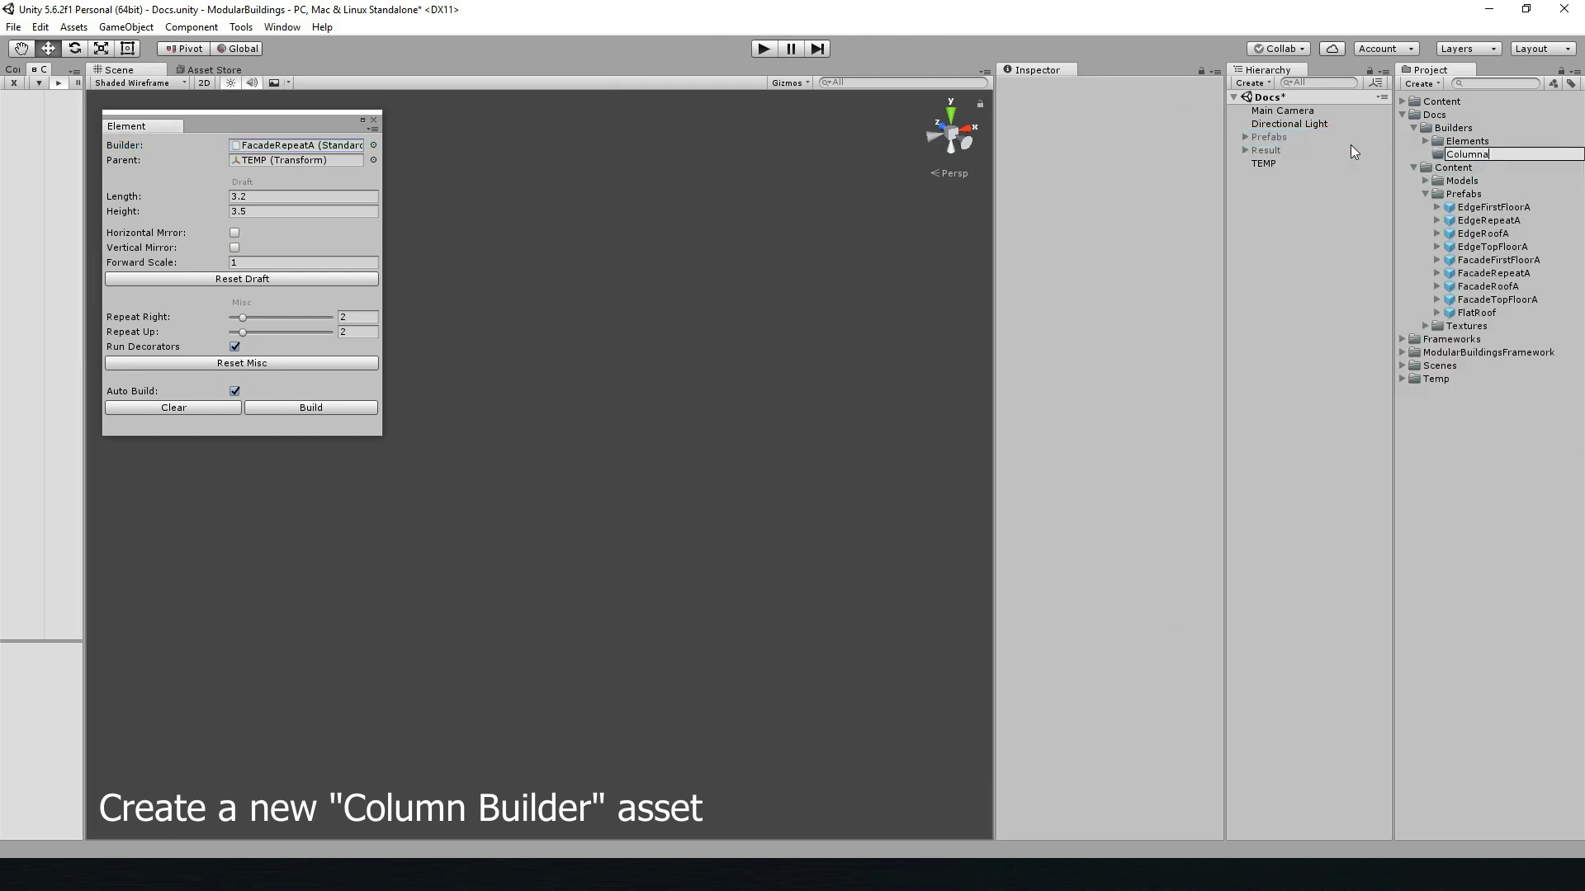
key(Return)
right_click(1484, 136)
mouse_move(1487, 145)
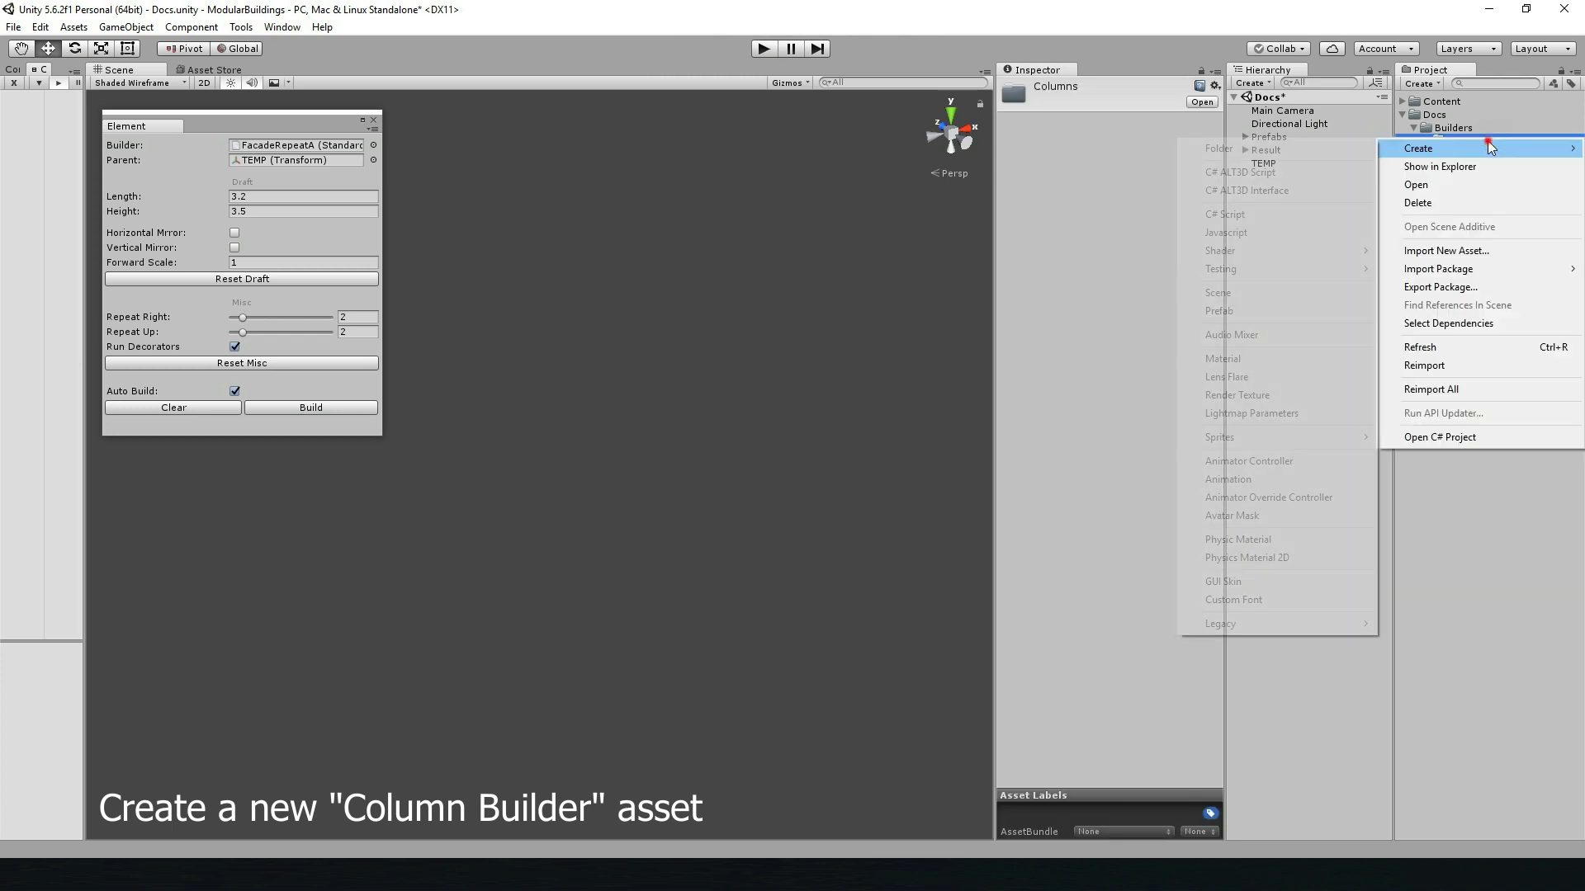
key(Escape)
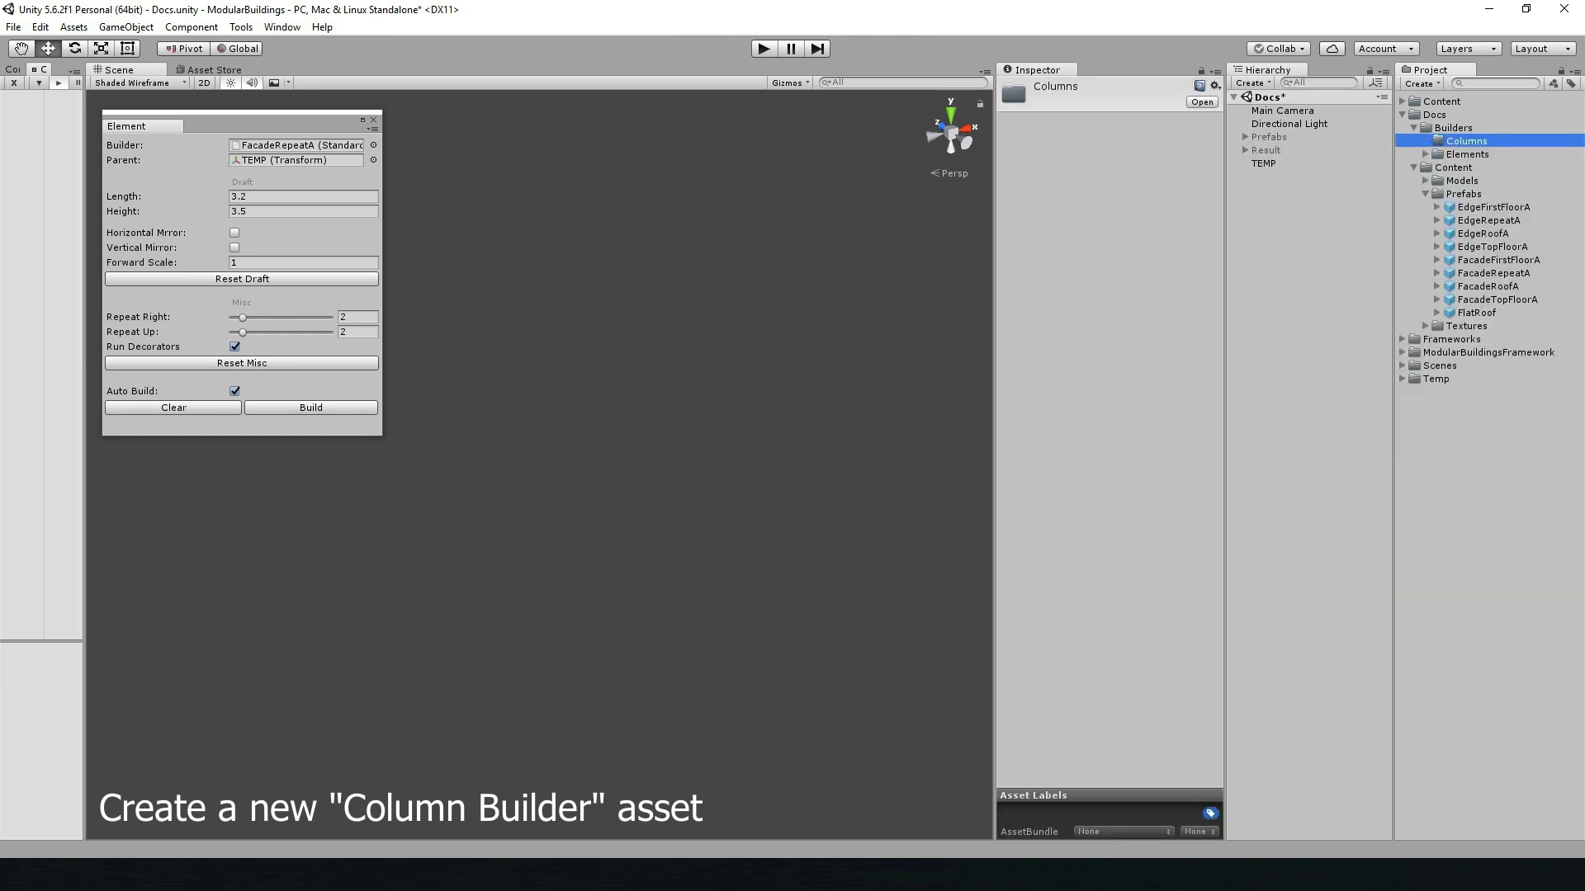
- Create a Standard Column builder asset there named FacadeColumnA
click(241, 27)
mouse_move(433, 50)
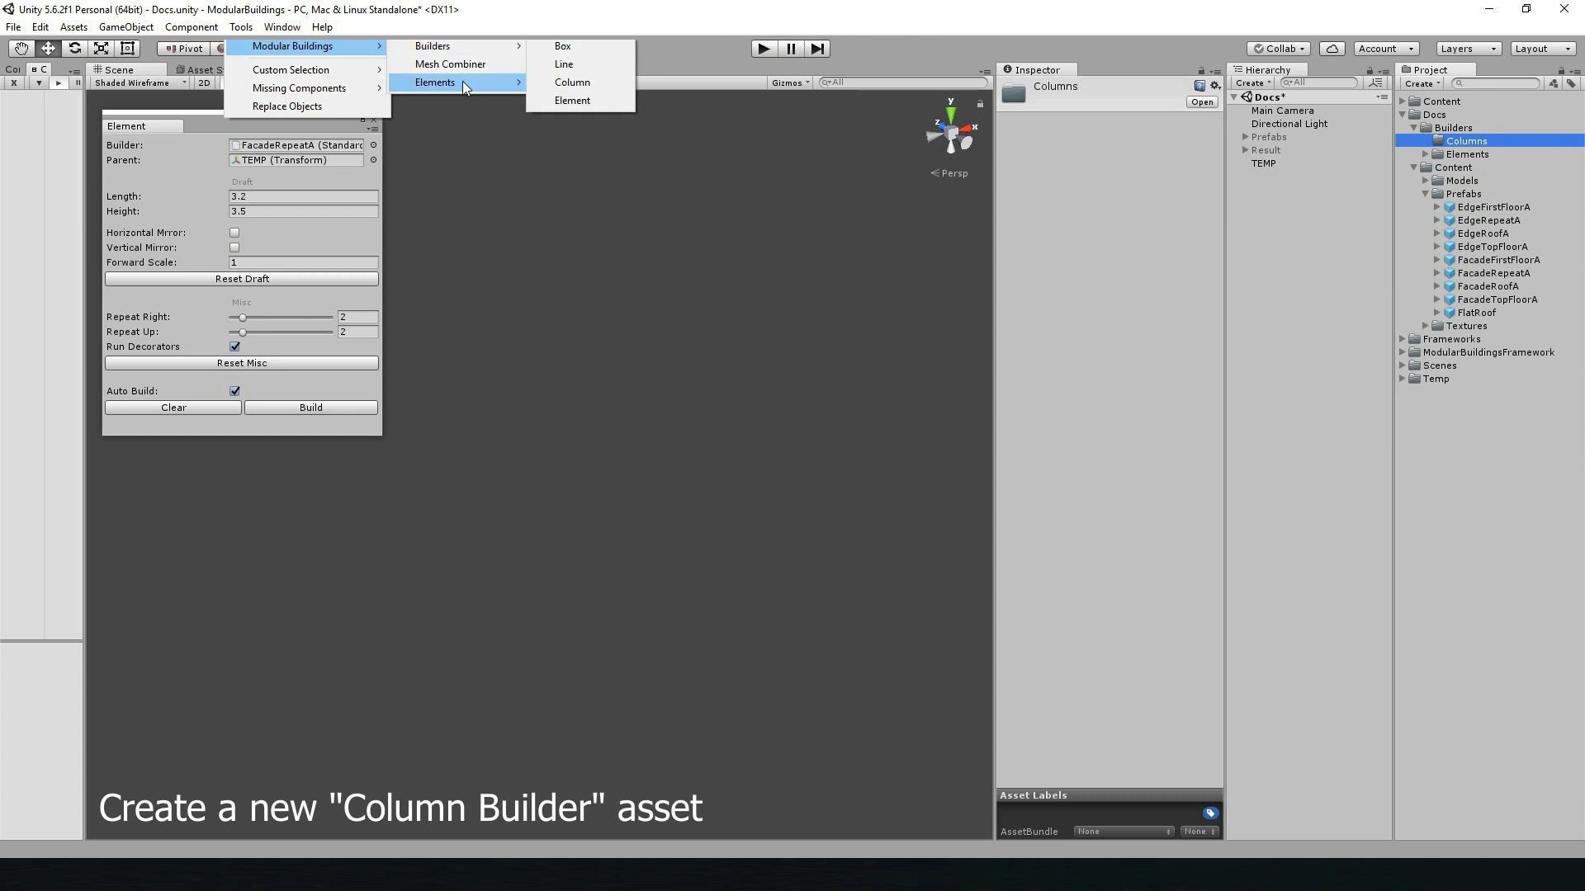
mouse_move(445, 82)
mouse_move(578, 136)
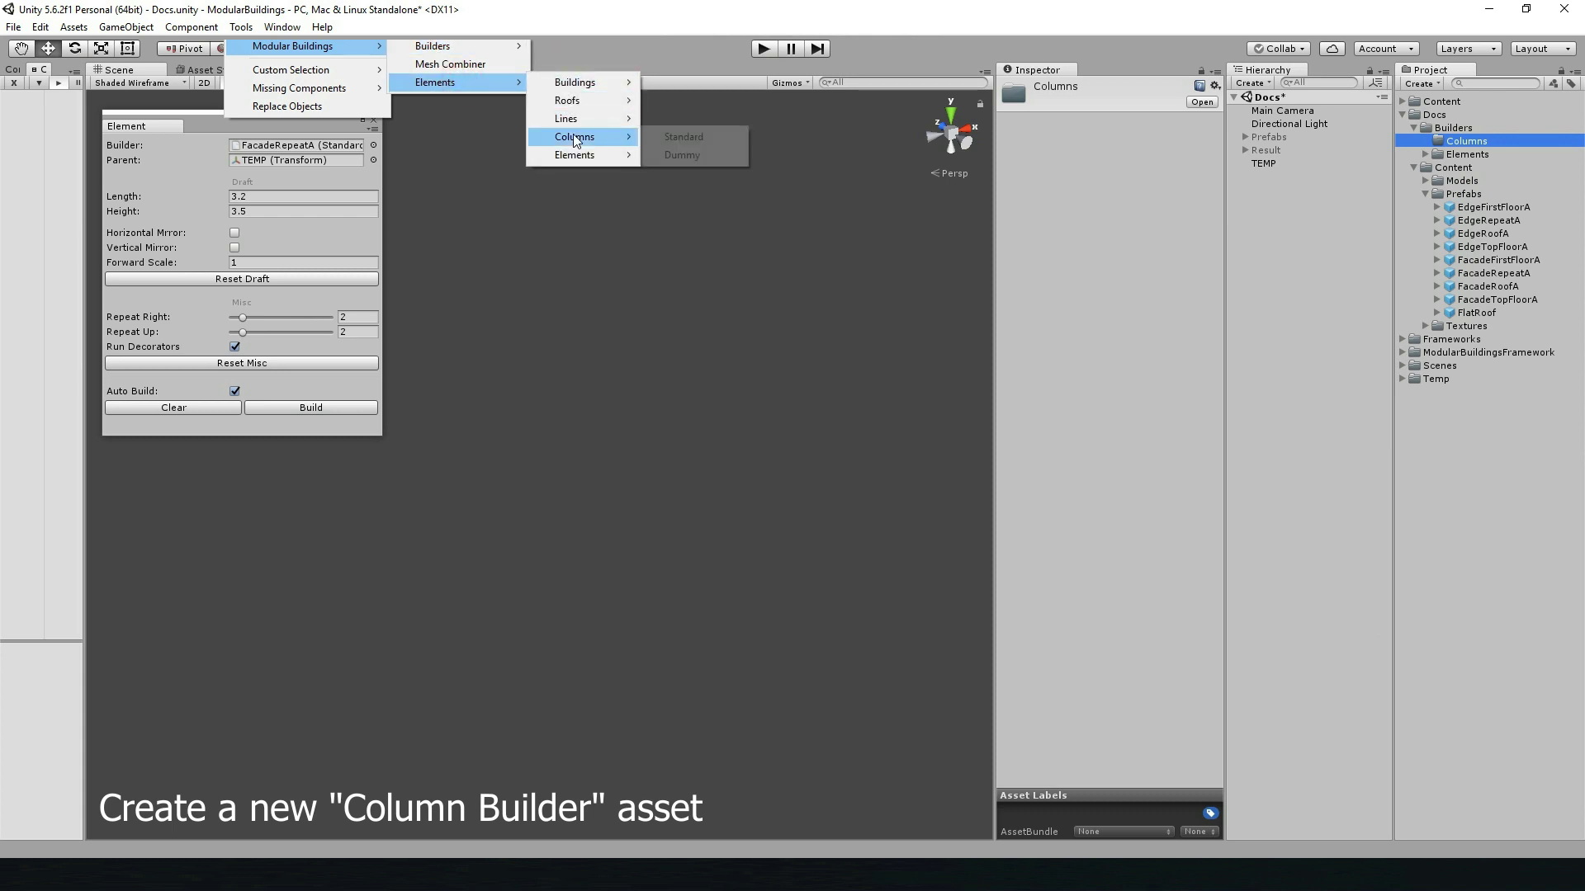
click(693, 137)
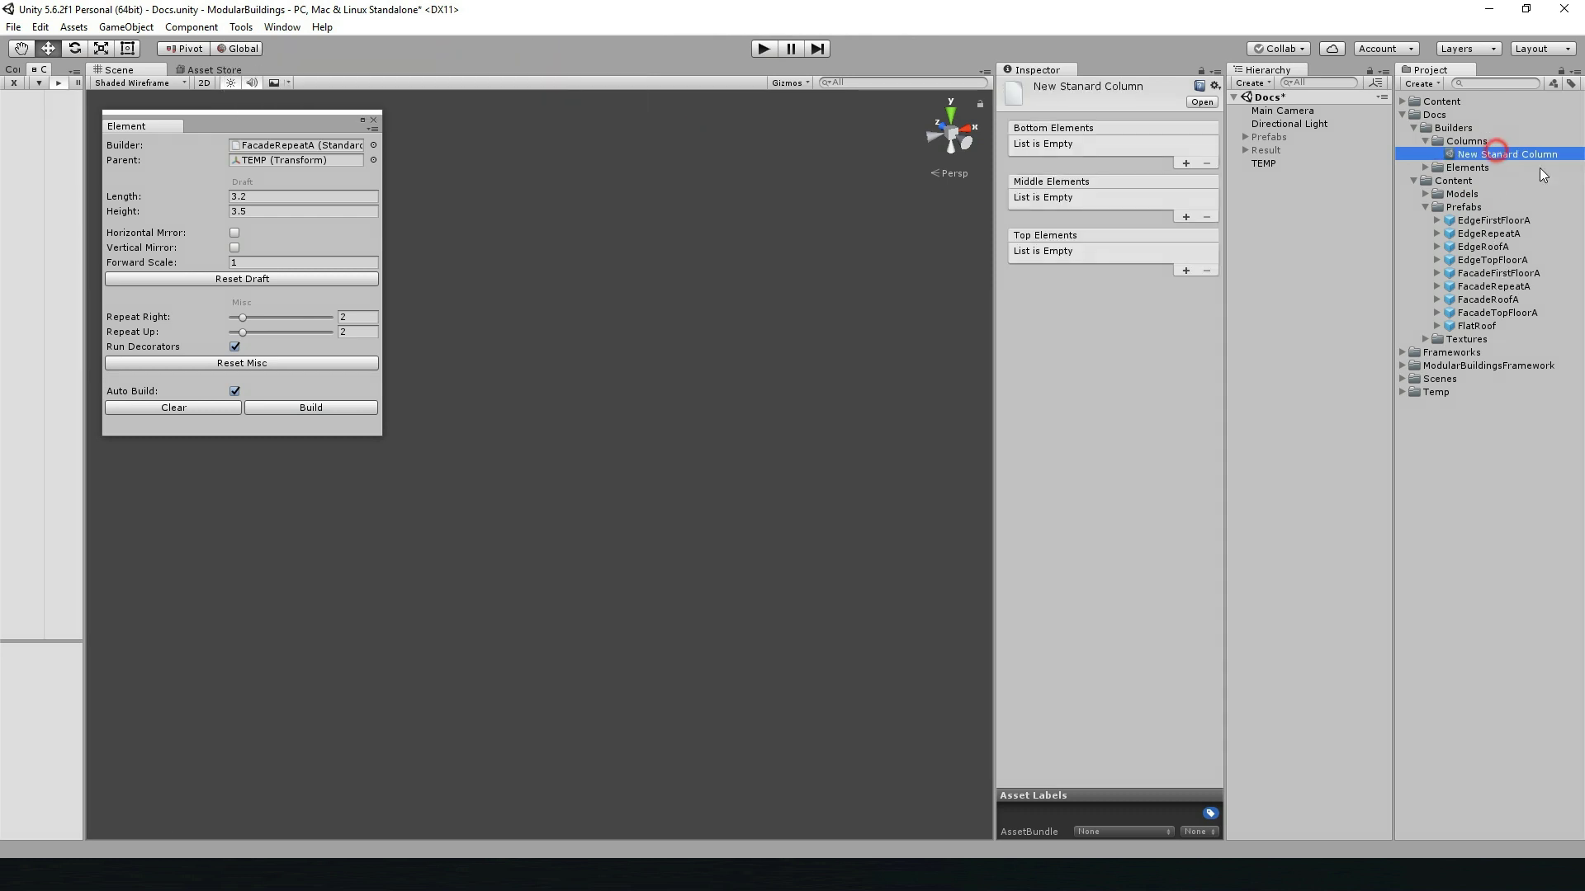
text(FacadeColu)
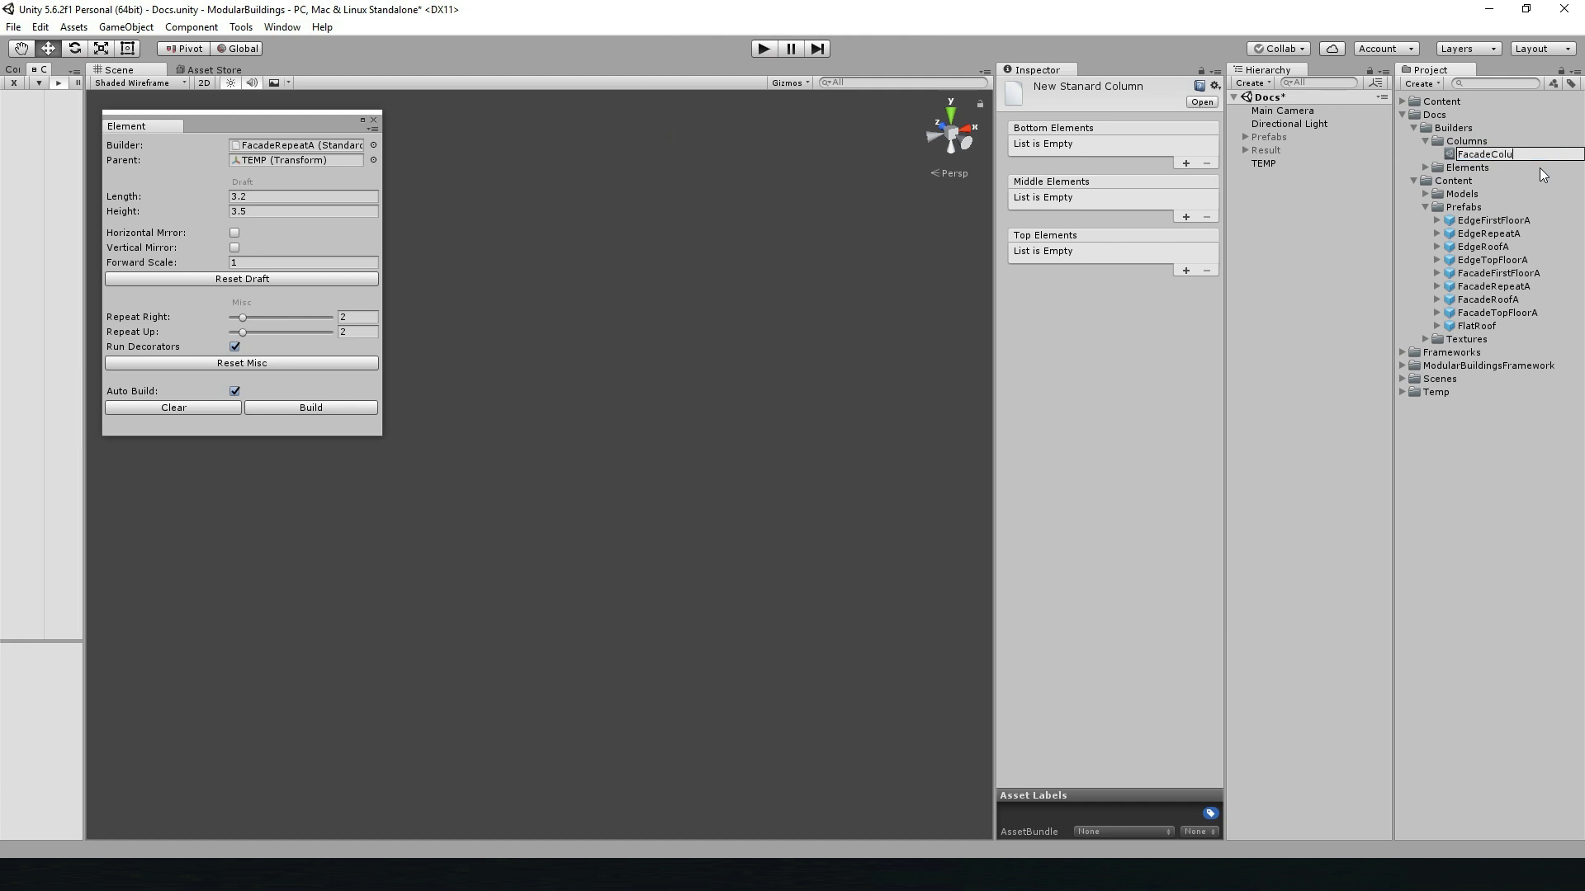
text(mnA)
key(Return)
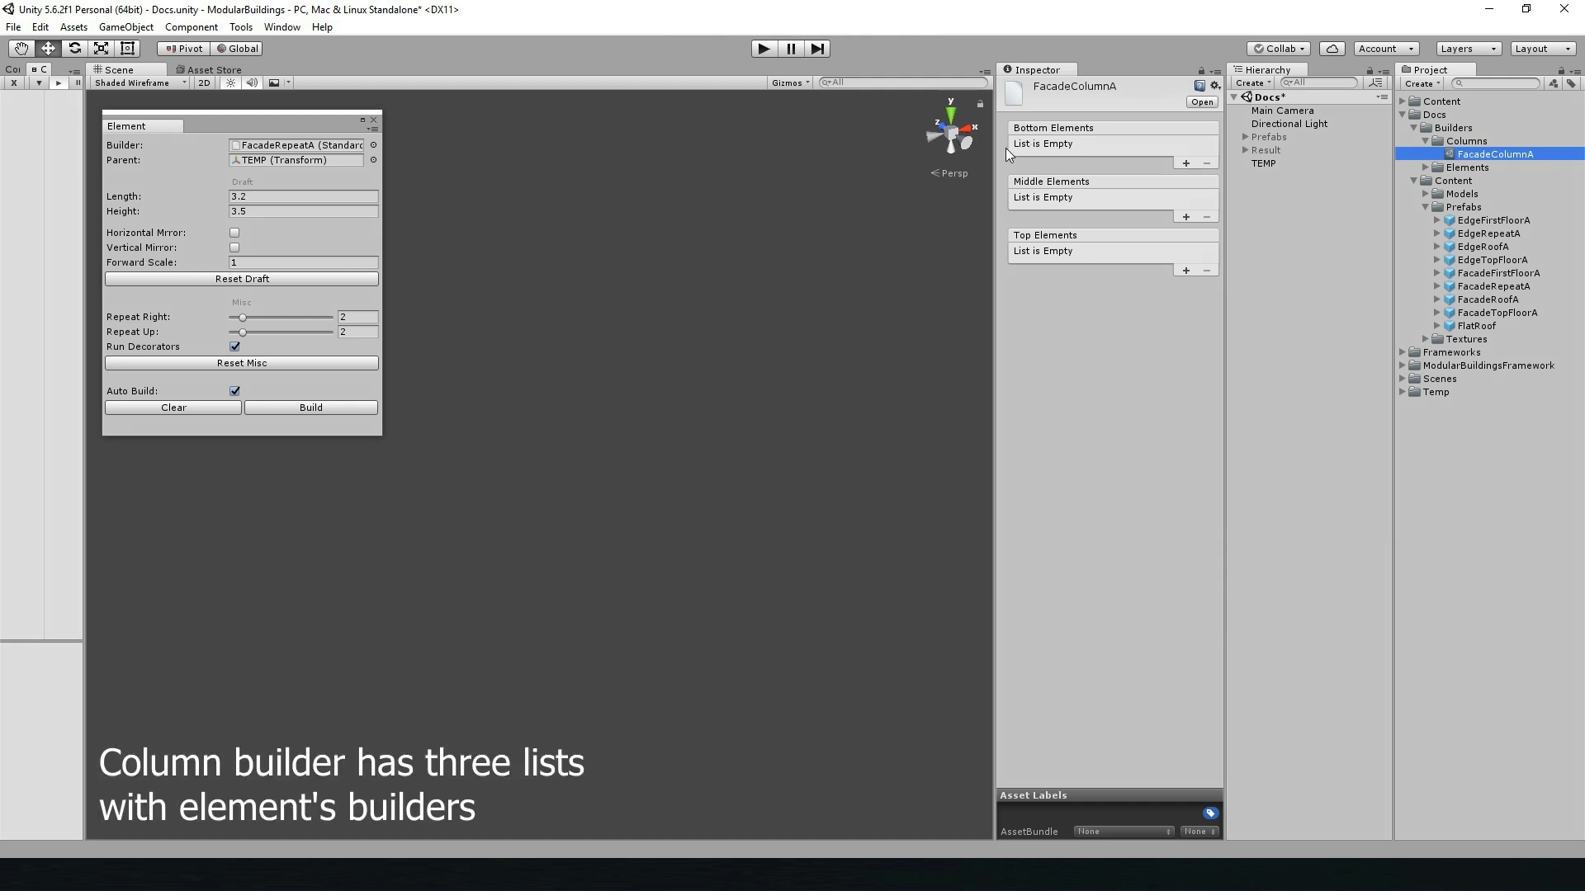
- Add FacadeFirstFloorA to FacadeColumnA's Bottom Elements list
click(1425, 167)
click(1186, 163)
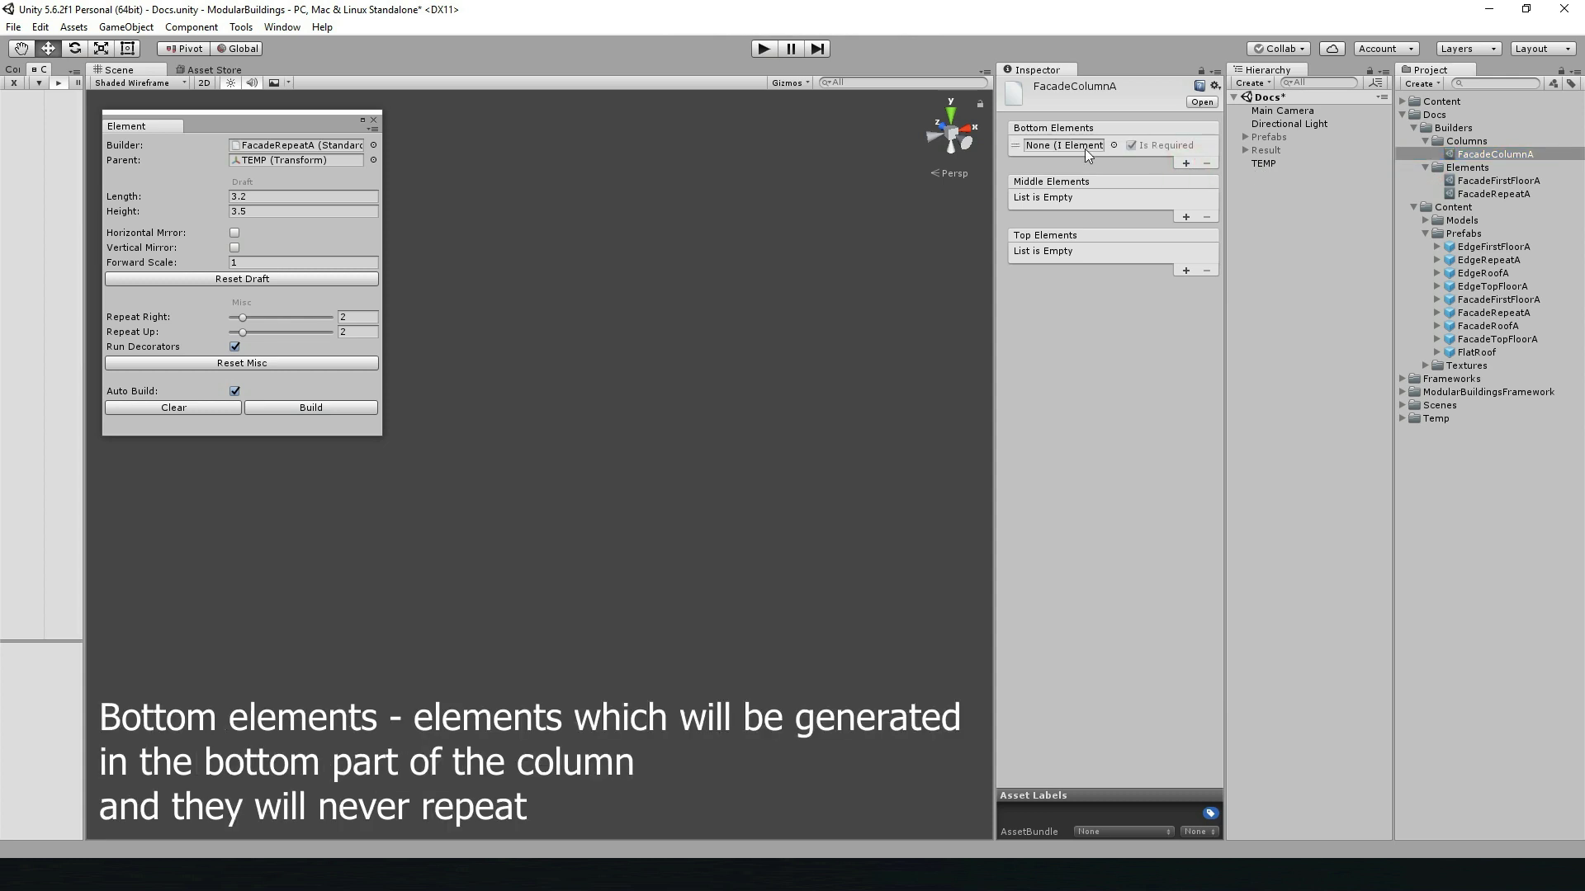
drag(1474, 180, 1073, 147)
- Add FacadeRepeatA as the middle element and close the Element builder window
click(1186, 216)
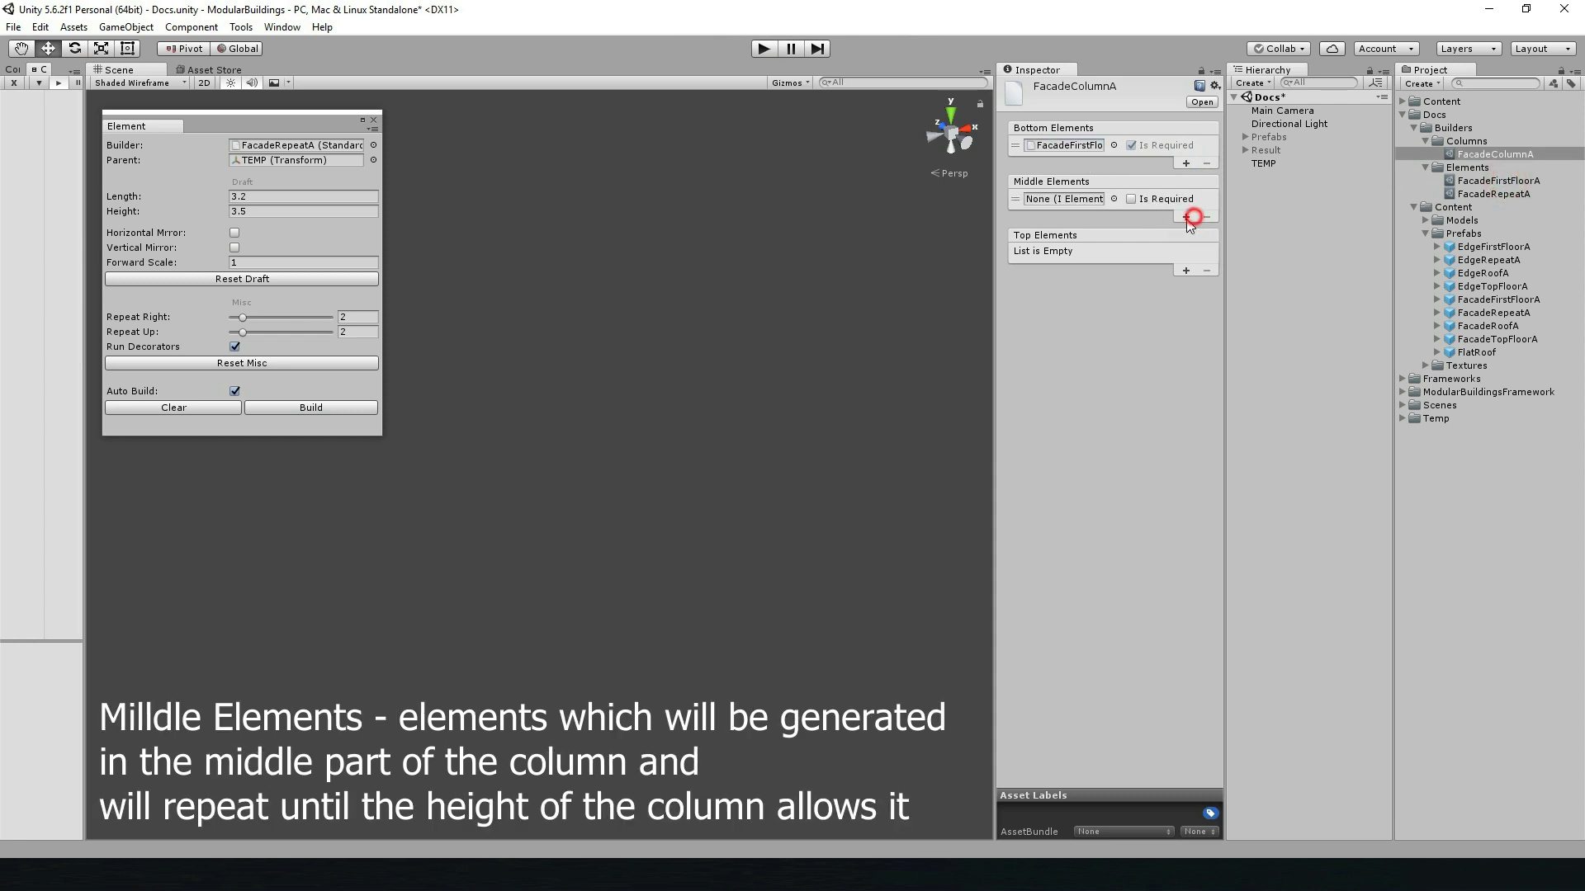
drag(995, 226, 906, 226)
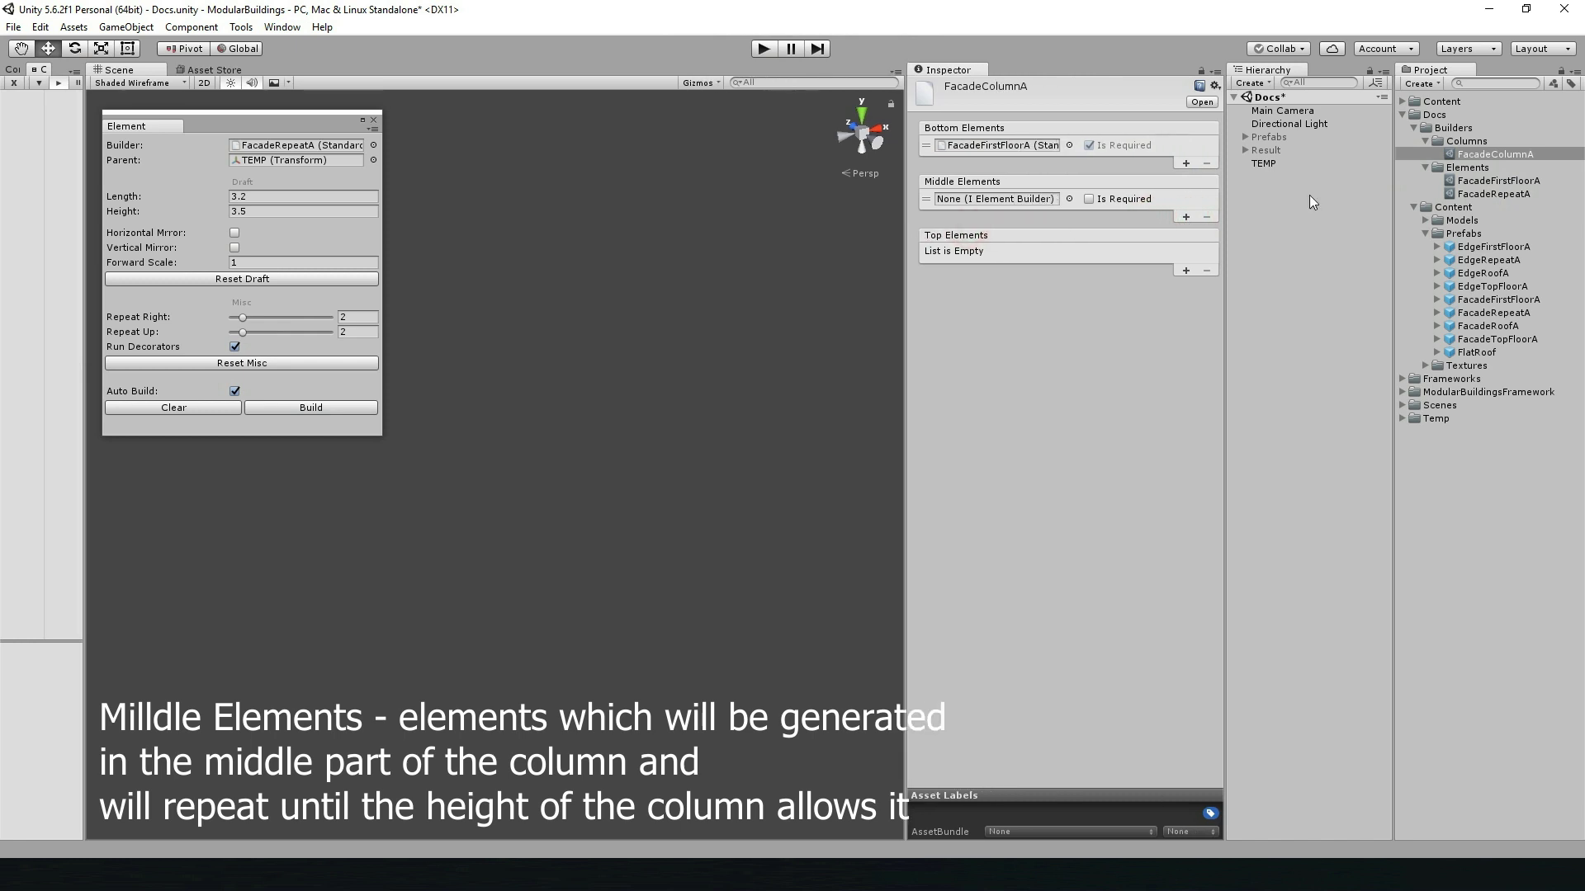
drag(1486, 195, 1031, 205)
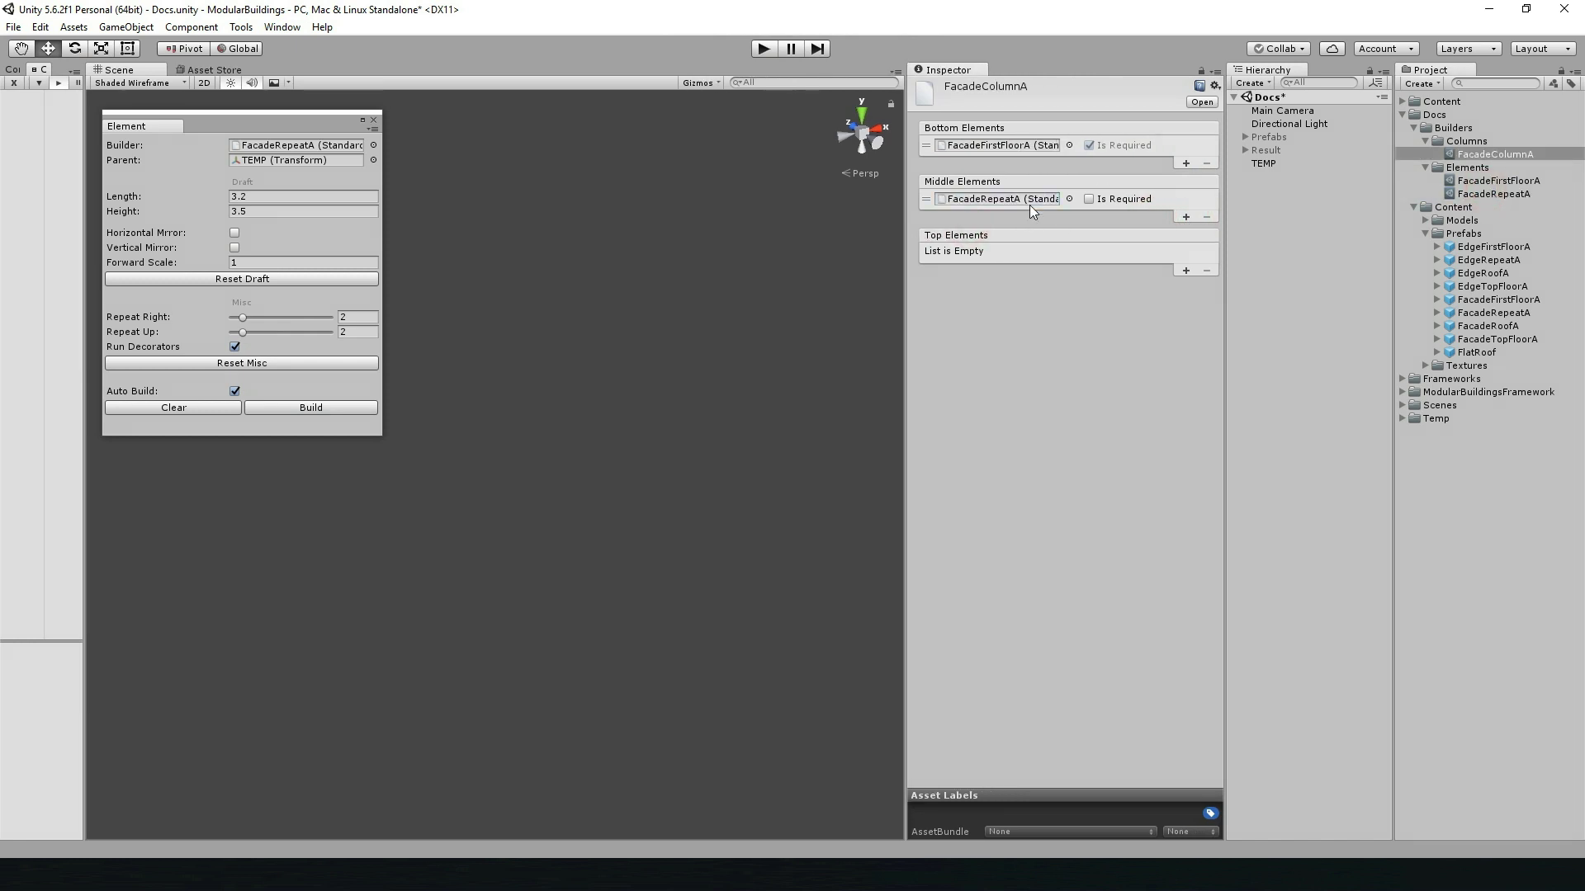
drag(908, 250, 995, 248)
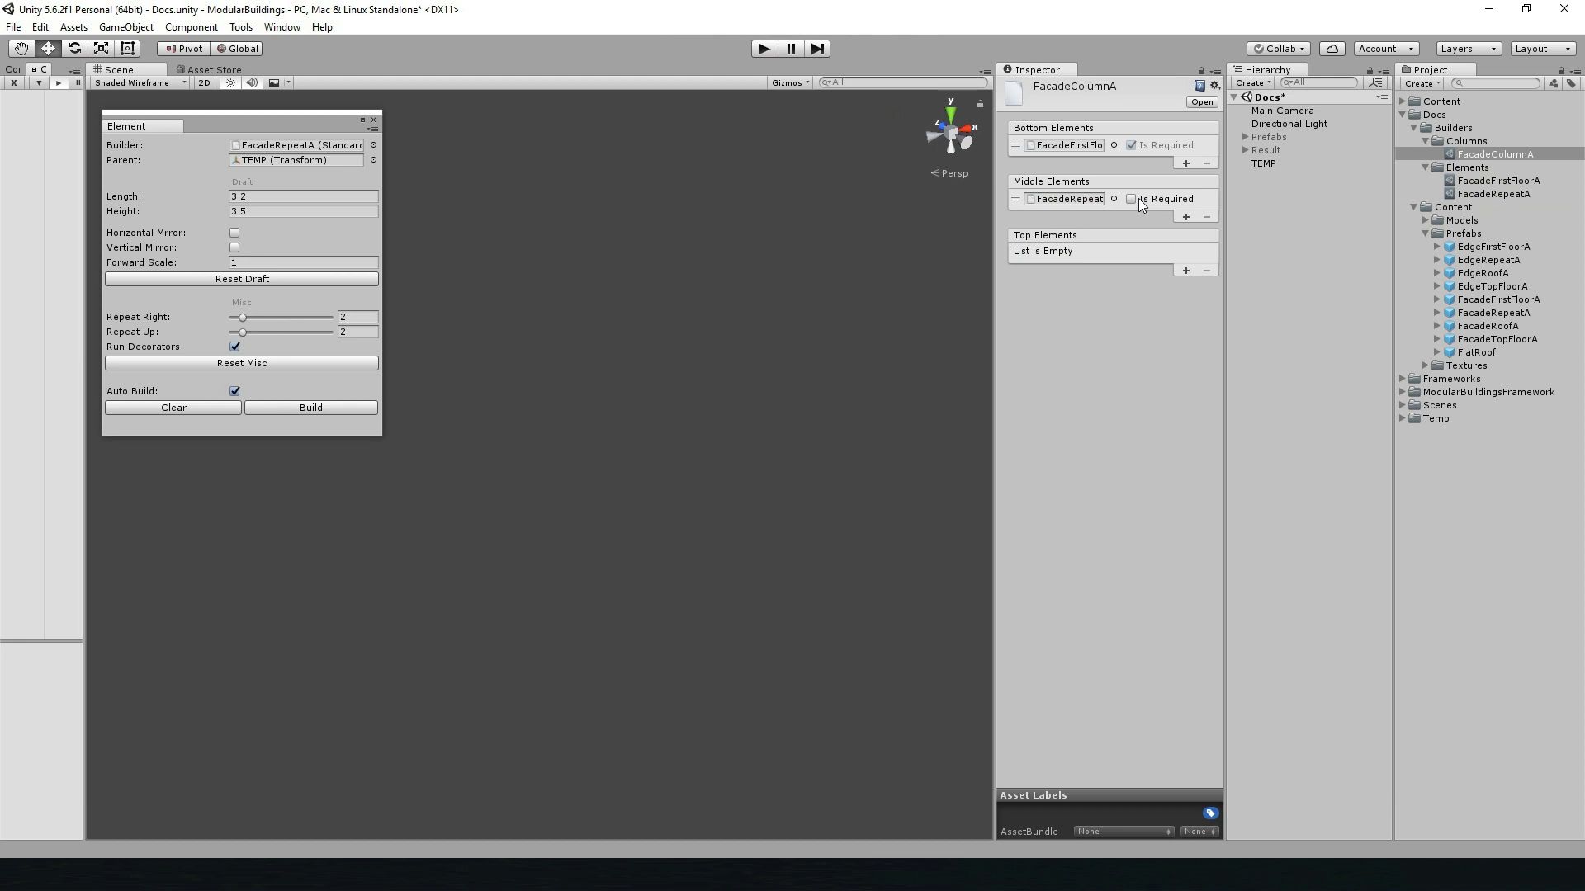
click(373, 121)
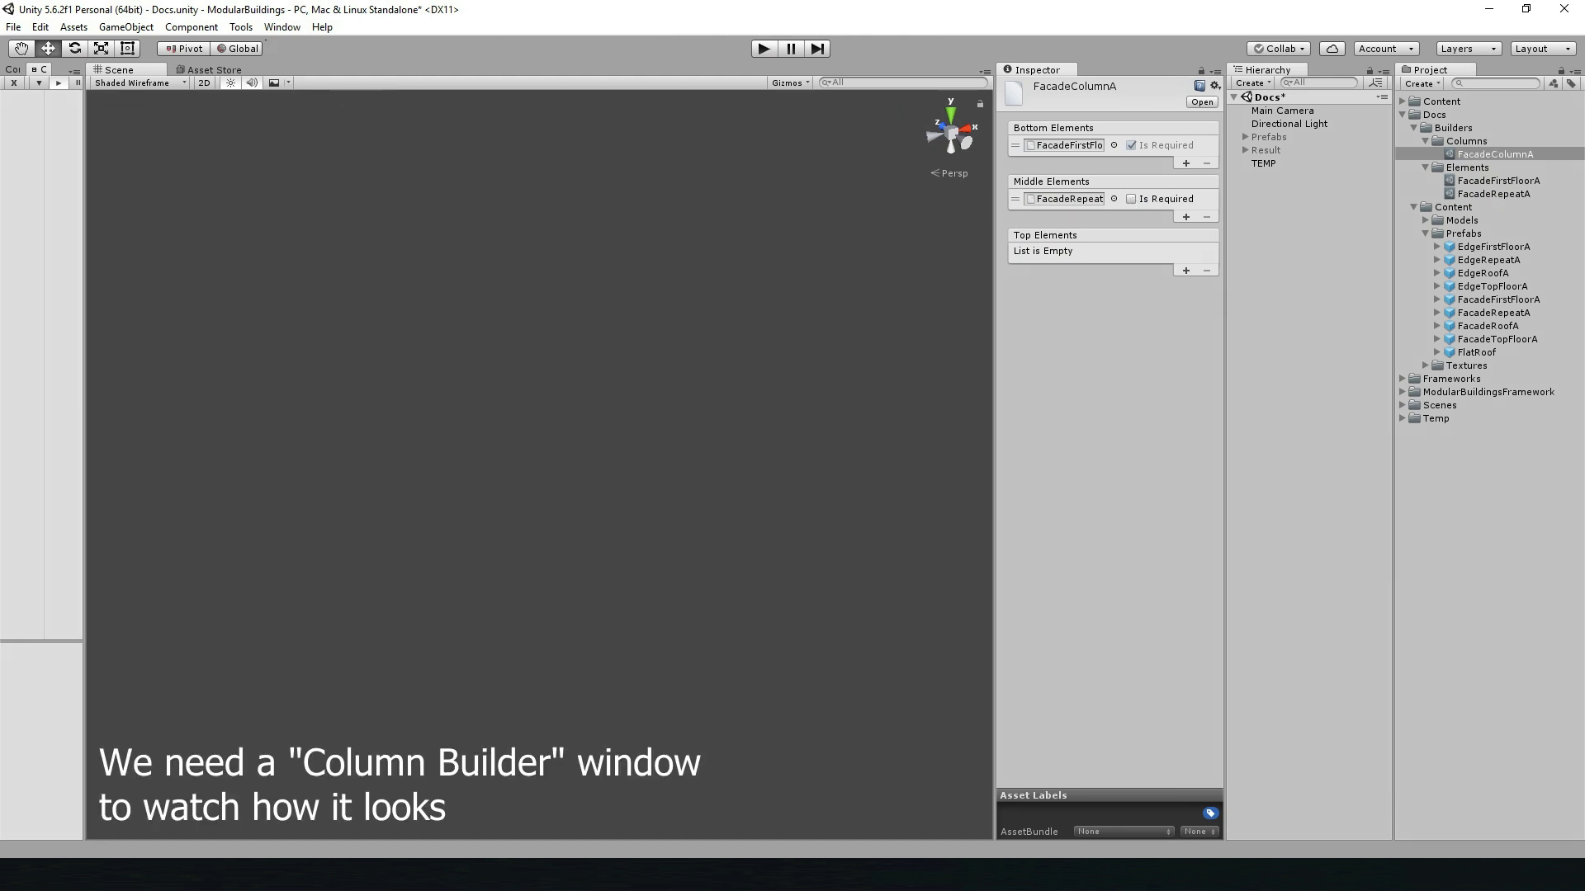
- Open the Column builder window from Tools > Modular Buildings > Builders
click(281, 26)
click(287, 47)
mouse_move(445, 82)
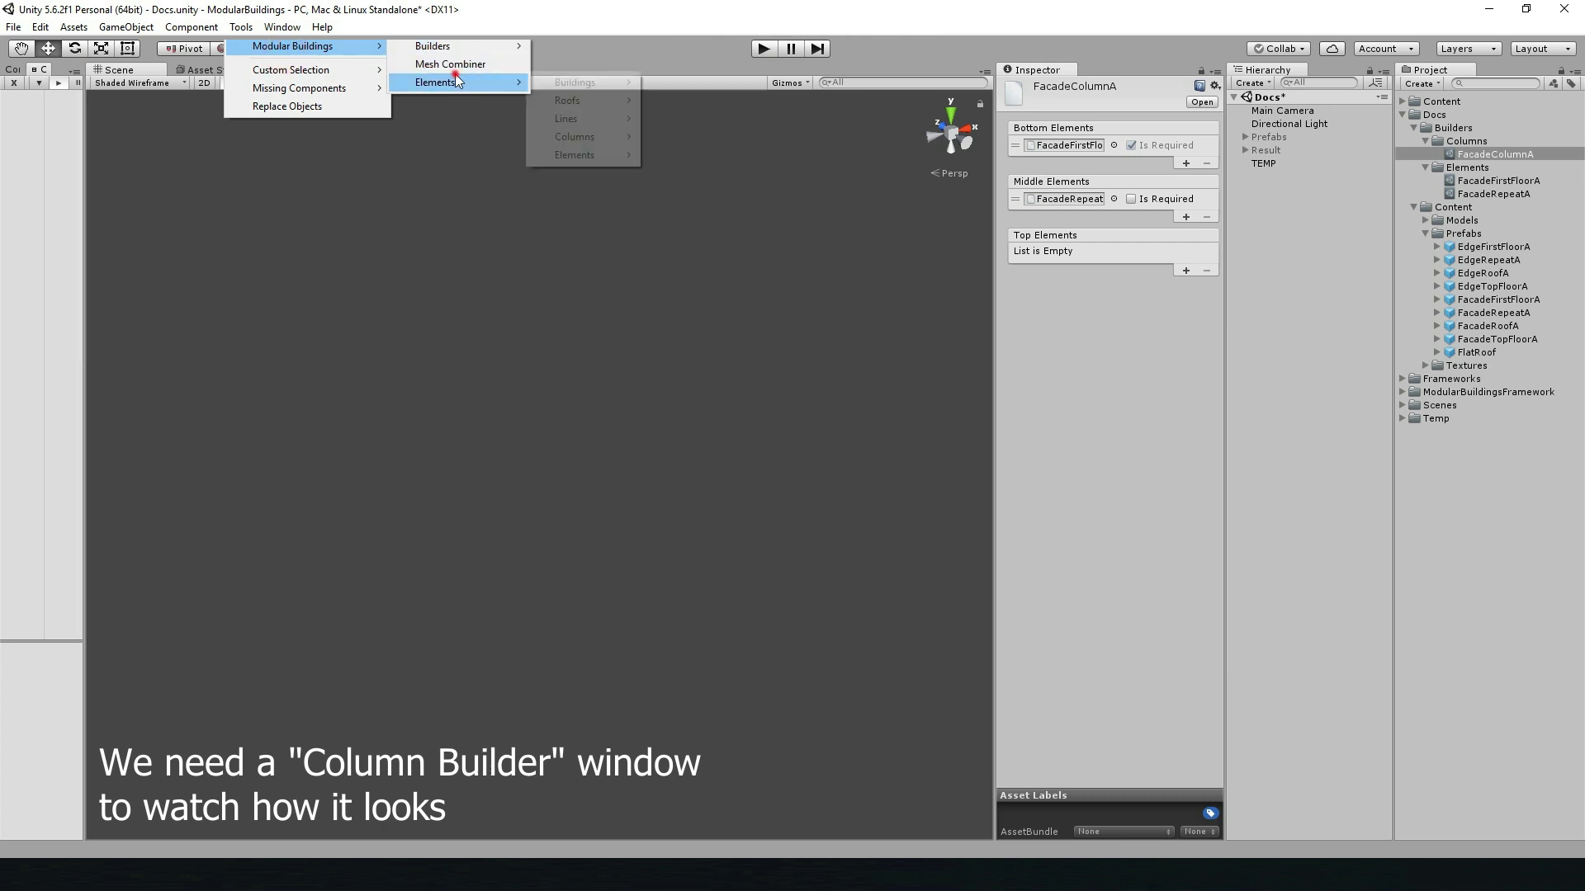
mouse_move(595, 138)
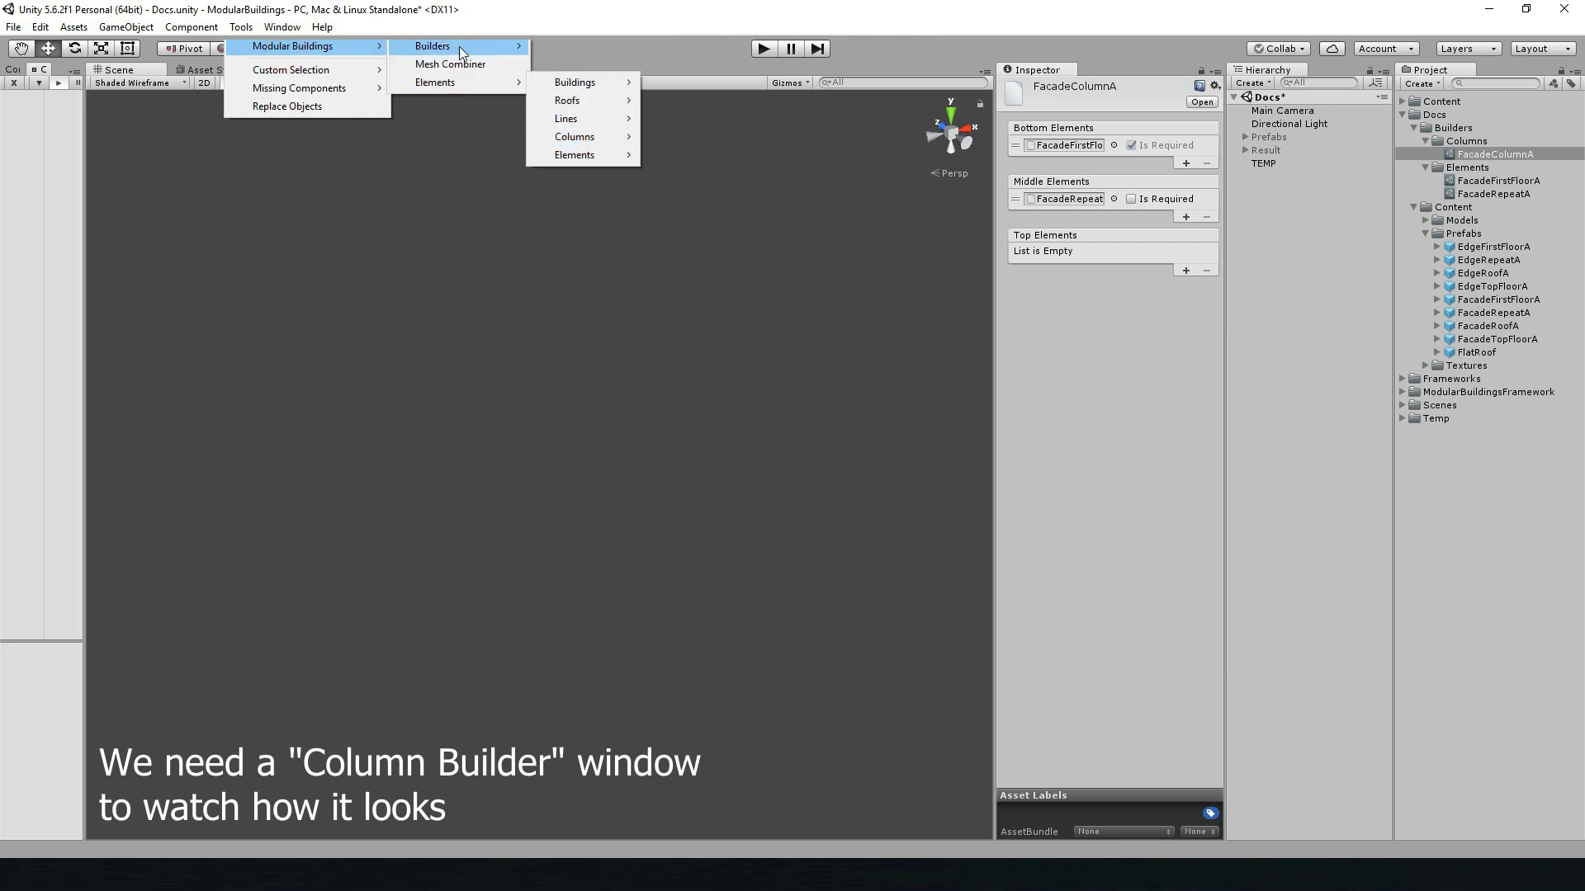
mouse_move(458, 47)
click(582, 83)
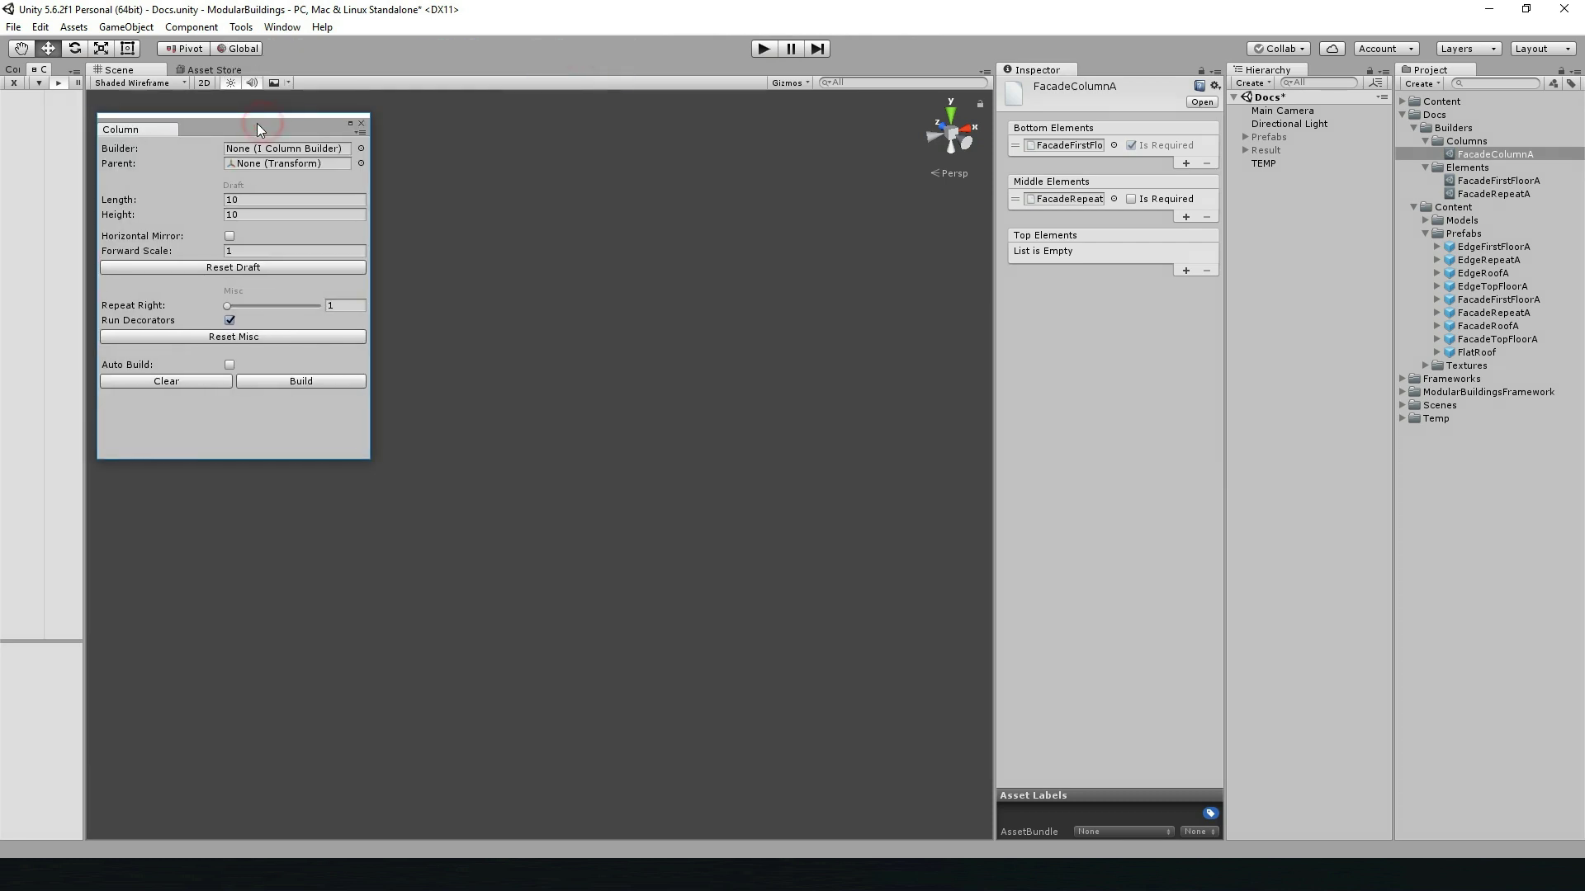
- Set Parent to TEMP and Builder to FacadeColumnA, build once and enable Auto Build
click(1251, 164)
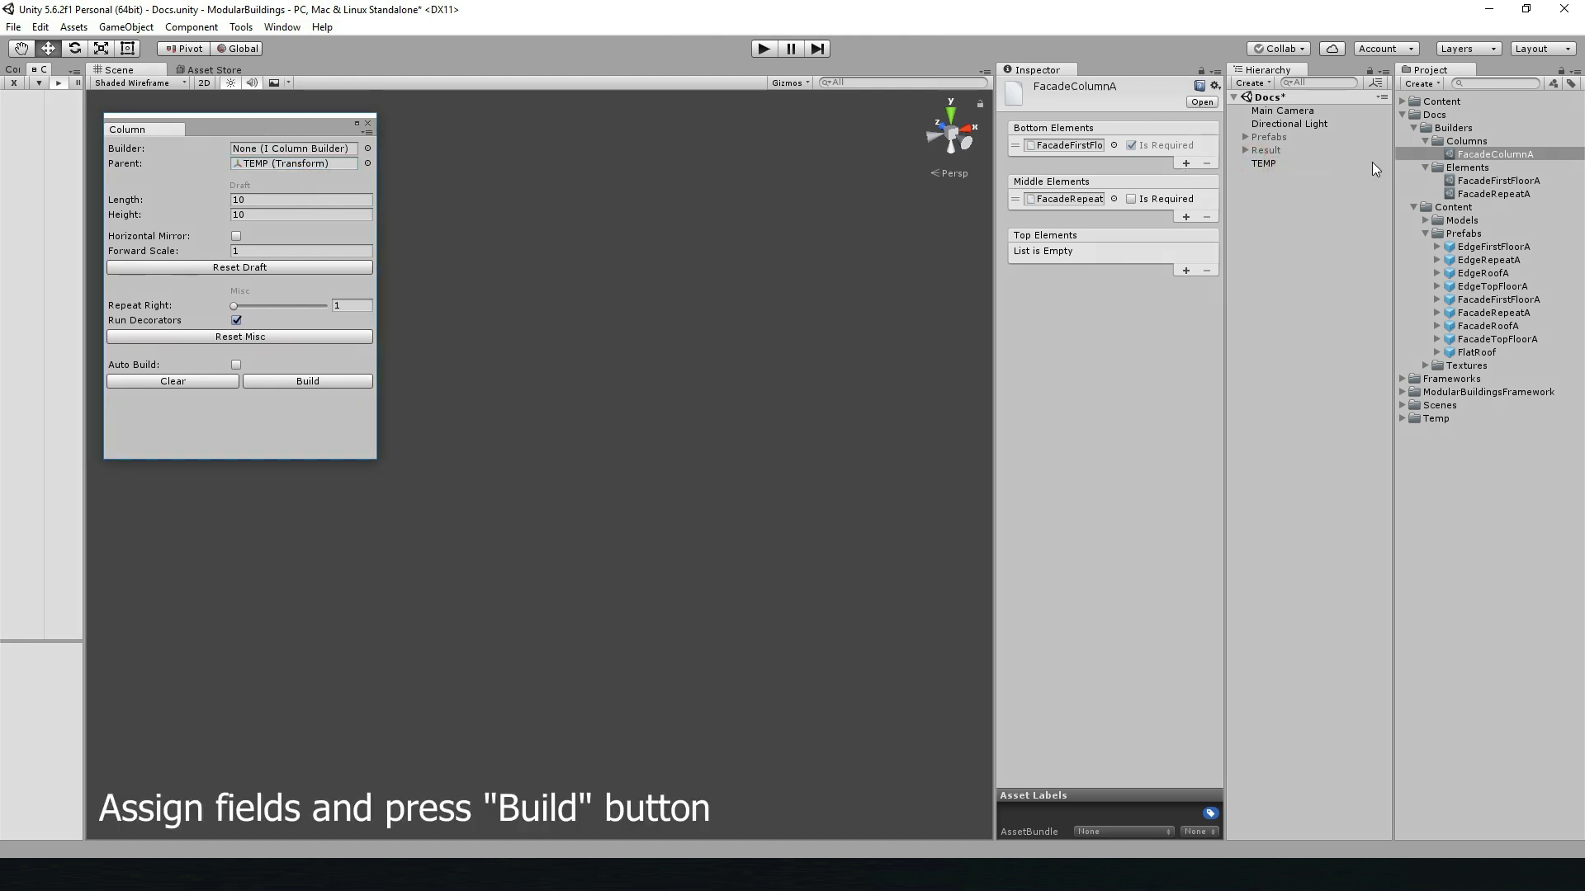
drag(1499, 154, 299, 152)
click(314, 381)
click(236, 364)
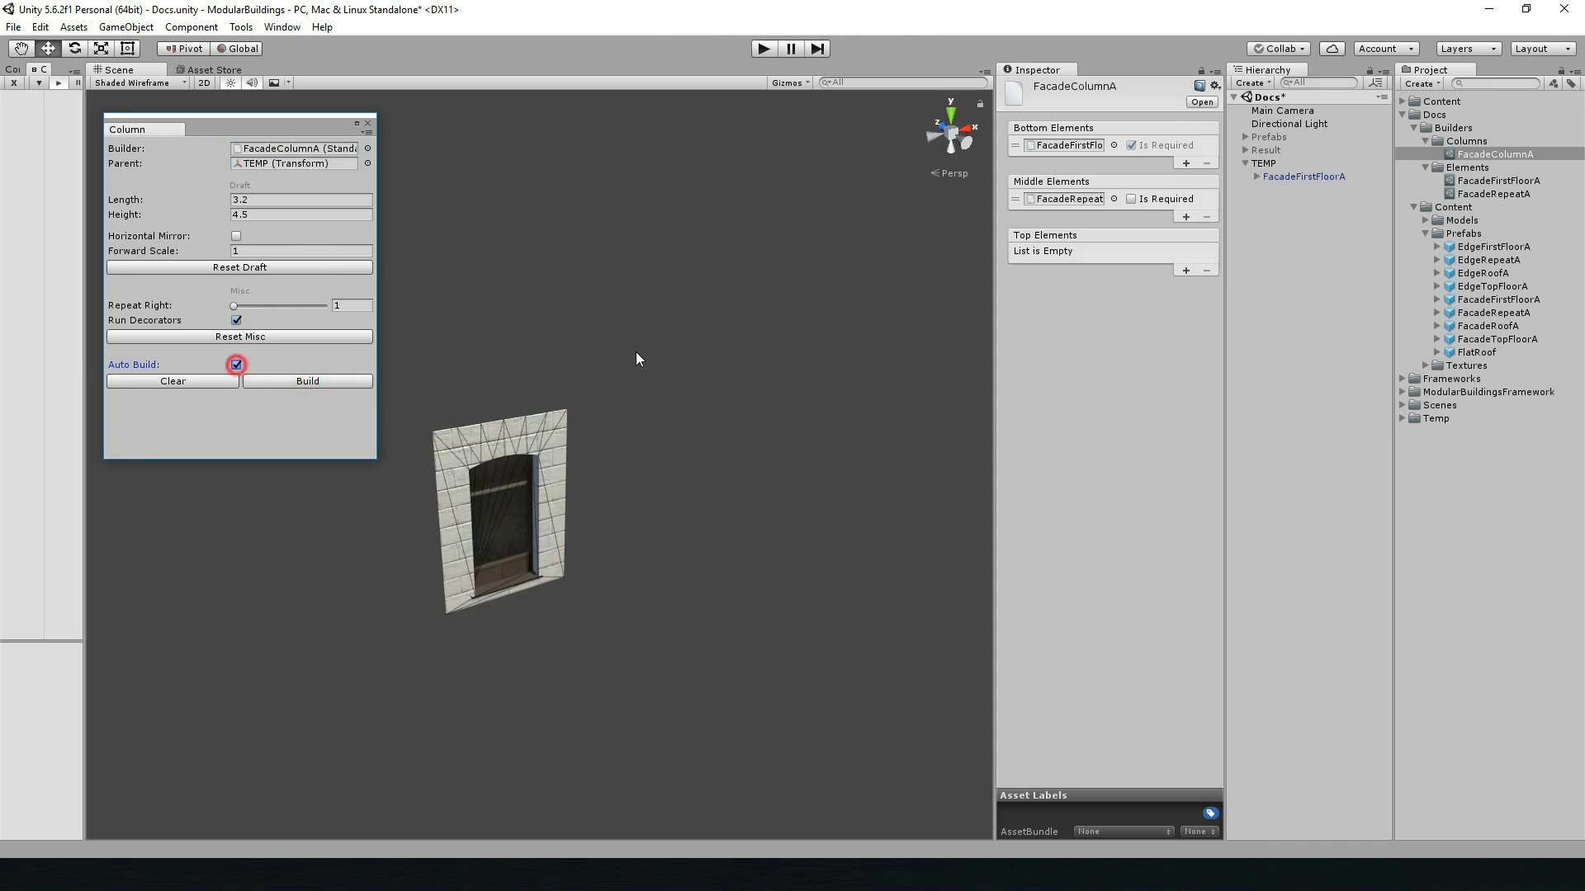
middle_drag(527, 388, 537, 467)
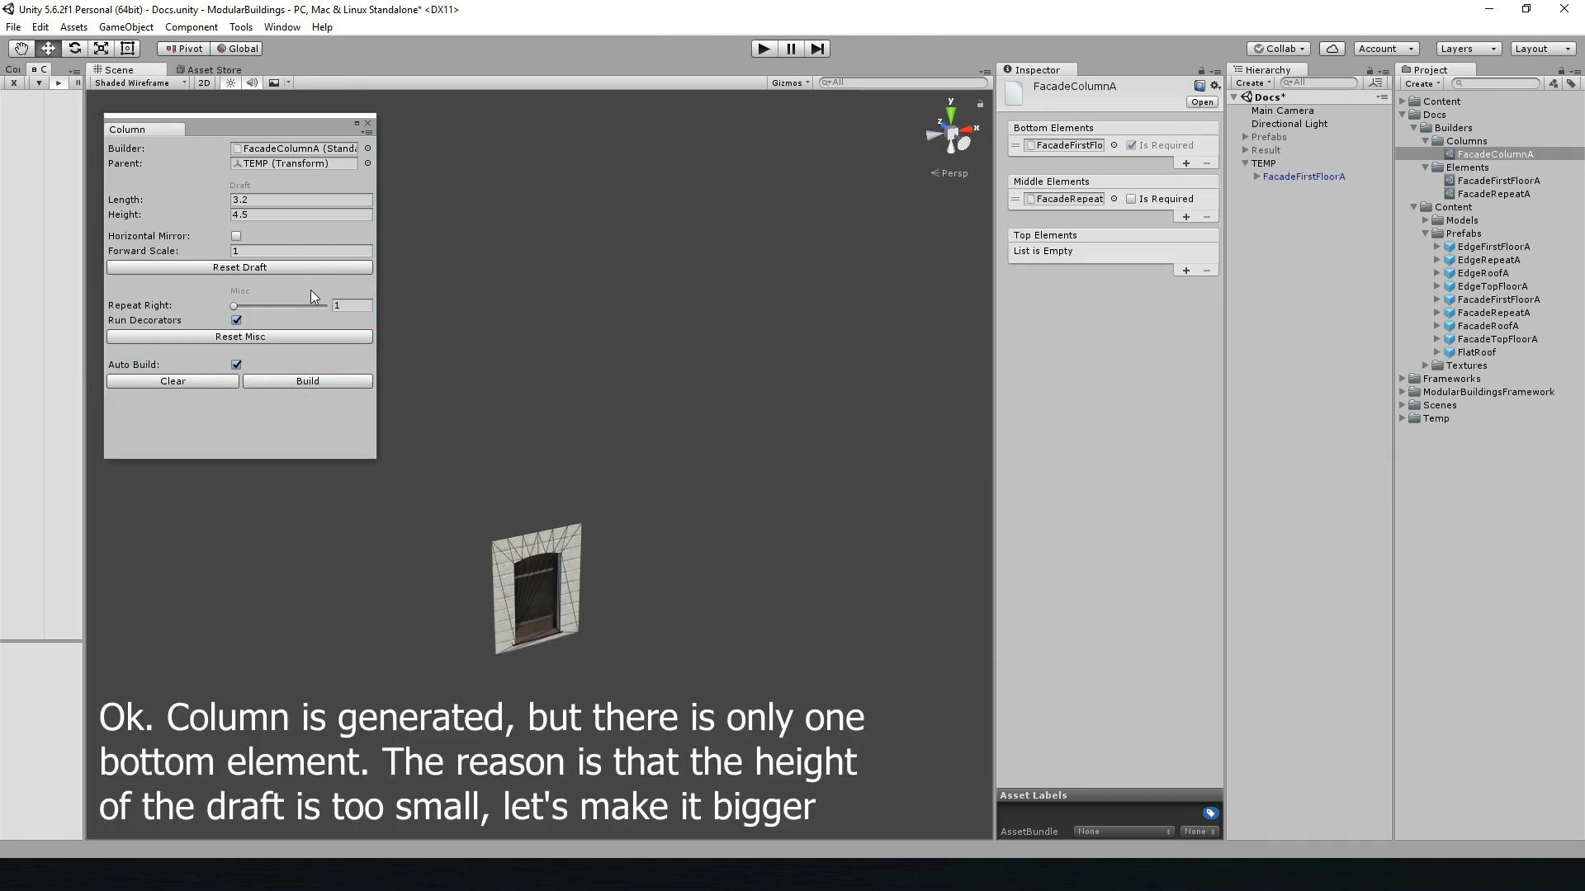
- Scrub the draft Height and Length and raise Repeat Right to extend the facade
drag(225, 216, 375, 214)
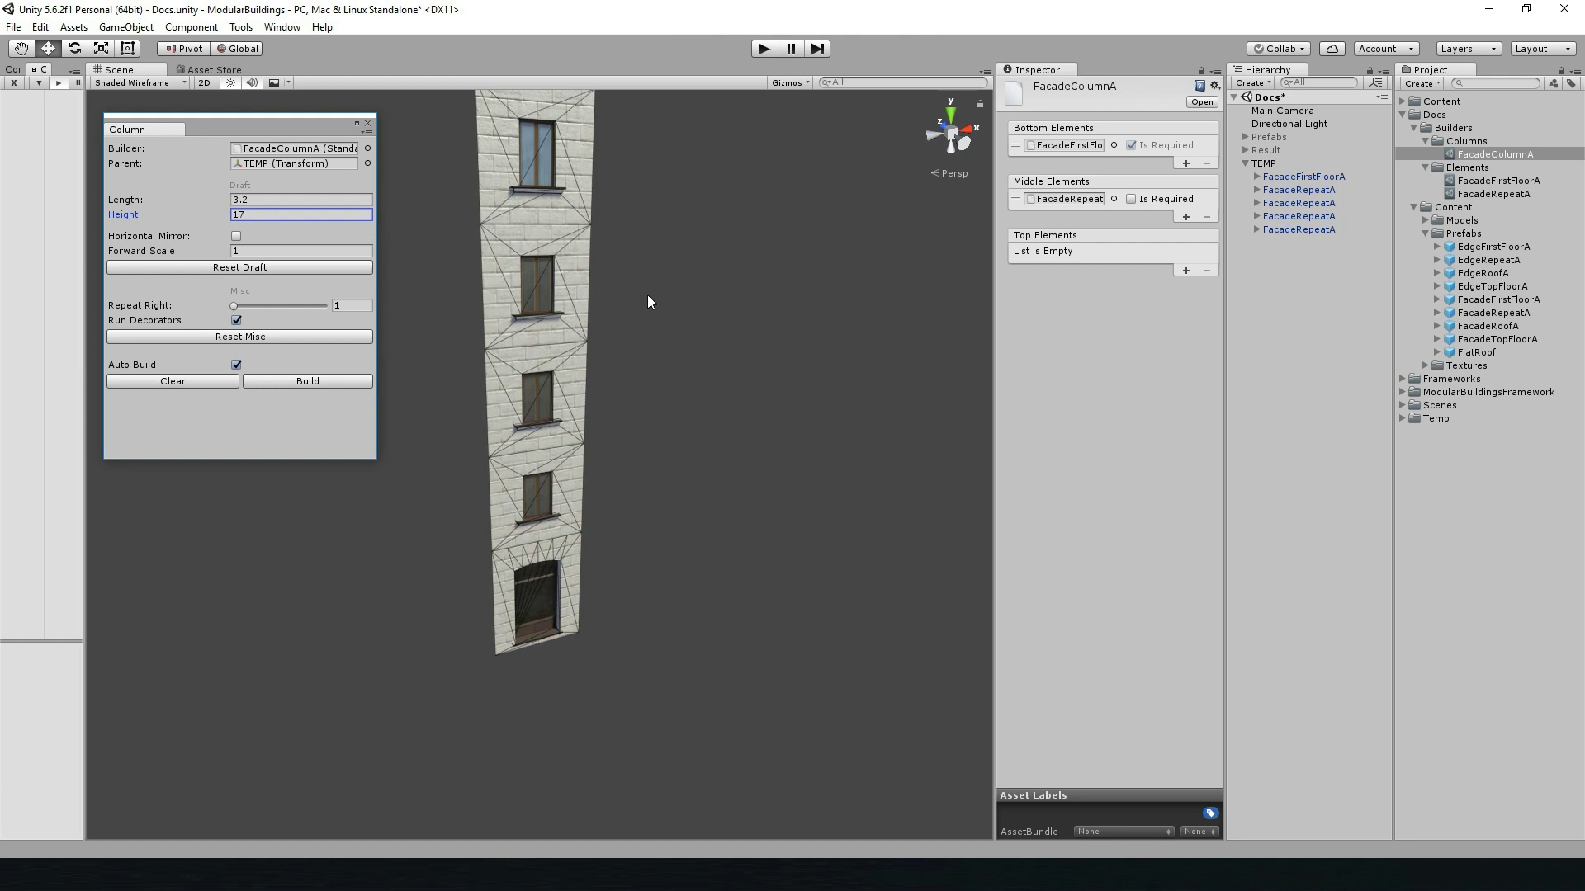
middle_drag(647, 294, 645, 384)
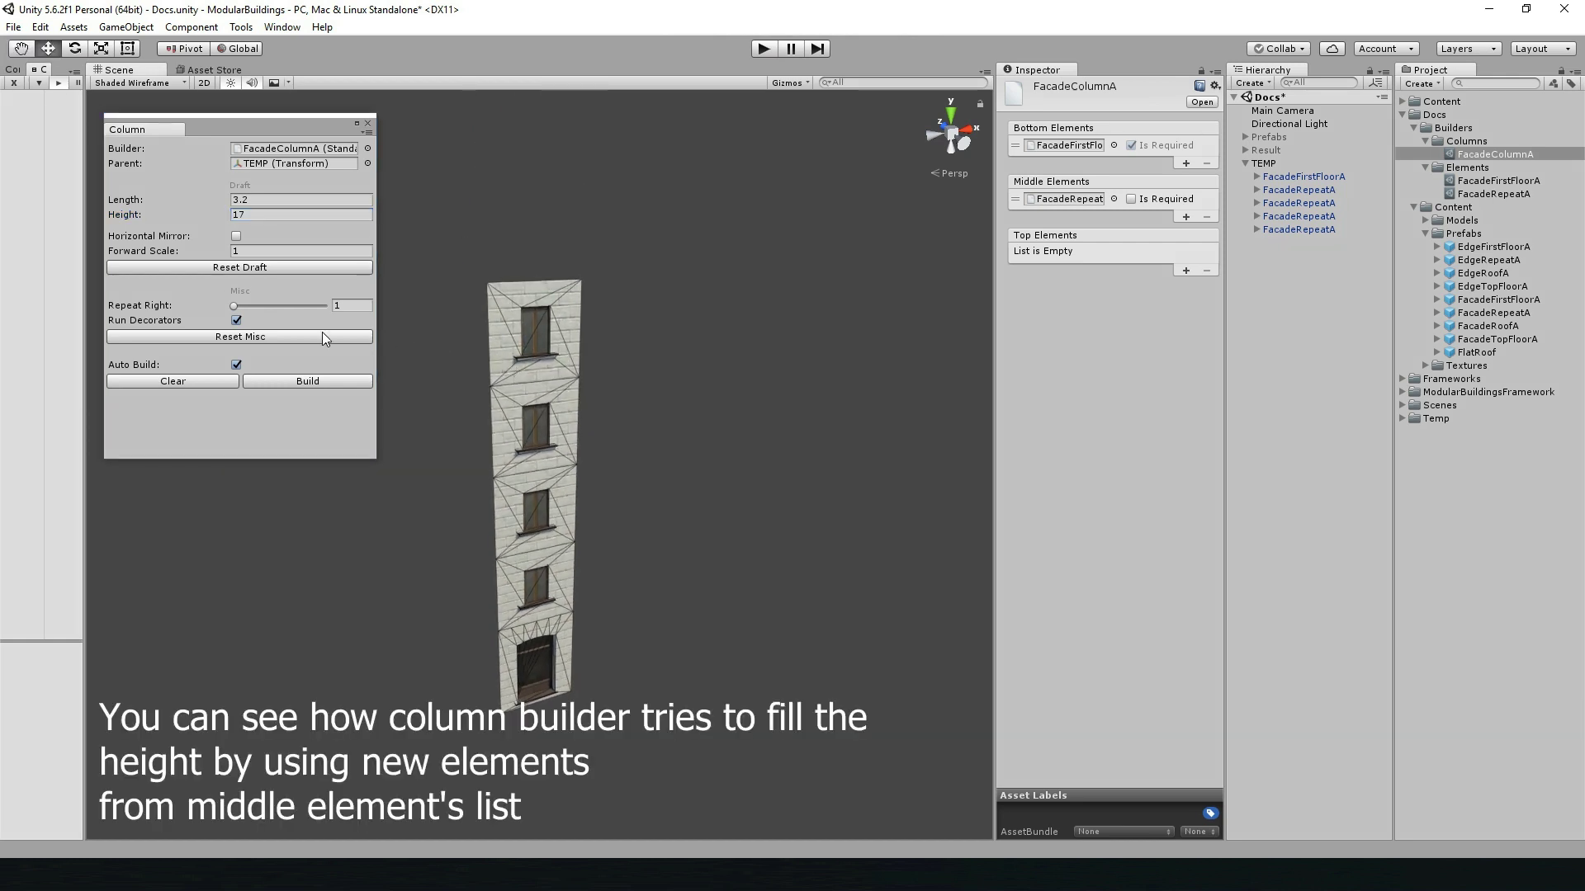
drag(211, 204, 446, 226)
click(235, 307)
drag(235, 308, 284, 305)
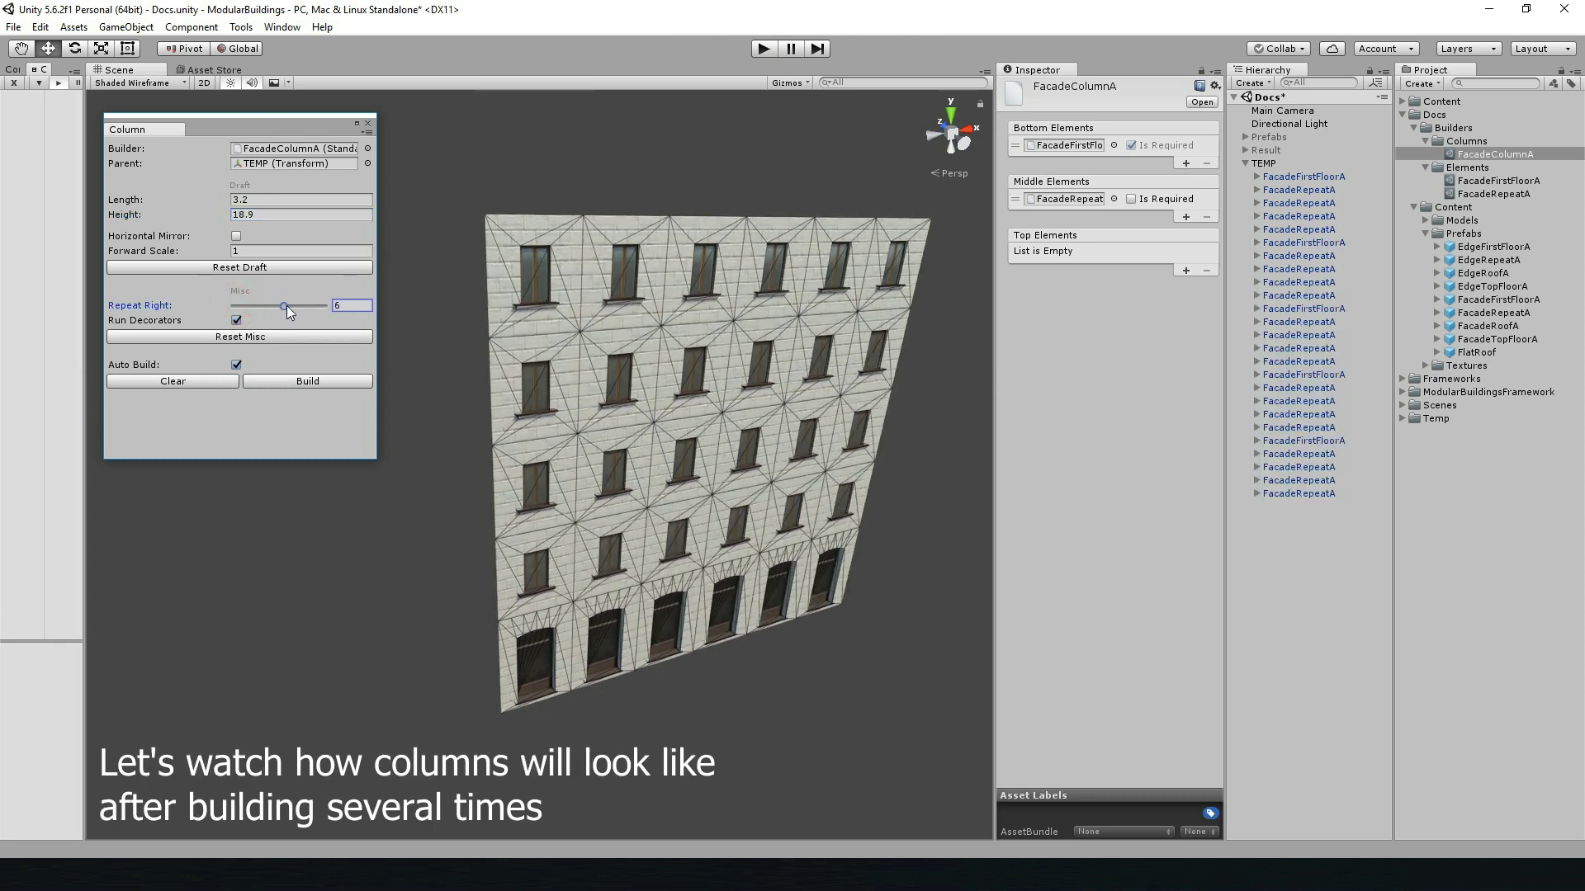
- Switch the Scene to plain Shaded, then settle on five columns at height 15.9
click(166, 89)
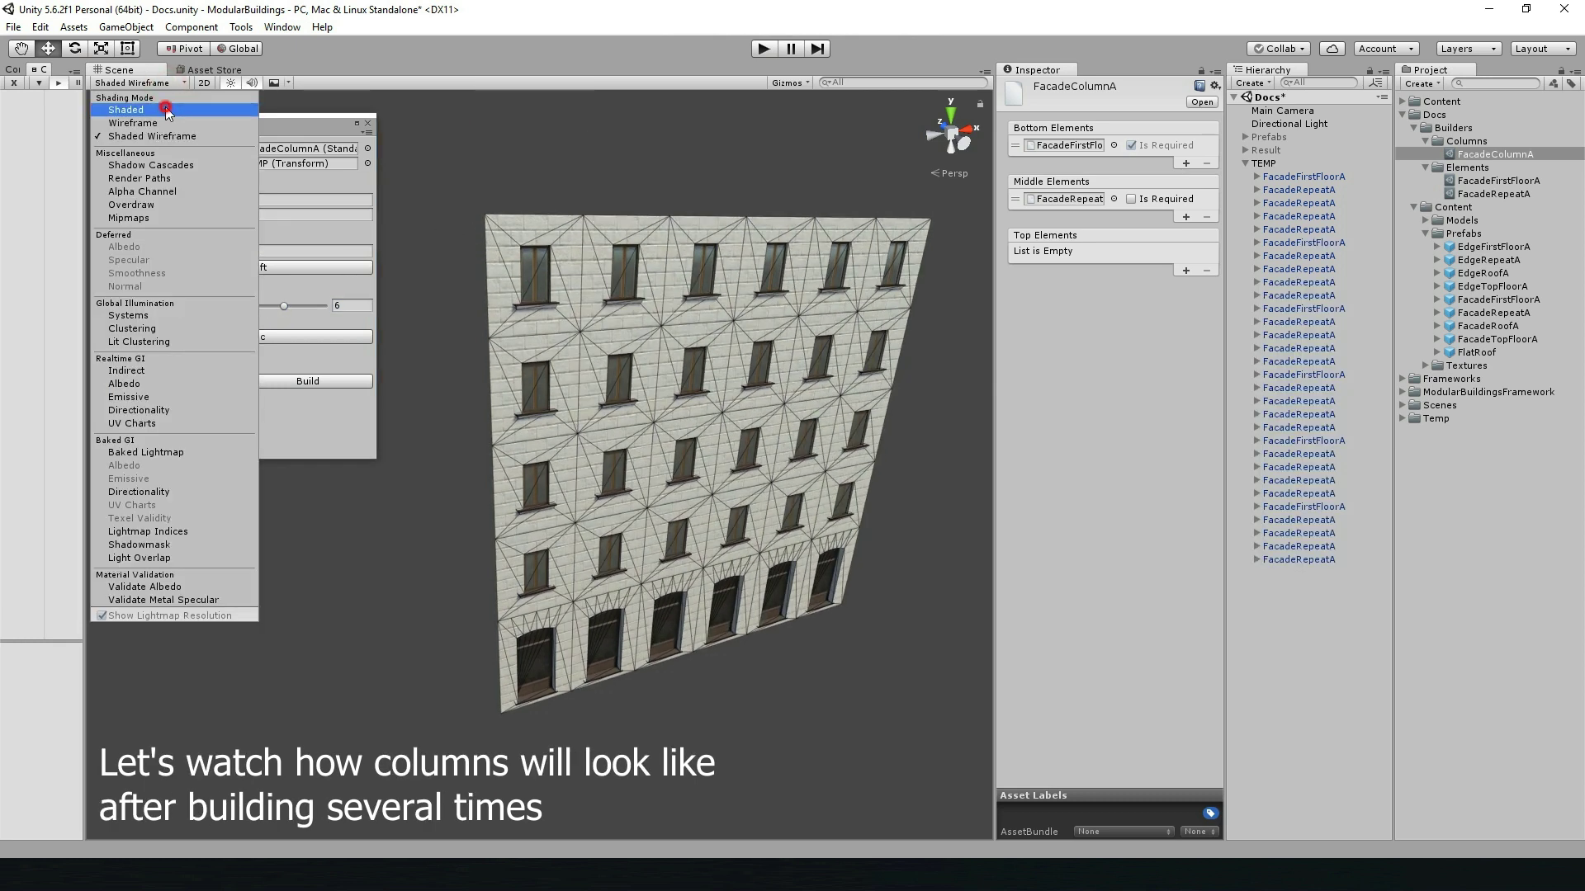
click(166, 110)
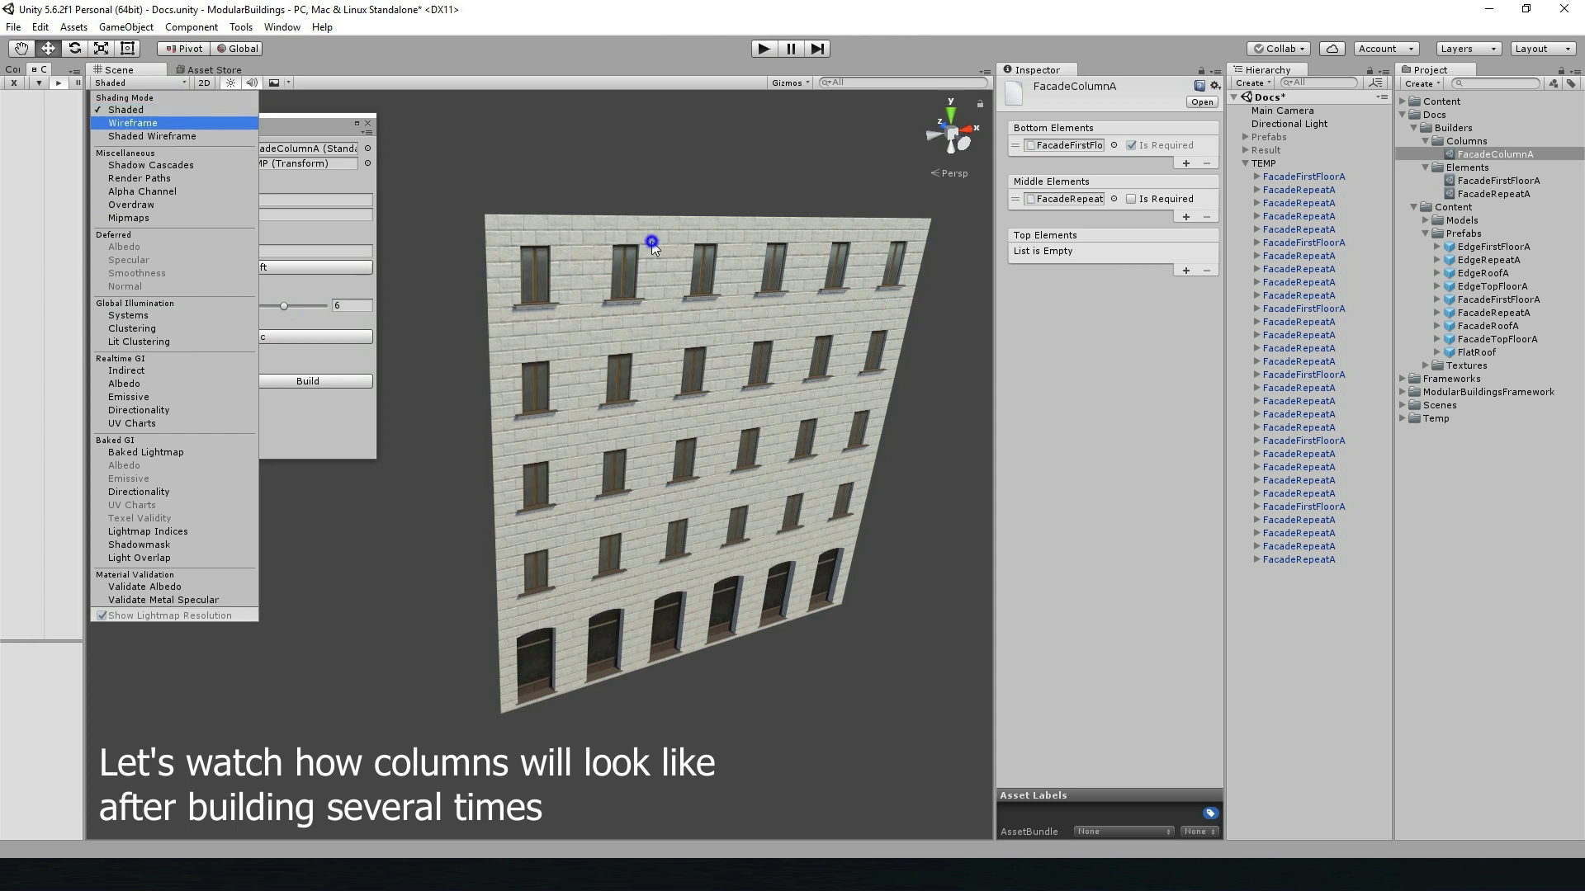
click(220, 119)
mouse_move(283, 306)
mouse_down()
mouse_move(244, 306)
mouse_move(275, 307)
mouse_up()
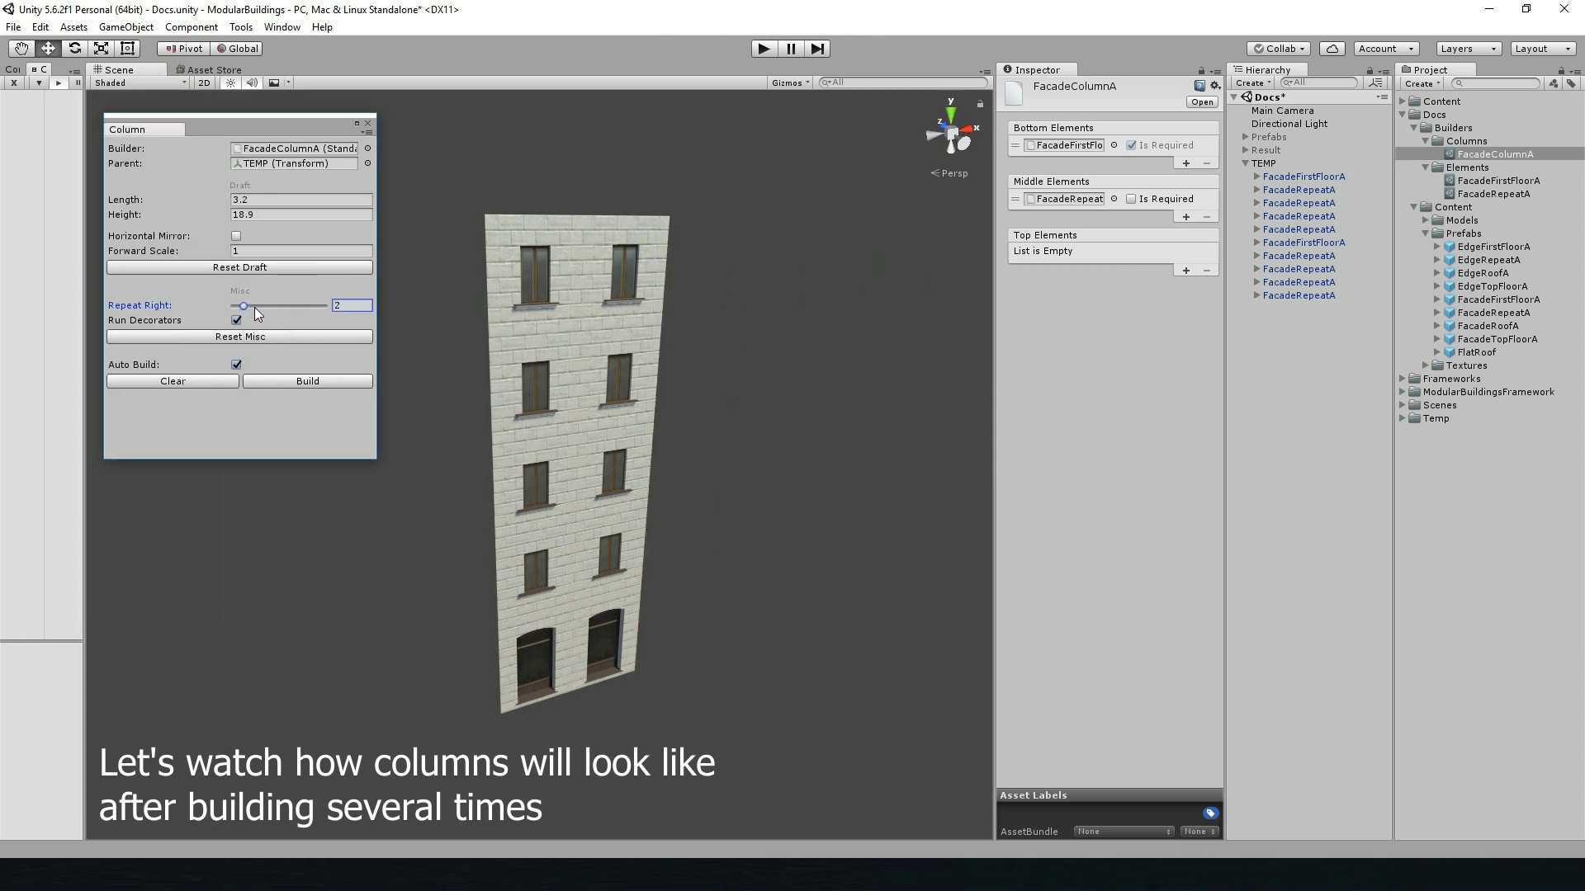
mouse_move(204, 216)
mouse_down()
mouse_move(597, 250)
mouse_move(757, 362)
mouse_move(751, 461)
mouse_up()
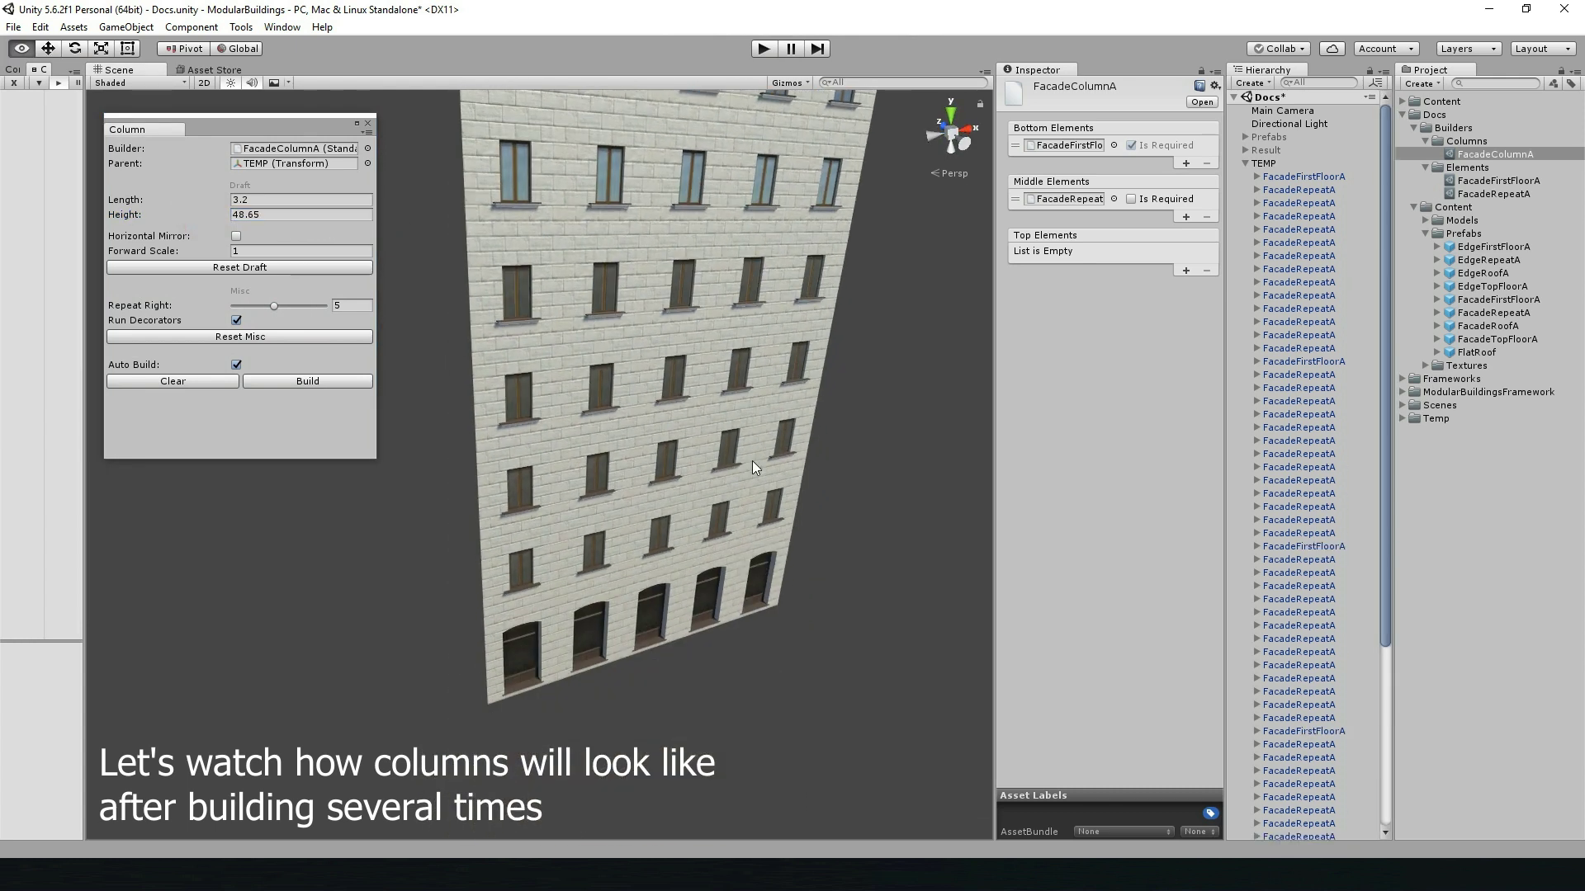
drag(205, 226, 2, 216)
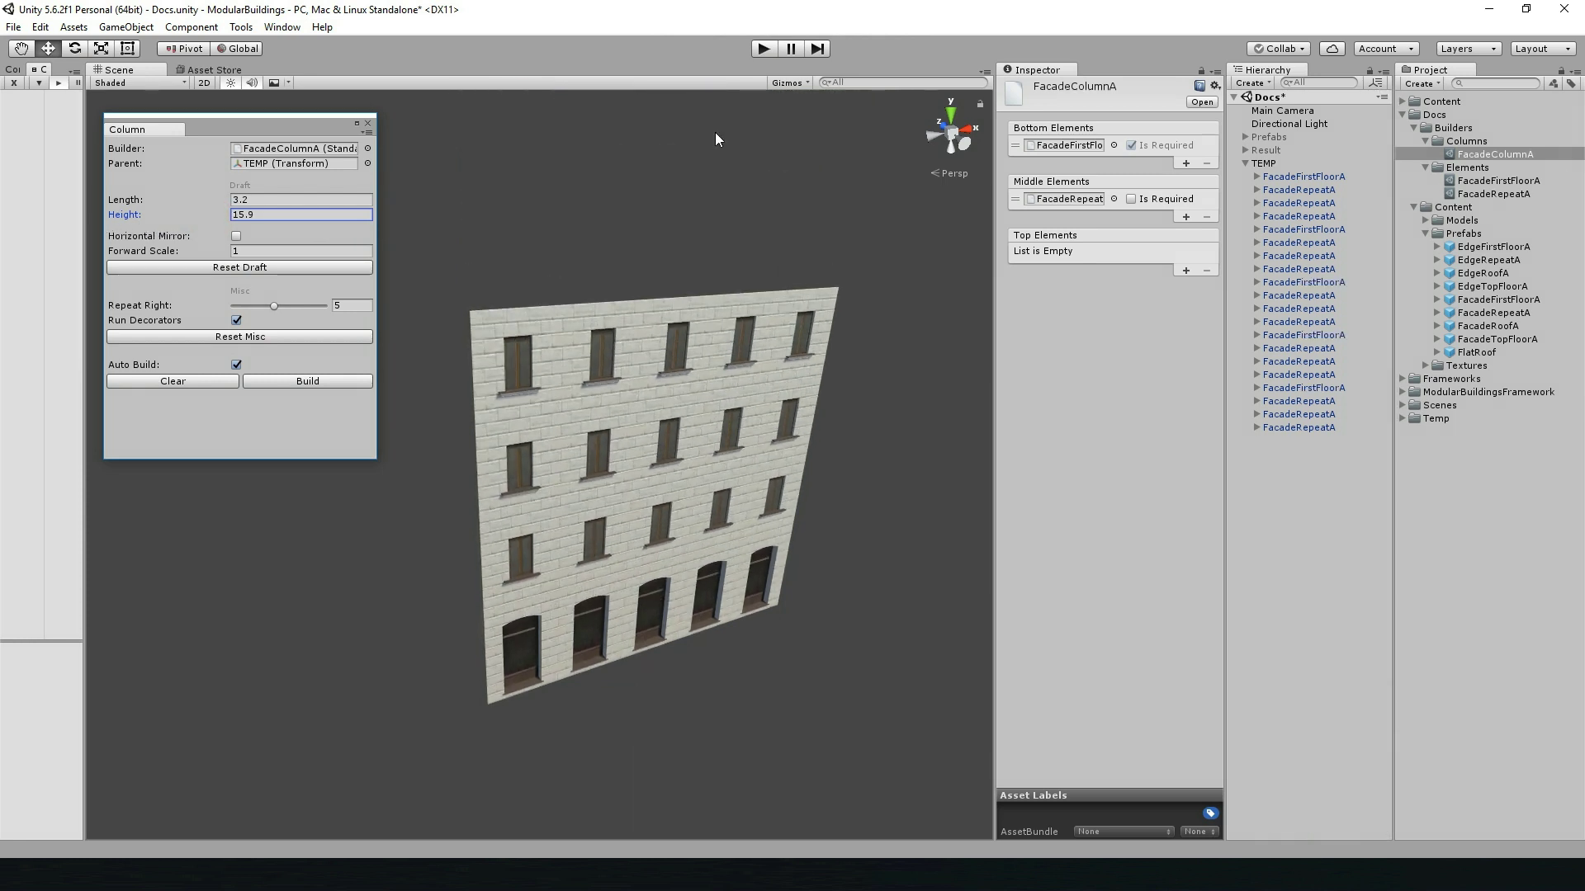
- Mark FacadeColumnA's middle element as Is Required
click(235, 266)
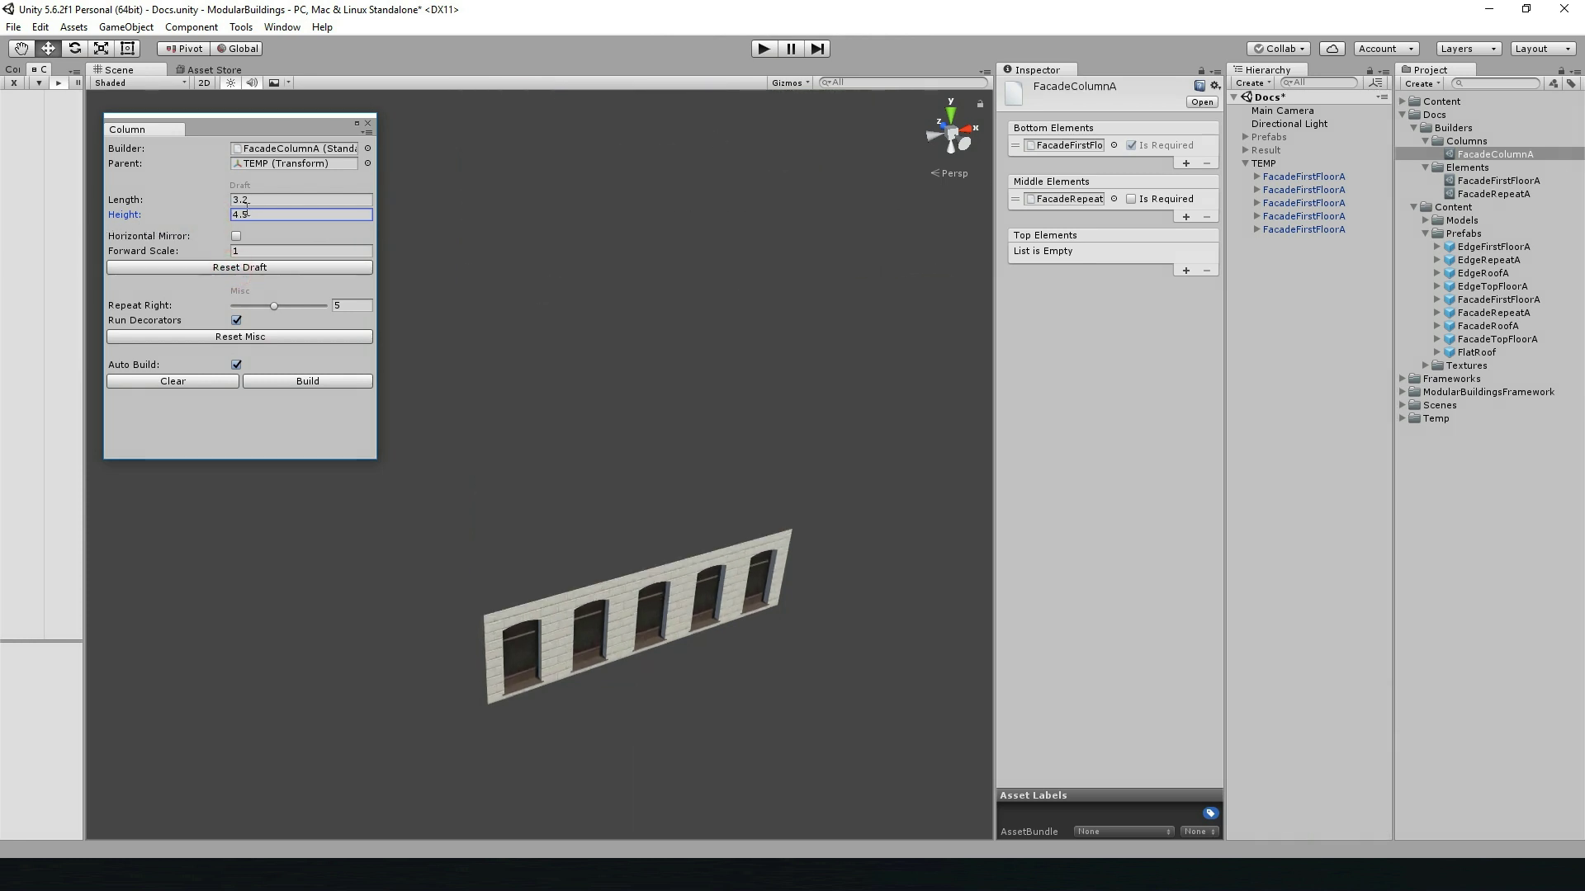
click(1498, 180)
click(1495, 154)
click(1130, 199)
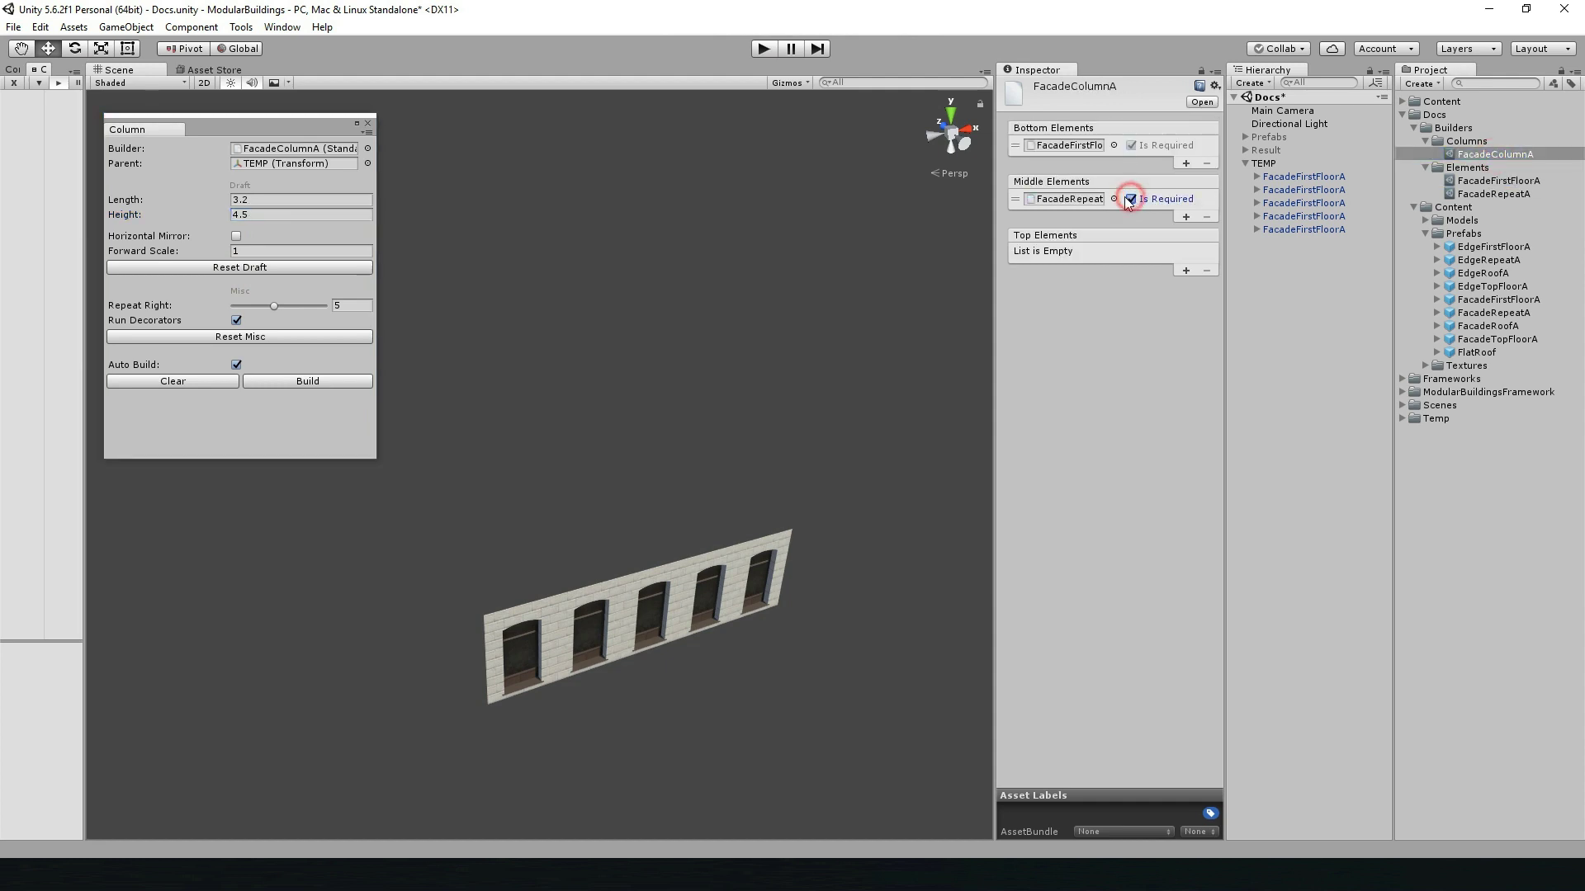
- Reset the draft to height 8, turn off Auto Build and clear the built facade
click(301, 265)
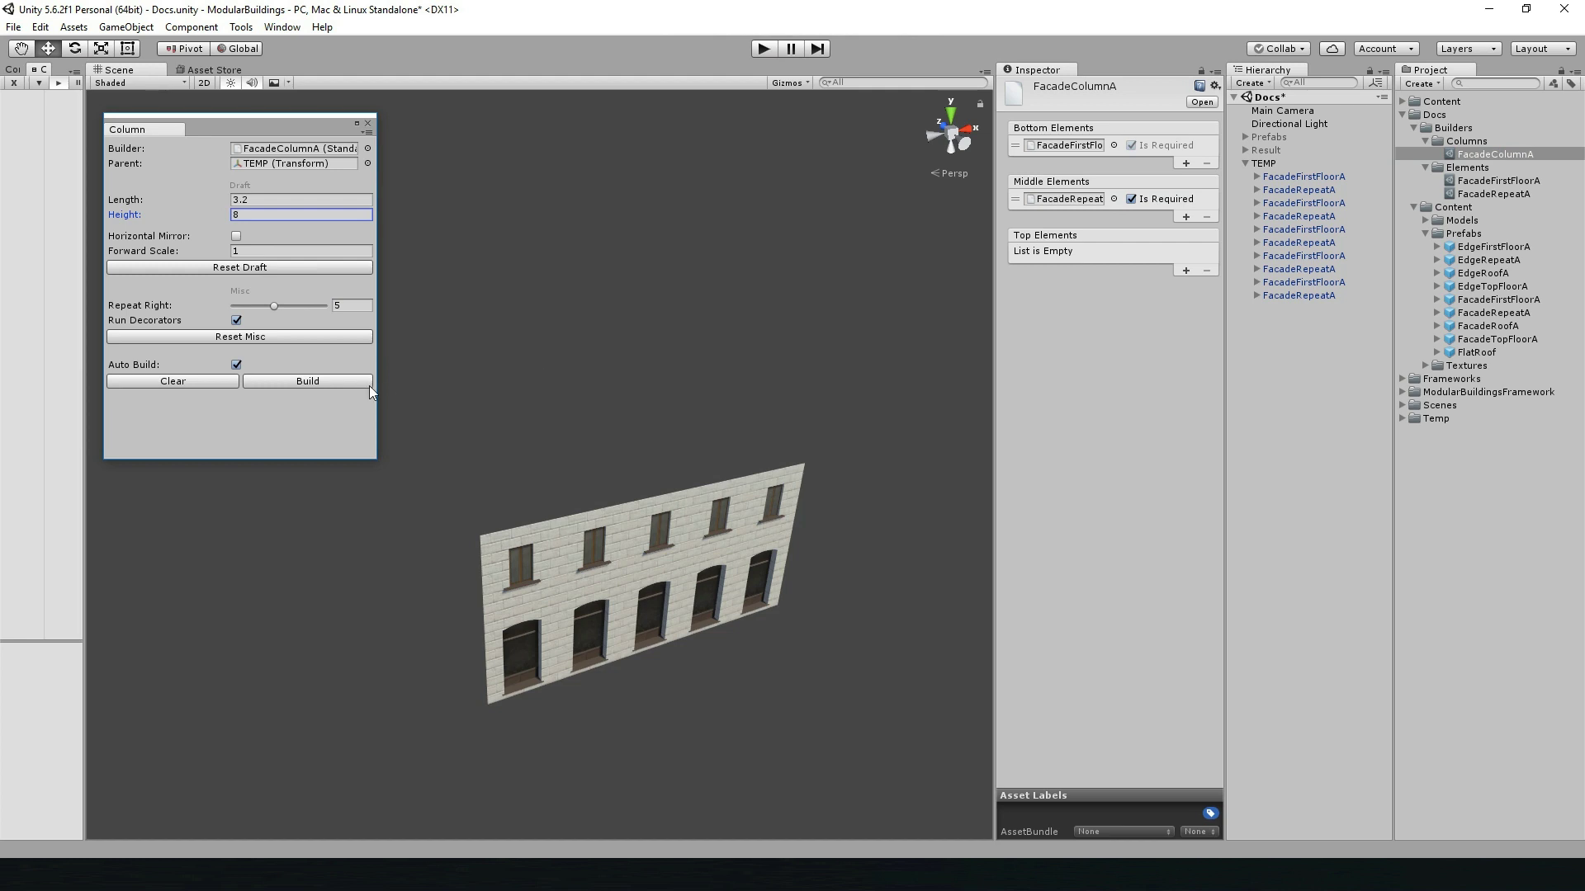
click(270, 275)
mouse_move(219, 218)
mouse_down()
mouse_move(221, 237)
mouse_move(200, 230)
mouse_move(251, 265)
mouse_move(234, 306)
mouse_up()
click(251, 266)
click(236, 366)
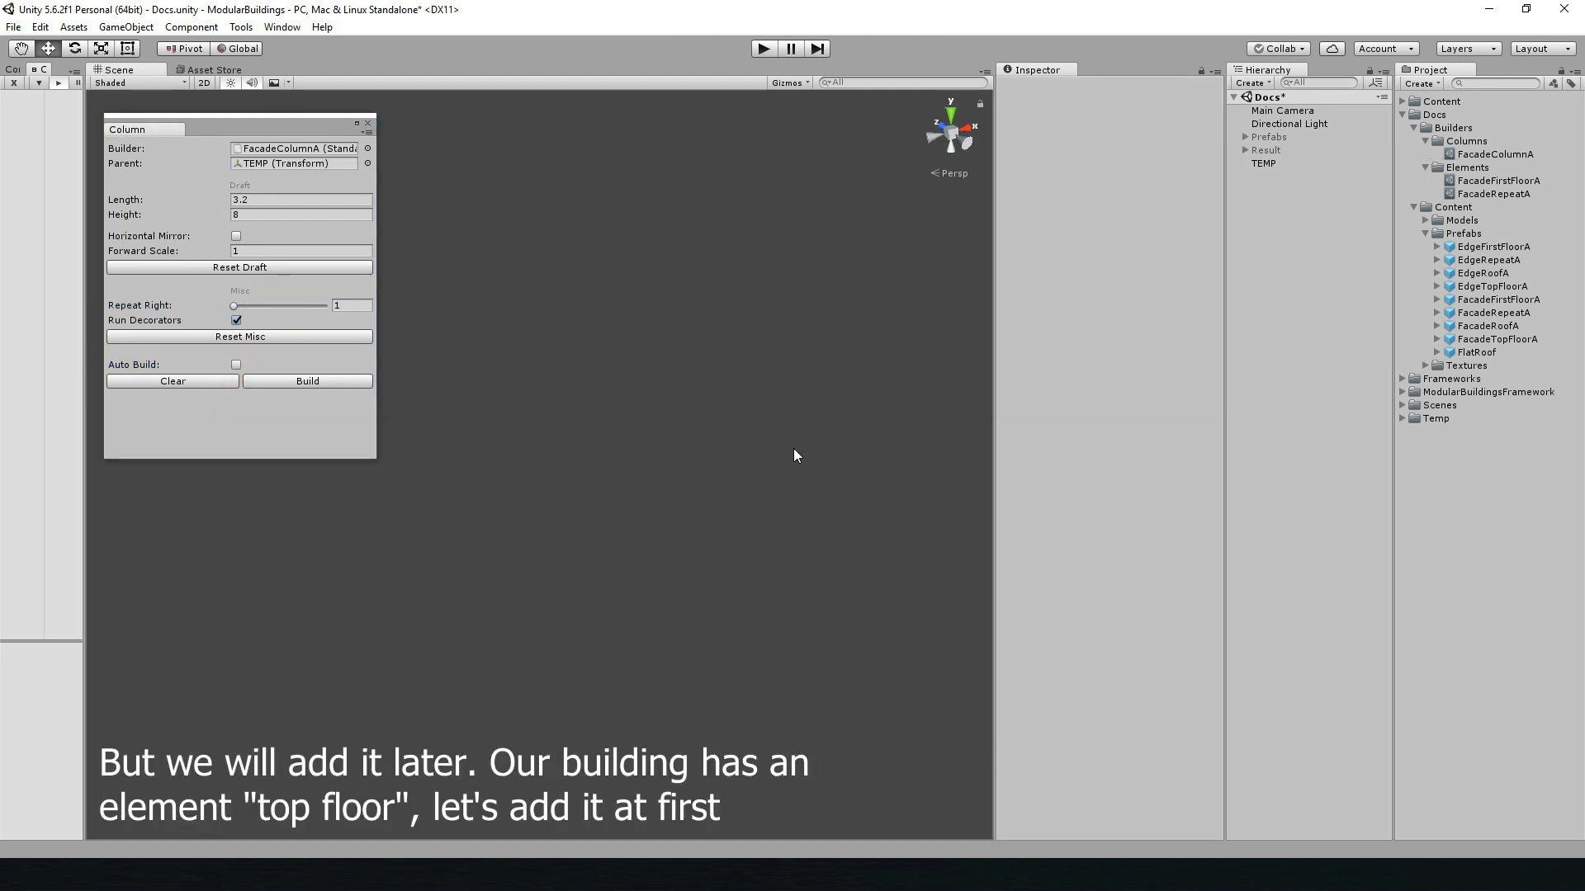
- Create a new Standard Element builder in the Elements folder
click(1466, 167)
click(279, 28)
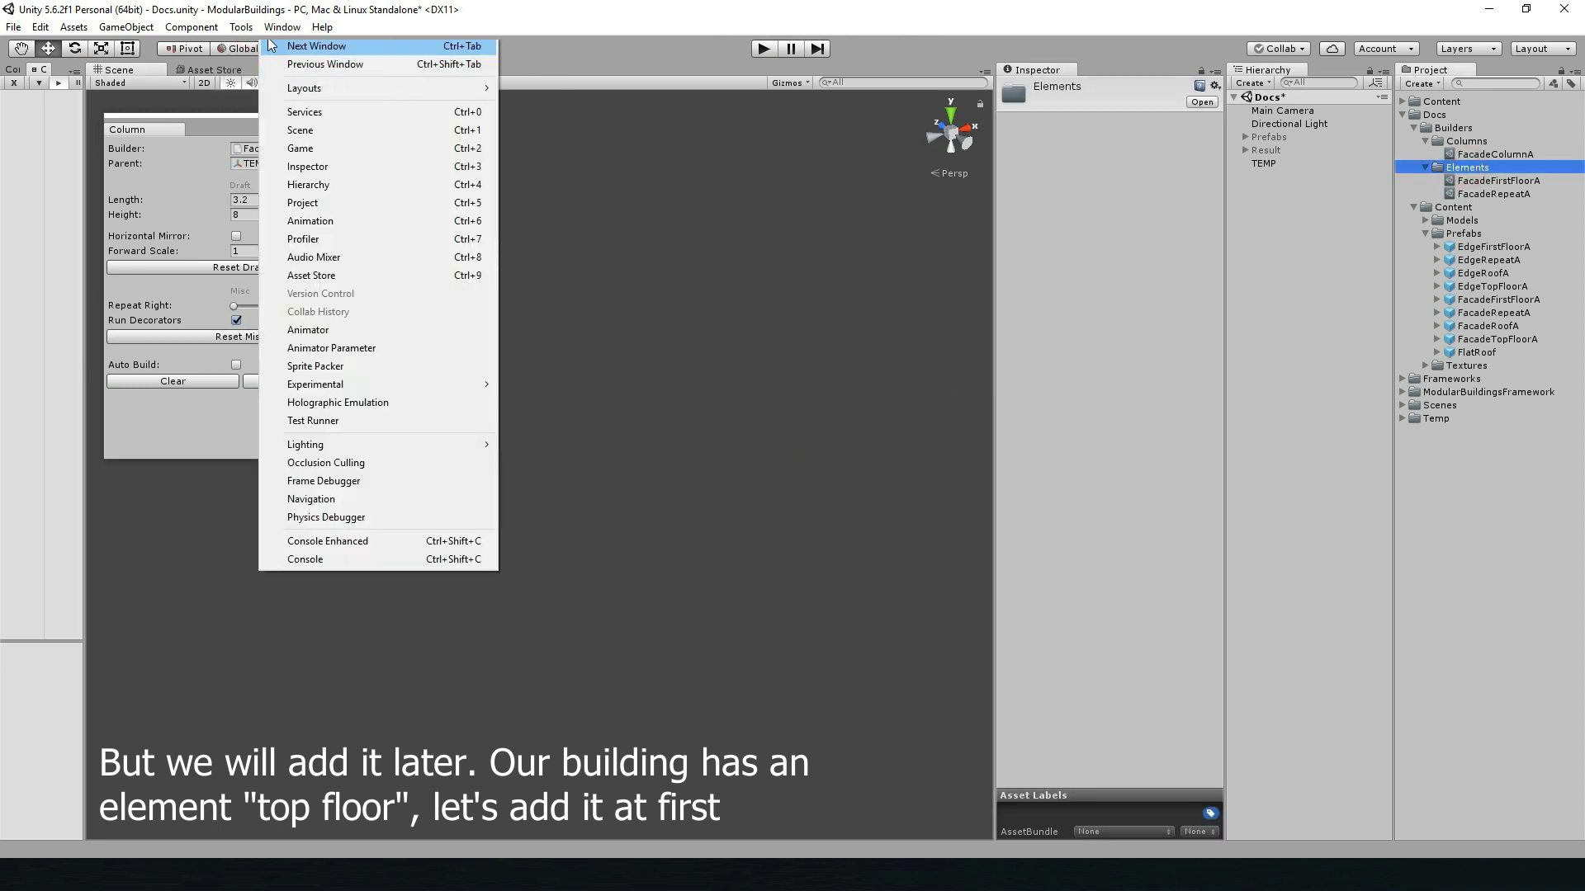
mouse_move(322, 47)
mouse_move(508, 86)
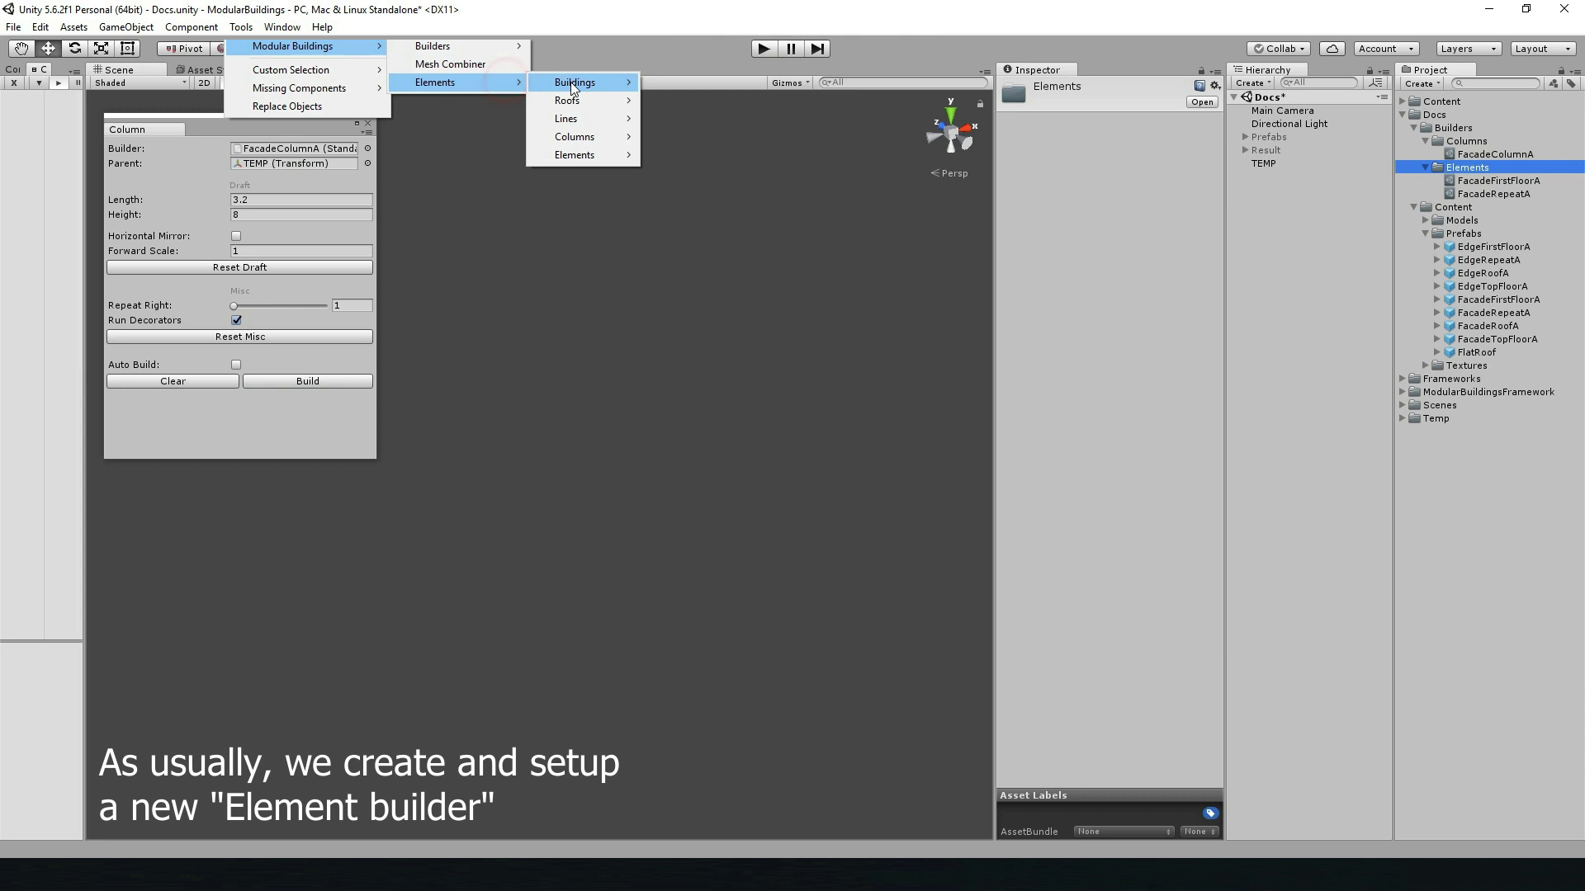
mouse_move(586, 157)
click(701, 157)
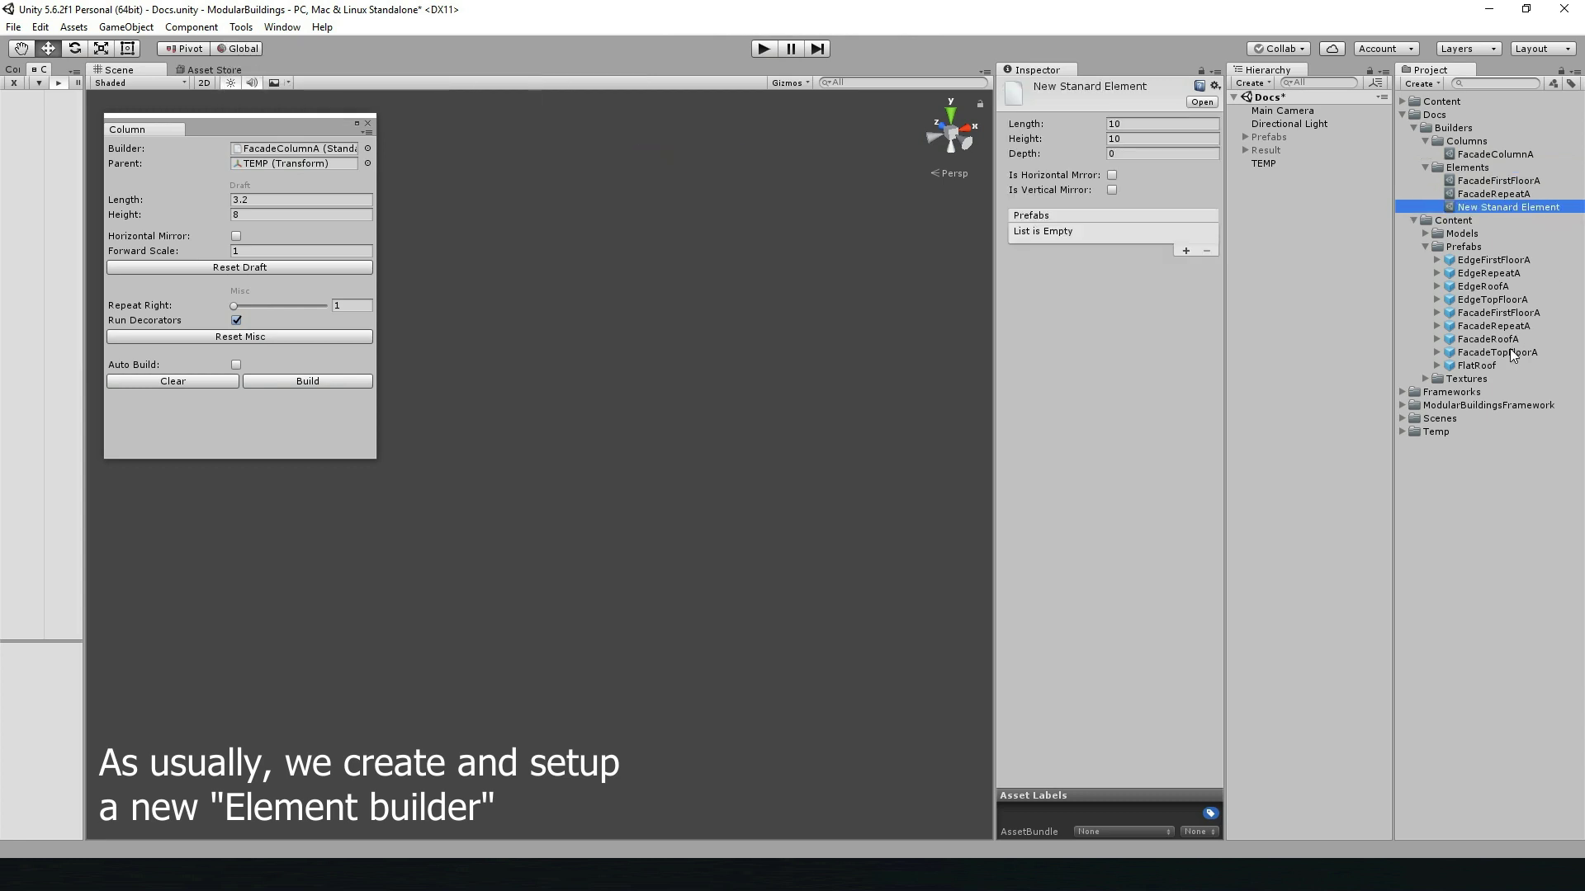
- Name it FacadeTopFloorA and add the FacadeTopFloorA prefab to its Prefabs list
click(1504, 352)
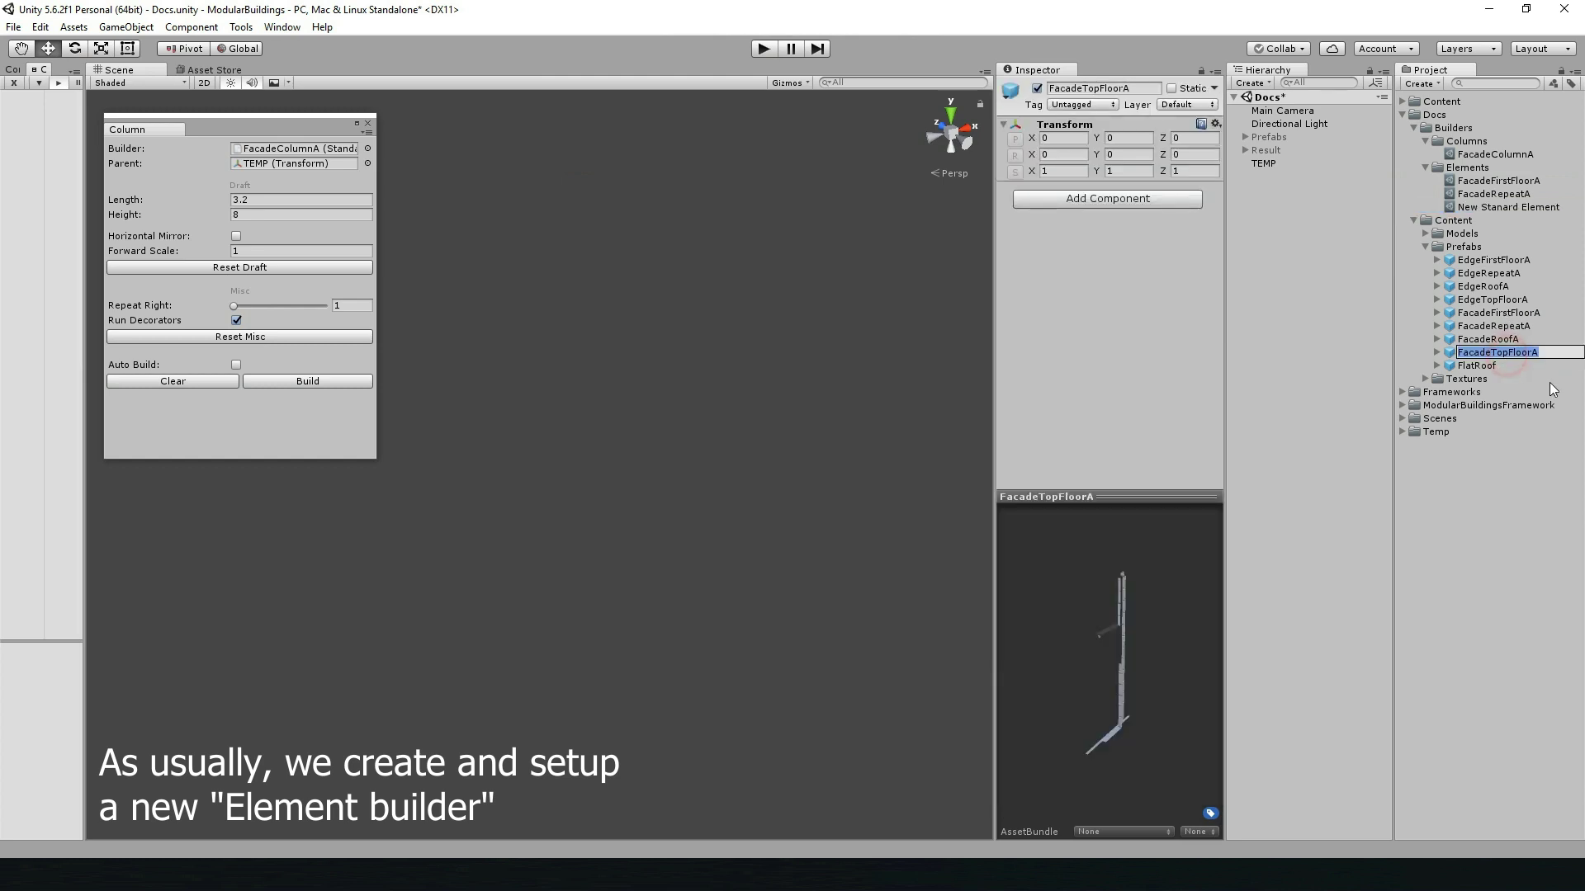
key(ctrl+c)
click(1508, 207)
key(F2)
key(ctrl+v)
key(Return)
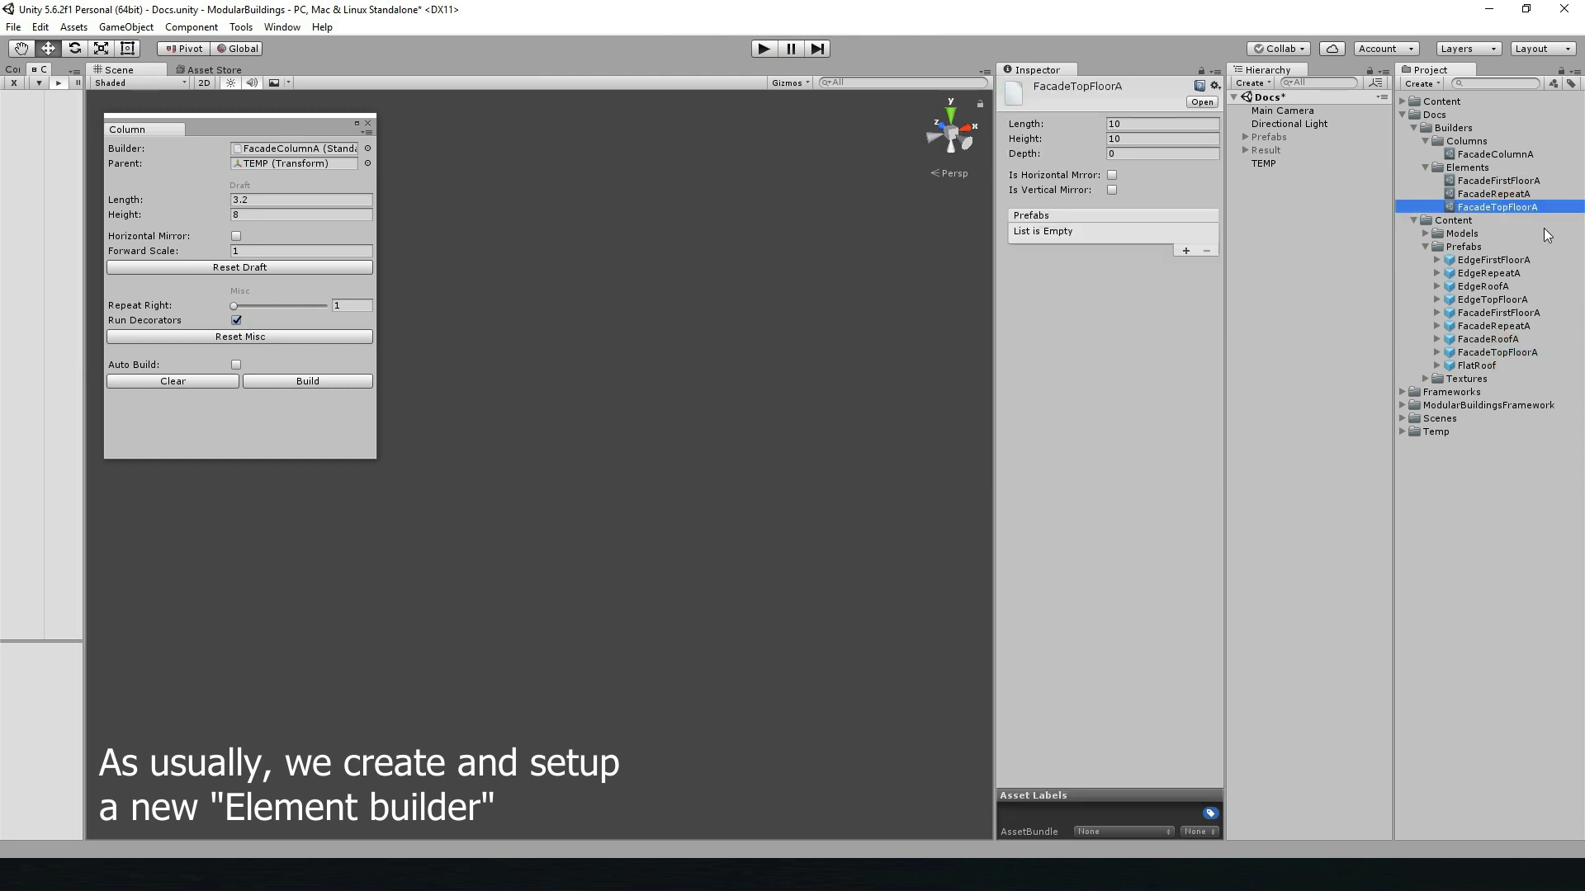
click(1185, 250)
drag(1504, 353, 1081, 239)
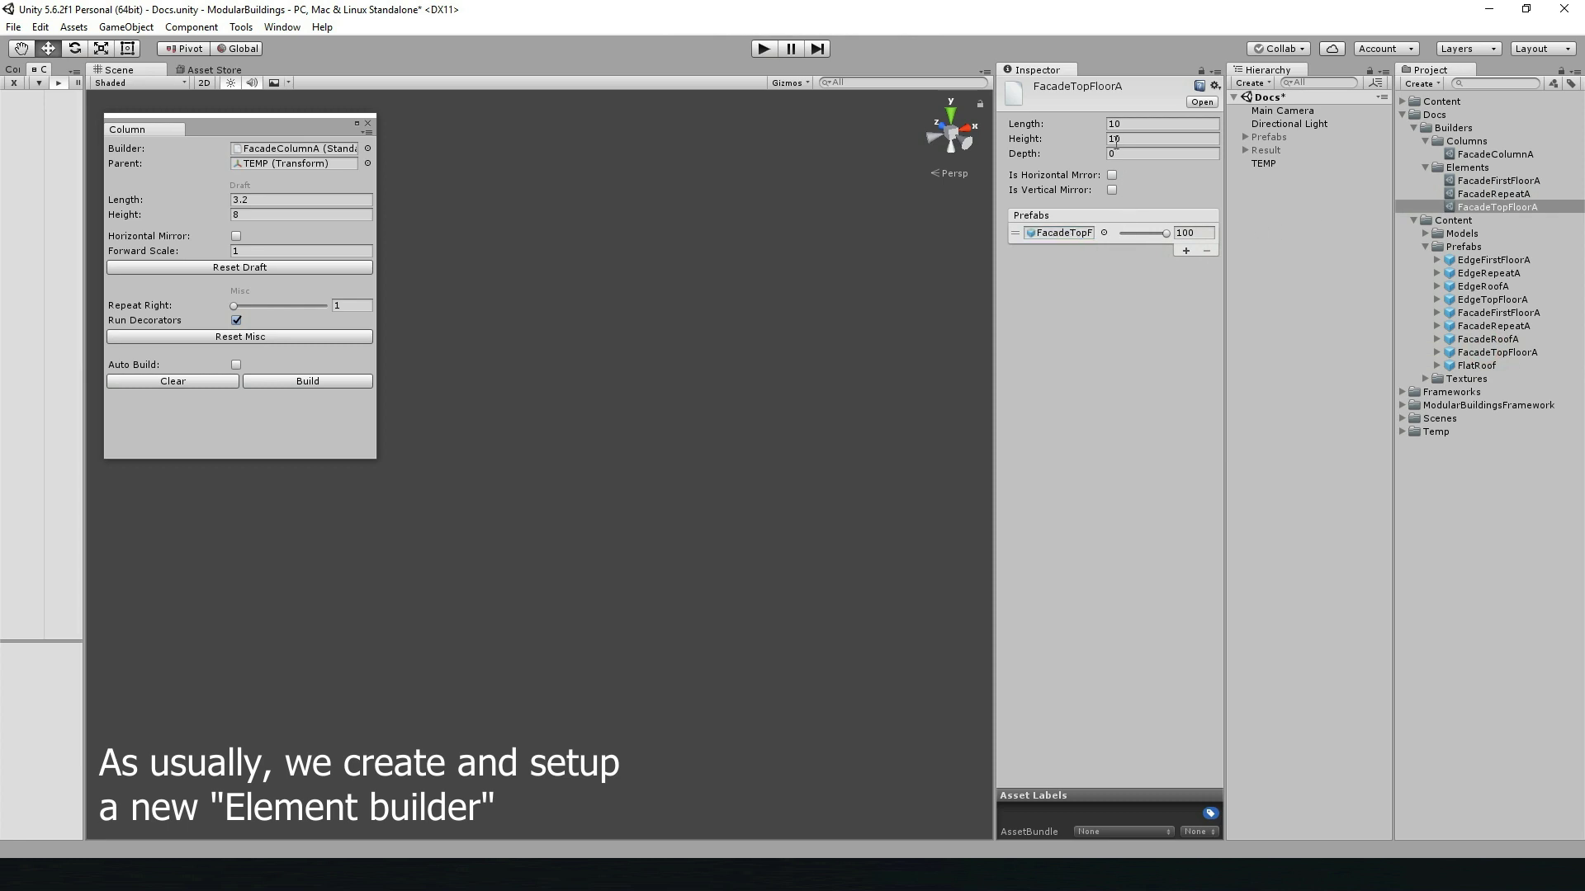
- Test-place two stacked FacadeTopFloorA pieces in the scene, then delete them
mouse_move(1486, 354)
mouse_down()
mouse_move(1263, 418)
mouse_move(700, 459)
mouse_up()
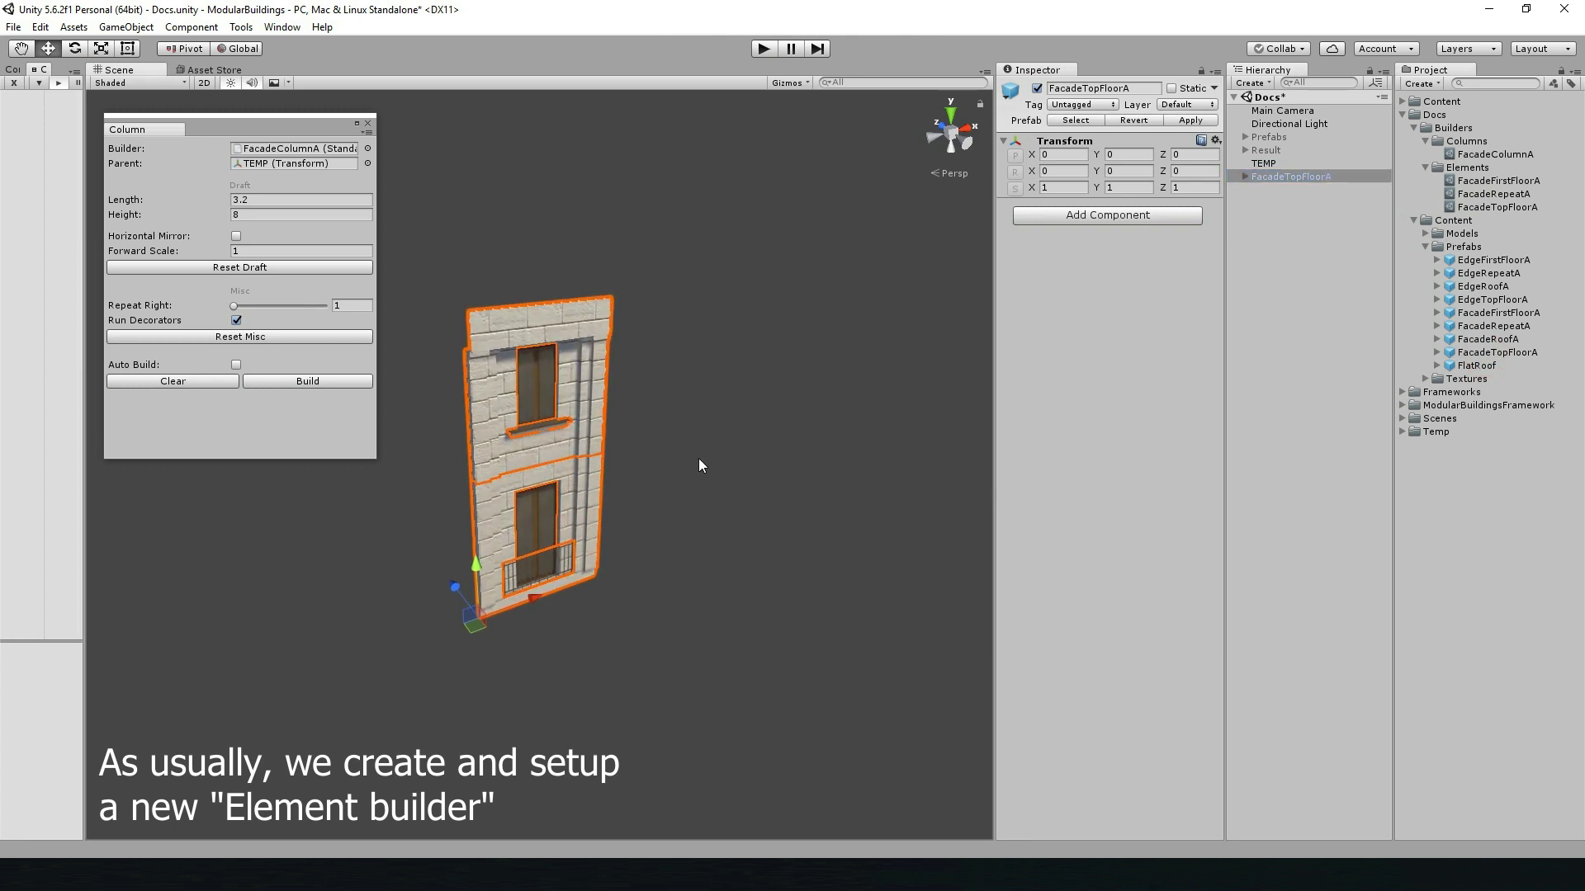
drag(507, 475, 500, 358)
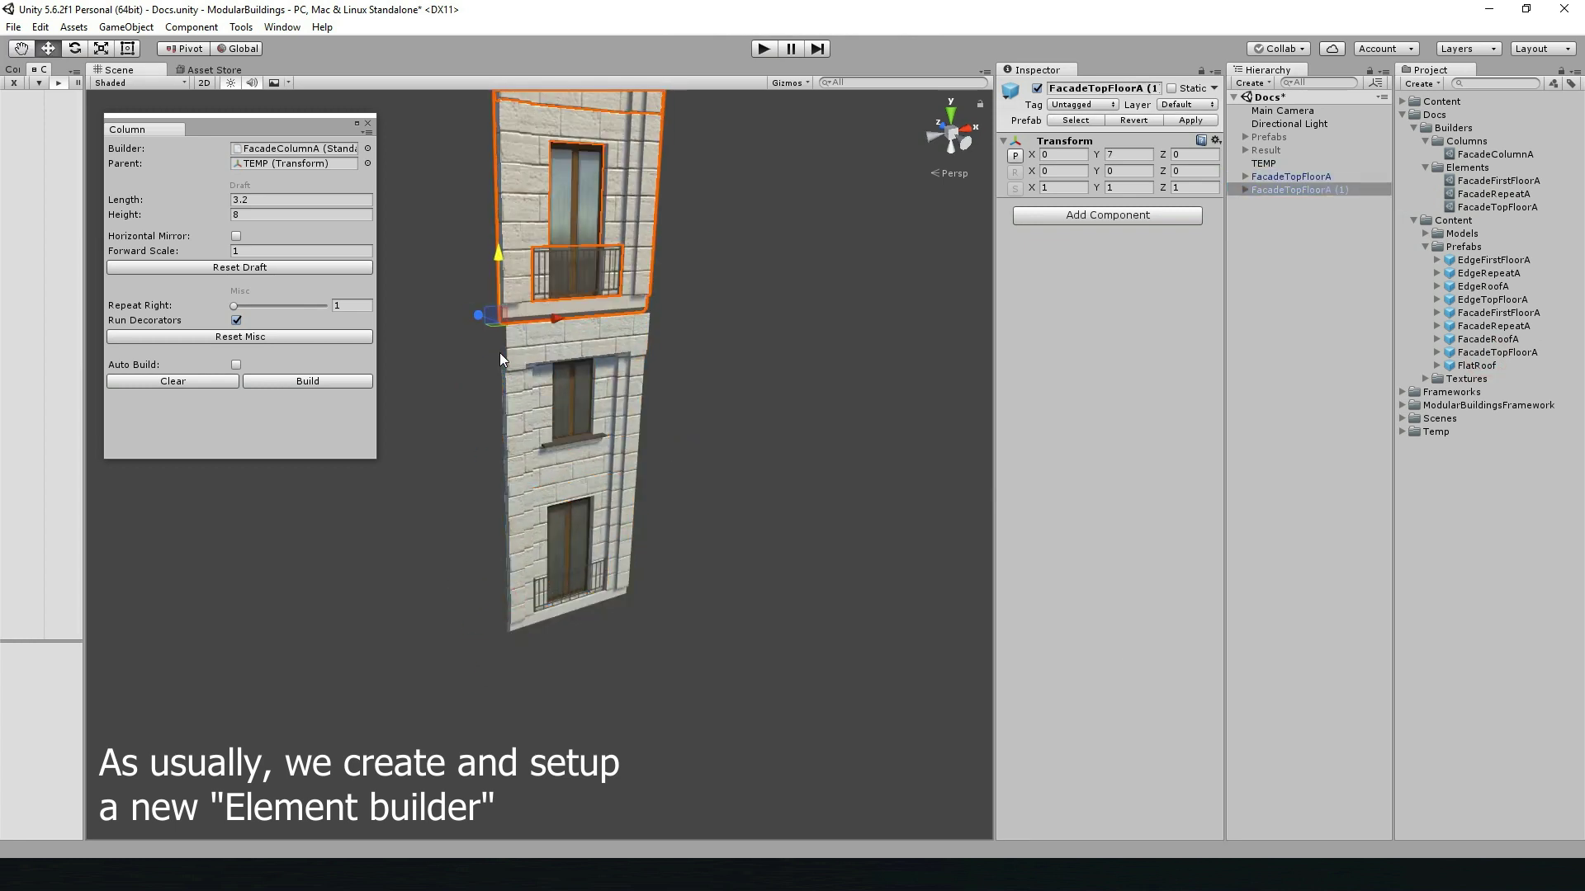
click(1293, 188)
key(Delete)
- Set the FacadeTopFloorA element's Length to 3.2 and Height to 7
click(1495, 206)
click(1127, 124)
text(3.2)
key(Tab)
text(7)
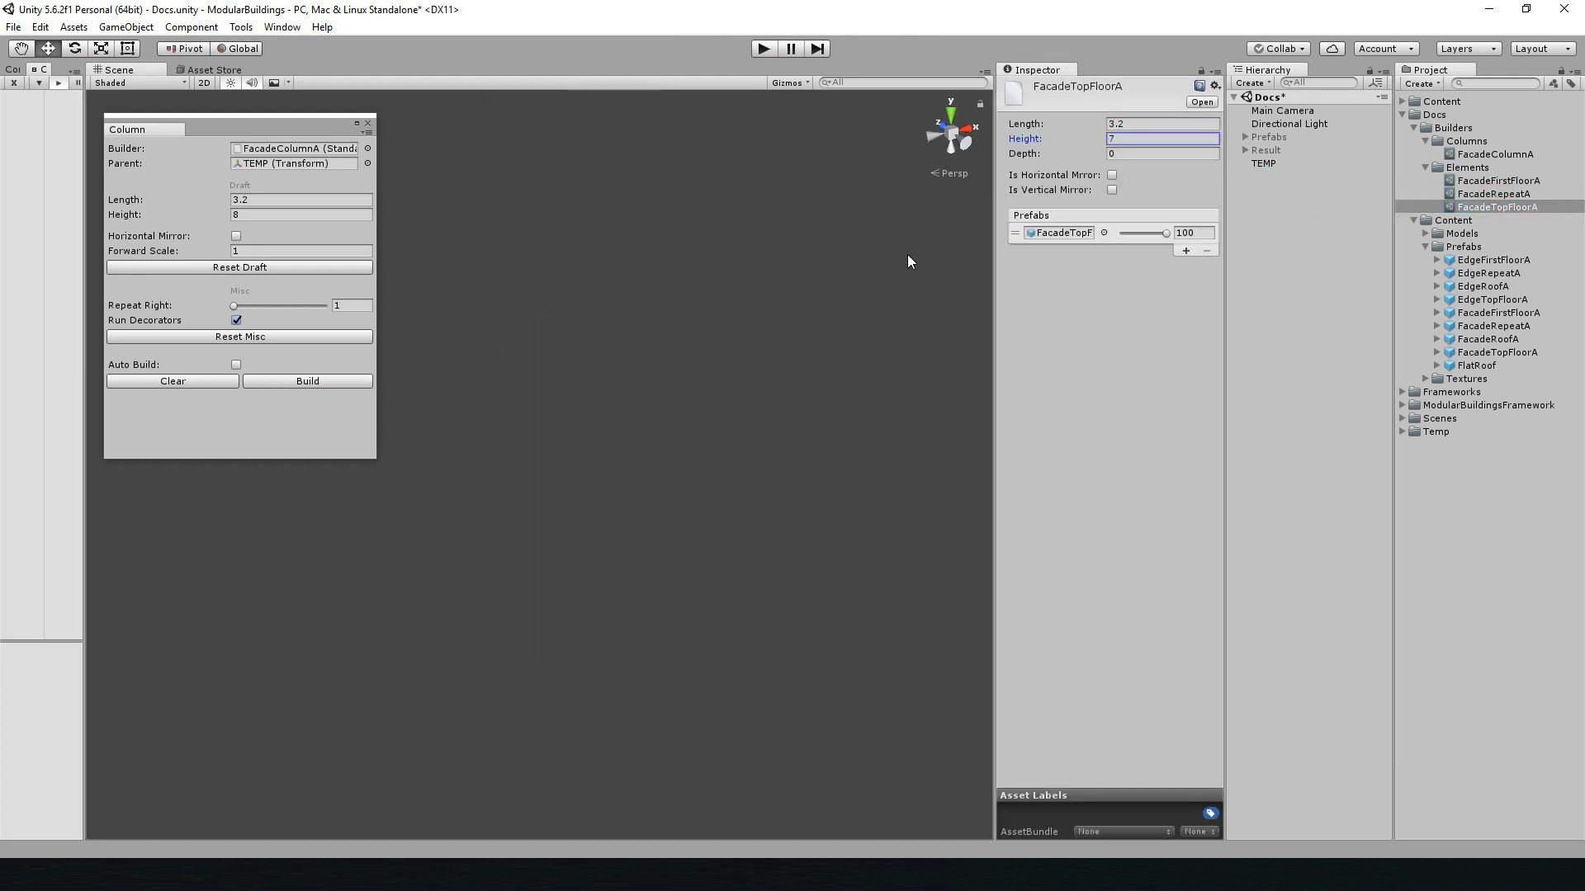
click(1489, 156)
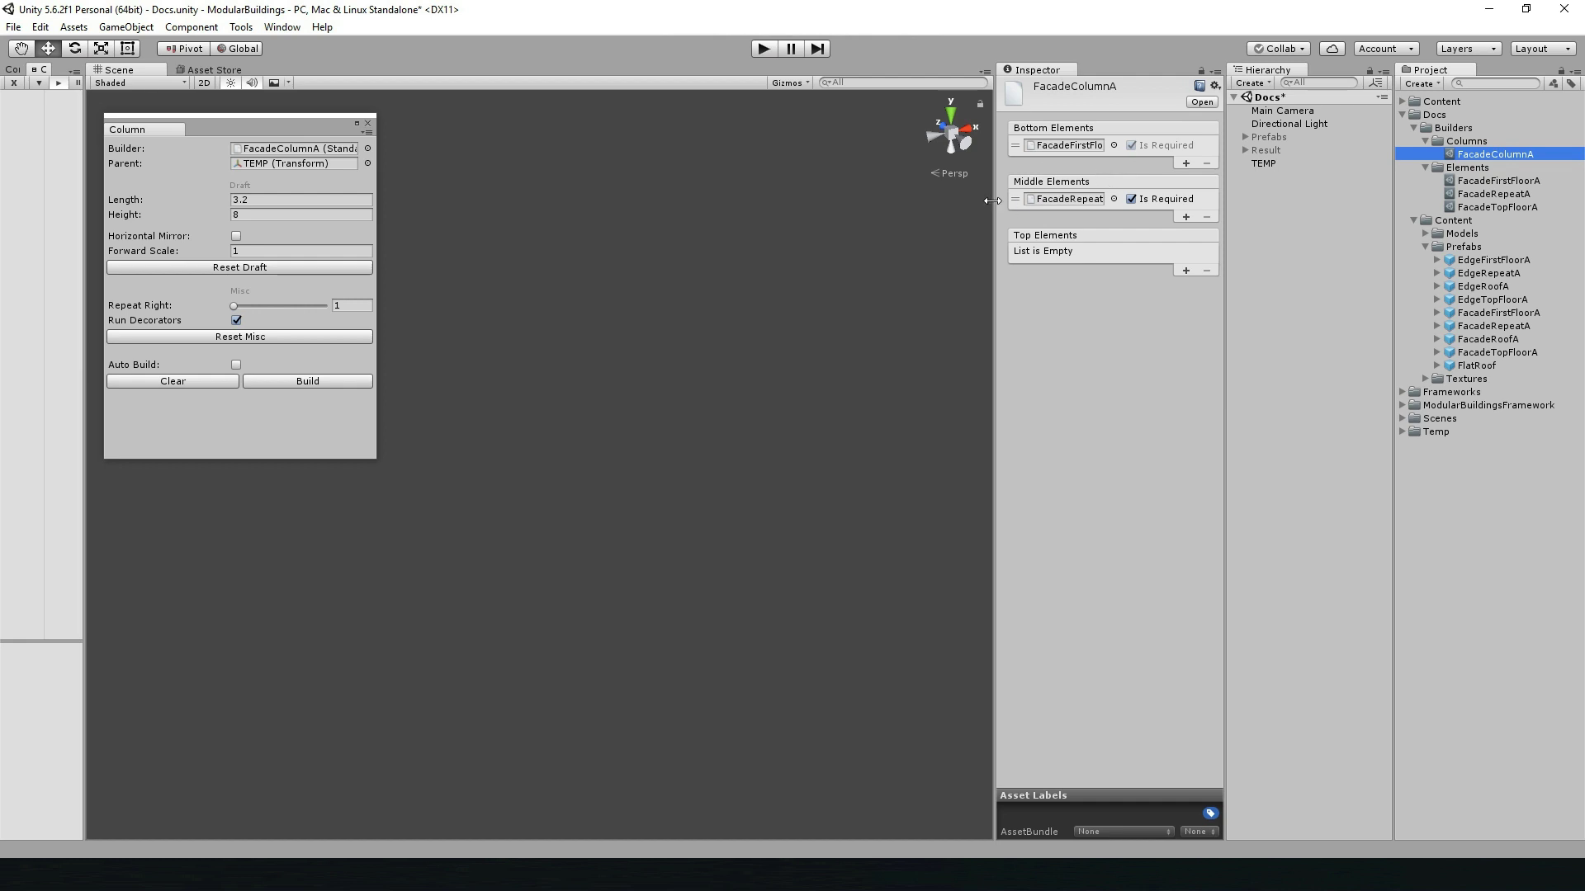
- Add FacadeTopFloorA to FacadeColumnA's Top Elements list
drag(992, 200, 926, 200)
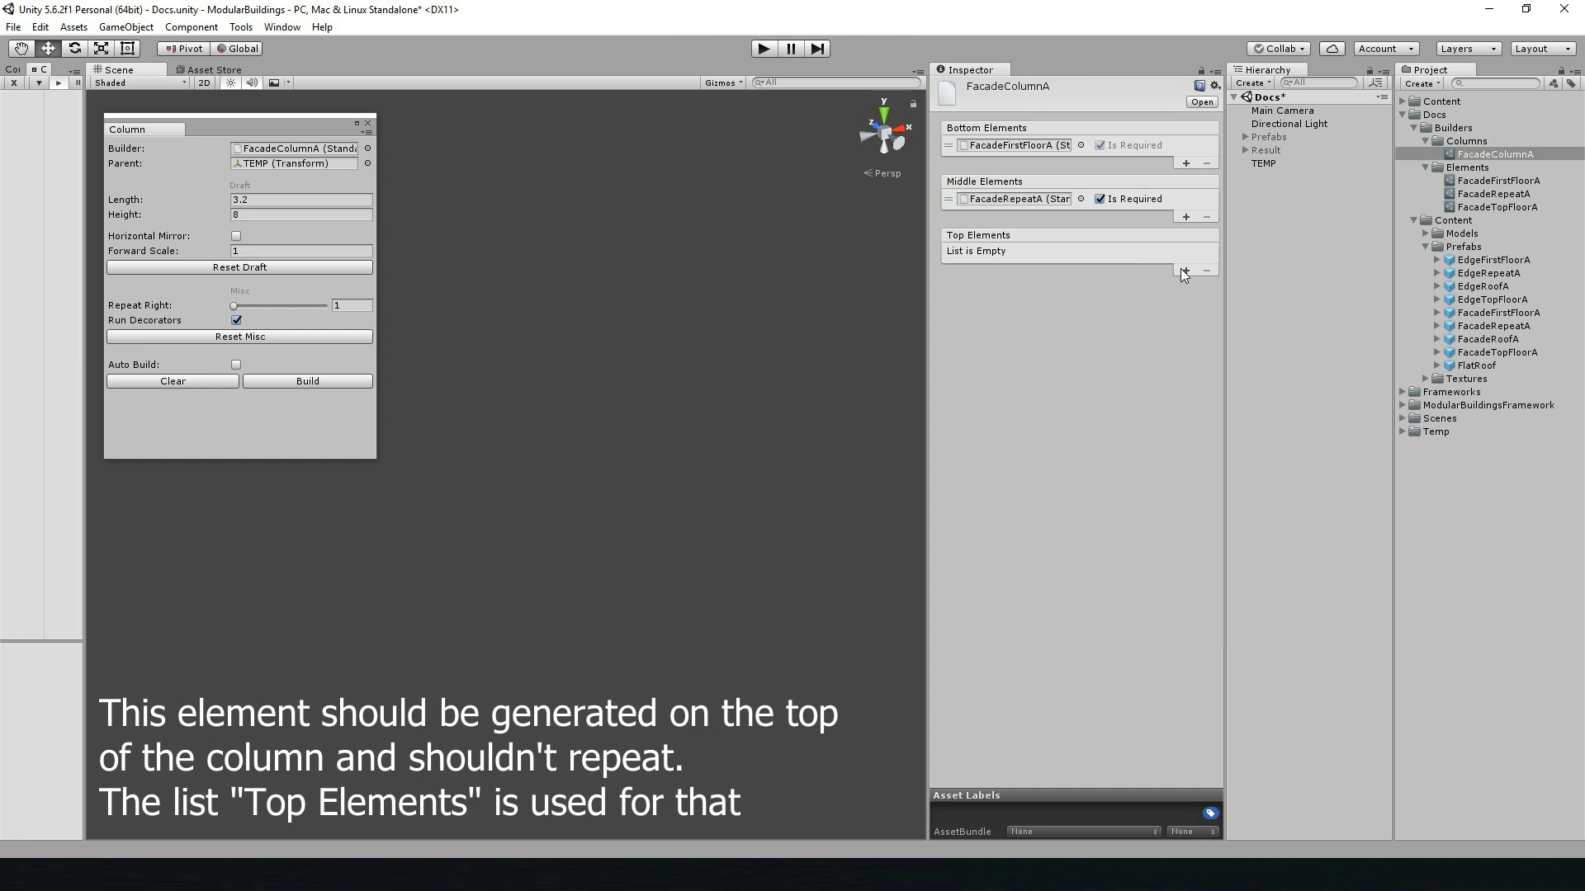
click(1184, 271)
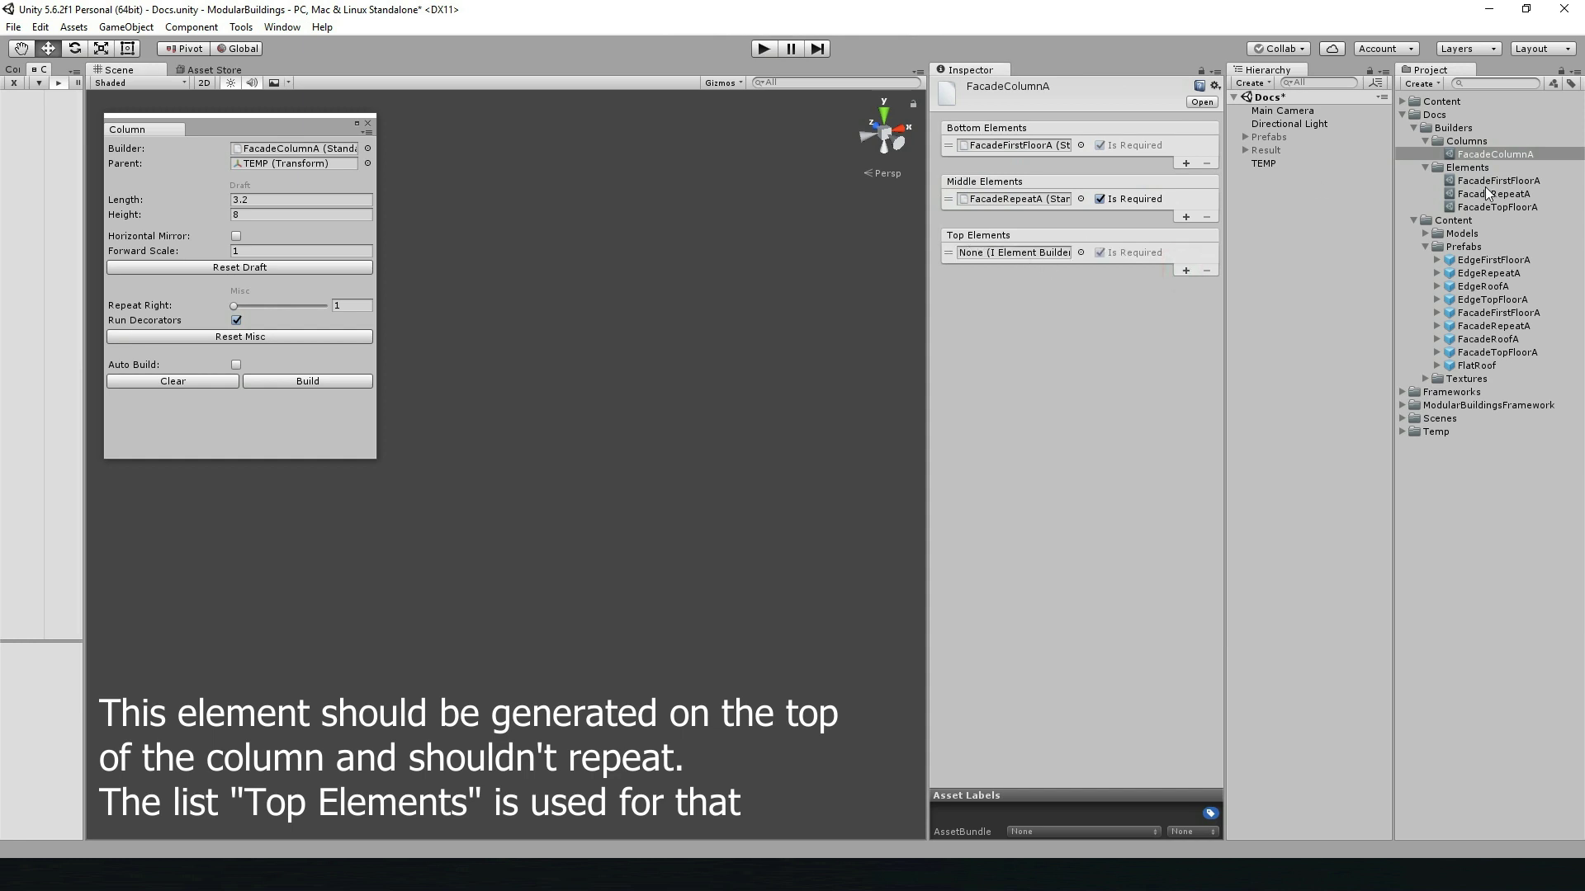
drag(1497, 210, 1015, 252)
click(1495, 156)
click(316, 324)
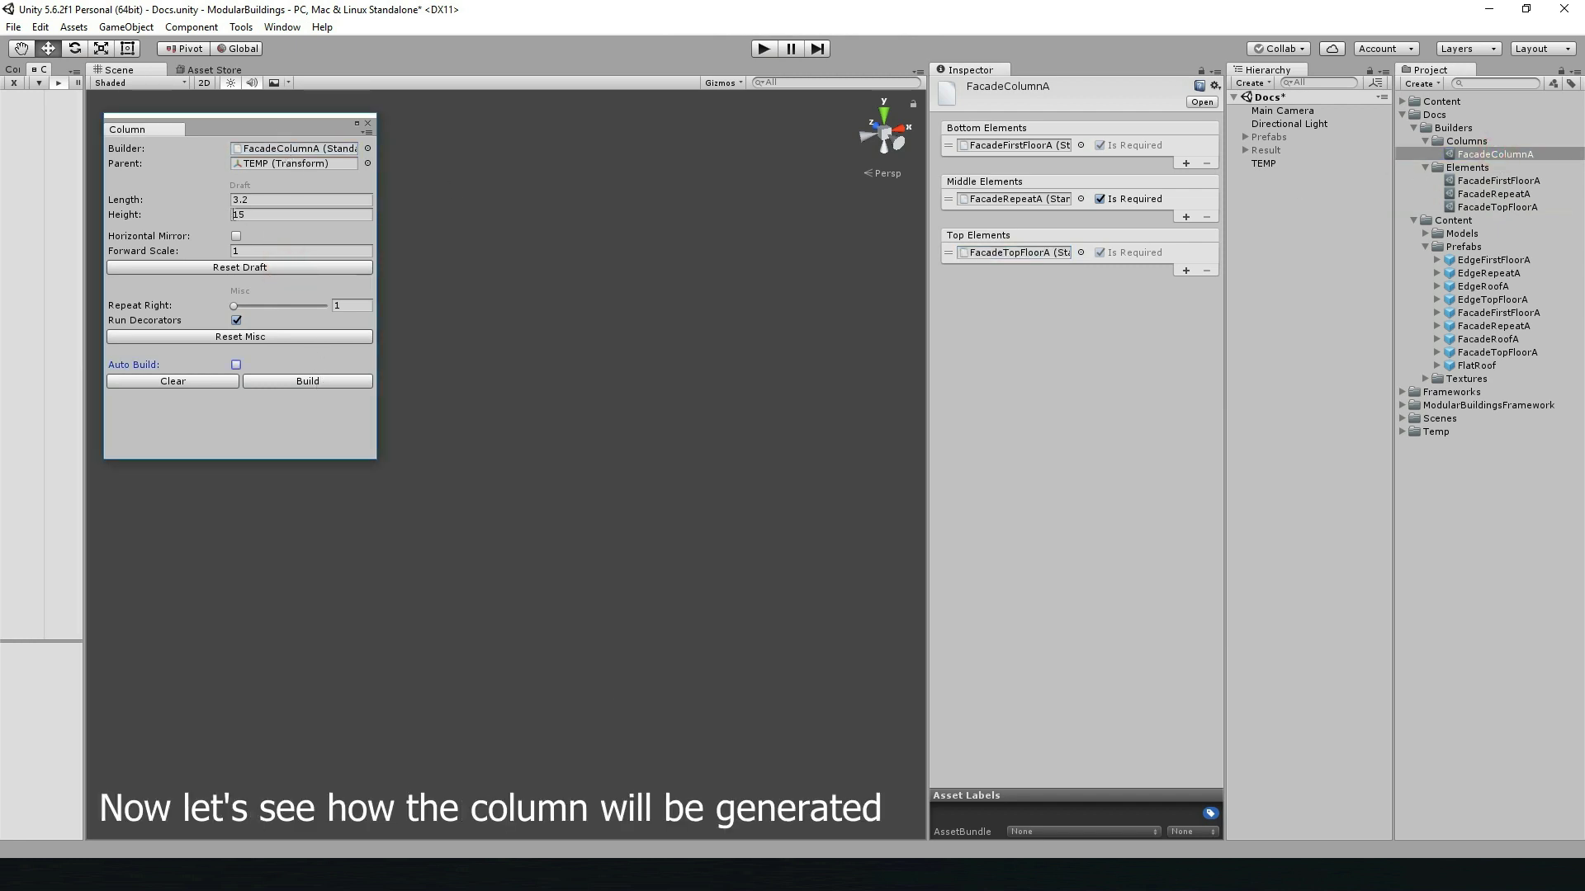
- Build the column, enable Auto Build and scrub the height taller to test the top floor
click(305, 381)
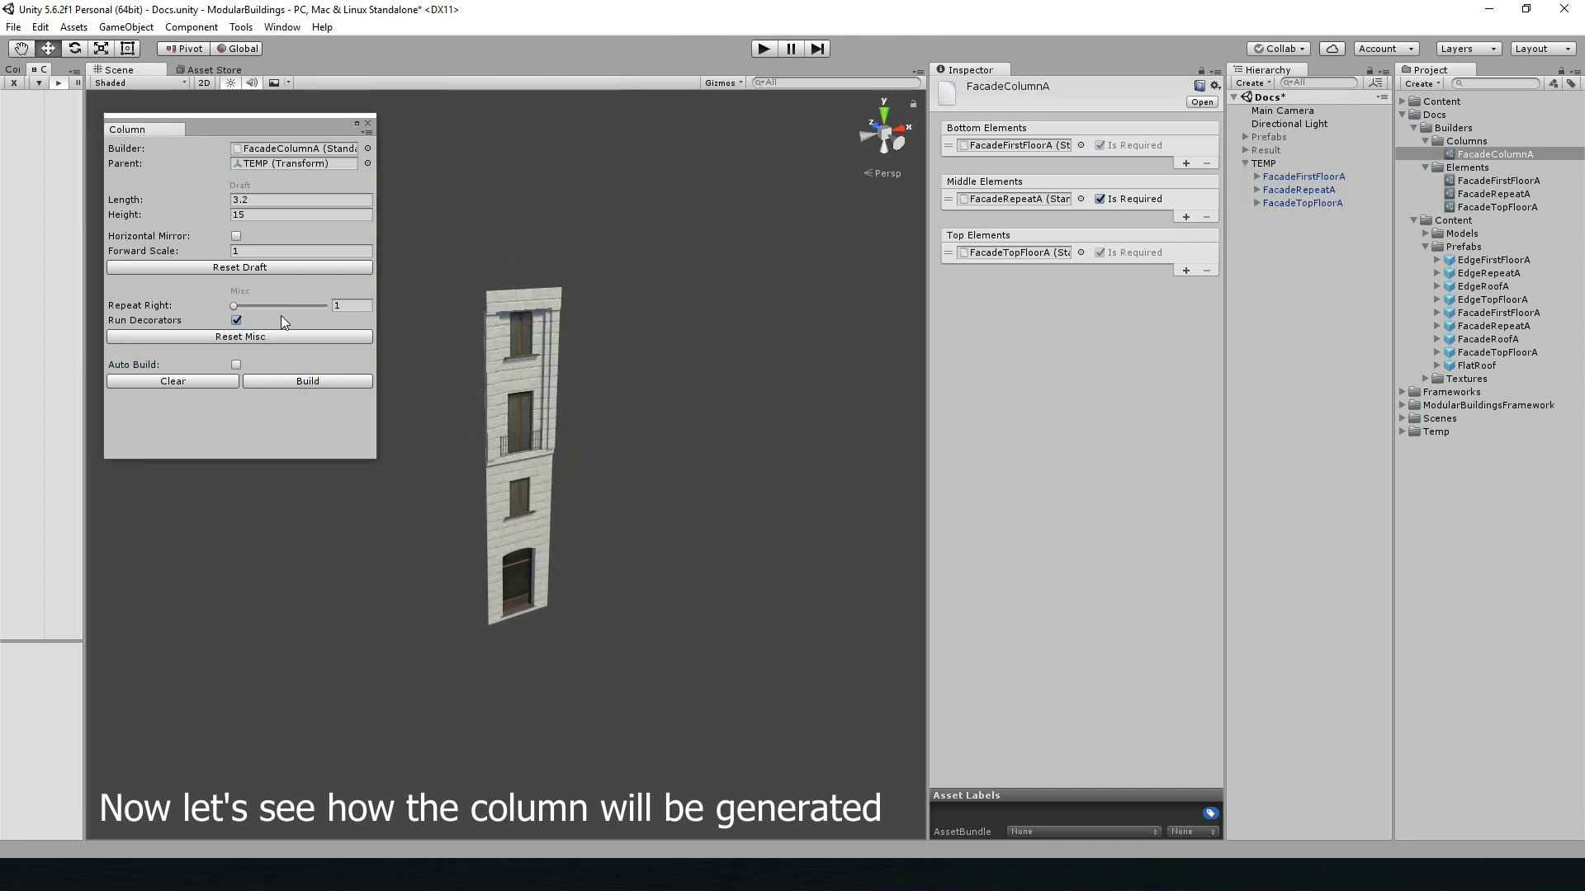
click(211, 214)
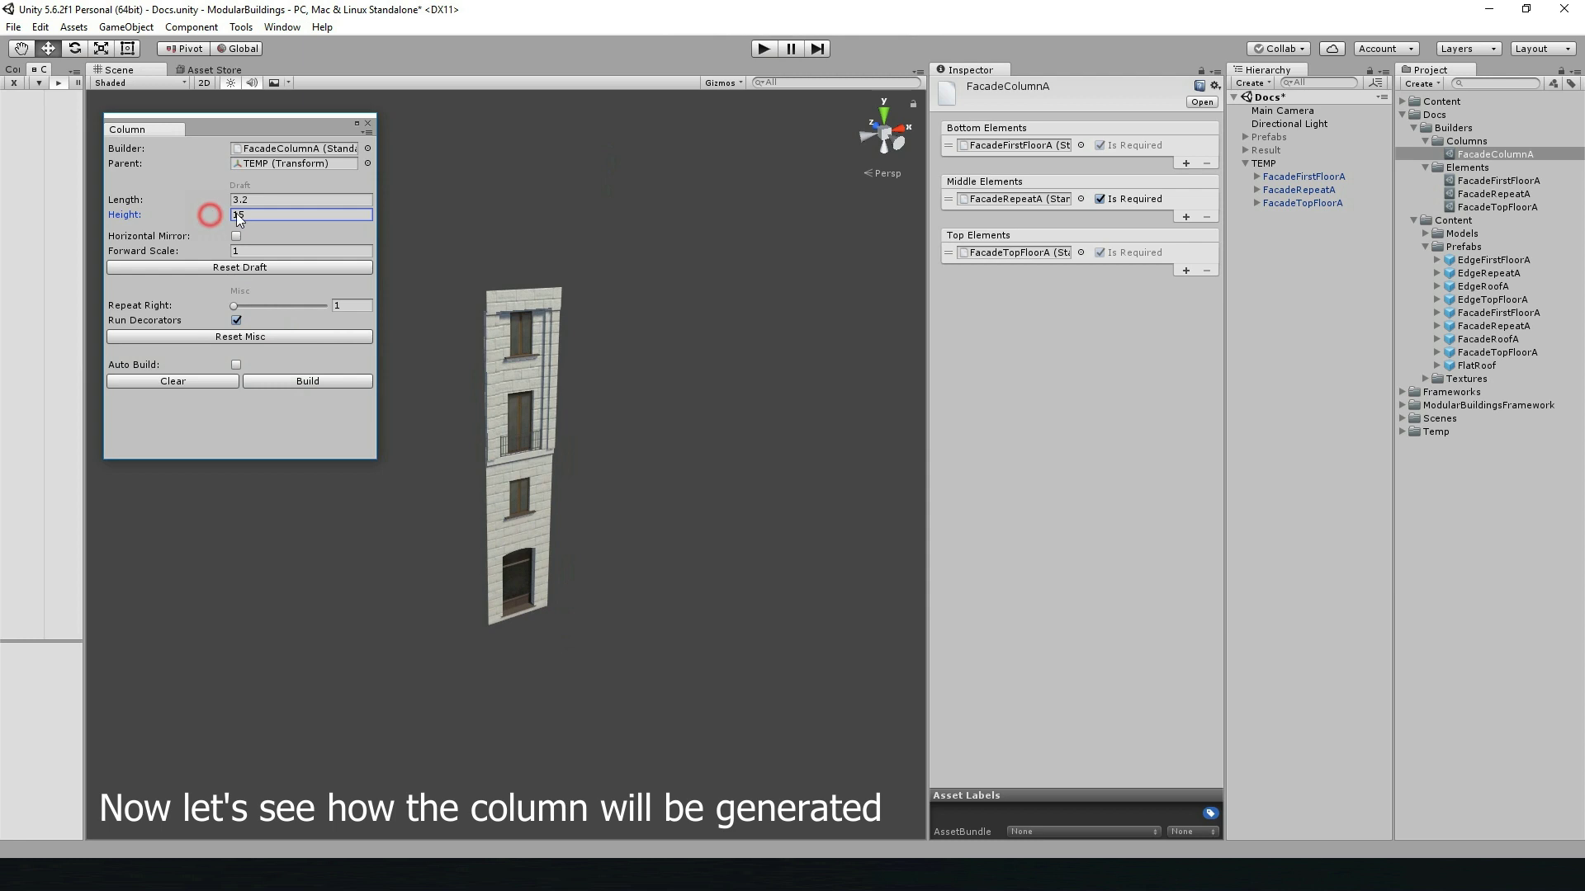
click(236, 364)
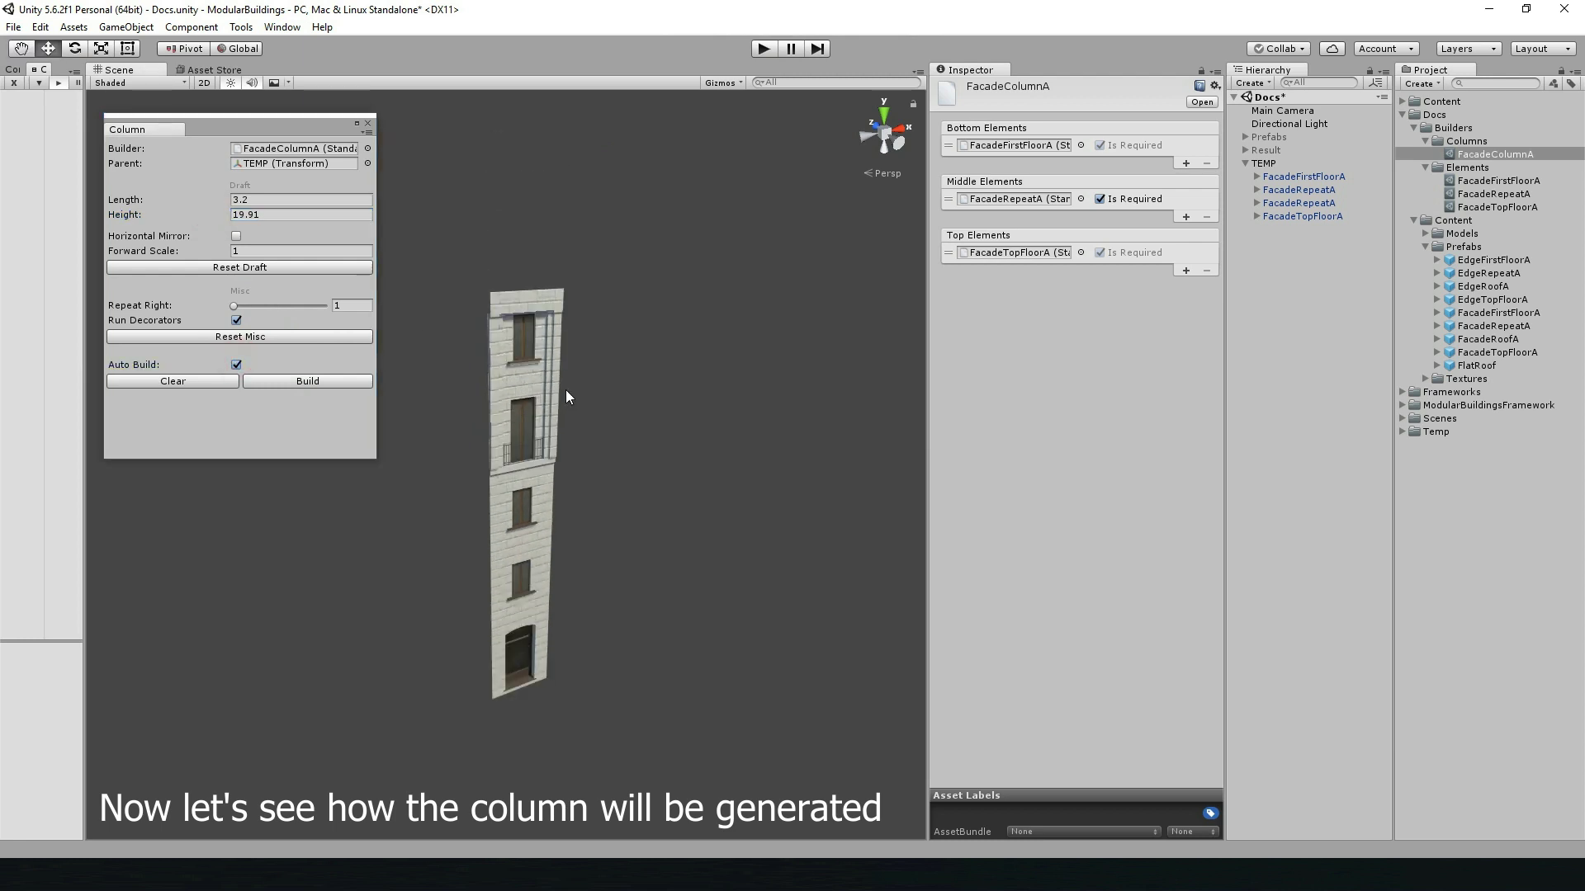
drag(202, 213, 280, 216)
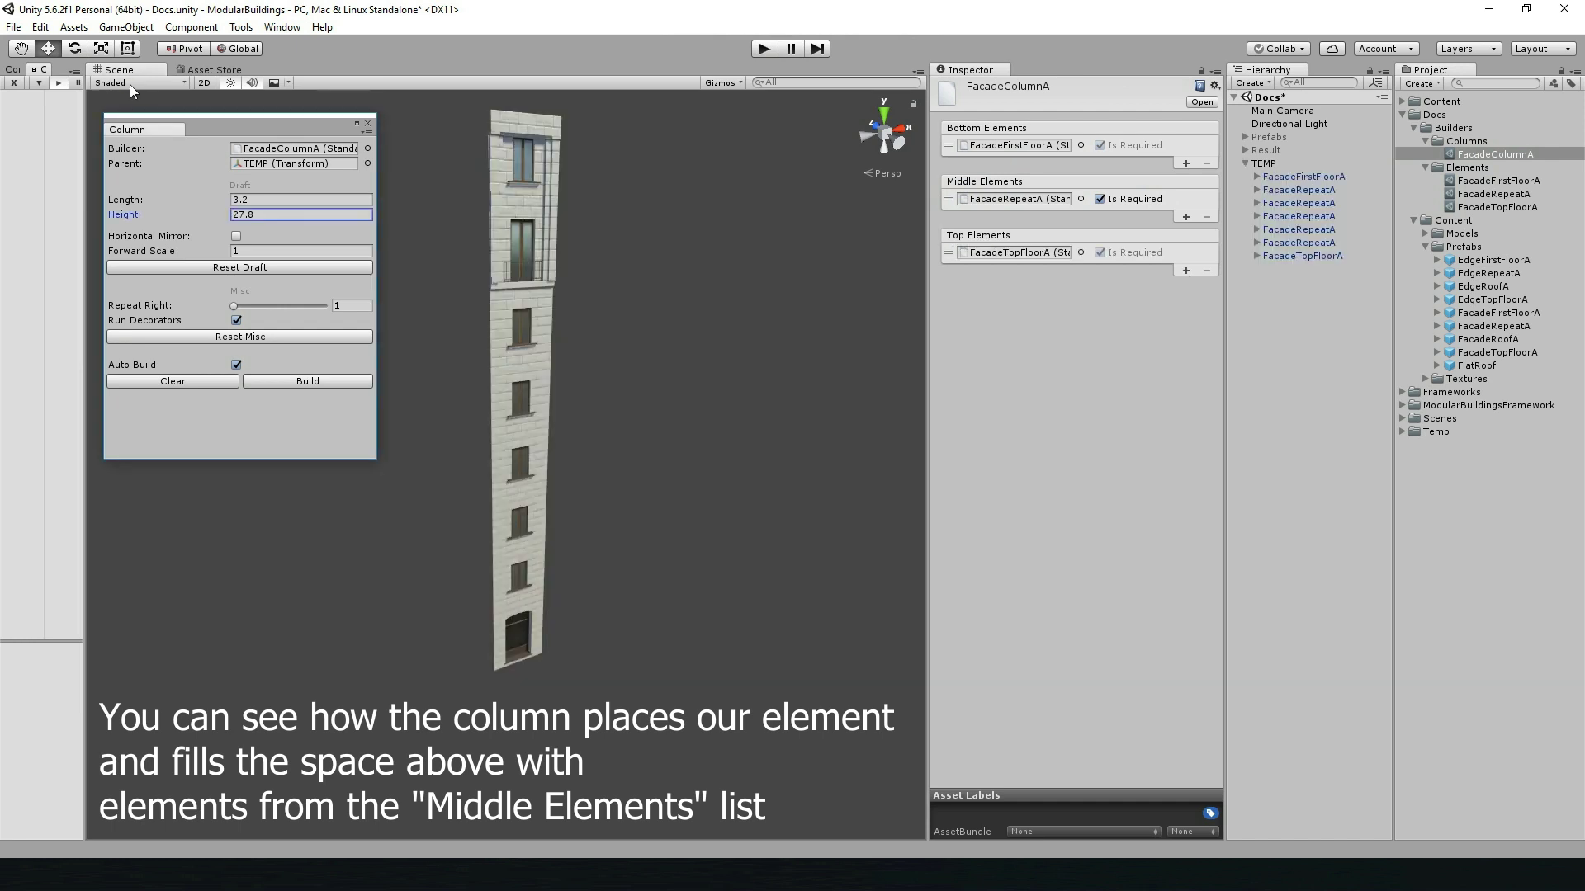
alt+drag(692, 292, 611, 328)
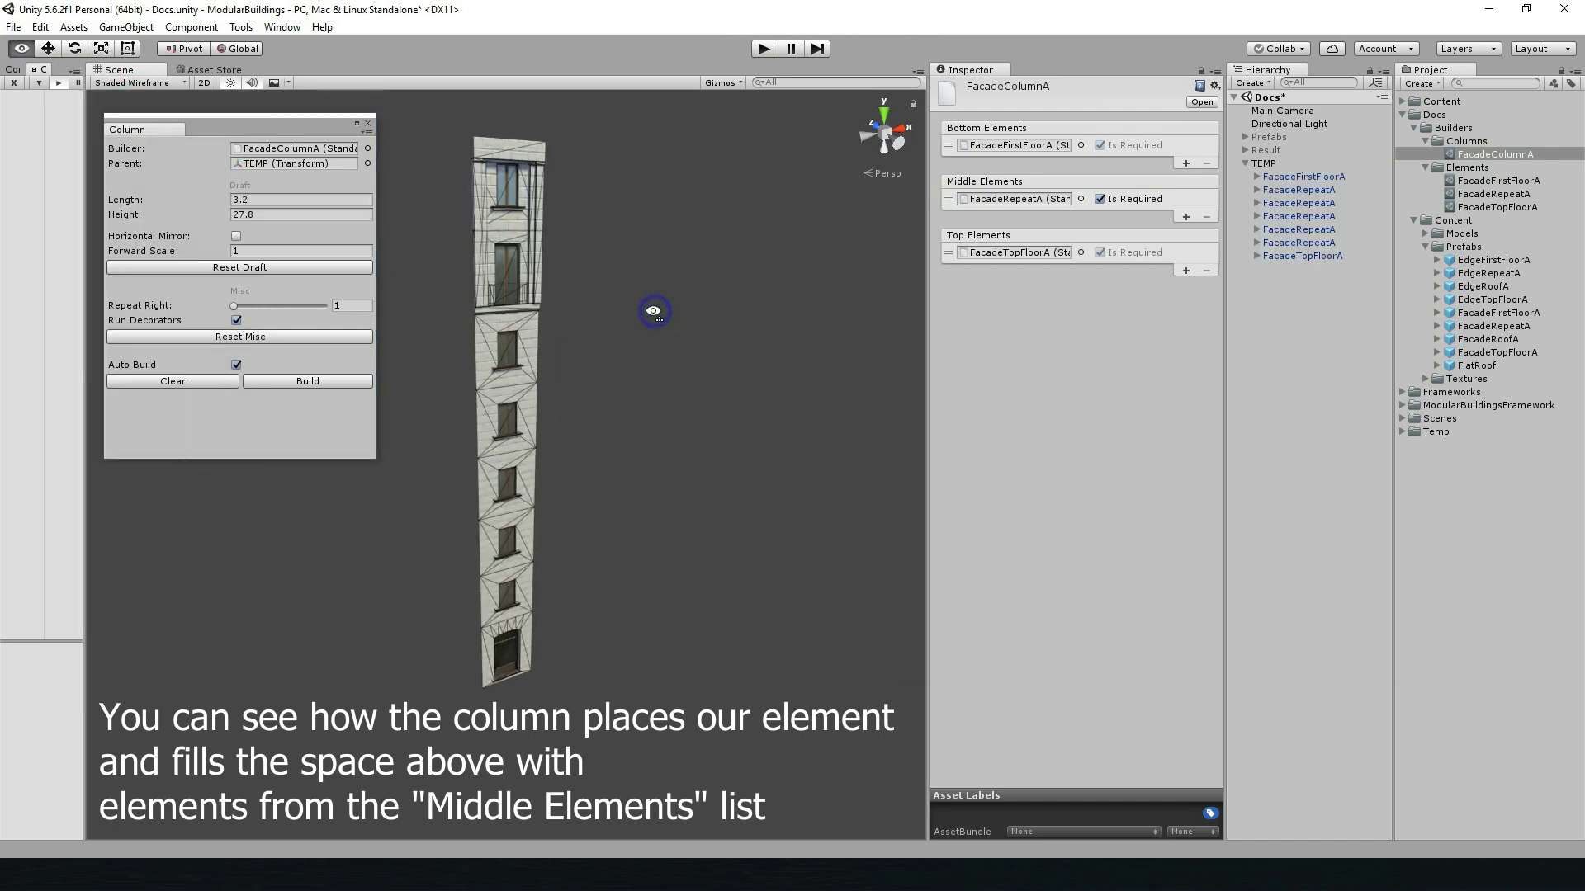
drag(224, 214, 247, 215)
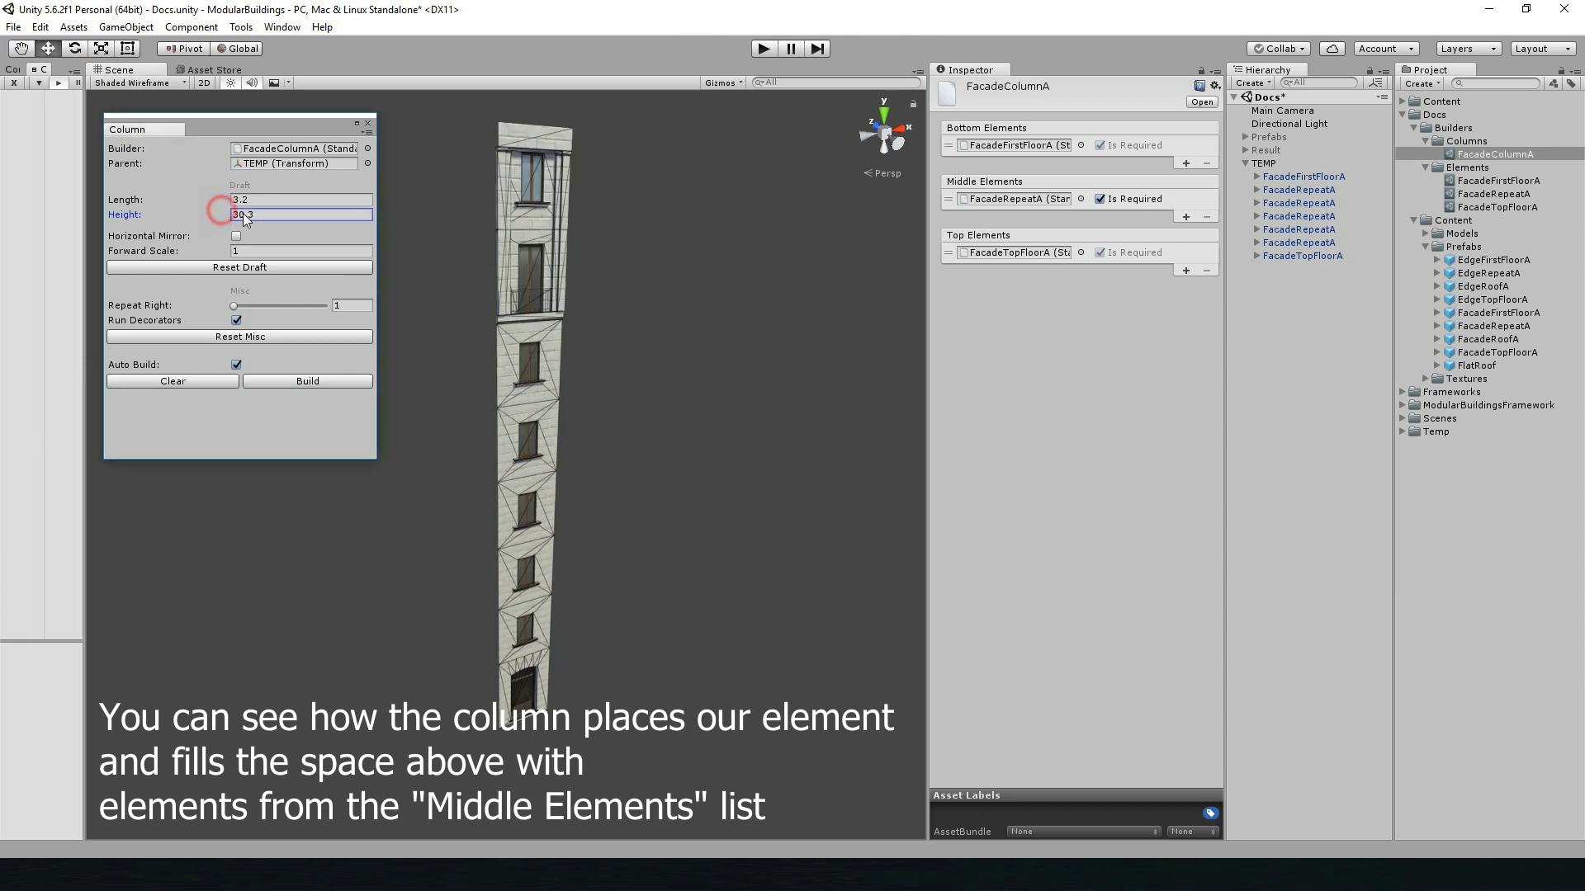
mouse_move(689, 311)
middle_down()
mouse_move(678, 408)
mouse_move(675, 372)
middle_up()
mouse_move(211, 217)
mouse_down()
mouse_move(277, 217)
mouse_move(185, 226)
mouse_up()
scroll(495, 544, up, 5)
click(276, 216)
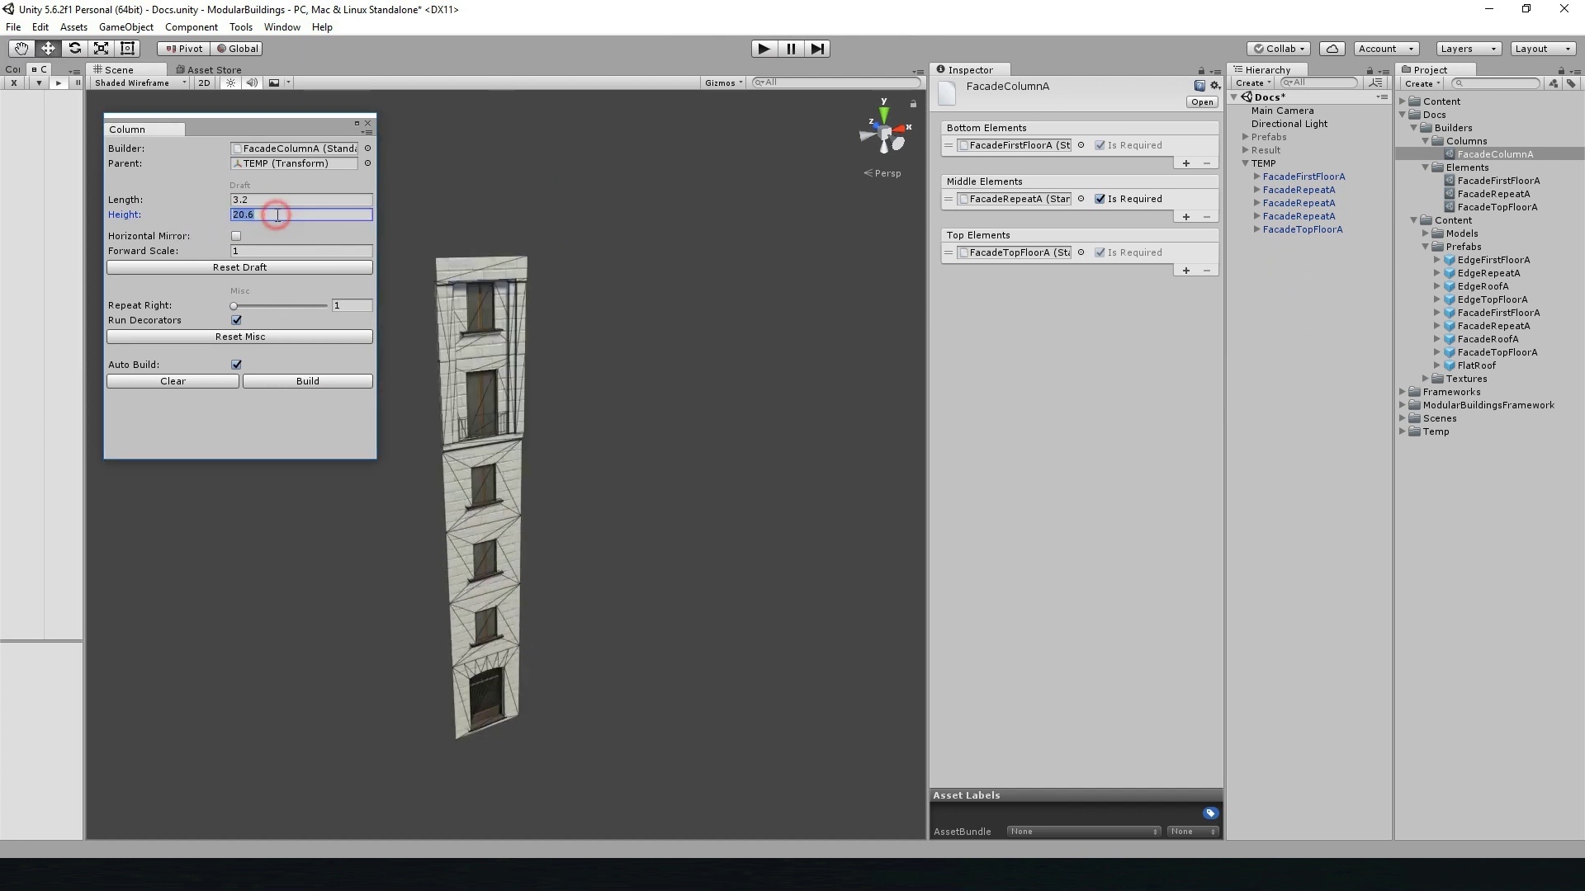
- Use Shaded view, test height and repeats, then reset to height 15 and disable Auto Build
click(261, 275)
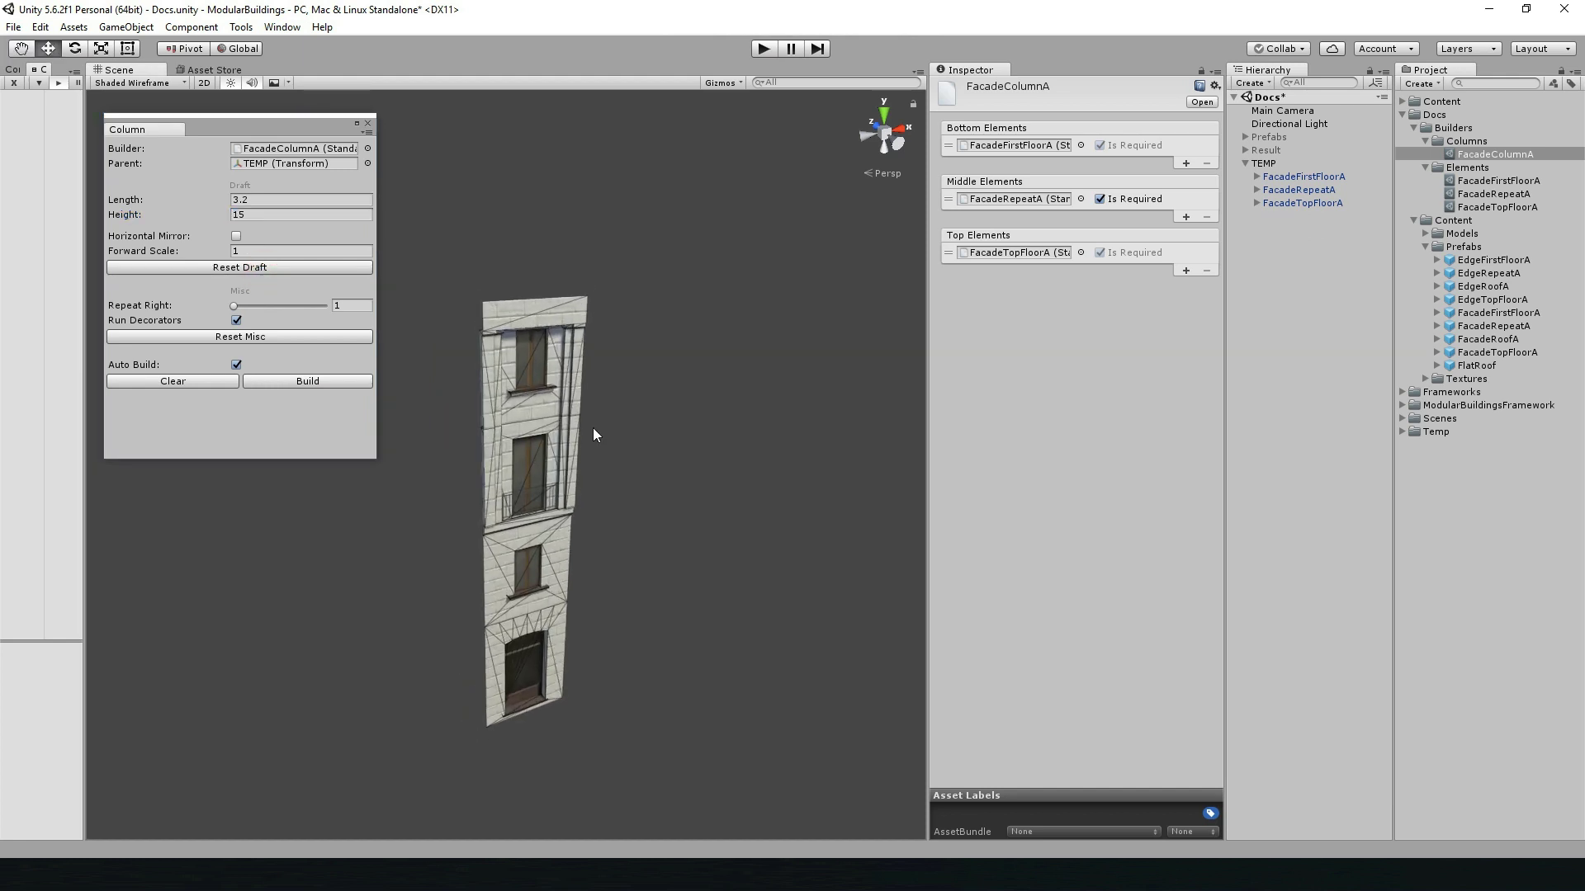
click(128, 81)
click(128, 109)
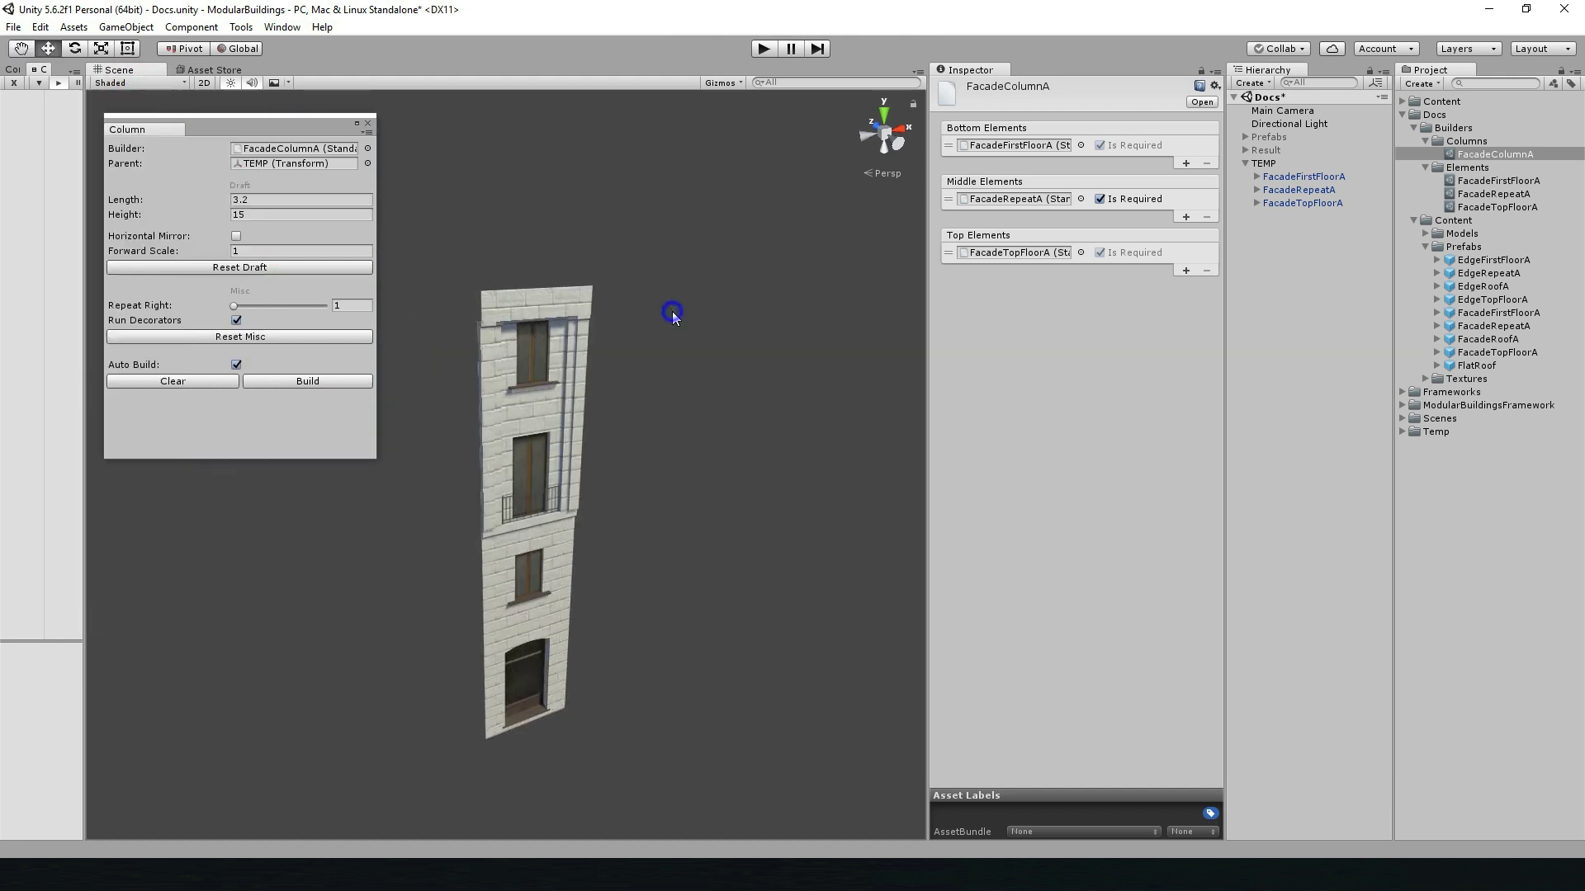
drag(216, 219, 237, 224)
scroll(629, 418, down, 3)
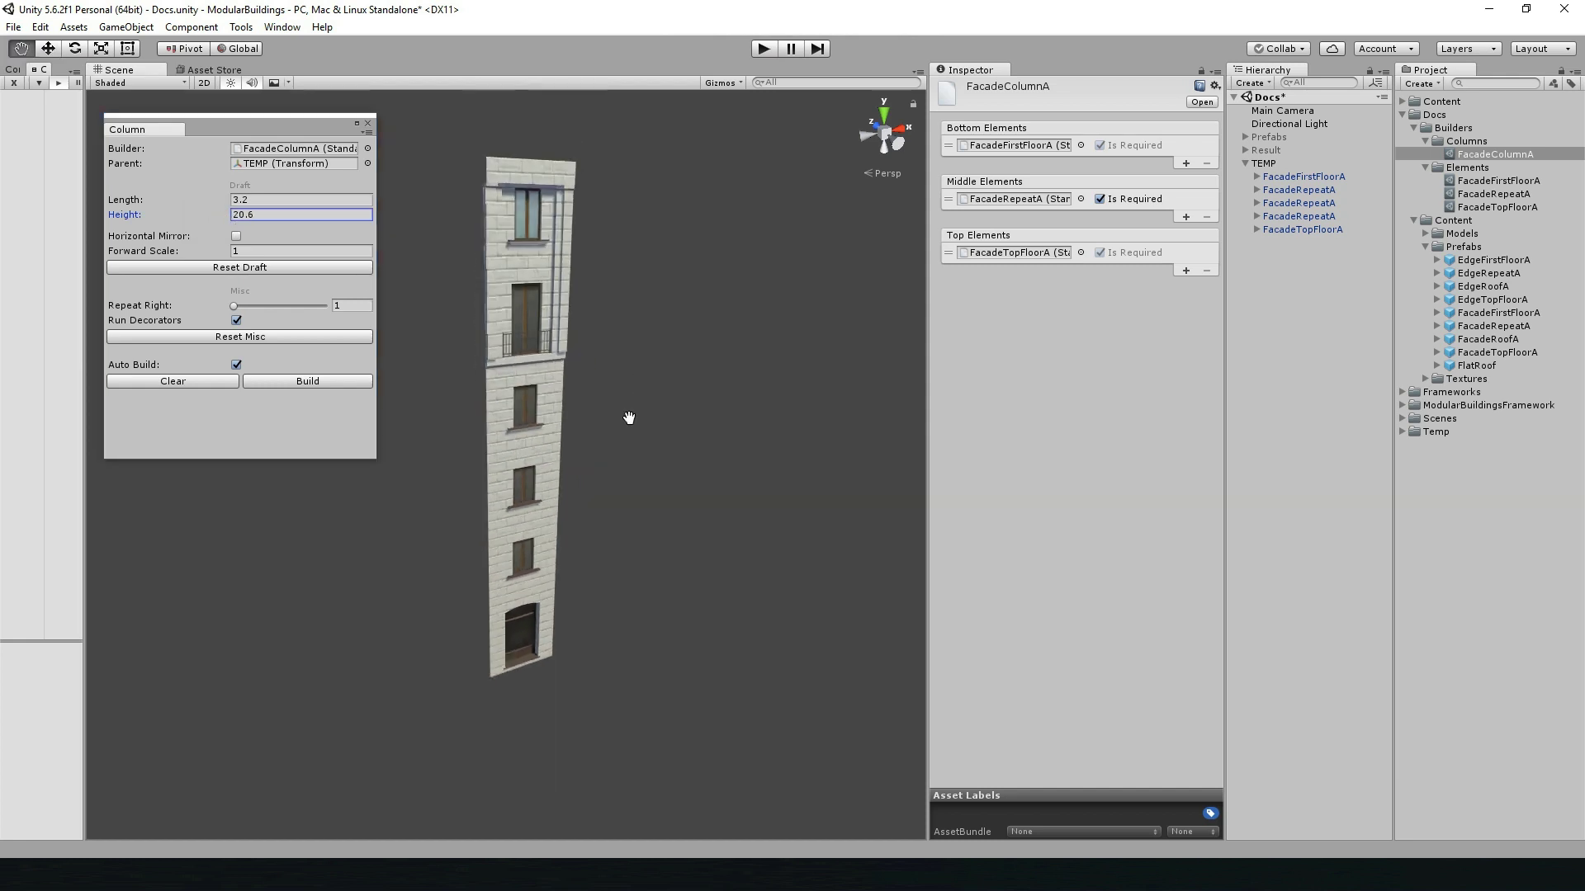
mouse_move(235, 306)
mouse_down()
mouse_move(259, 304)
mouse_move(240, 308)
mouse_up()
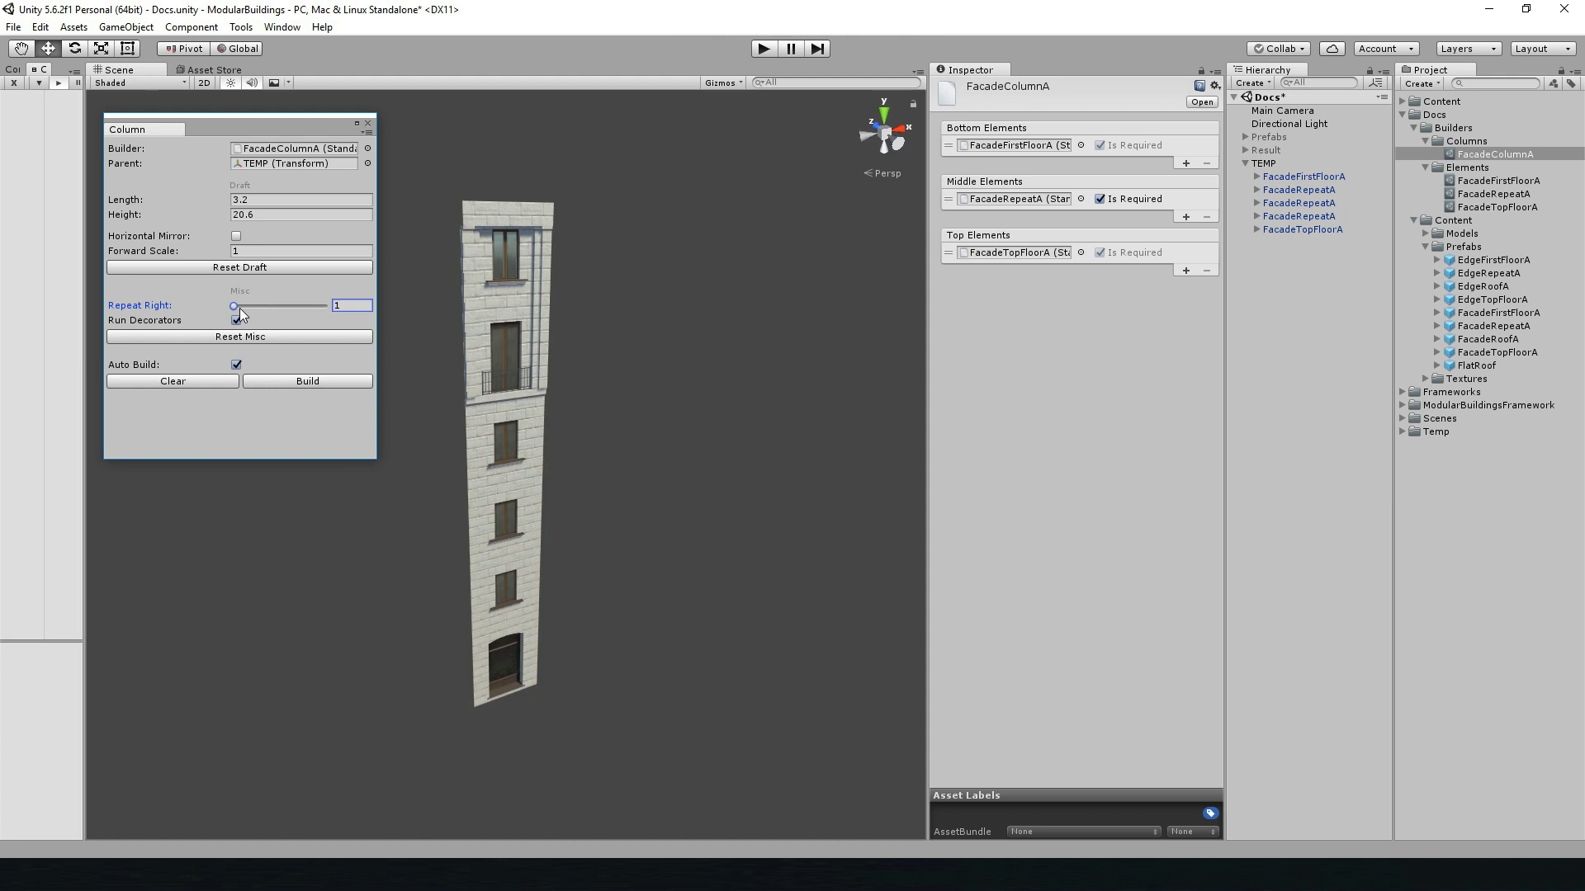
click(258, 268)
click(238, 363)
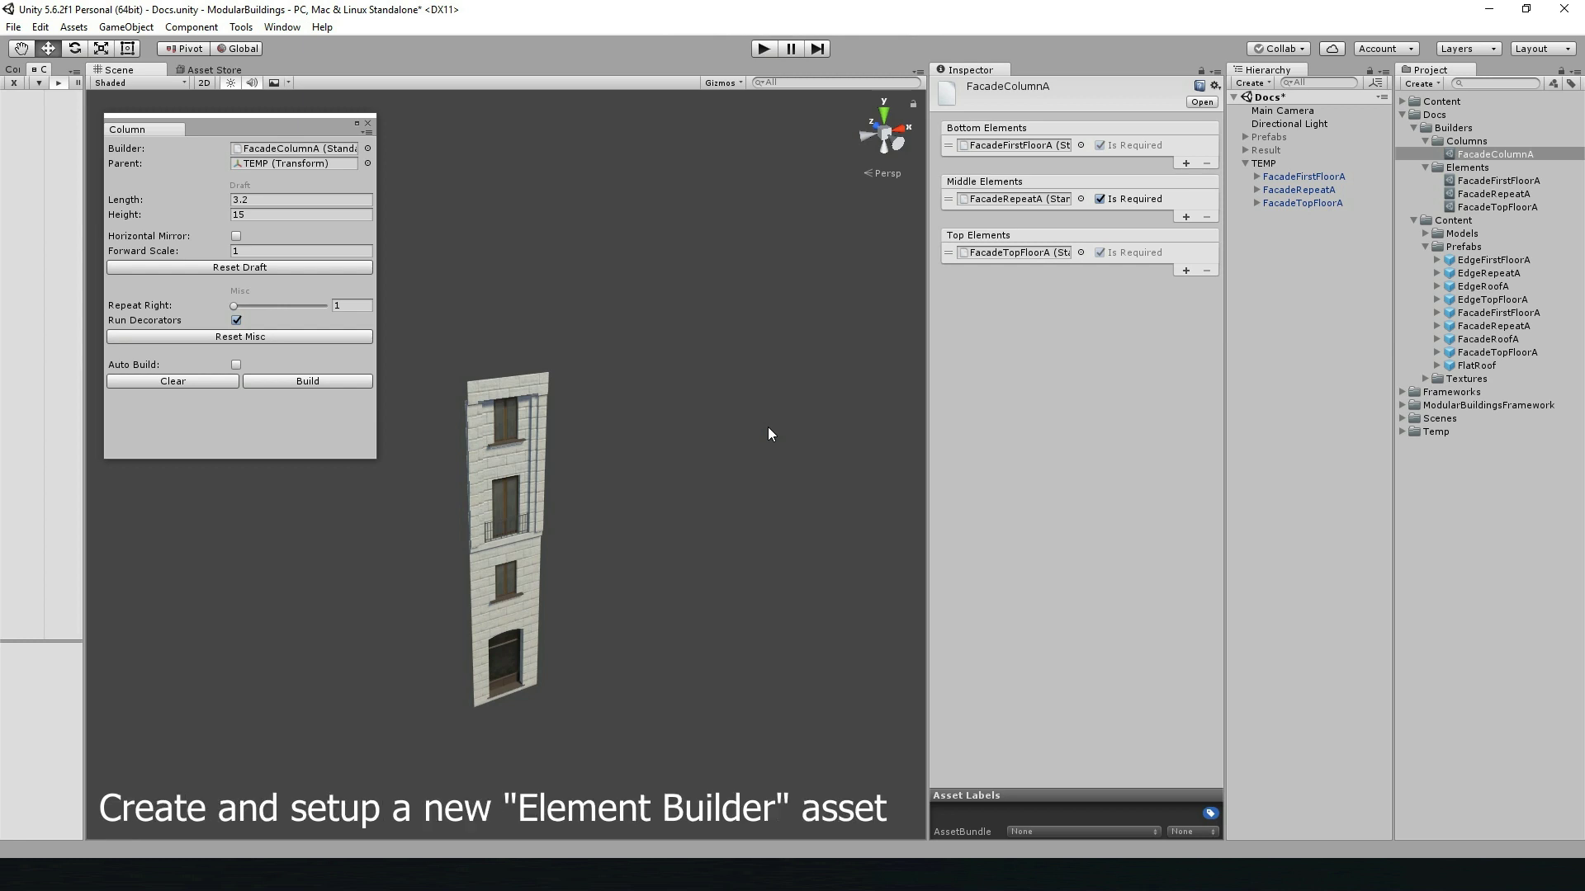
- Create a new Standard Element builder in the Elements folder
click(1466, 170)
mouse_move(293, 46)
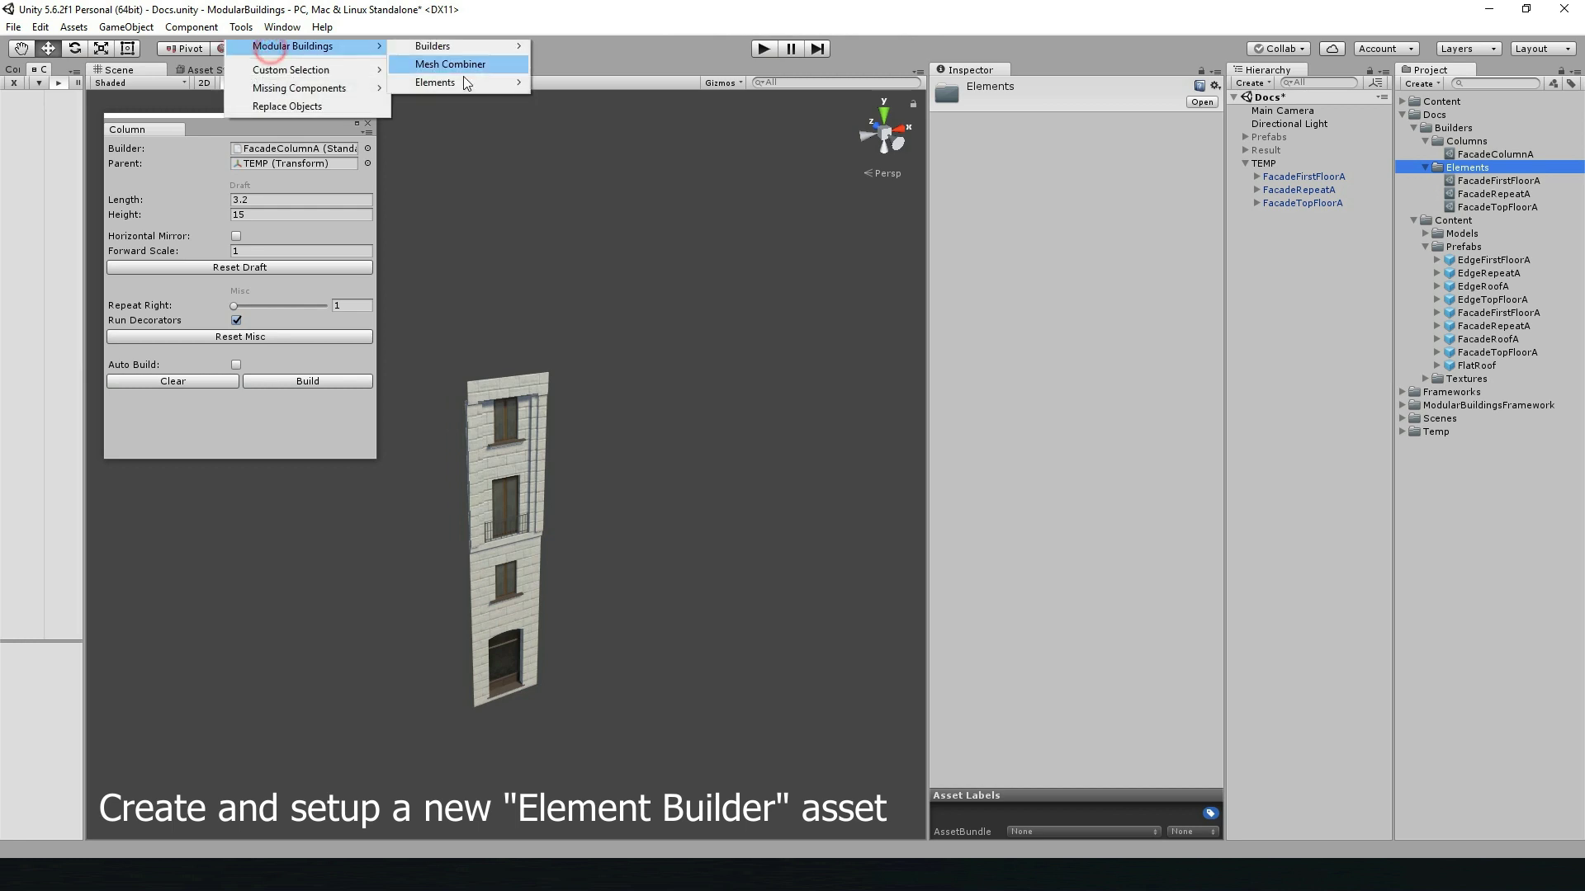
mouse_move(435, 83)
click(588, 155)
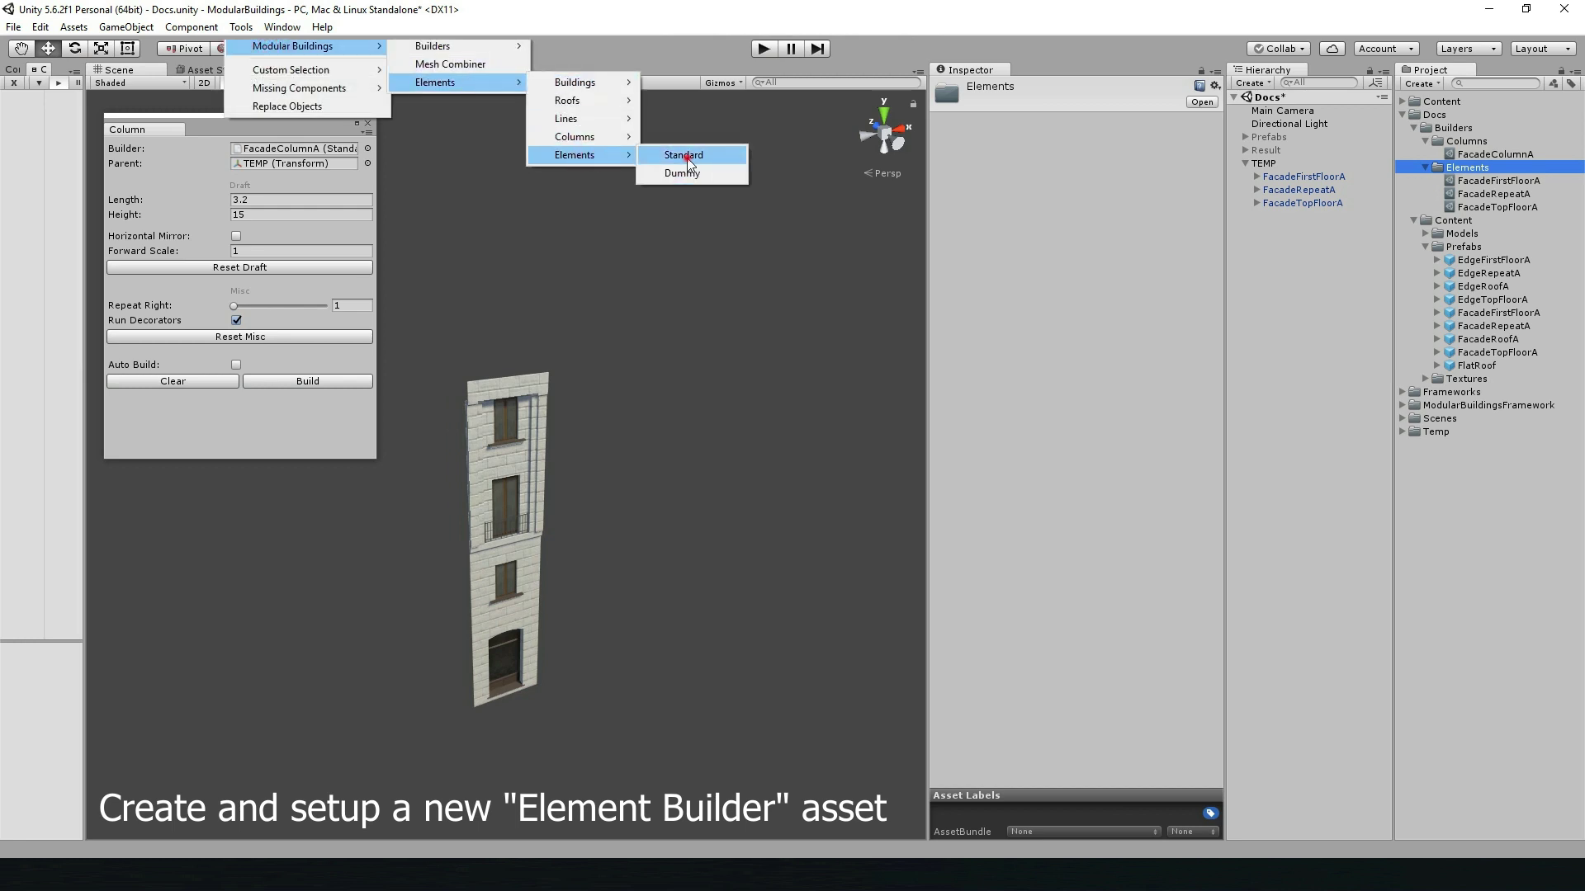
click(685, 156)
- Name it FacadeRoofA and add the FacadeRoofA prefab to its Prefabs list
click(1506, 368)
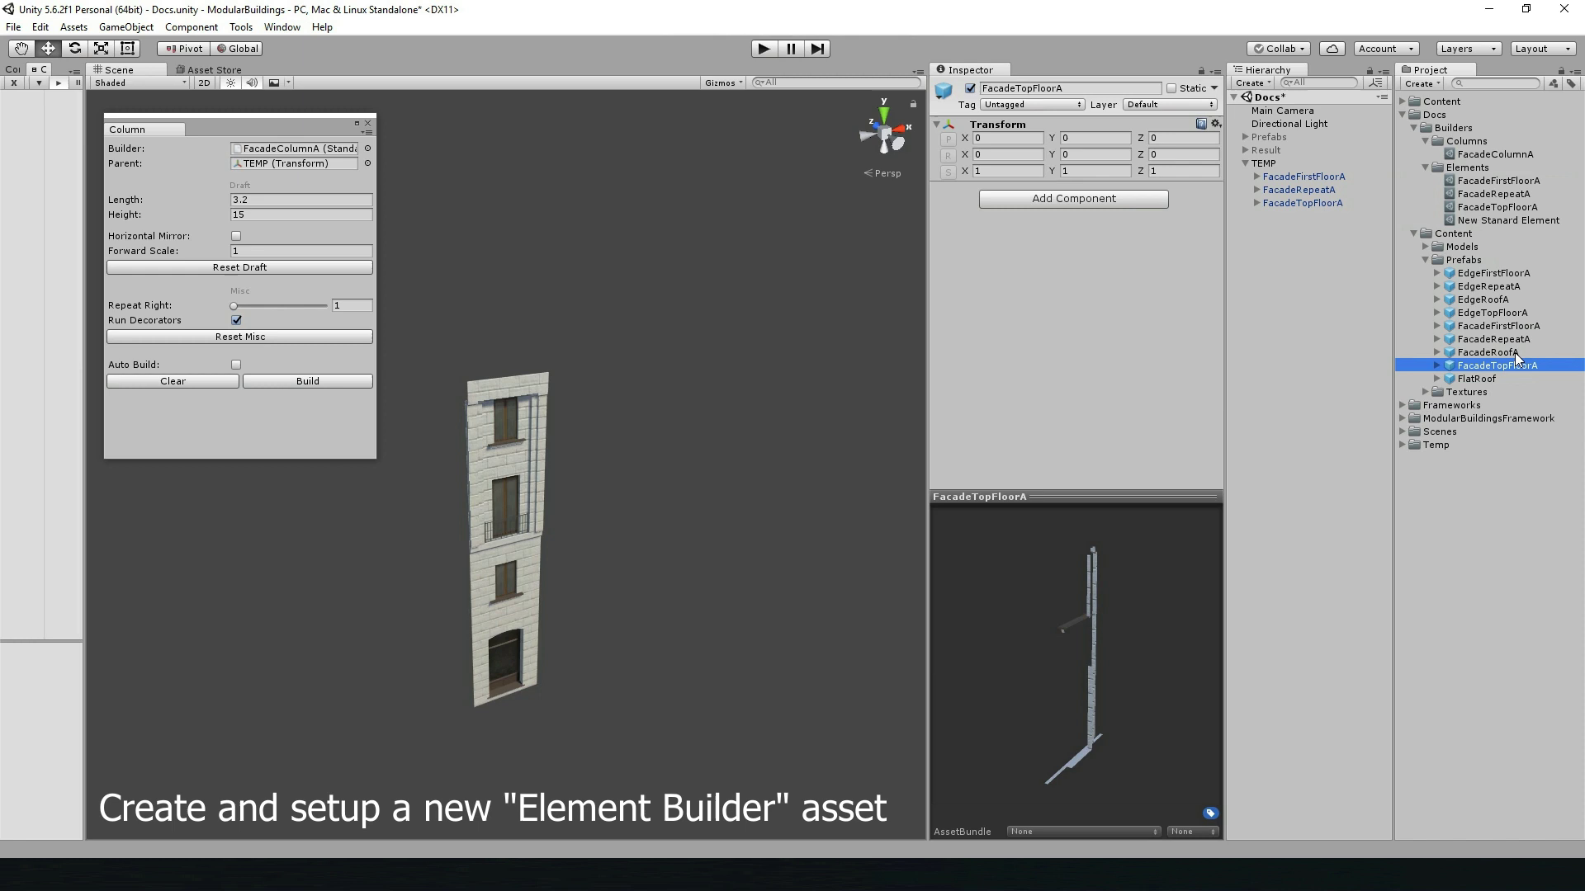
click(1516, 352)
key(F2)
key(ctrl+c)
click(1509, 220)
key(F2)
key(ctrl+v)
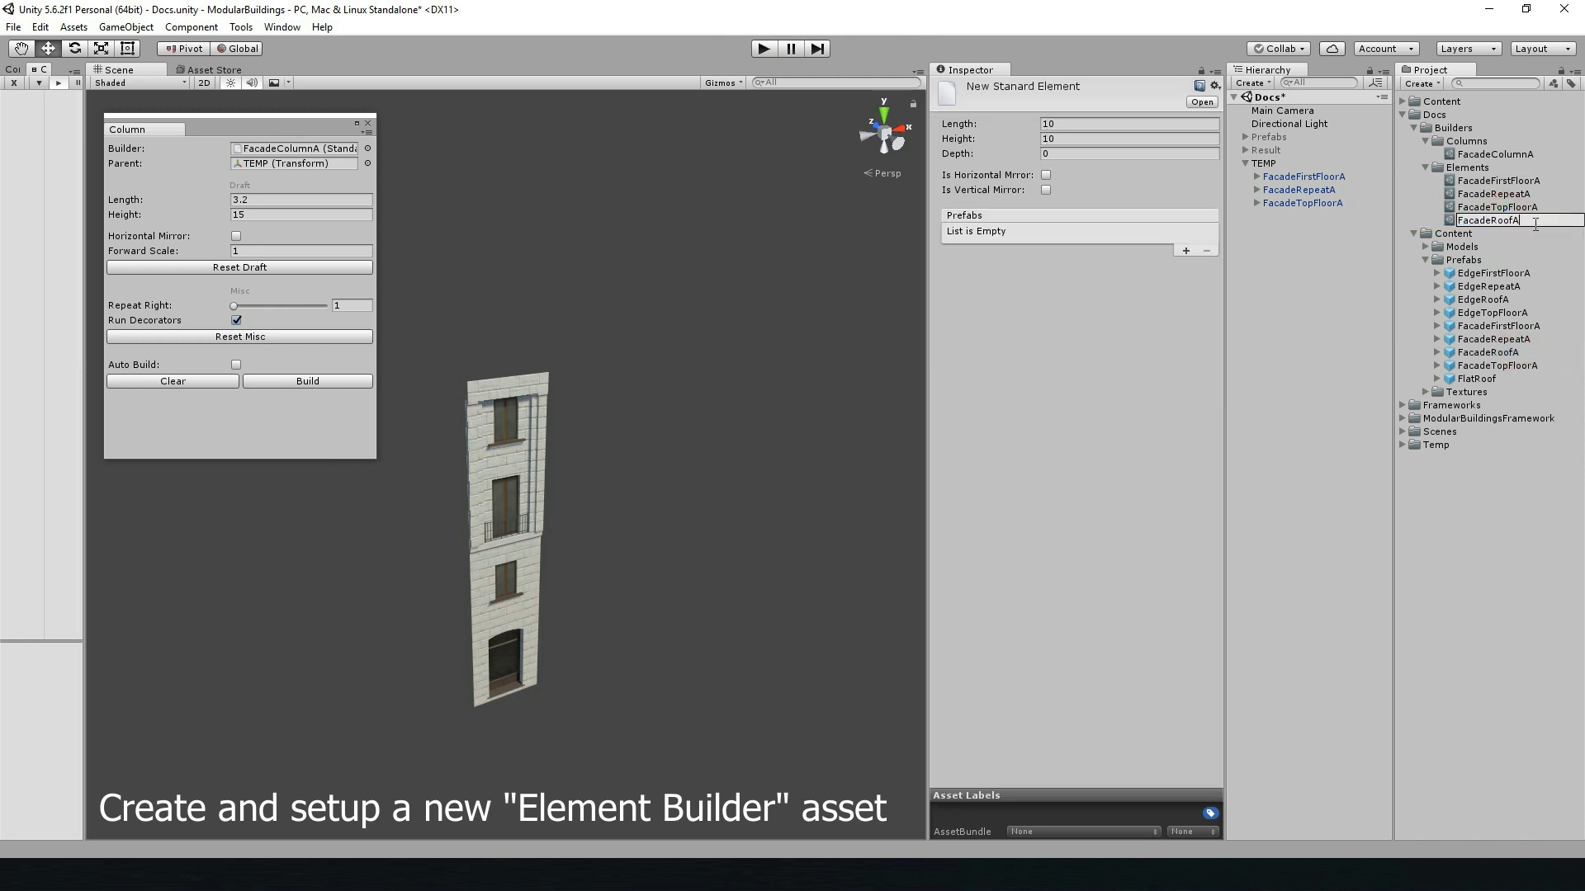
key(Return)
click(1186, 251)
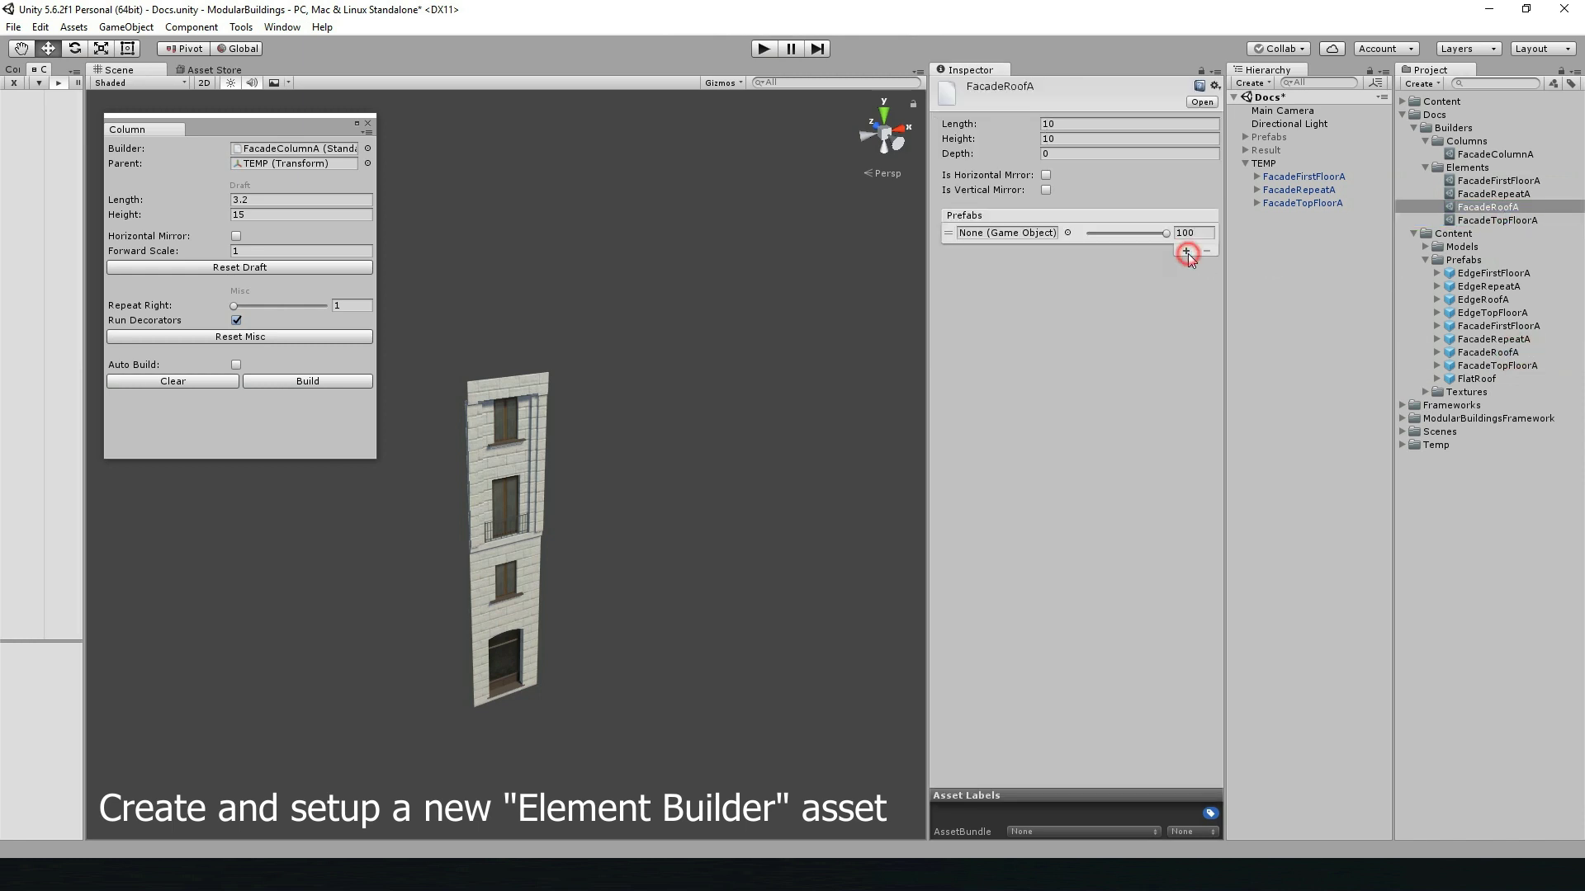
drag(1488, 352, 1047, 240)
- Clear the built column and place a FacadeRoofA piece in the scene
click(227, 378)
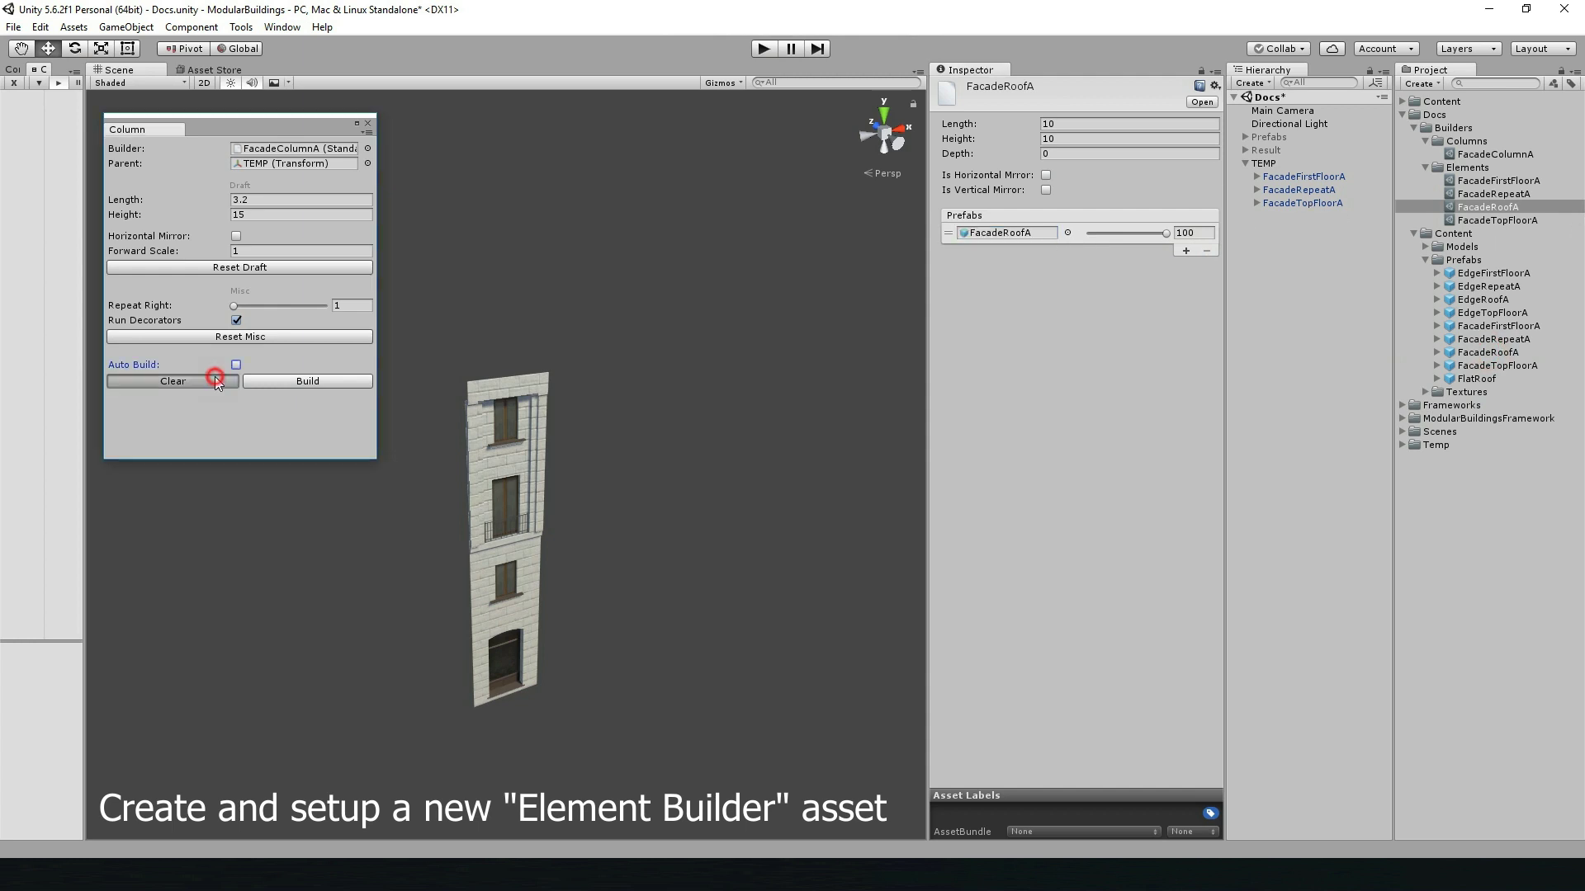
drag(1490, 367, 743, 443)
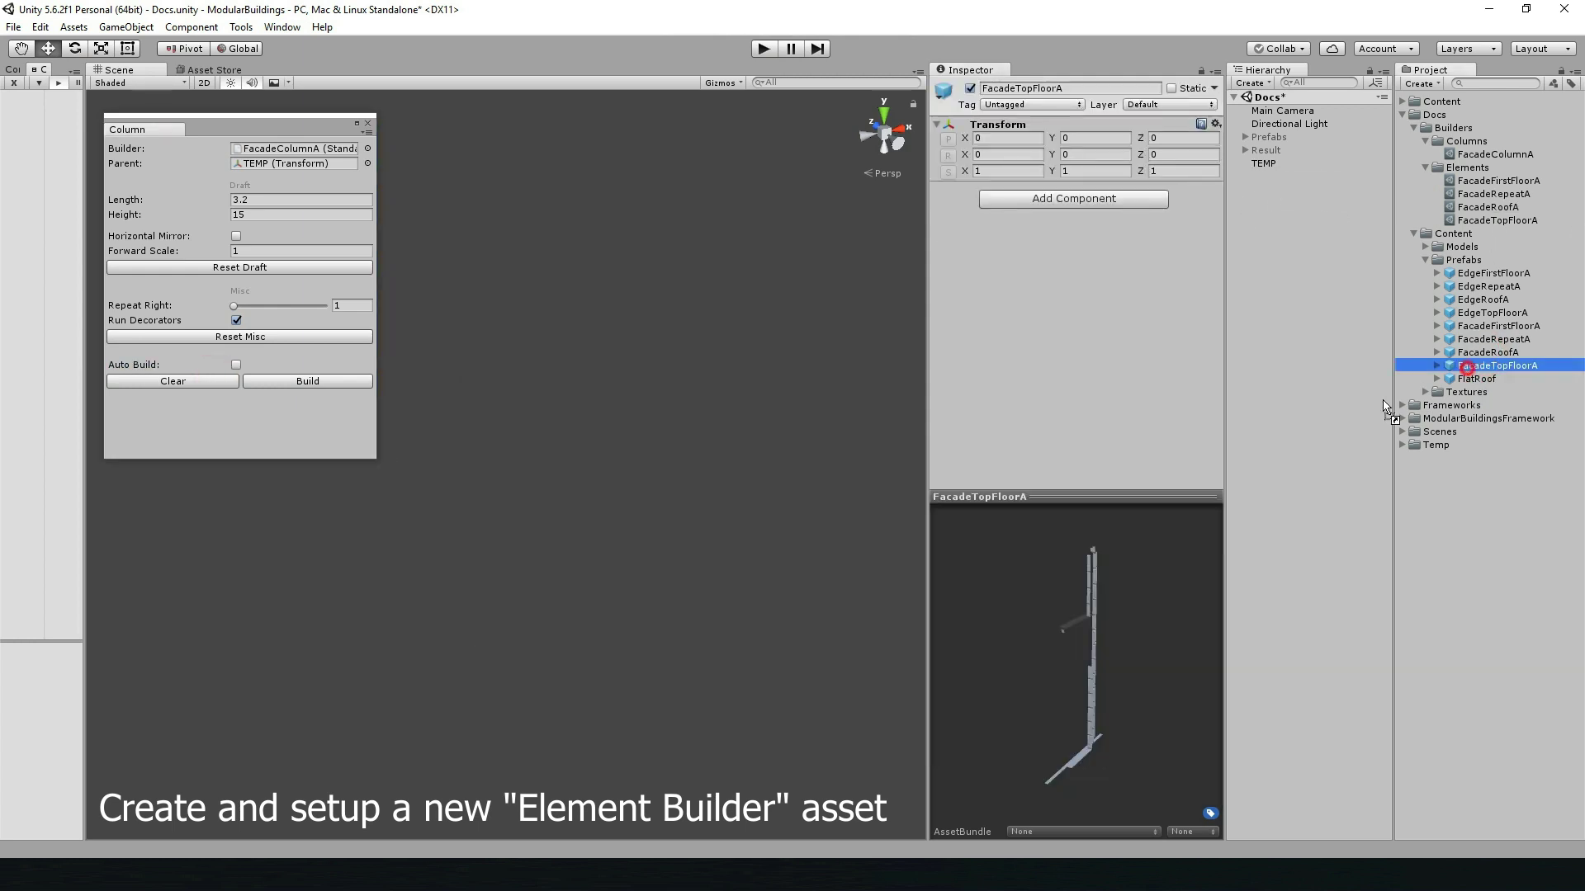
key(Delete)
drag(1488, 352, 631, 461)
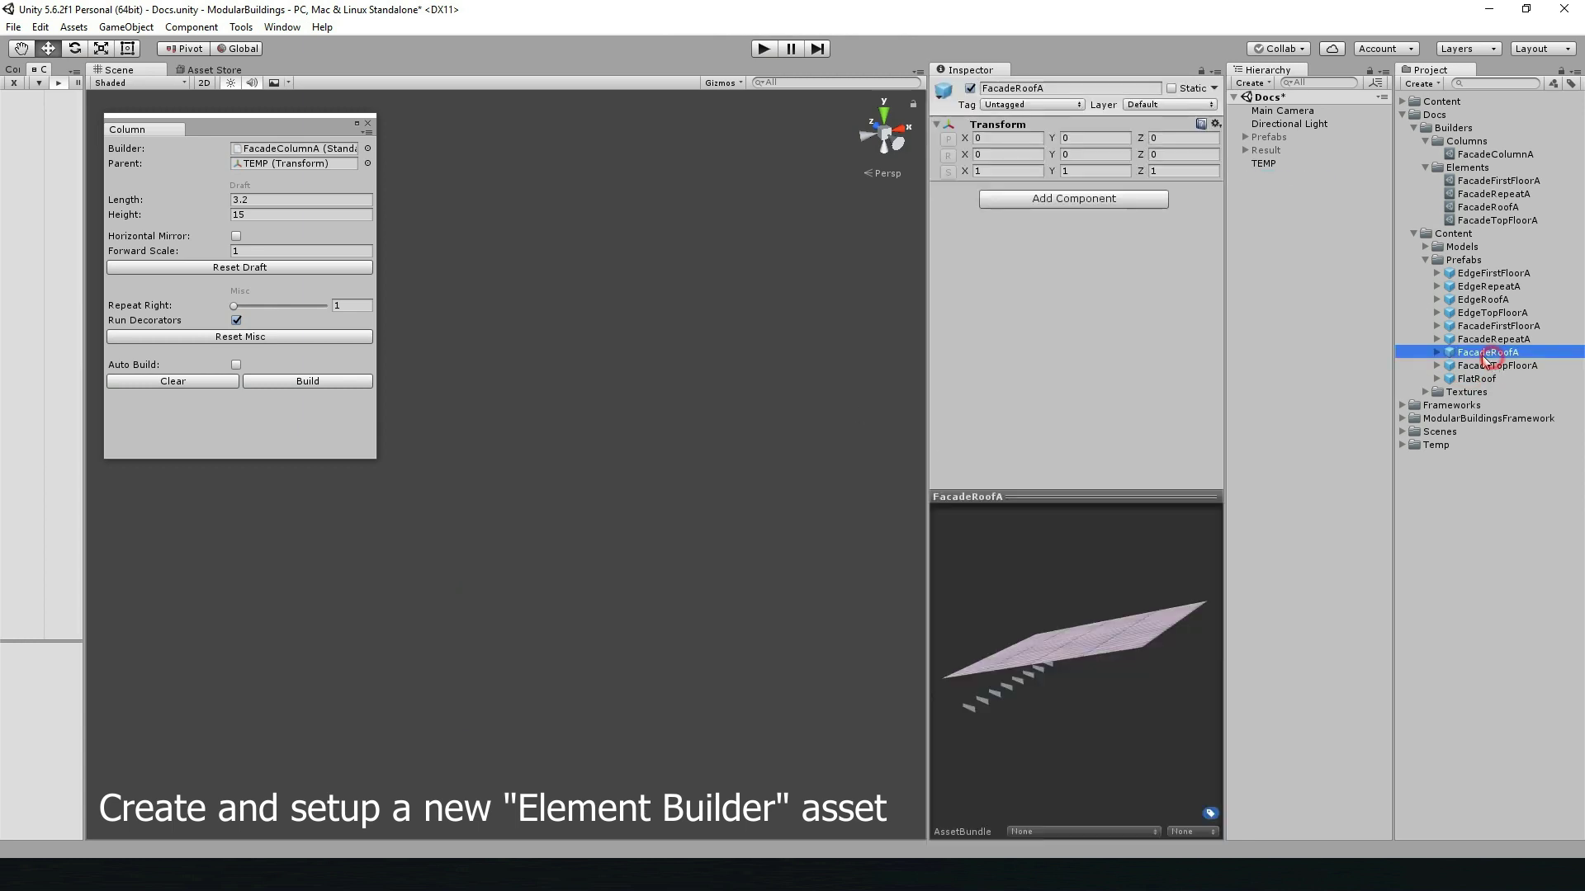
- Duplicate the roof piece, raise the copy and set its X position to 3.2
key(f)
key(ctrl+d)
mouse_move(438, 534)
mouse_down()
mouse_move(615, 413)
mouse_move(513, 391)
mouse_move(582, 424)
mouse_move(656, 398)
mouse_up()
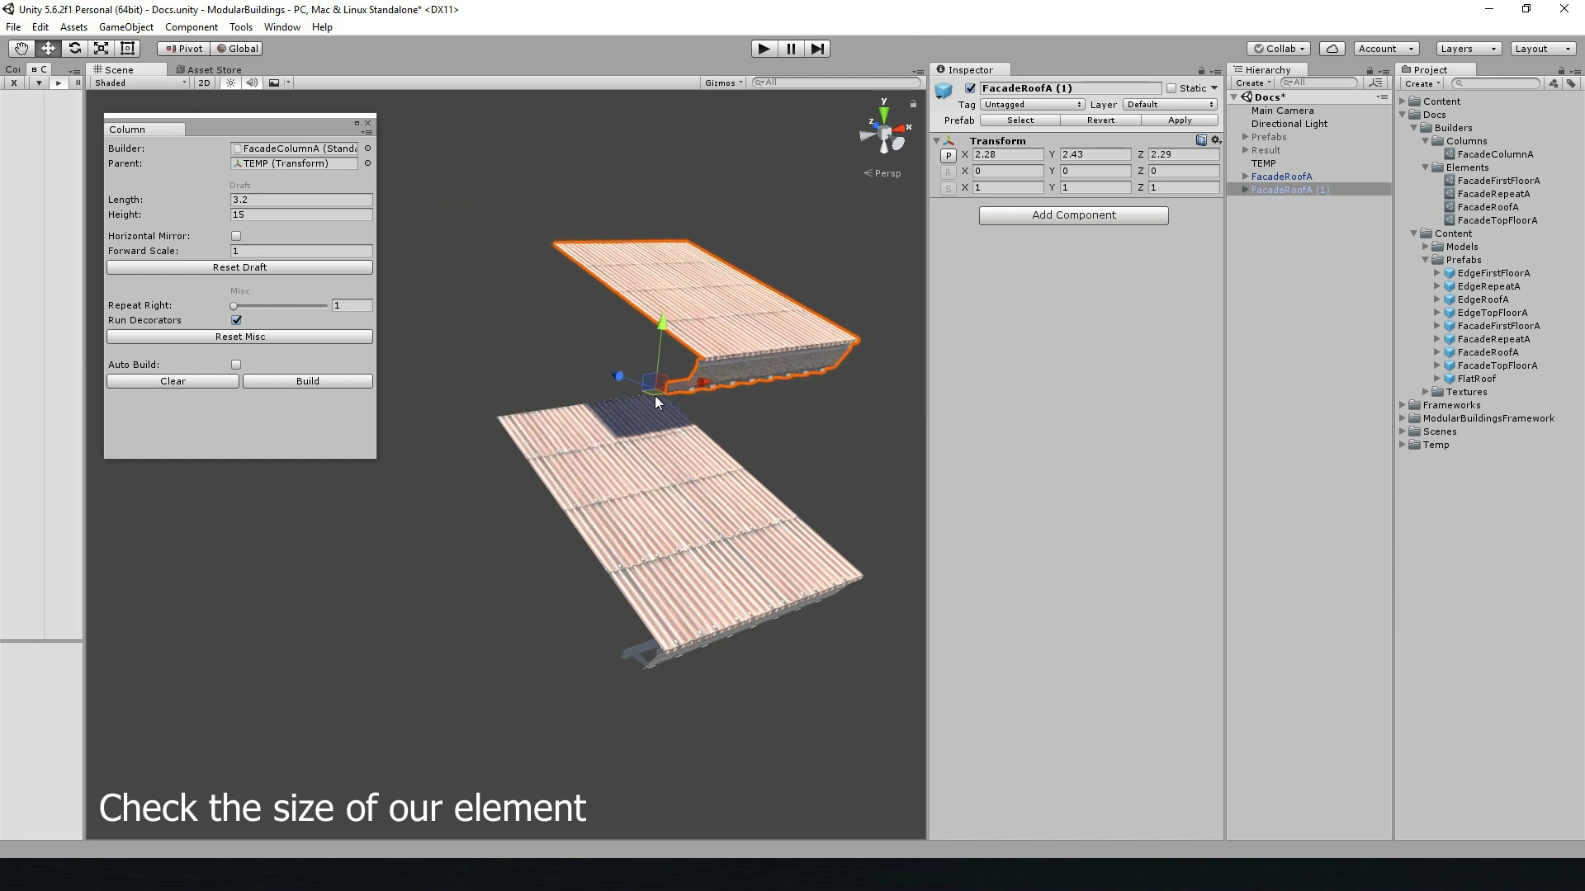
scroll(695, 449, up, 3)
click(1000, 155)
text(3.2)
key(Return)
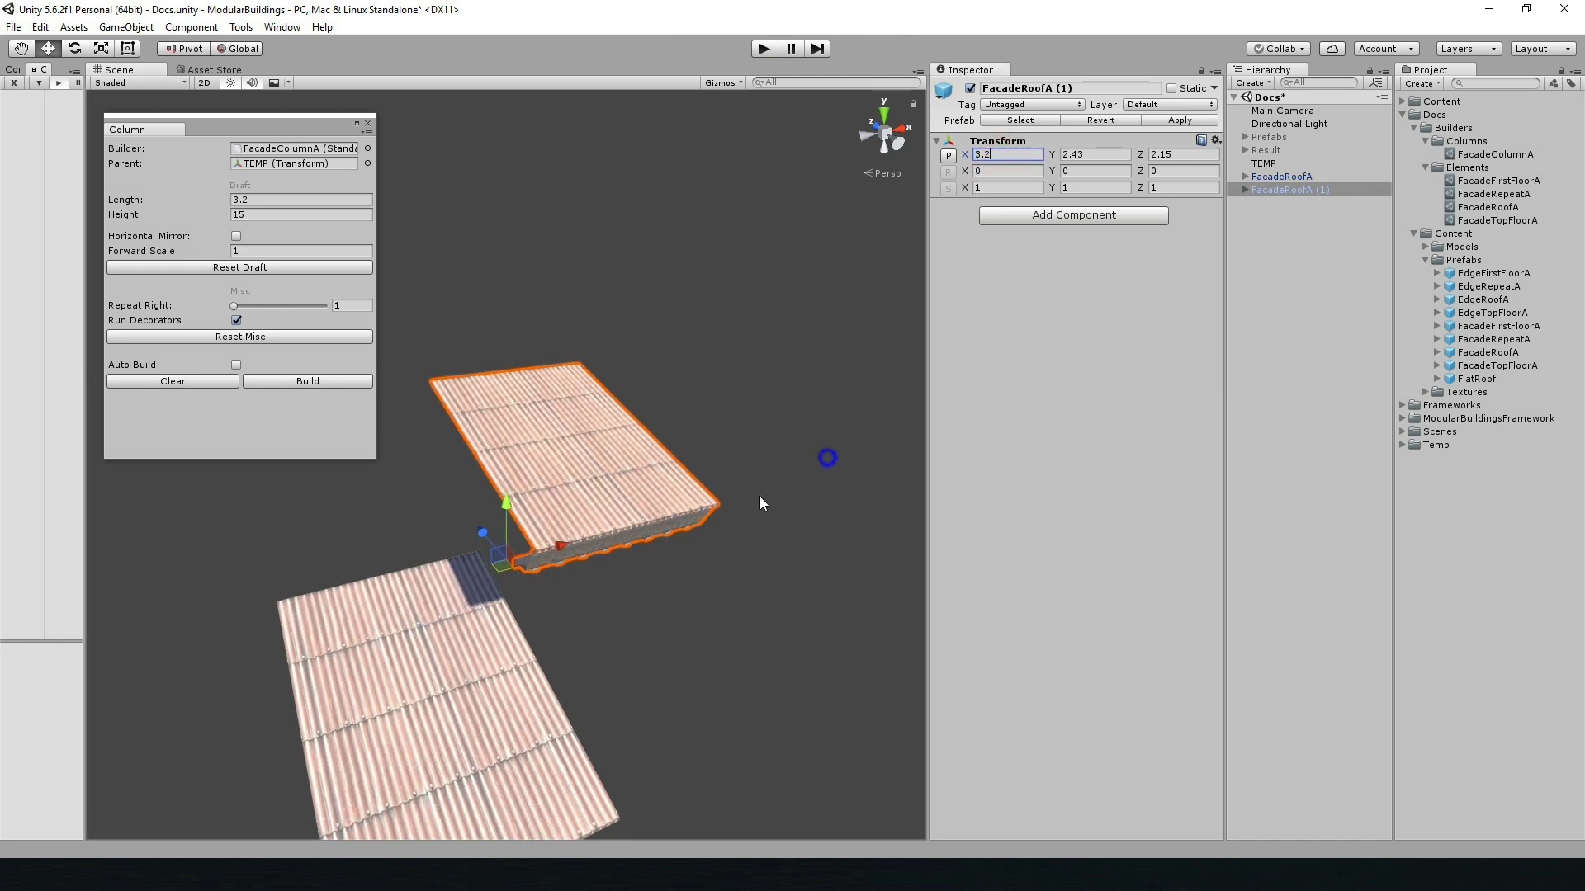
- Move the copy to Y 2 and Z 3.2 against the first roof piece
alt+drag(759, 497, 690, 502)
scroll(735, 437, up, 3)
drag(735, 438, 626, 428)
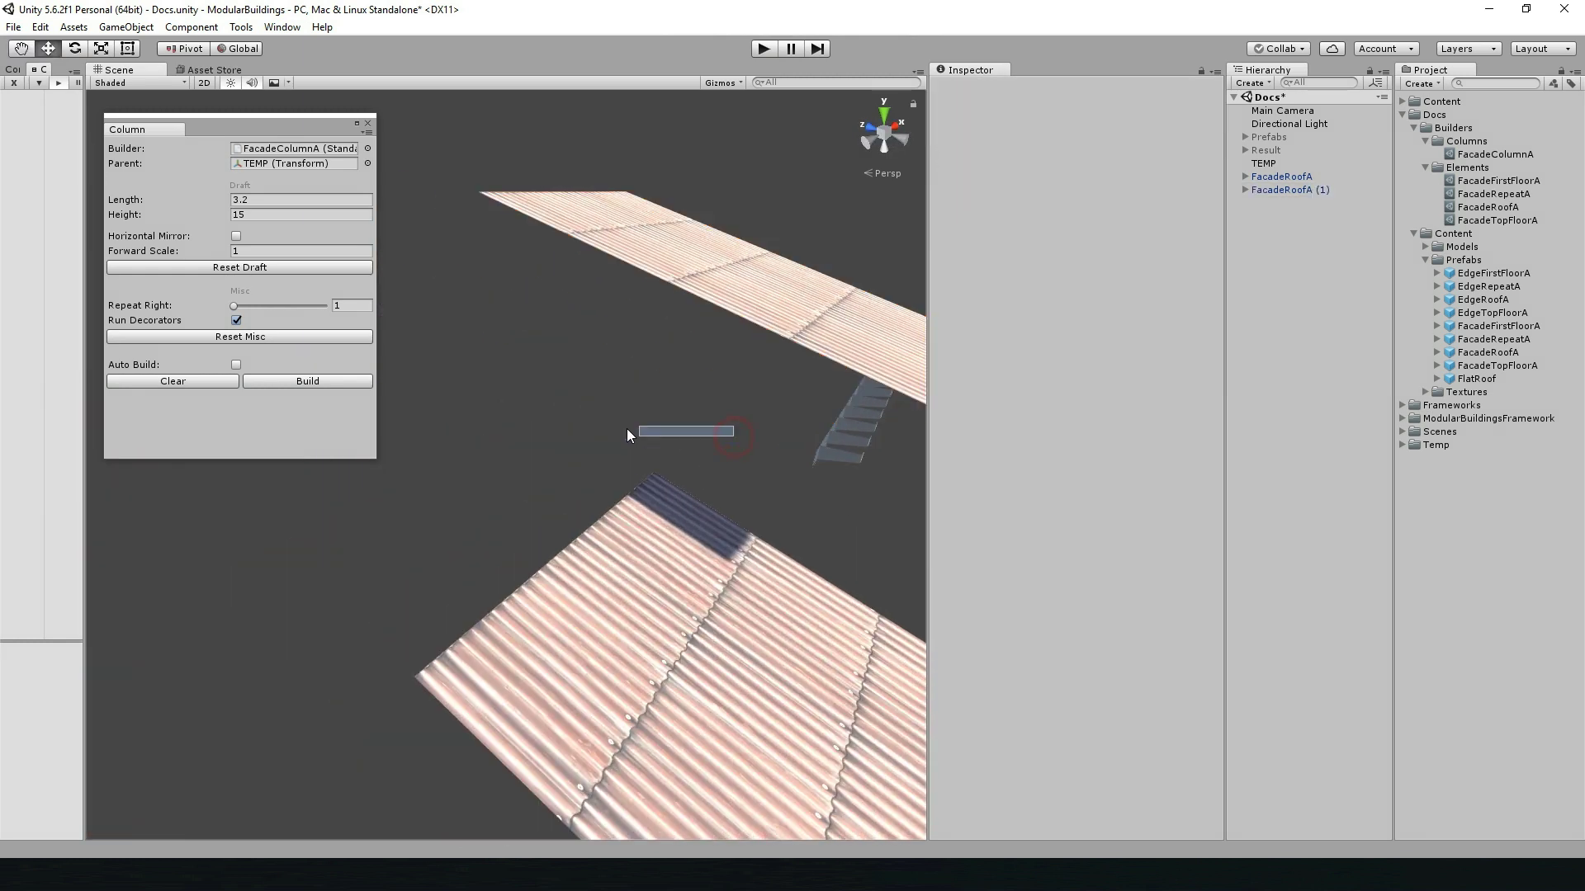
drag(762, 460, 635, 434)
scroll(636, 434, up, 6)
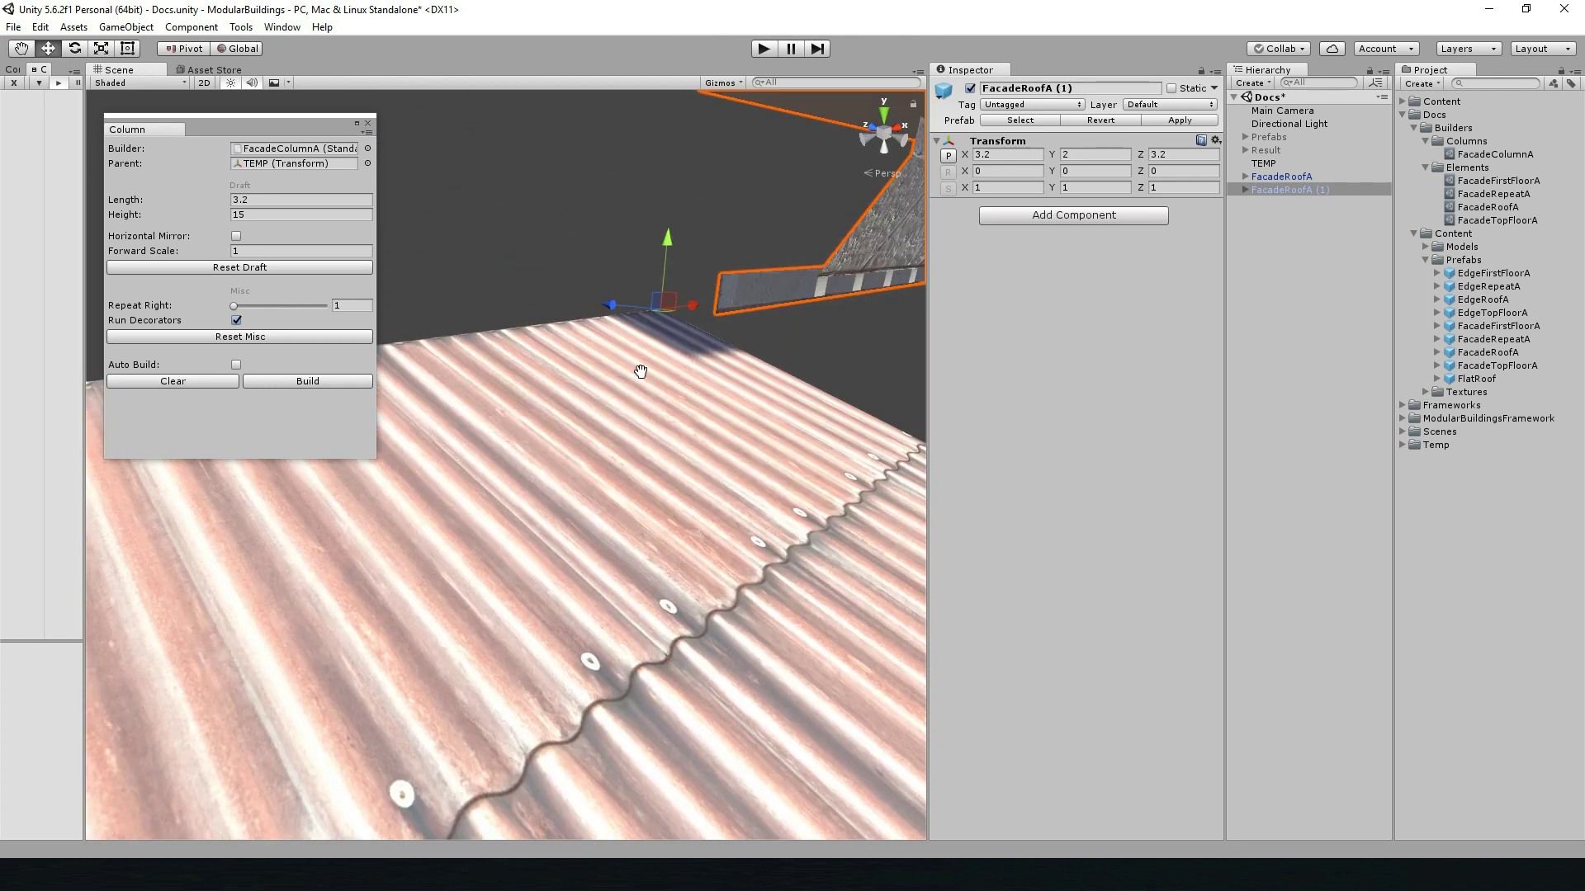
scroll(641, 372, down, 8)
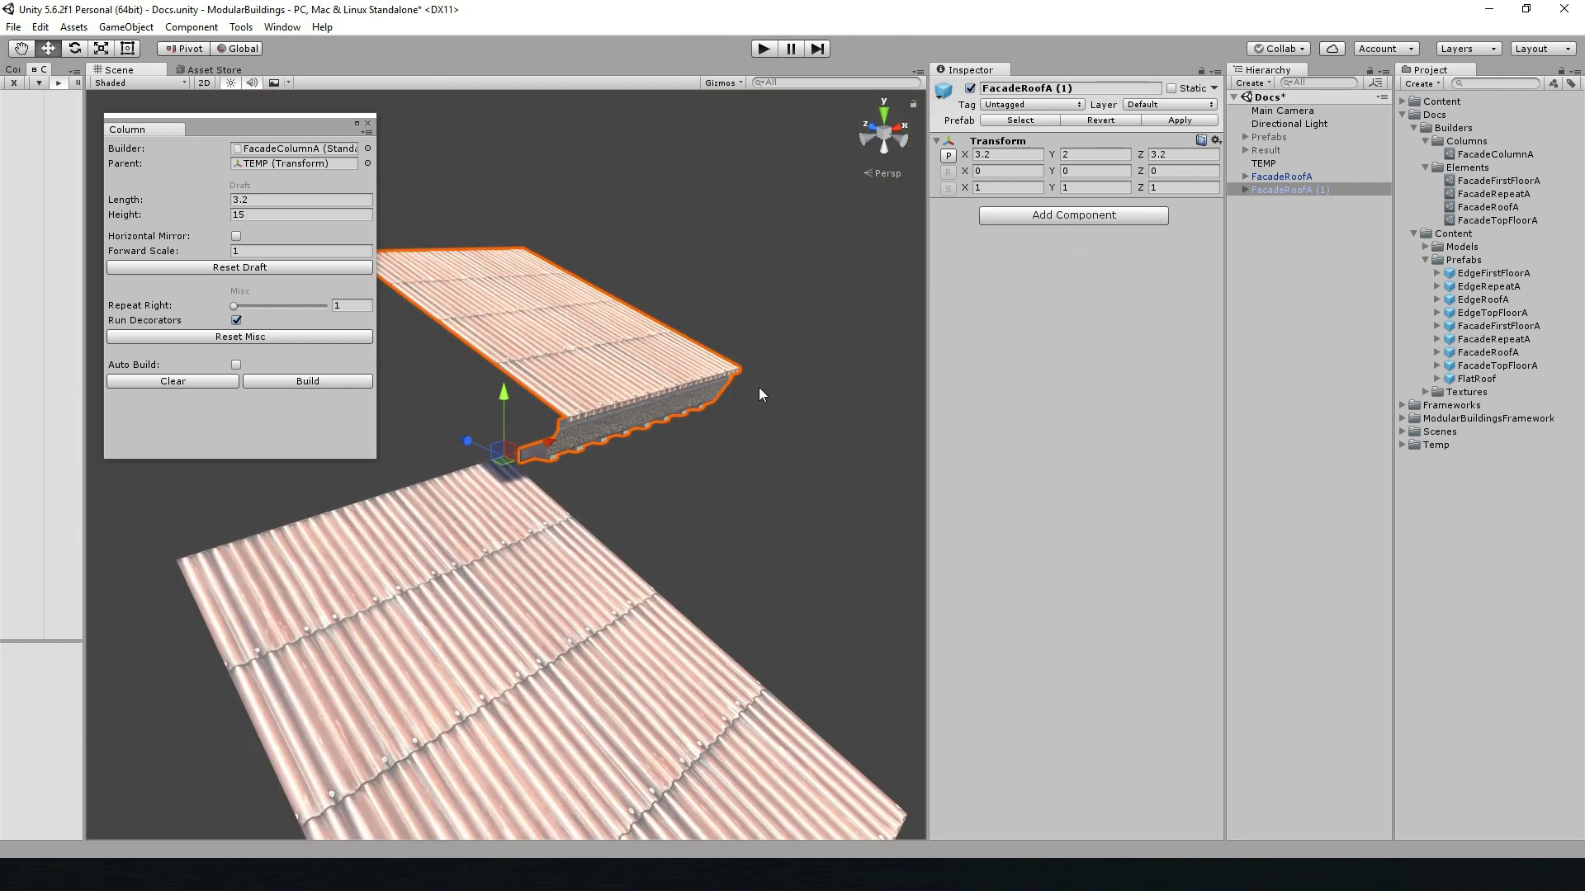
scroll(761, 395, down, 3)
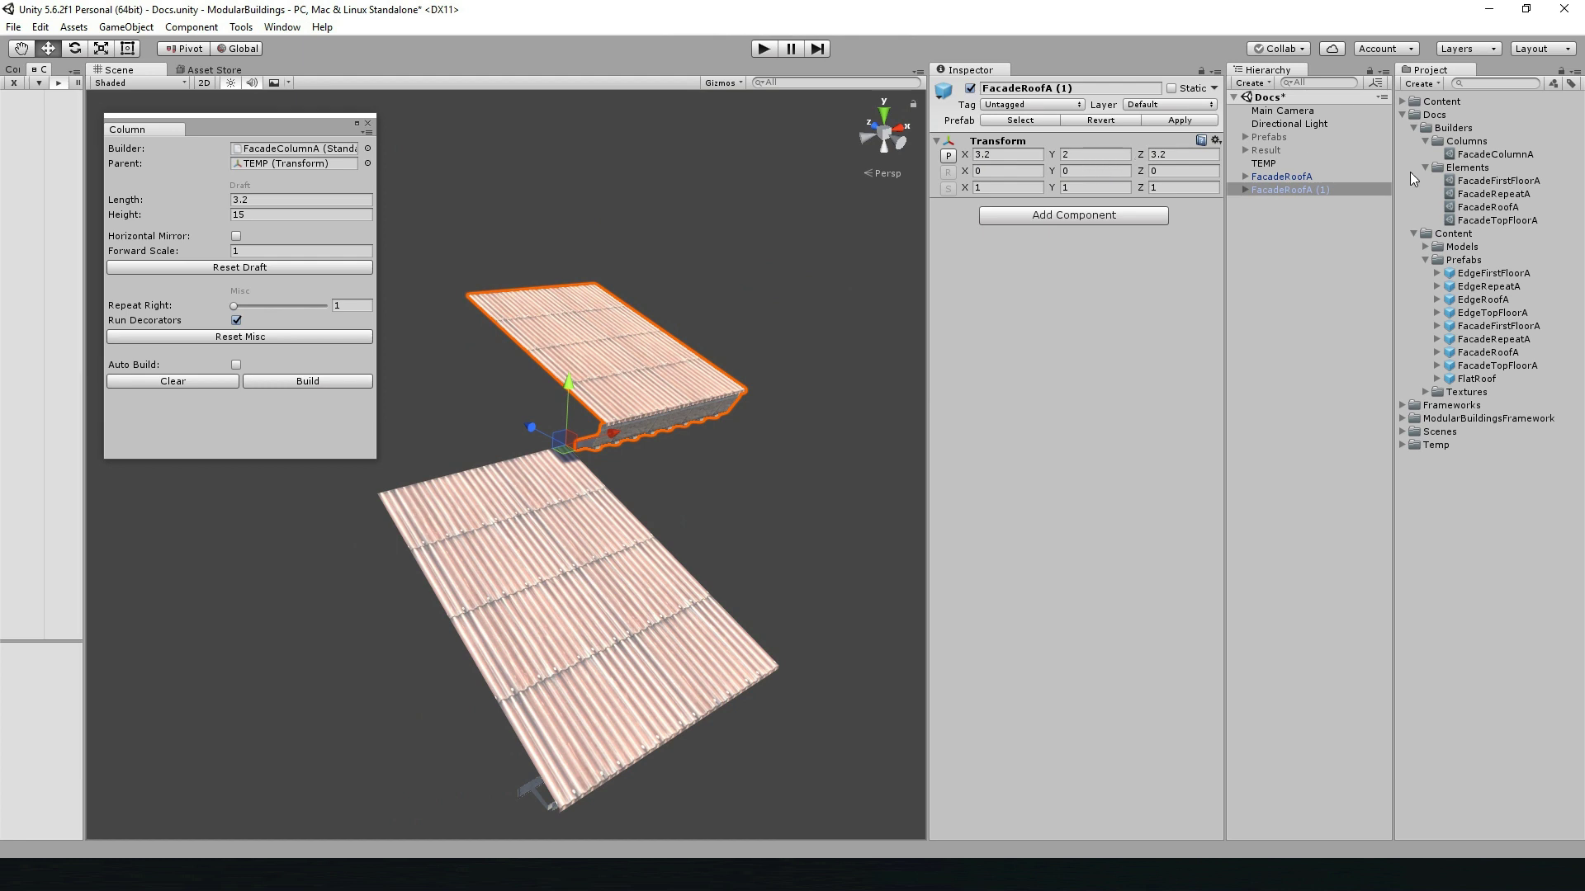
- Give FacadeRoofA length 3.2, height 2 and depth 3.2, then remove the duplicate roof pieces
click(1491, 221)
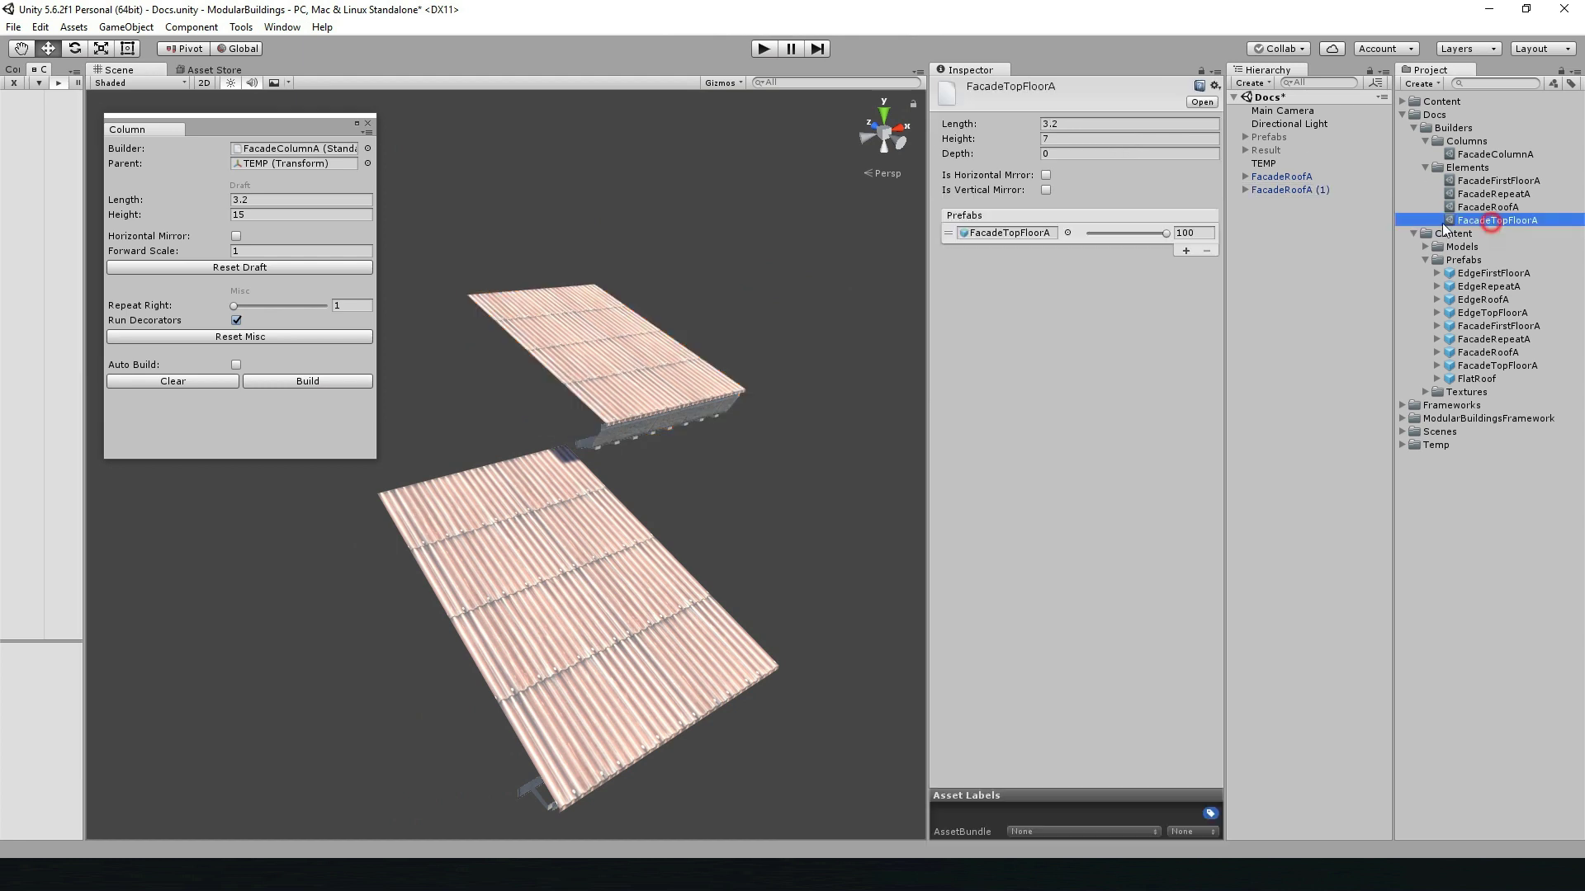
click(1504, 207)
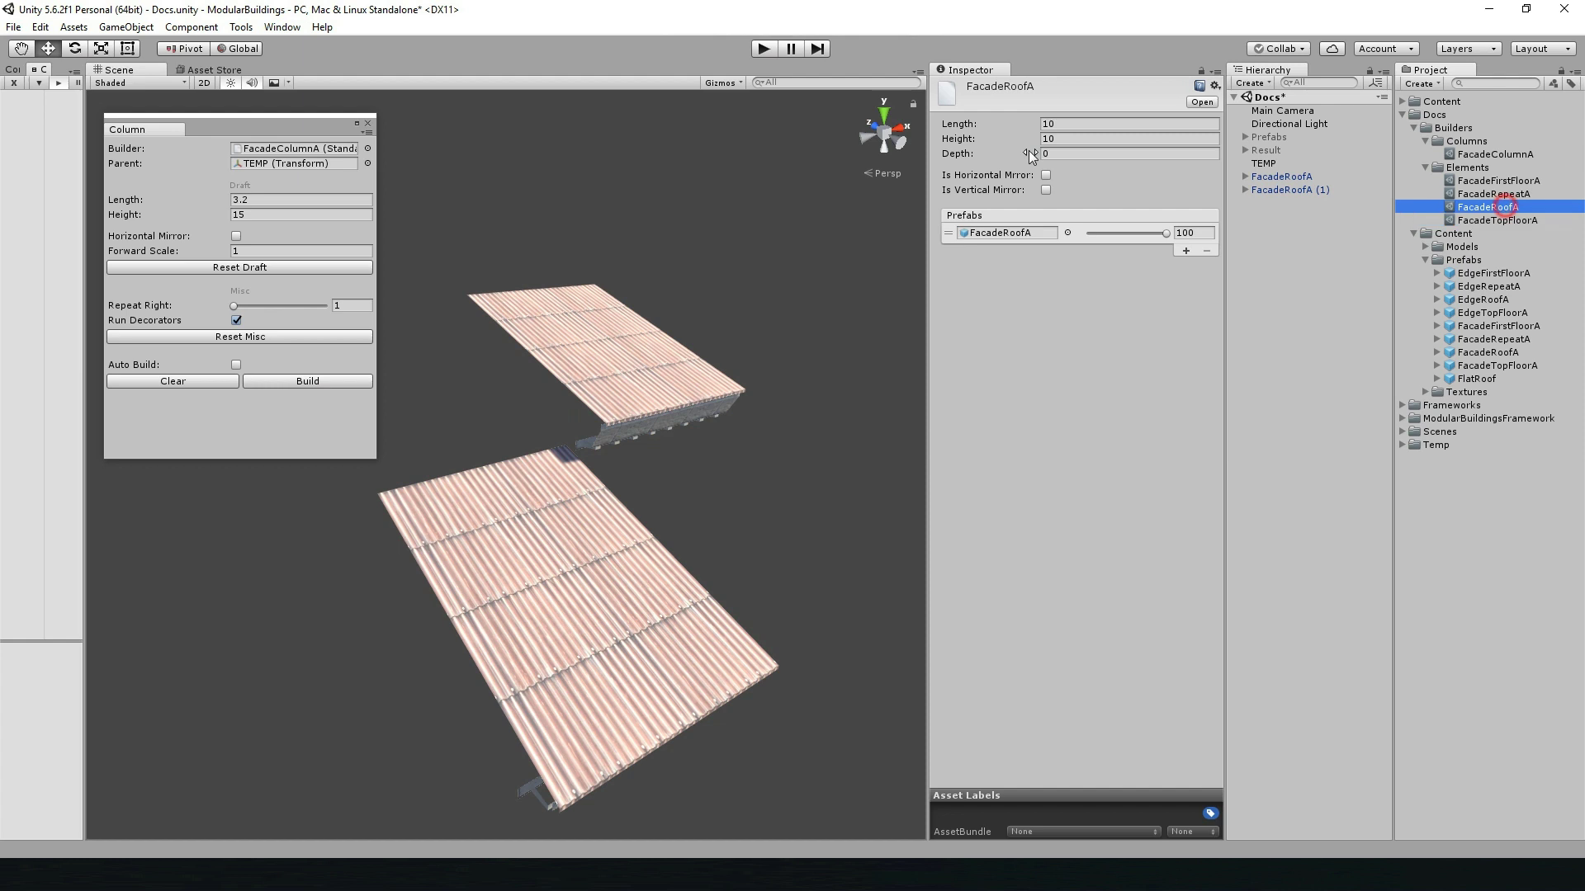
click(1066, 122)
text(3.2)
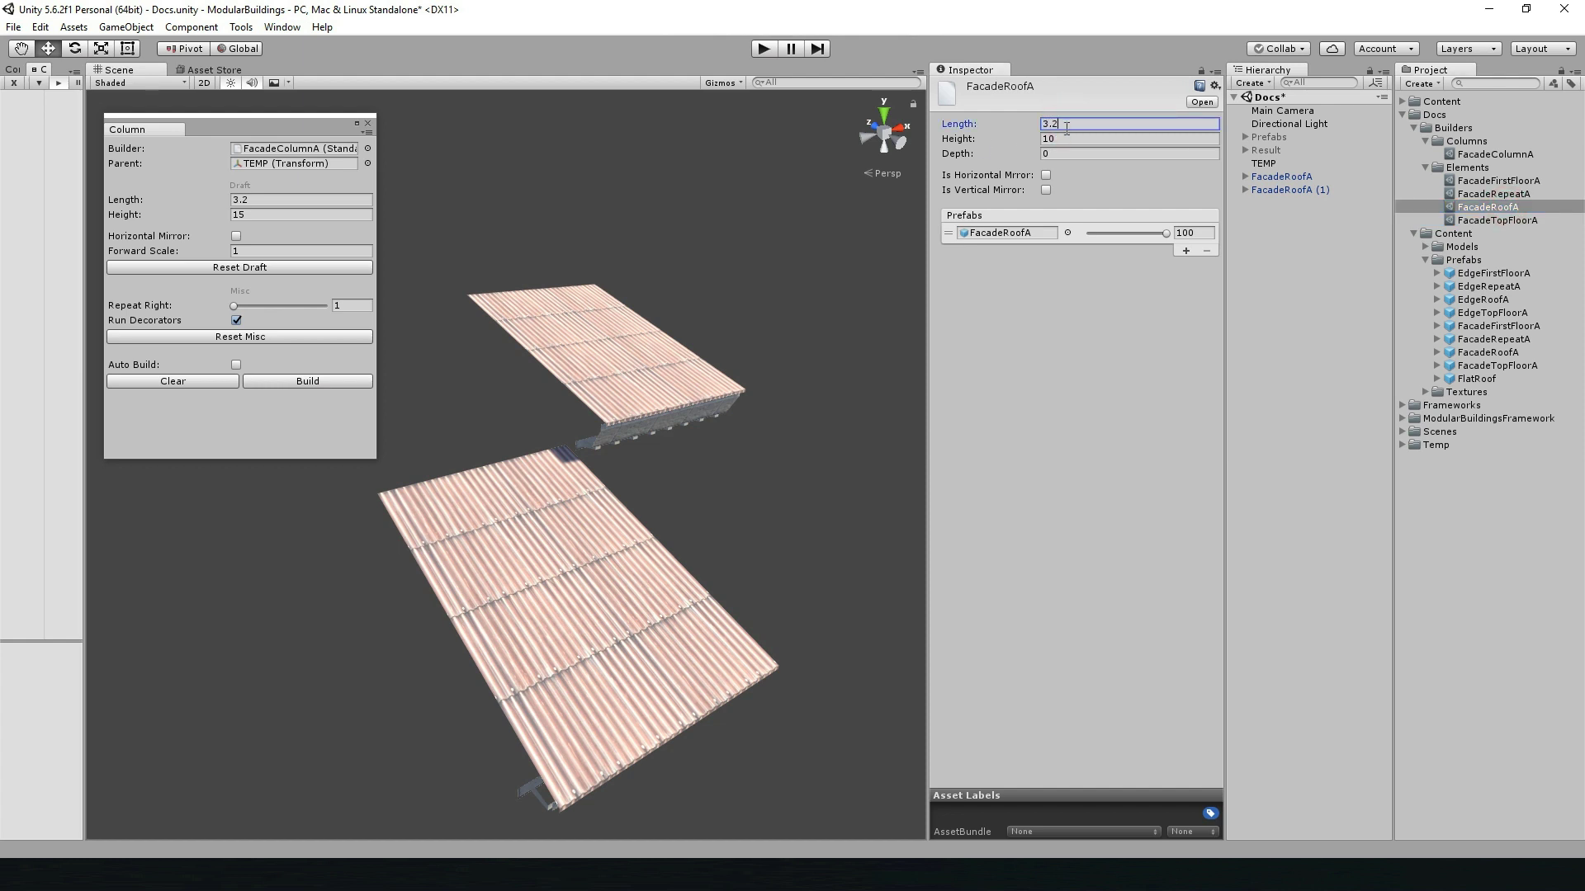
click(1066, 137)
text(2)
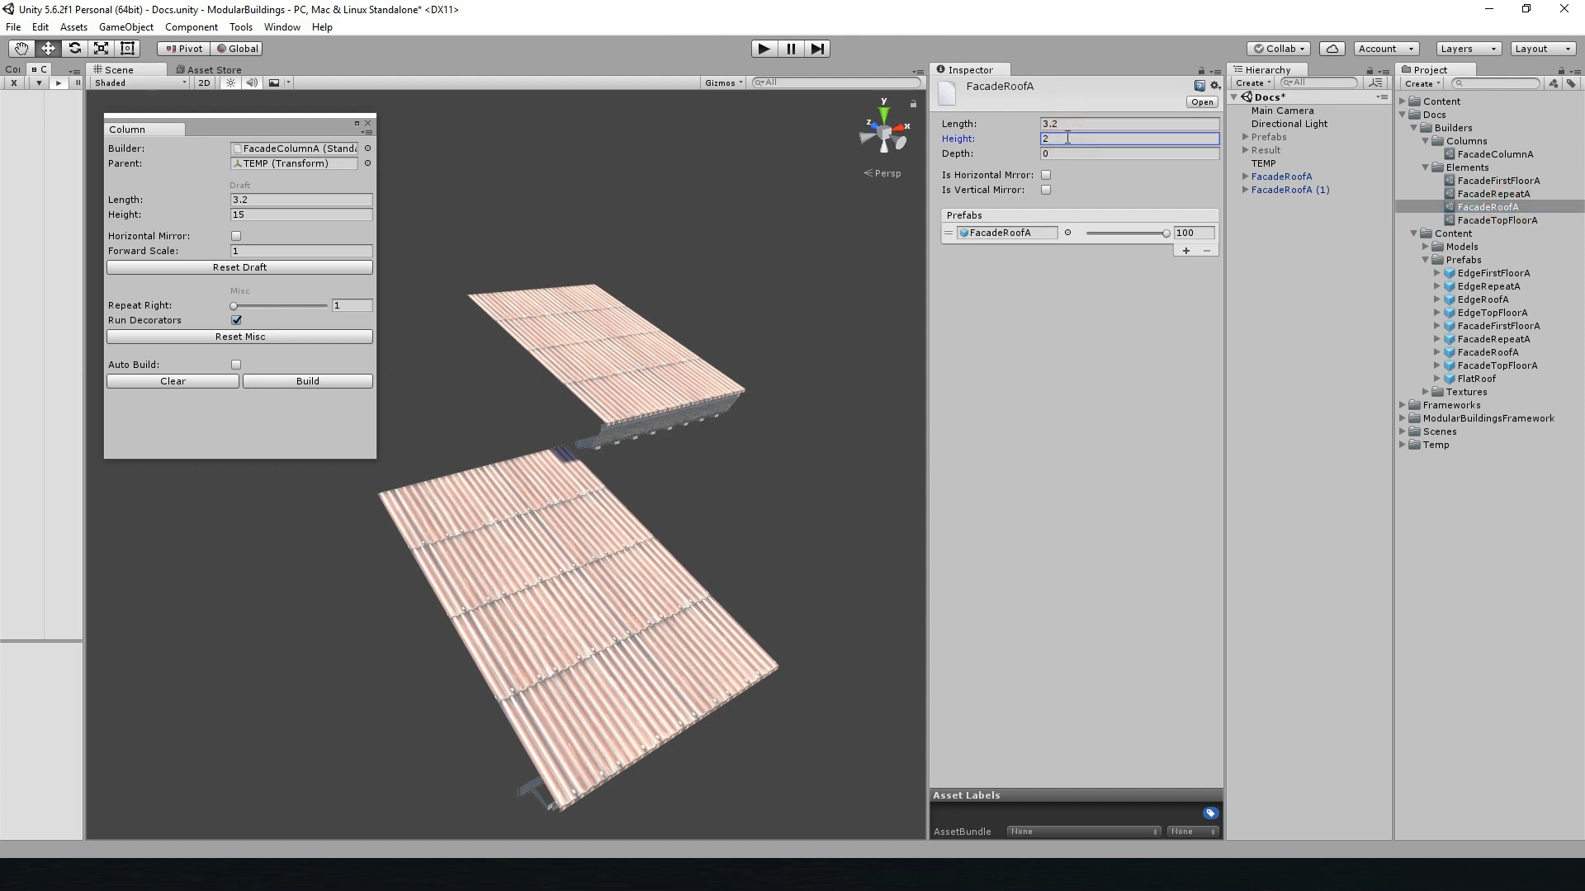
click(1067, 153)
text(3.2)
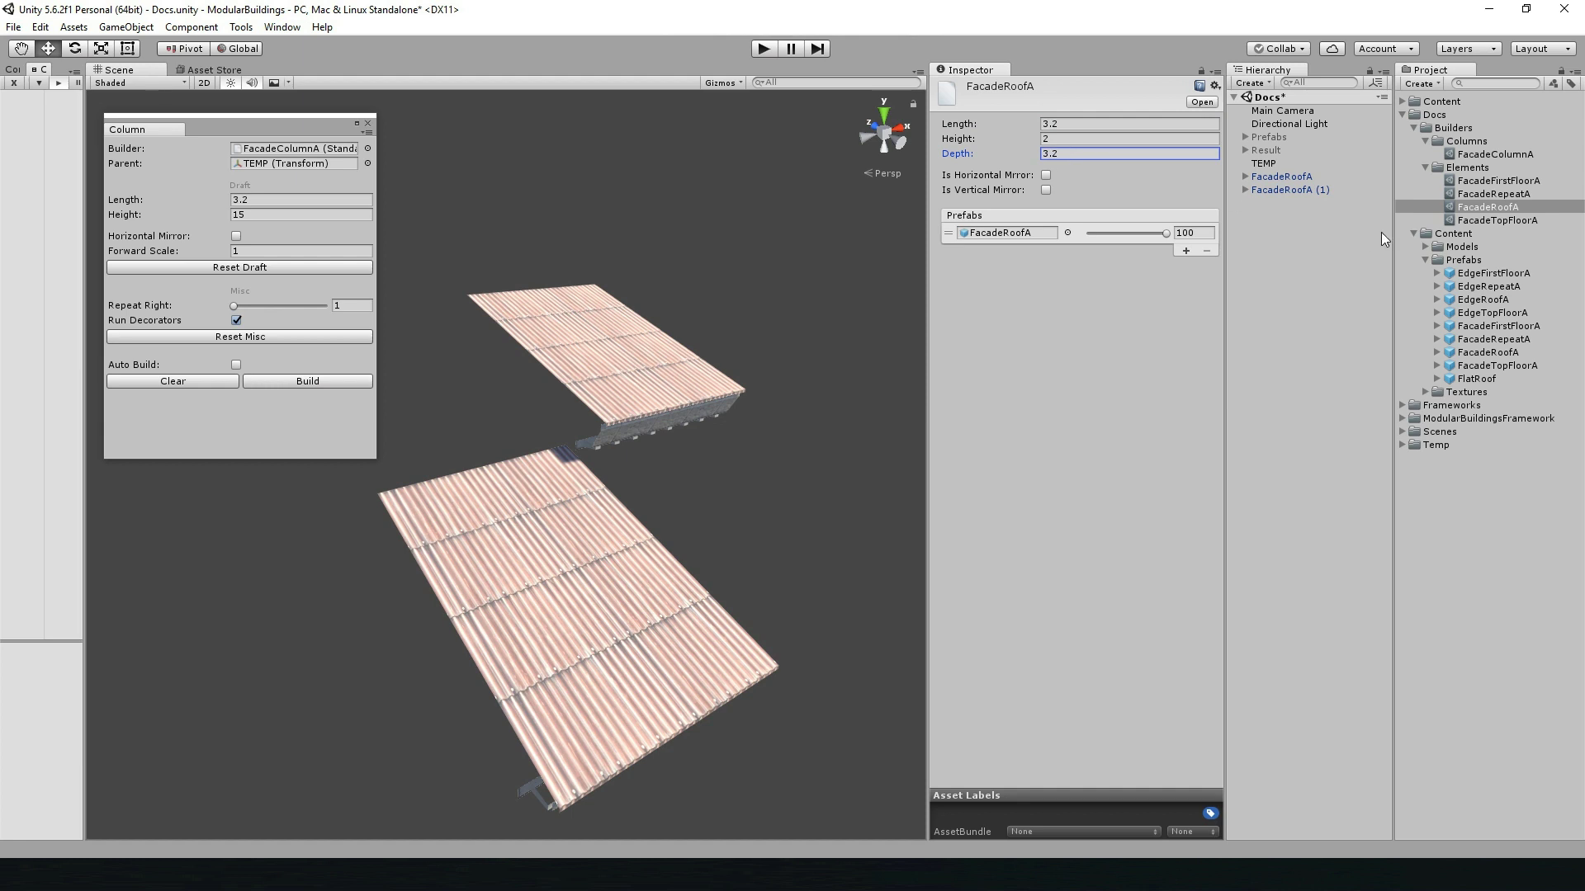
click(1294, 186)
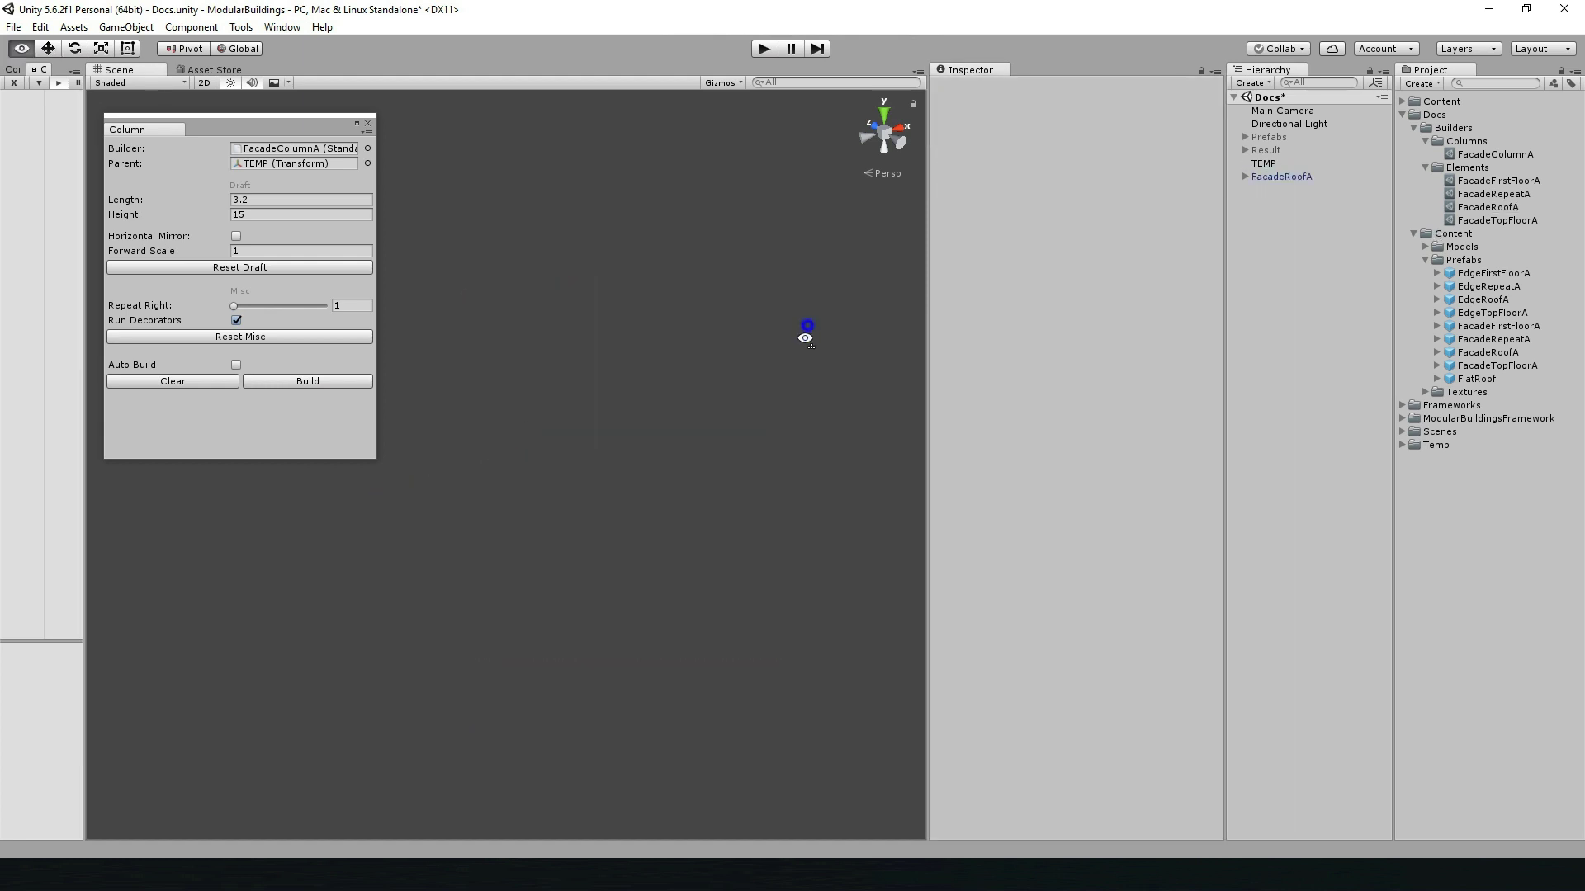
click(1486, 155)
- Add FacadeRoofA as a second top element and build a 17-high roofed column
click(1186, 271)
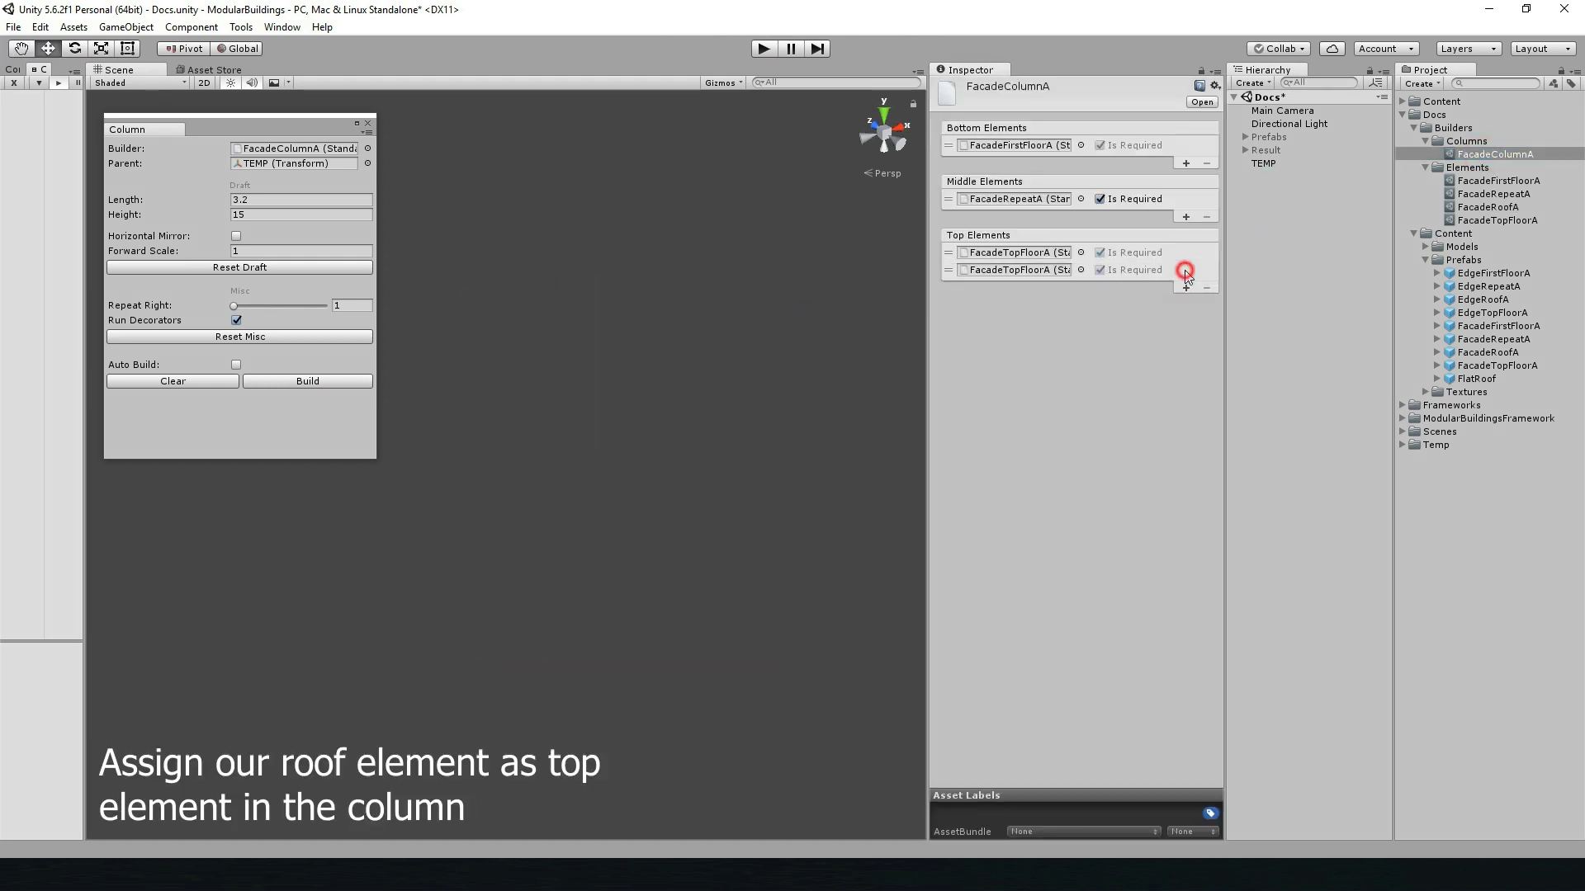
drag(1488, 207, 1069, 279)
click(297, 383)
click(323, 276)
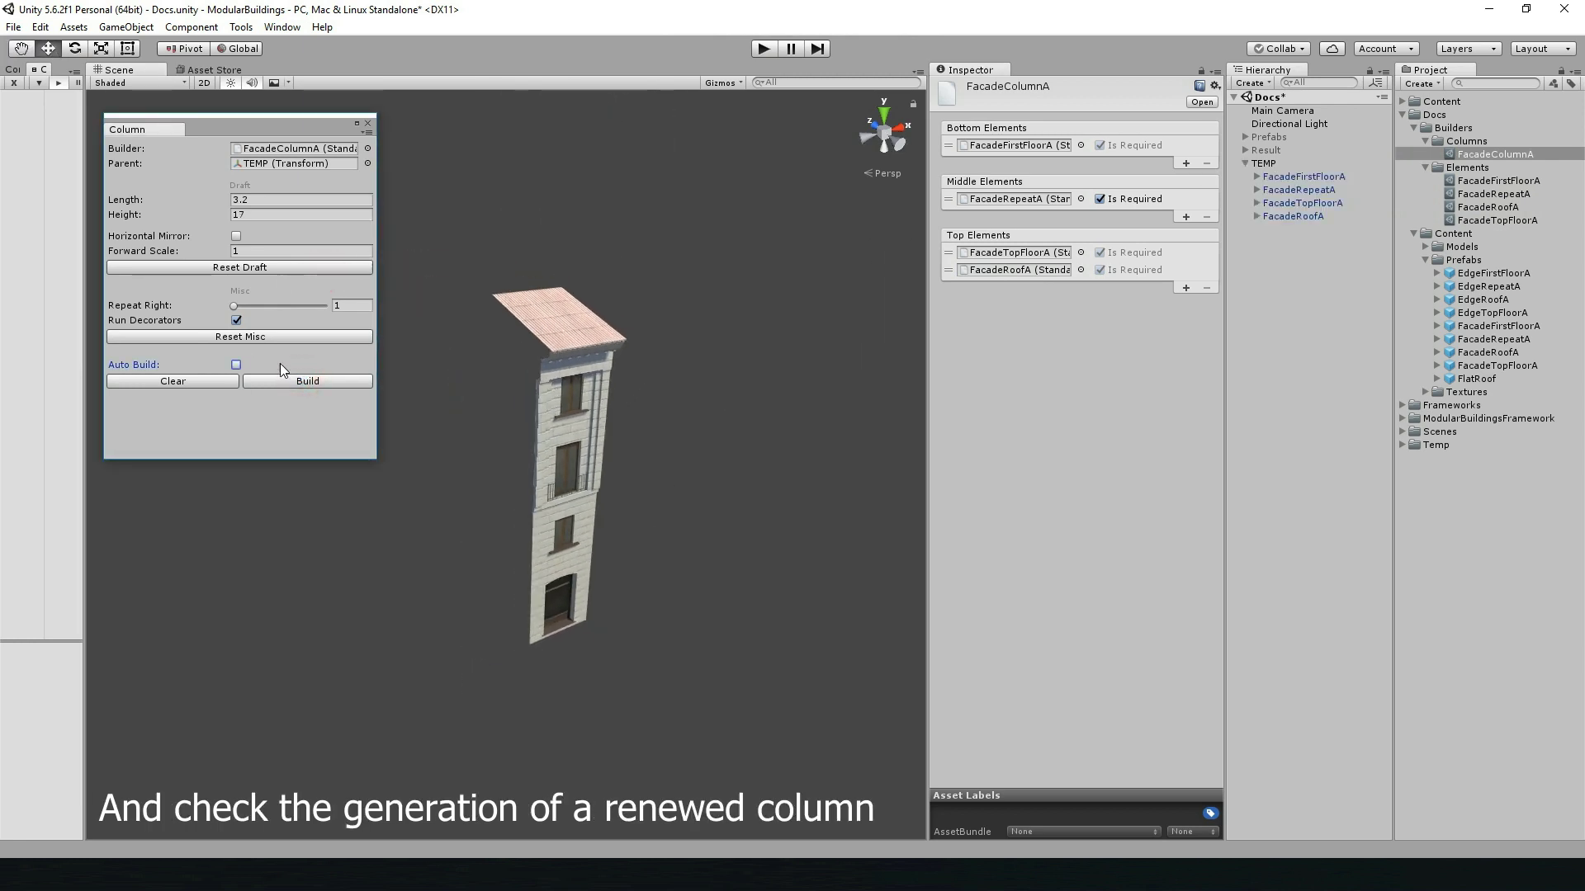
- With auto build and wireframe on, test heights around 26 and 36.7 and ten sideways repeats
click(236, 364)
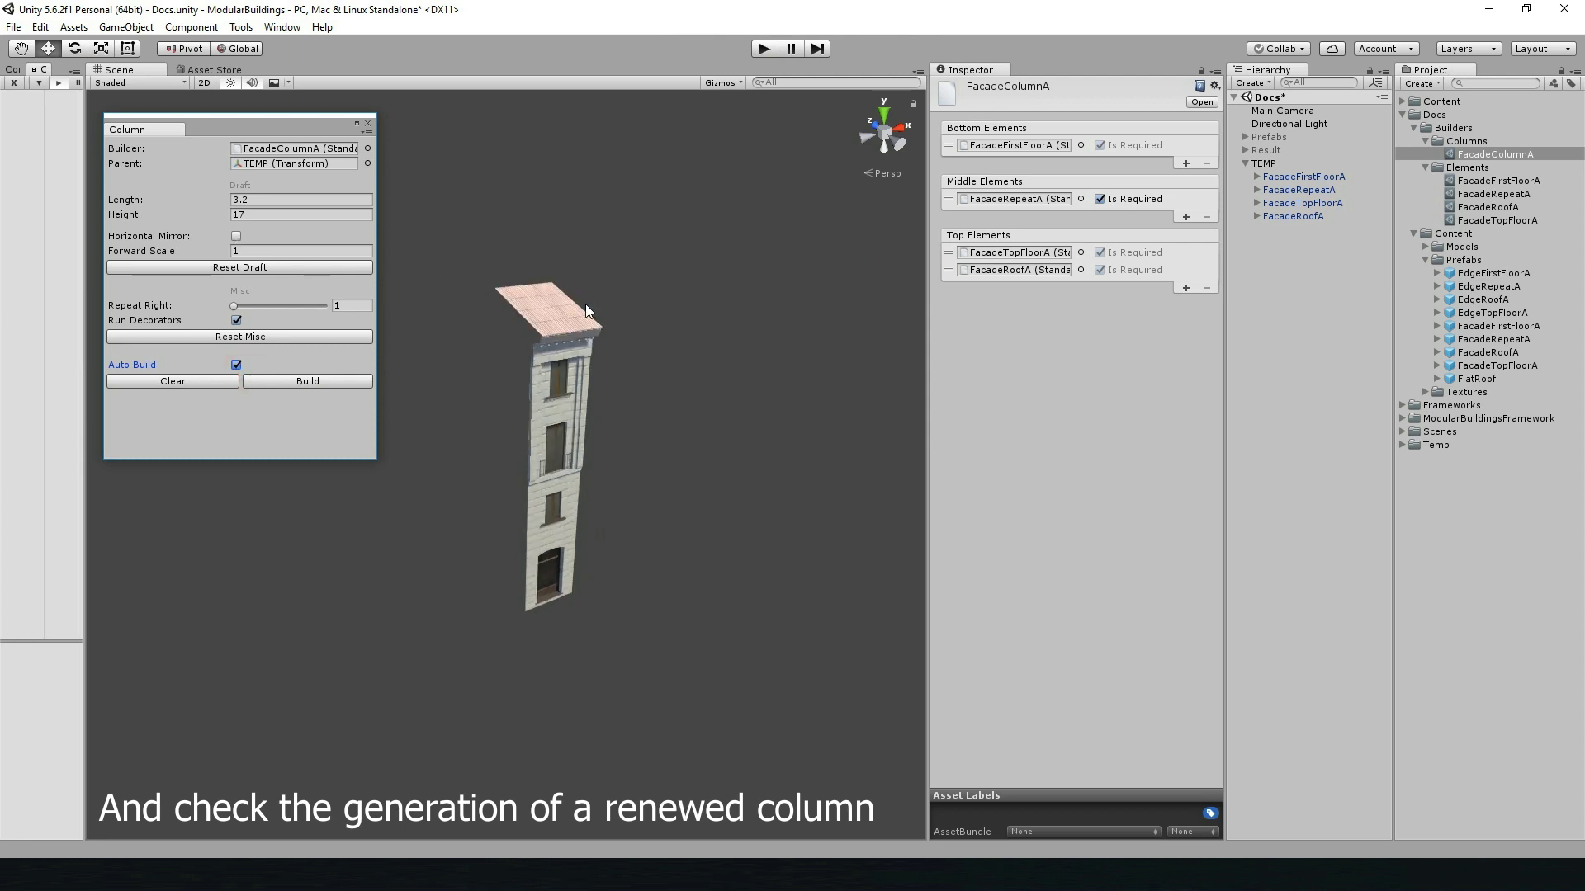
click(559, 362)
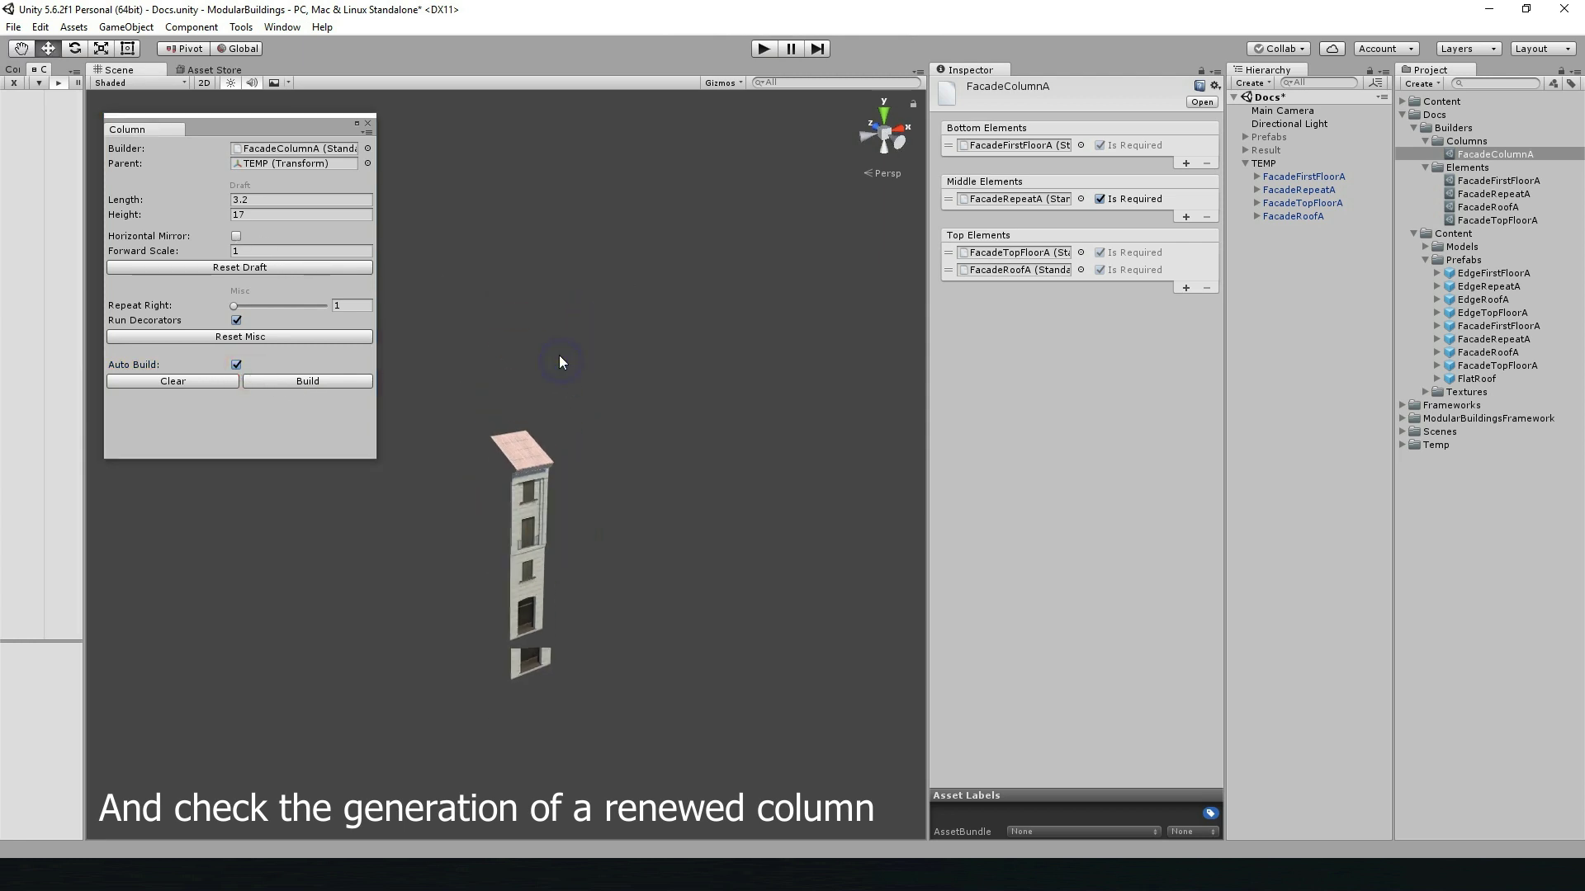
drag(219, 218, 285, 229)
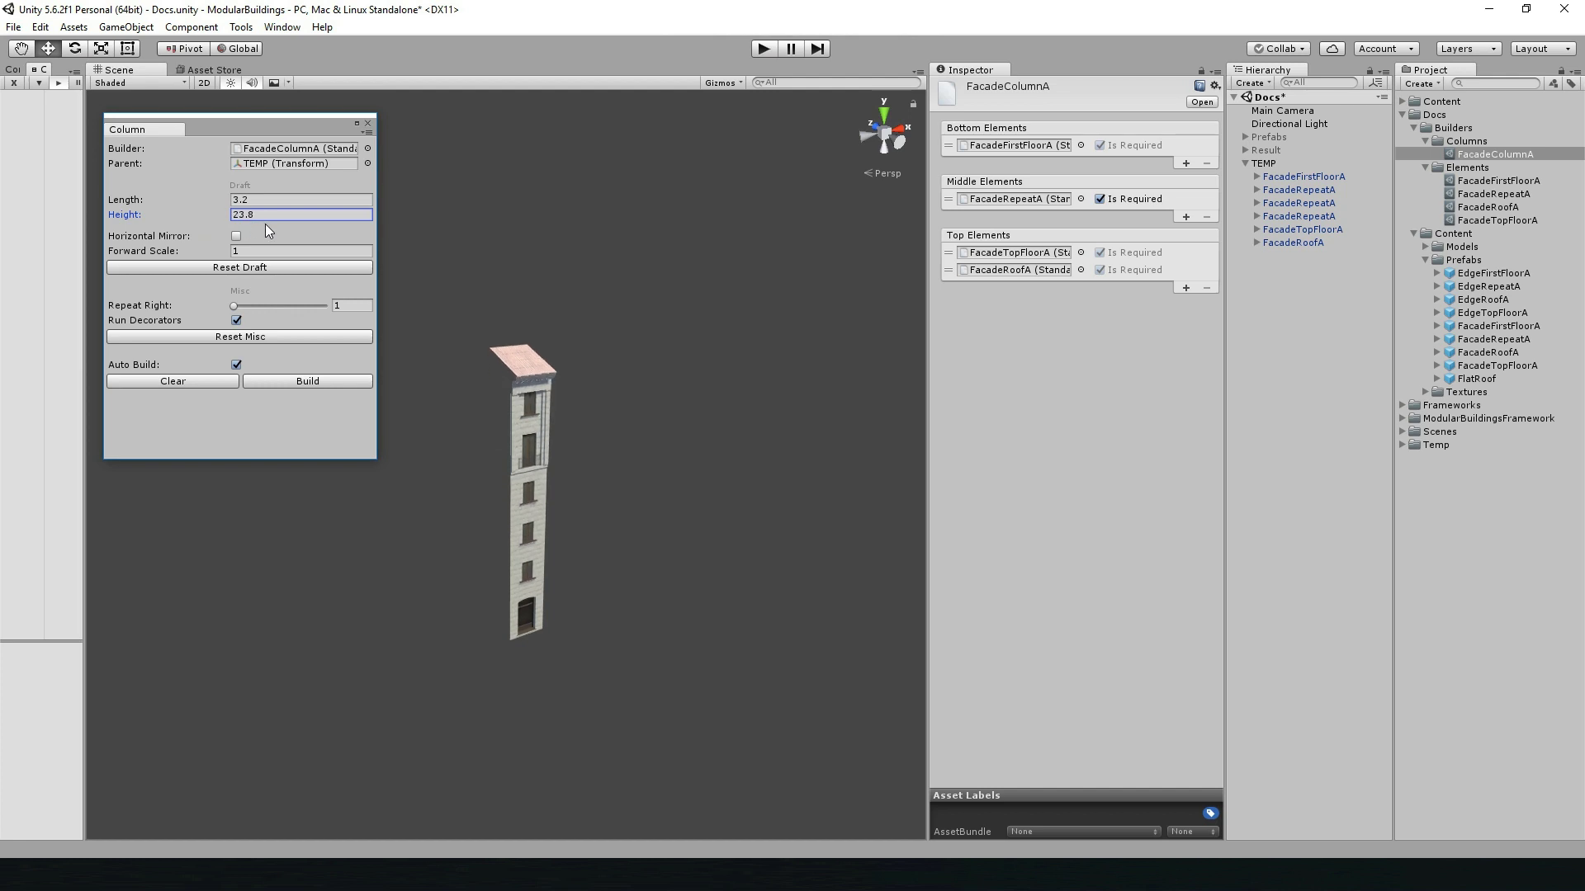
text(30.8)
click(157, 83)
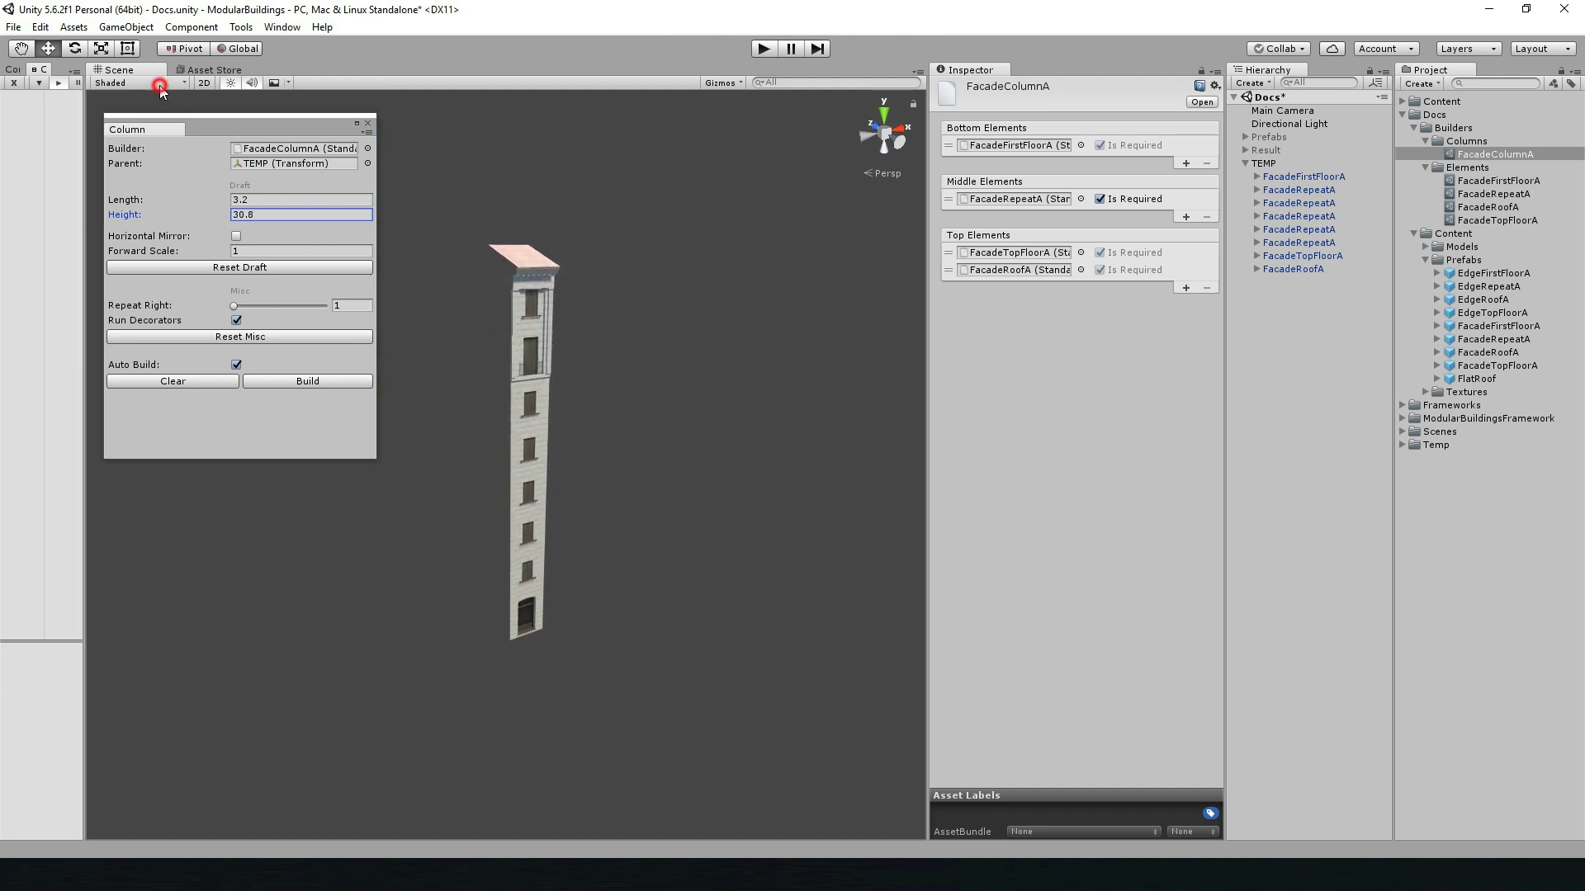
click(173, 137)
drag(201, 217, 231, 222)
mouse_move(234, 306)
mouse_down()
mouse_move(336, 314)
mouse_move(237, 310)
mouse_up()
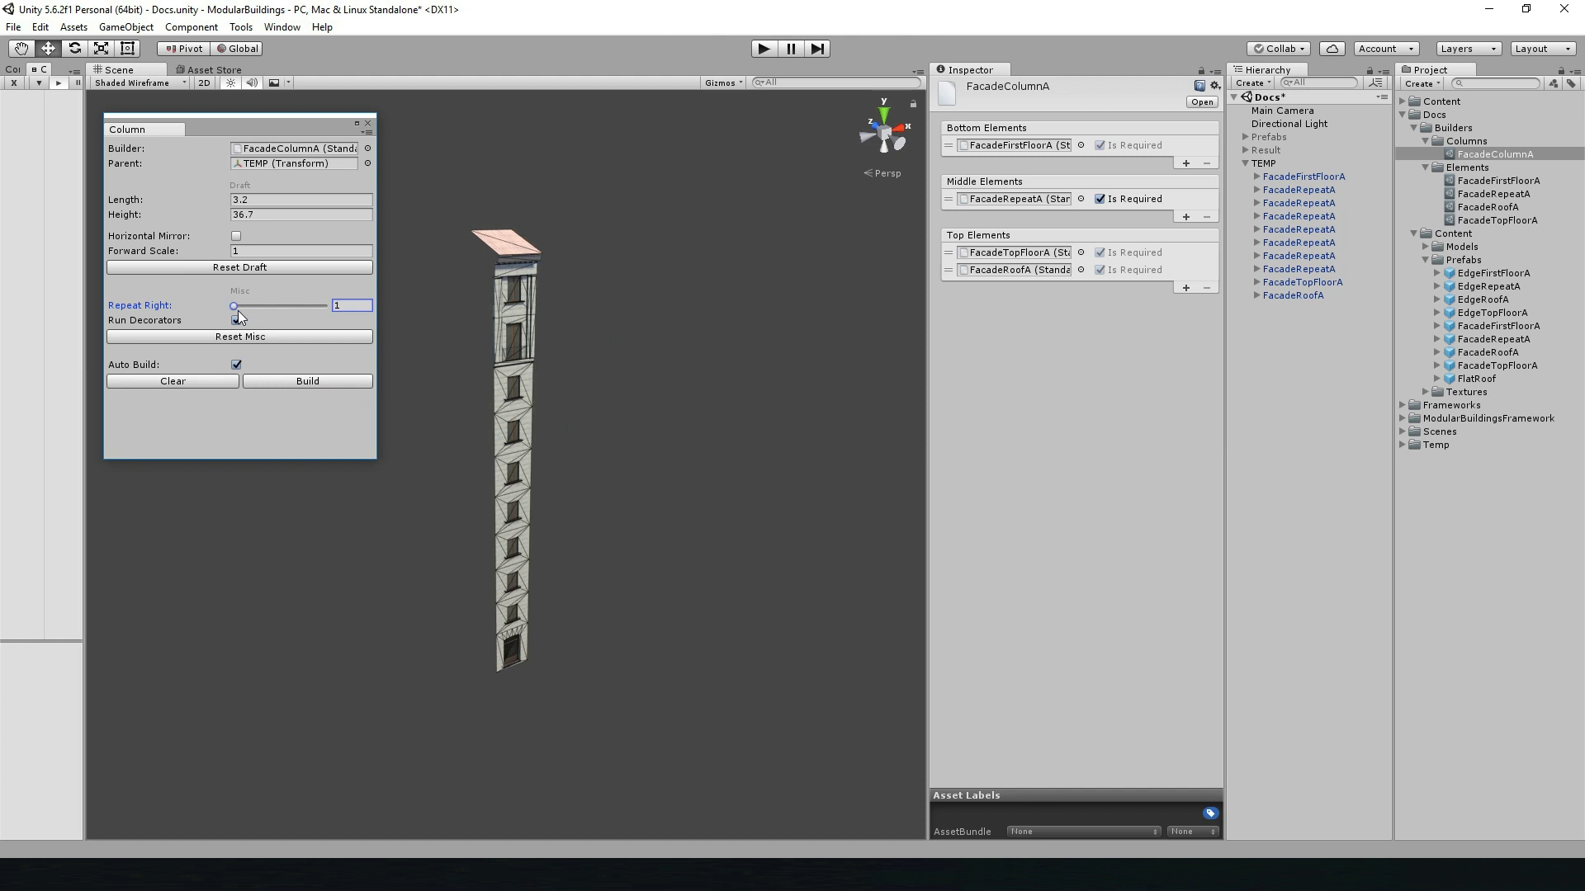
- Reset the column height to 17, return to plain shading and clear the selection
click(252, 267)
scroll(577, 437, up, 5)
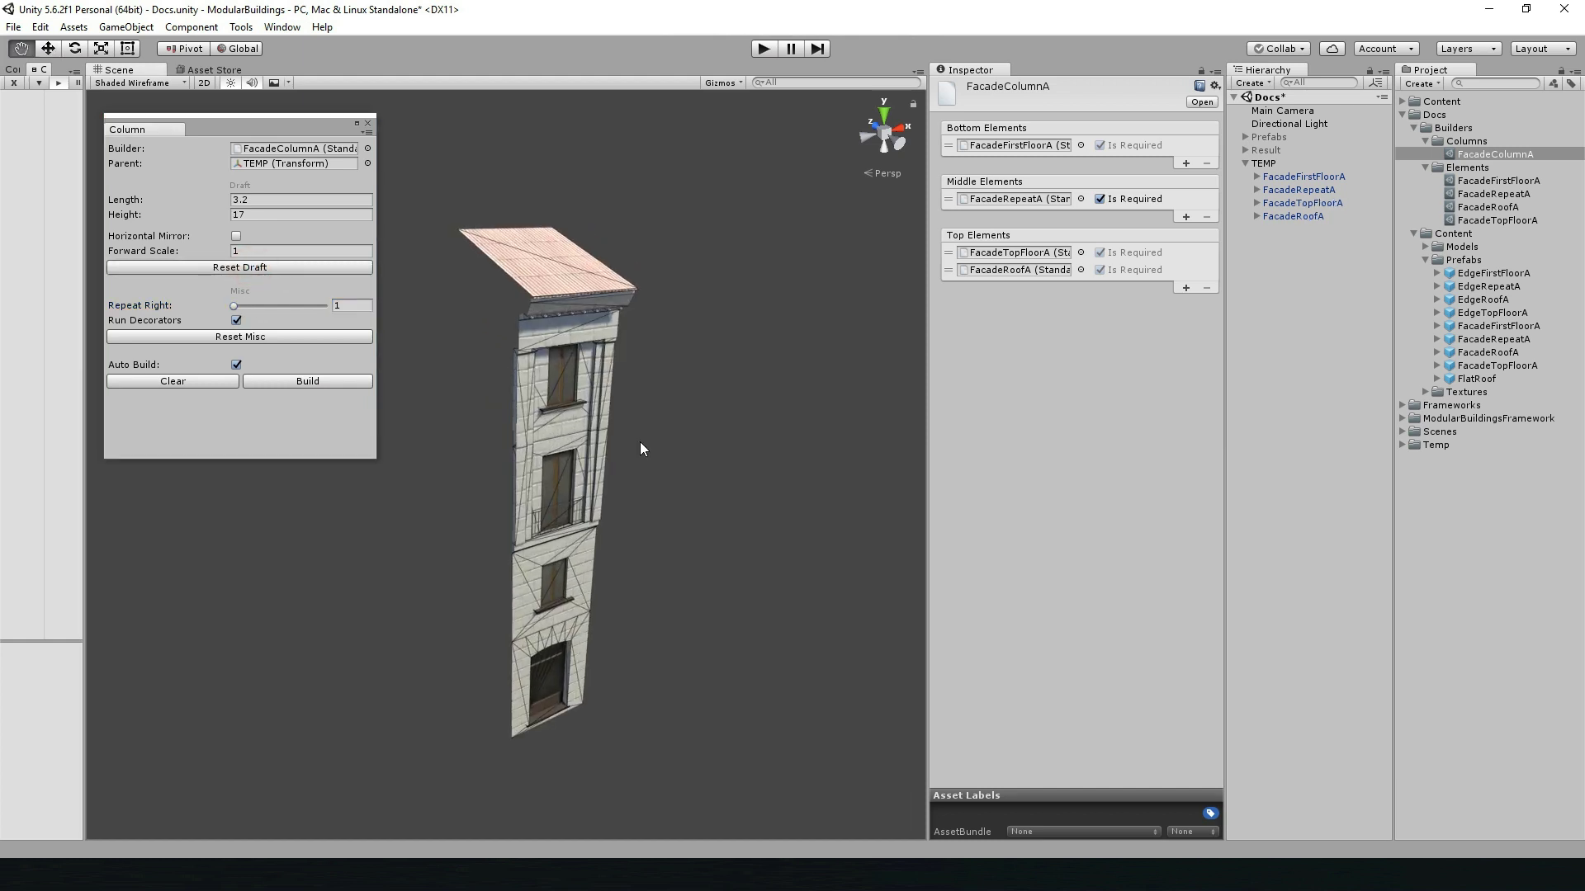
click(118, 86)
click(132, 108)
click(603, 231)
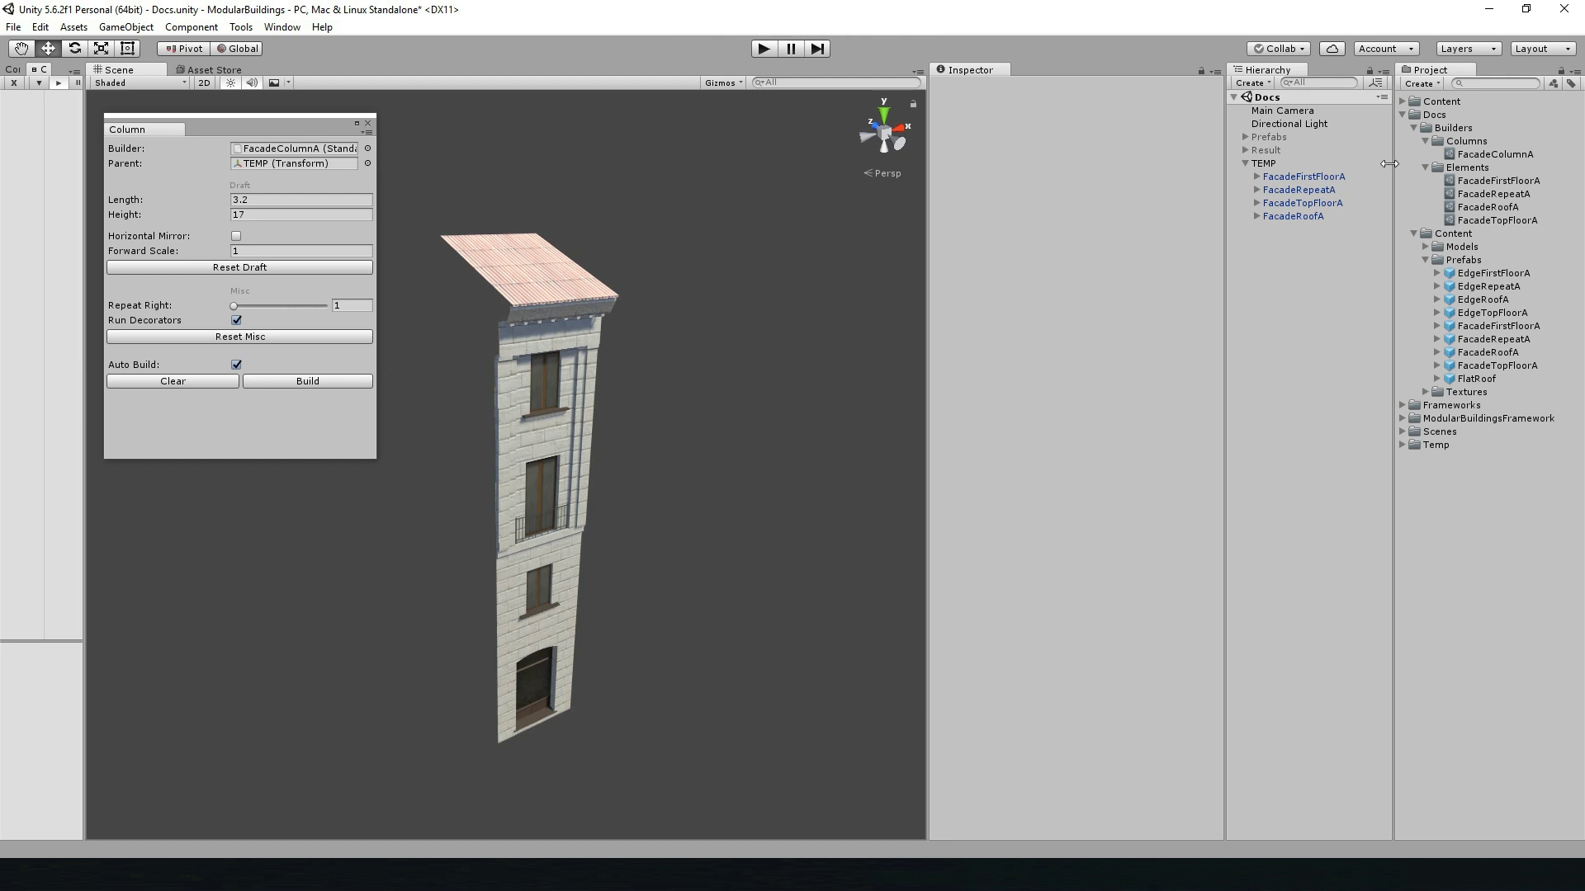
- Clear the built column and create a Lines folder under Builders
click(213, 383)
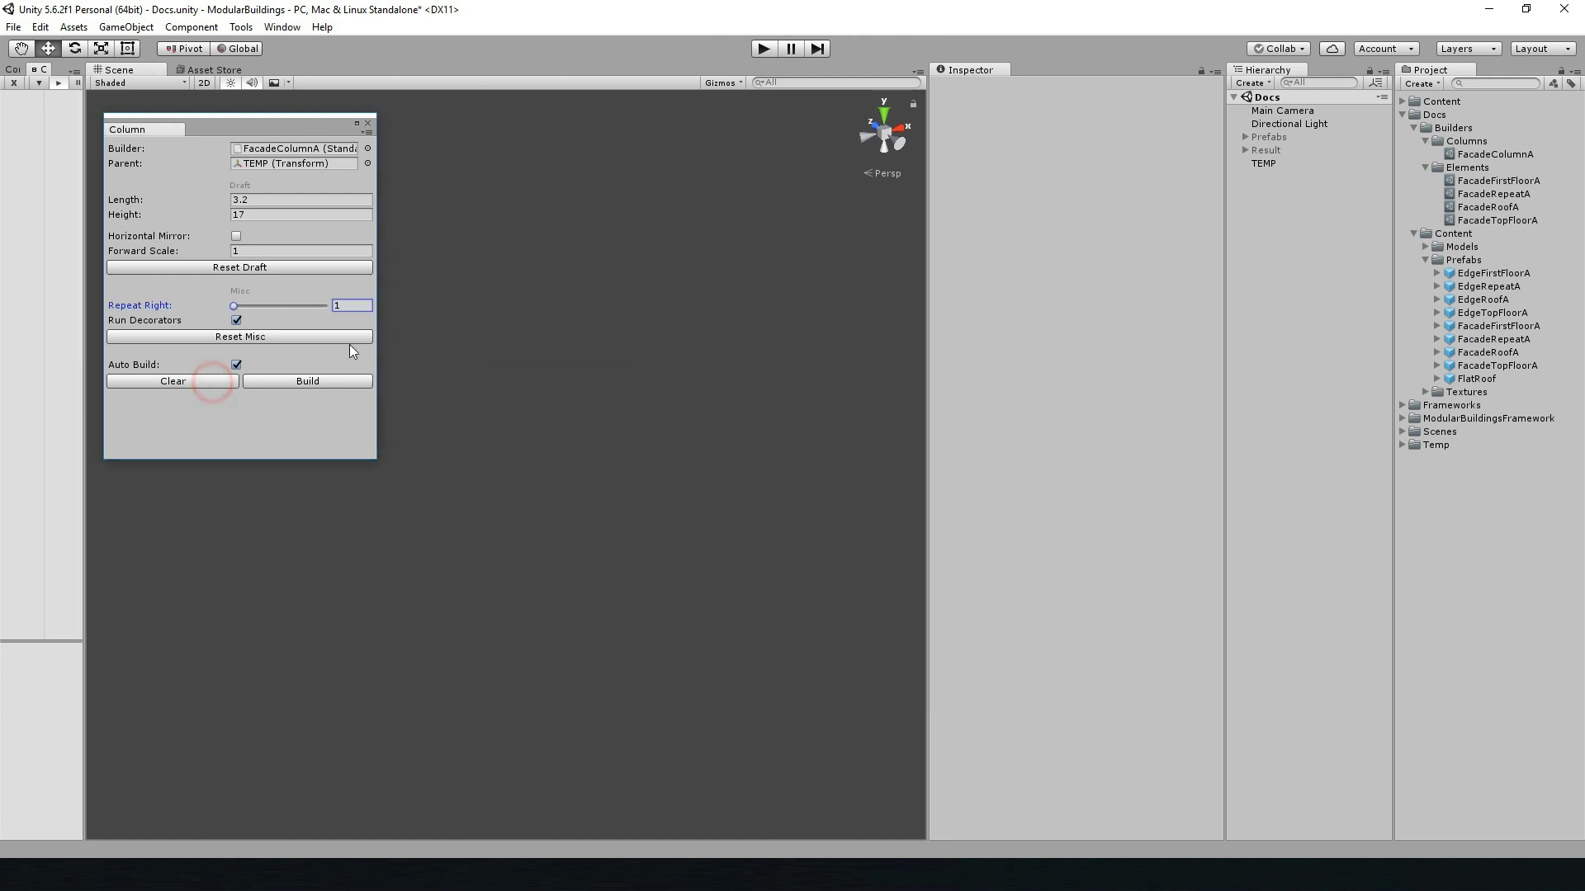
click(1457, 129)
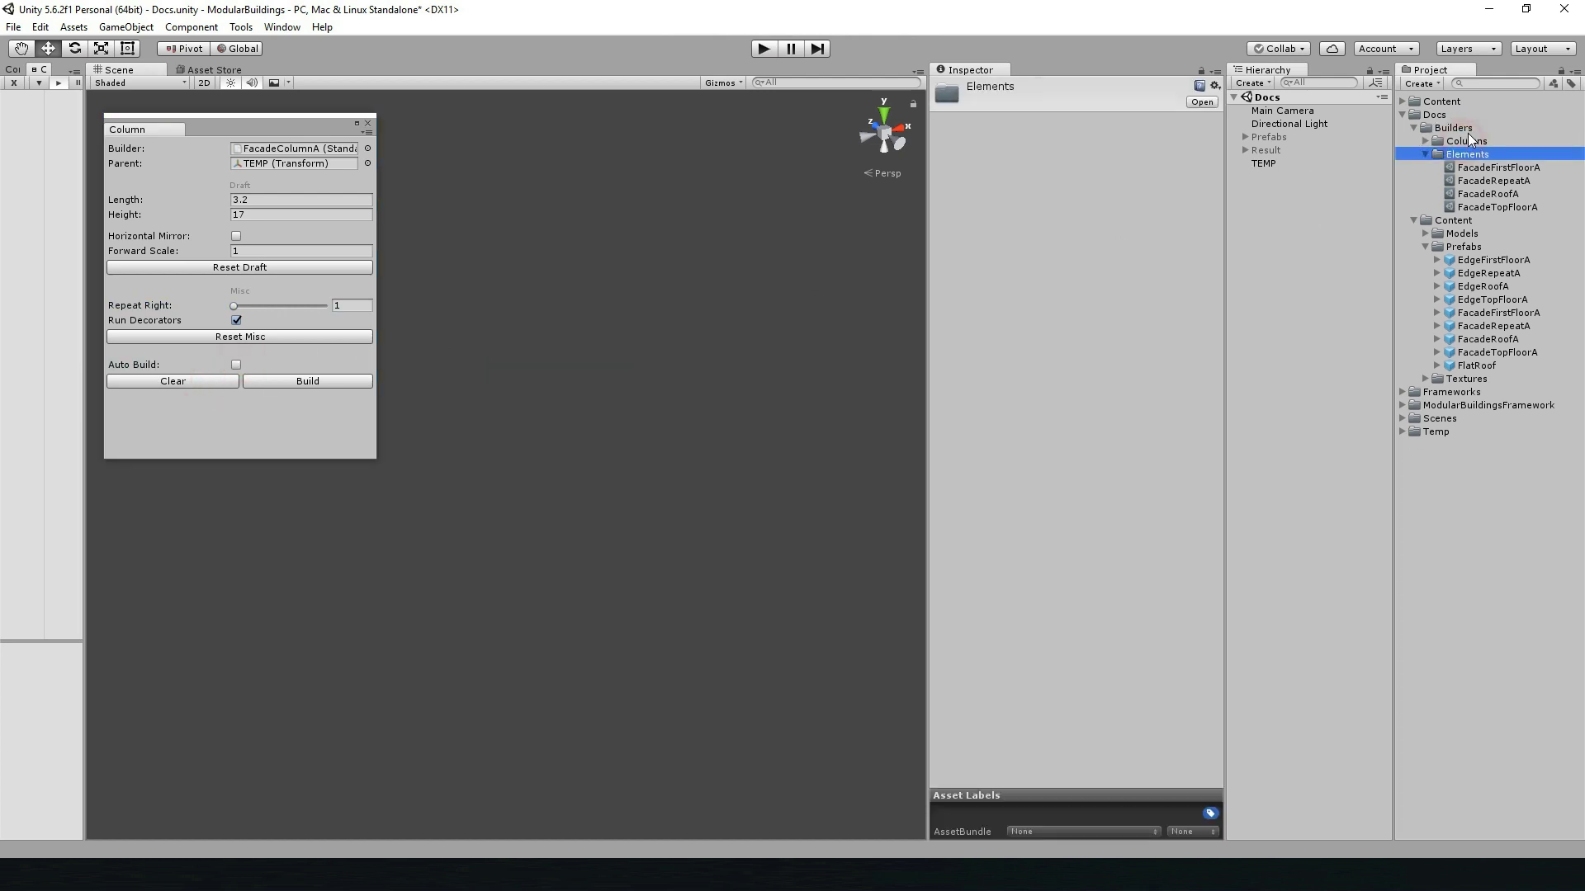
right_click(1465, 132)
mouse_move(1419, 142)
click(1362, 149)
text(ines)
key(Return)
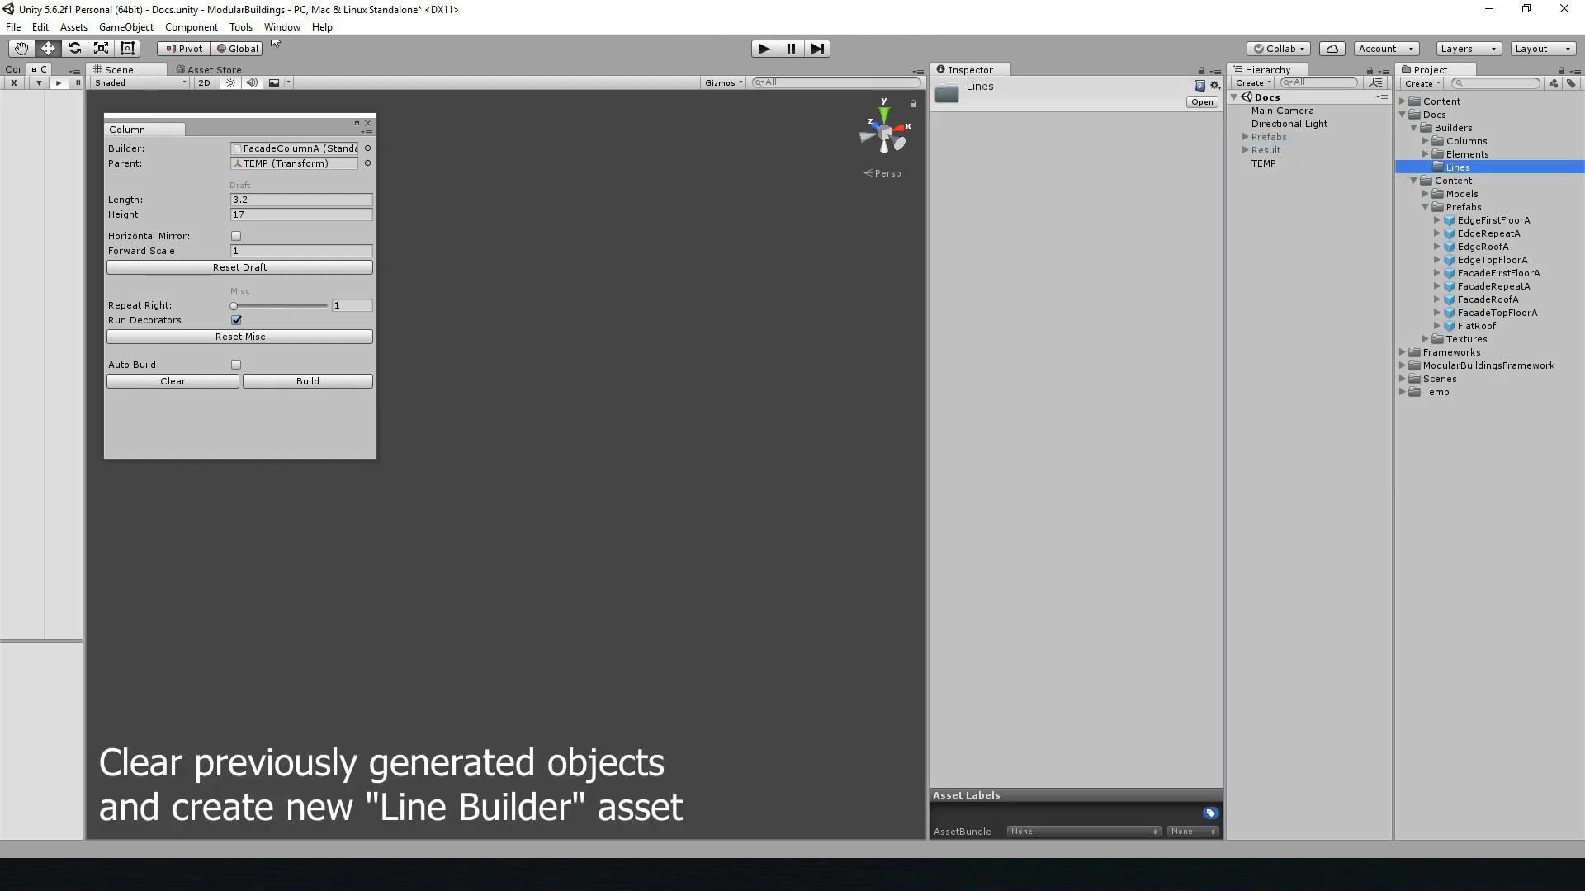
- Create a new standard line builder asset named FacadeLineA
click(282, 27)
mouse_move(293, 46)
mouse_move(460, 85)
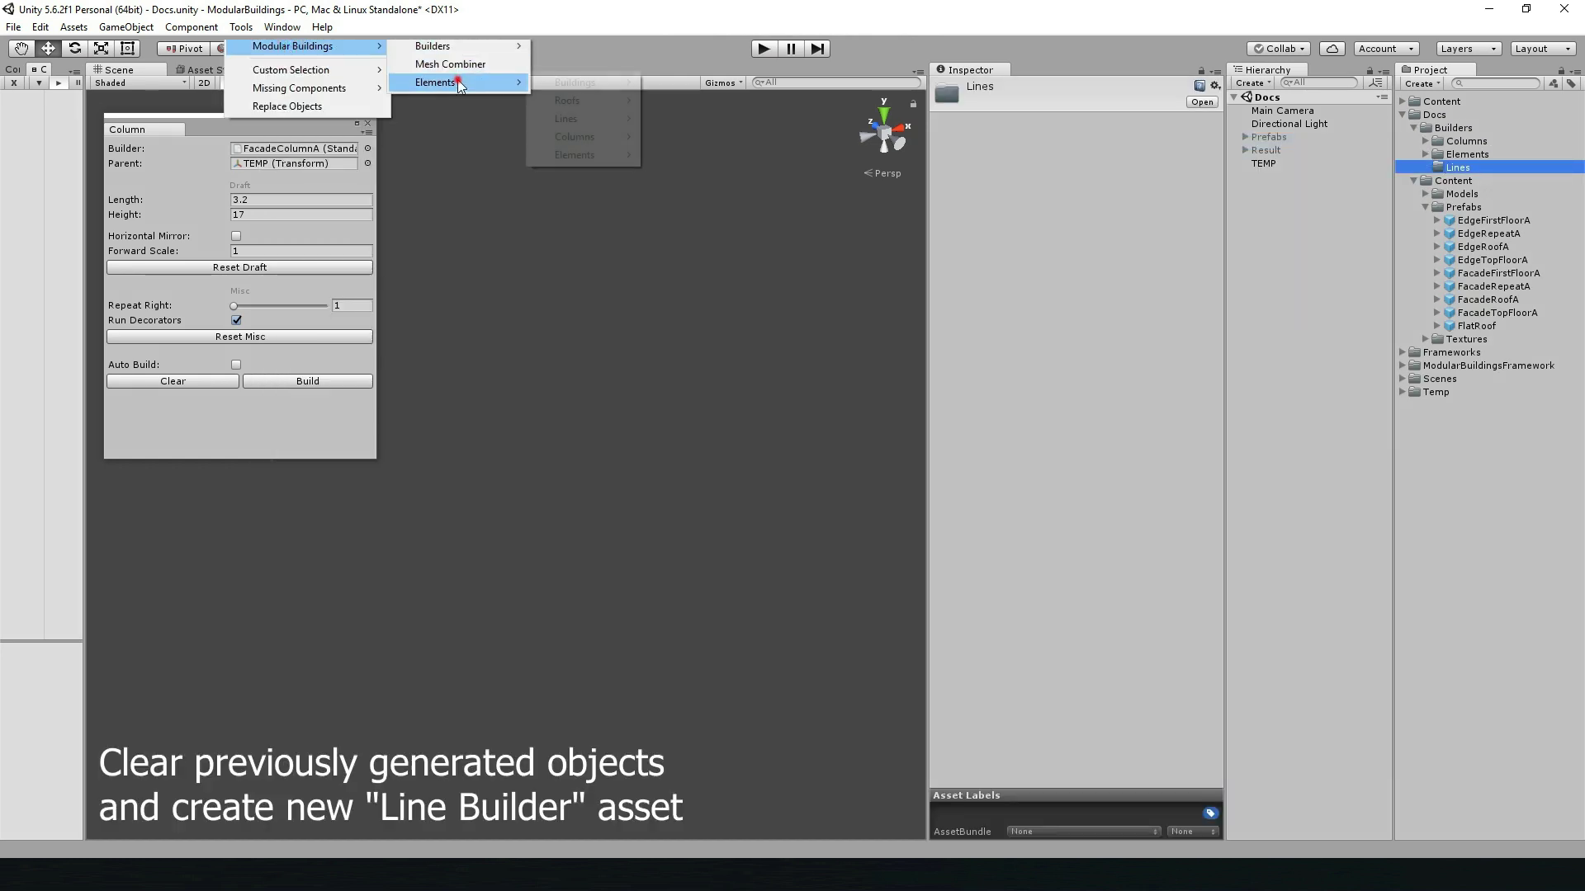
mouse_move(578, 120)
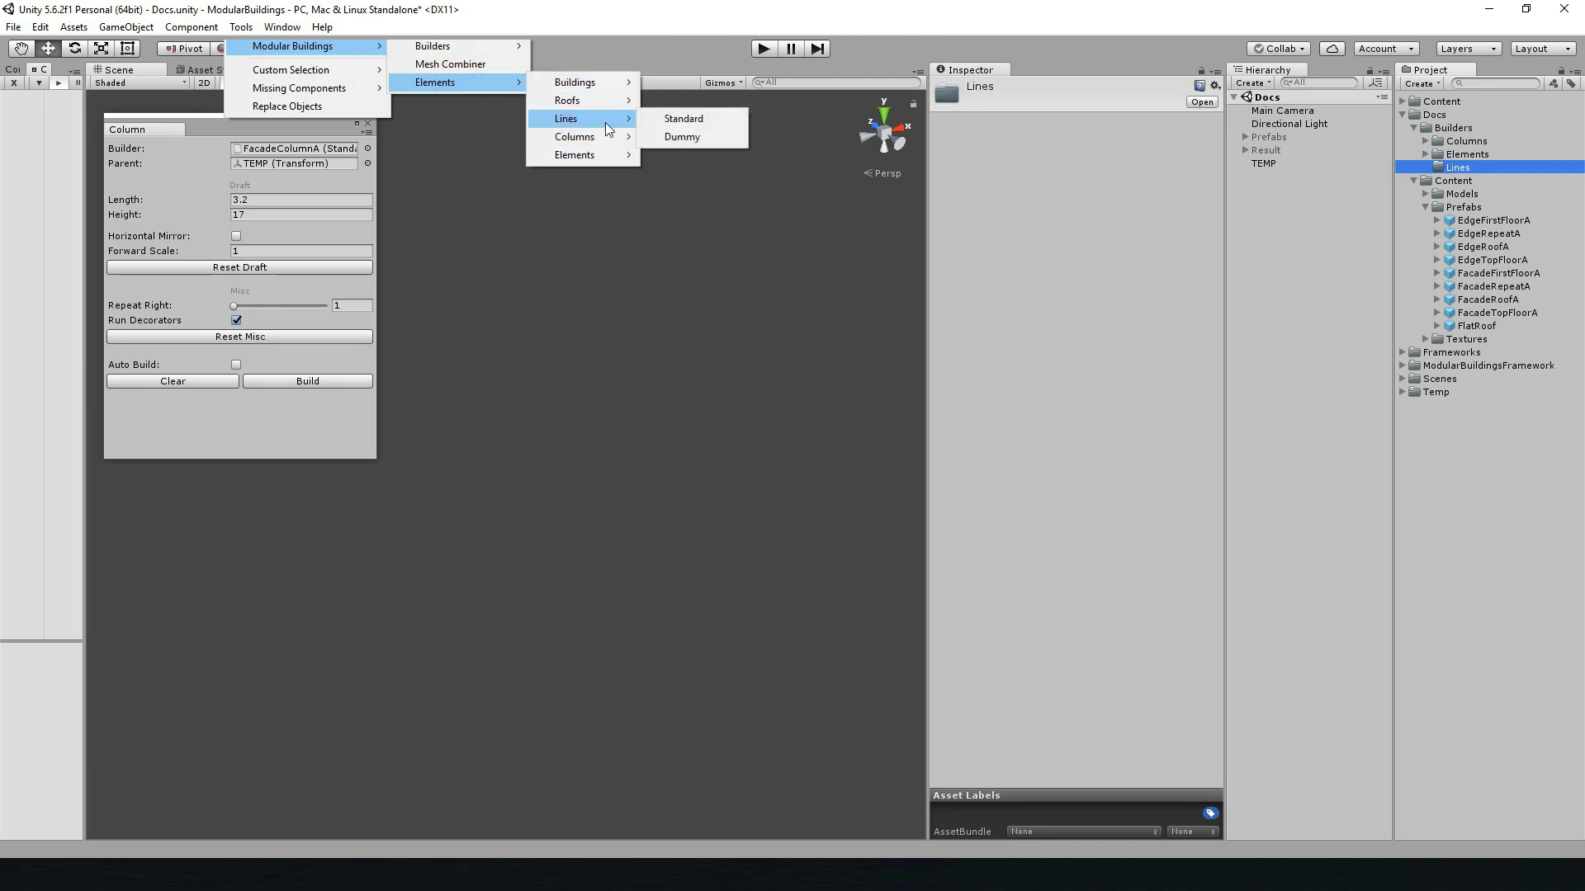
click(684, 119)
text(FacadeLin)
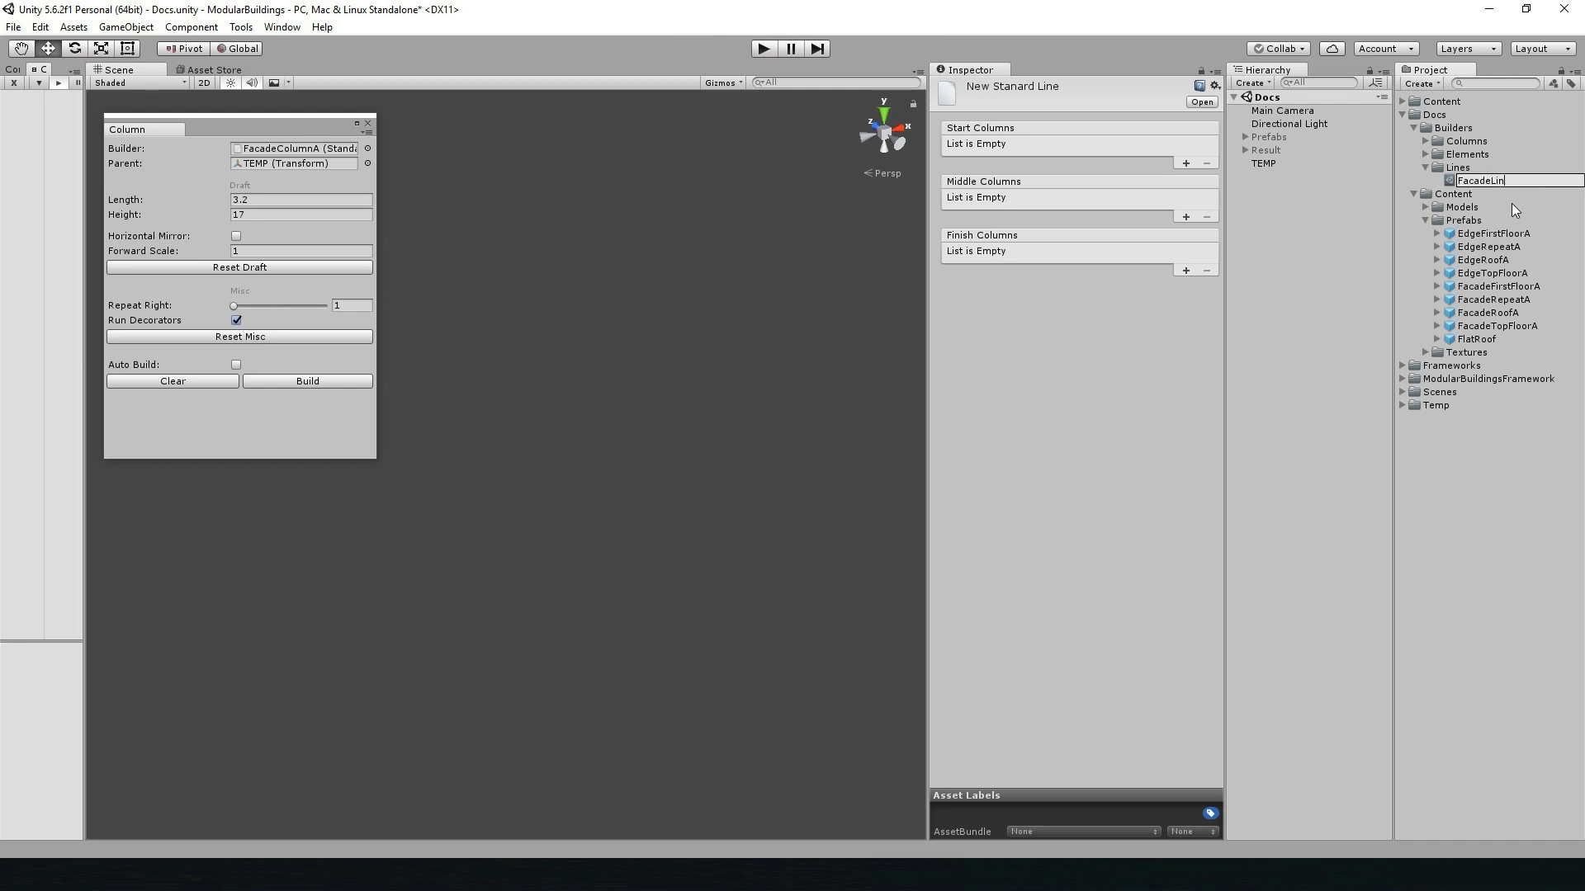
text(eA)
key(Return)
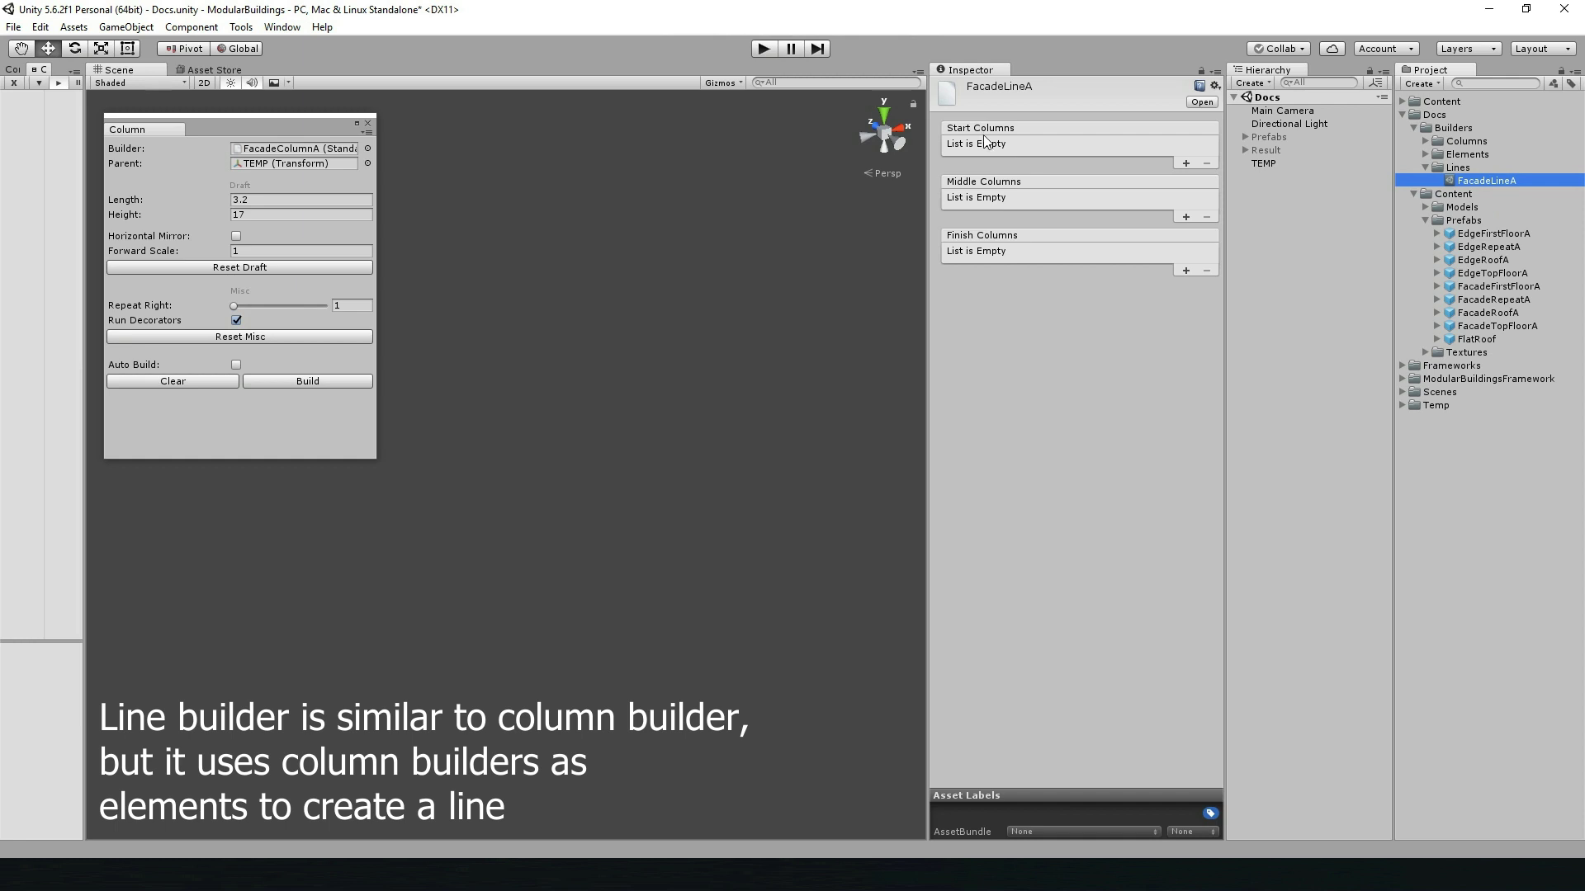
- Assign FacadeColumnA to FacadeLineA's start, middle and finish column lists
click(1184, 164)
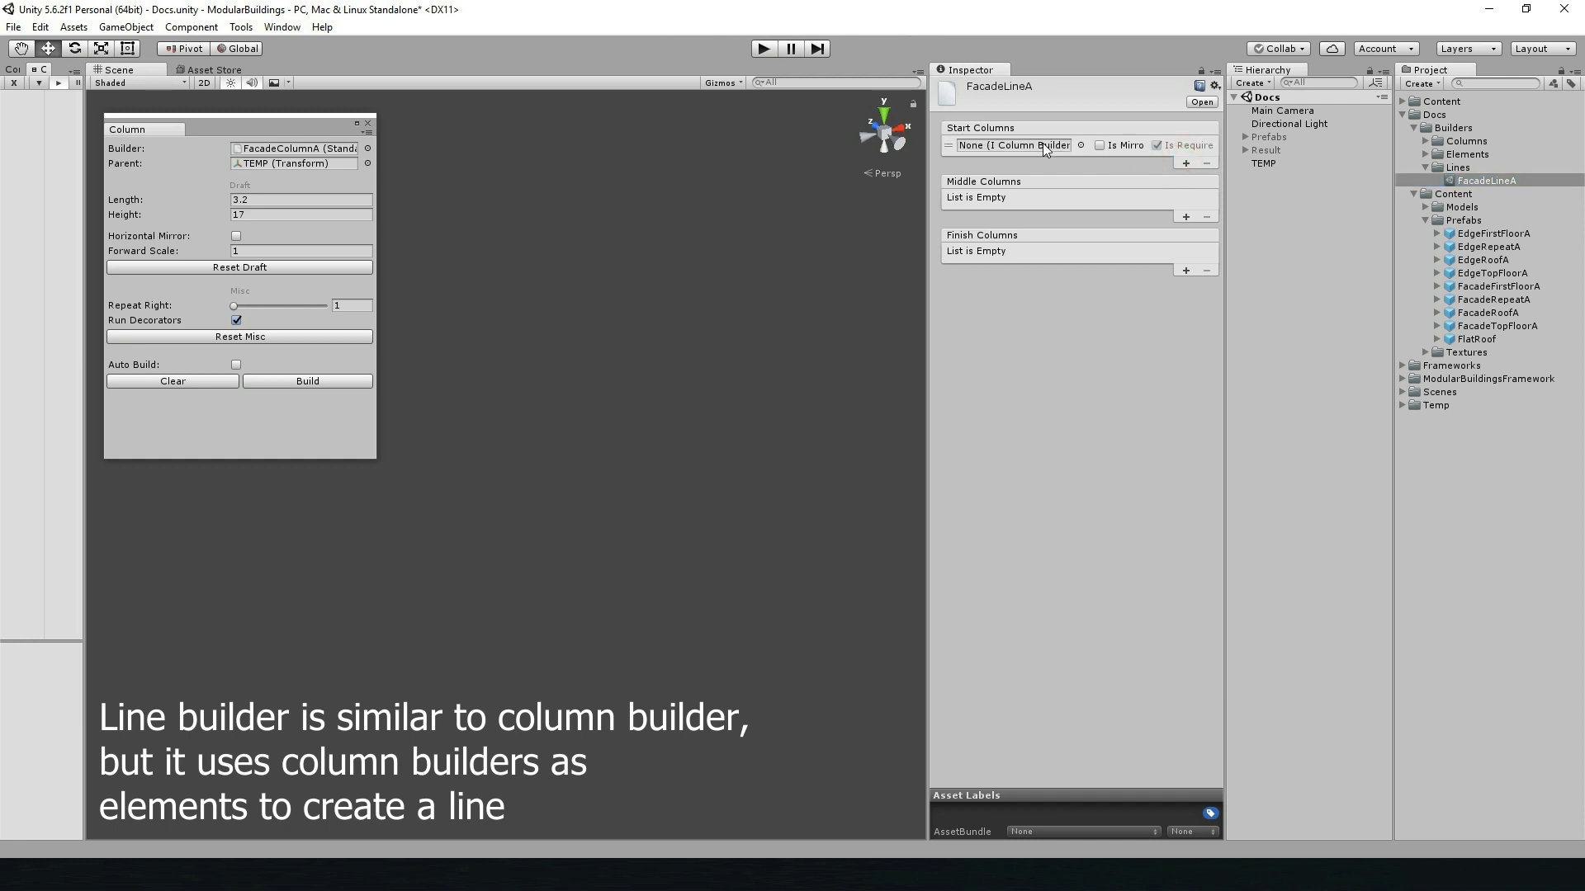
click(1456, 141)
click(1426, 141)
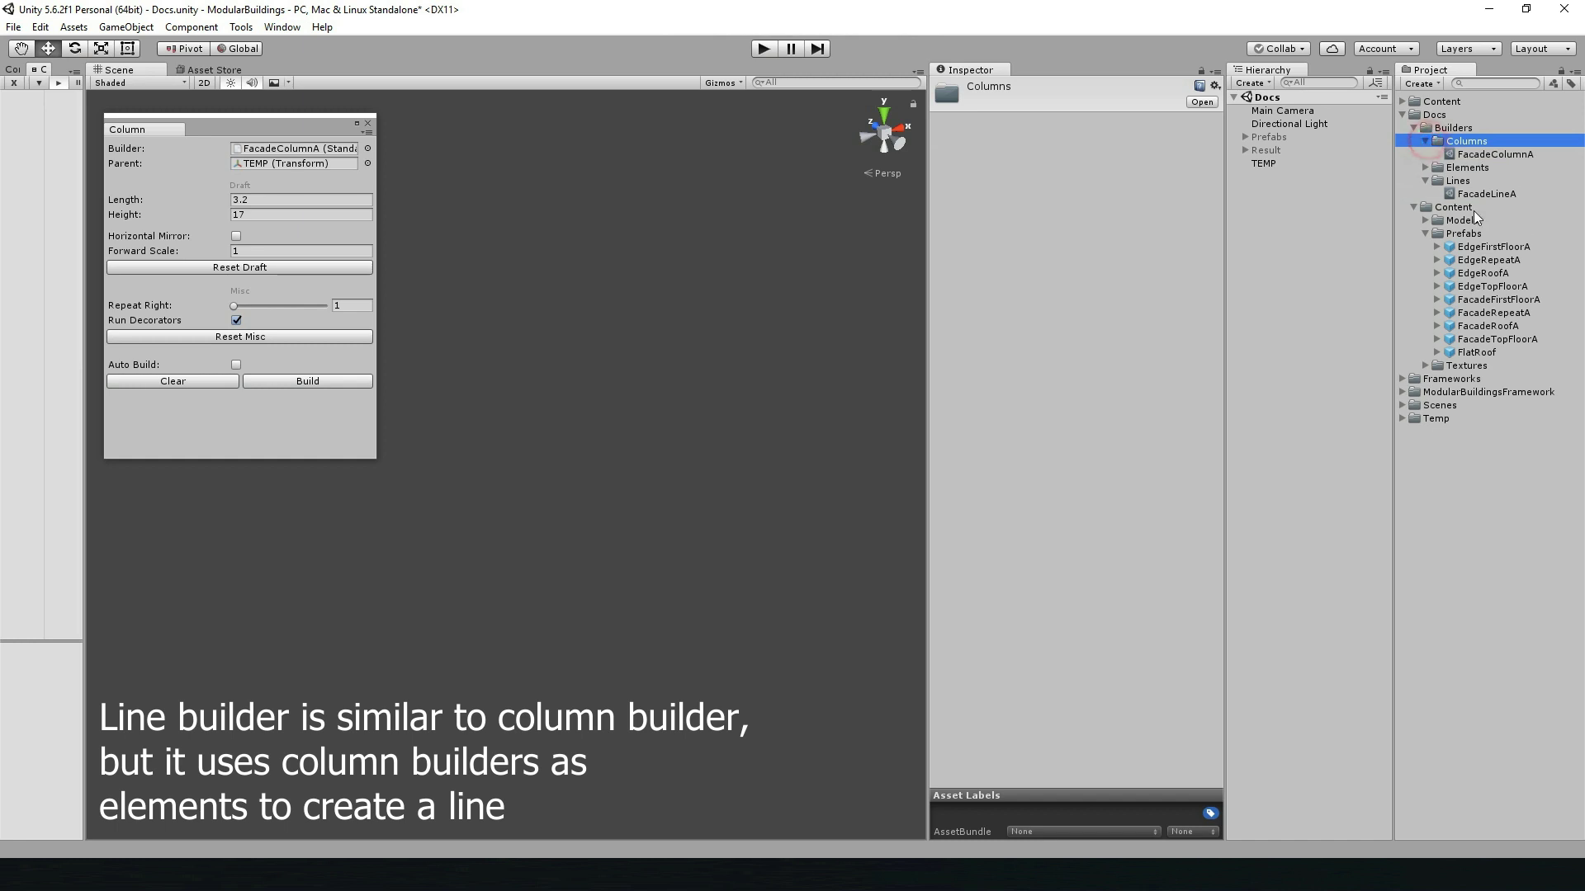
click(1473, 195)
drag(1493, 154, 1047, 156)
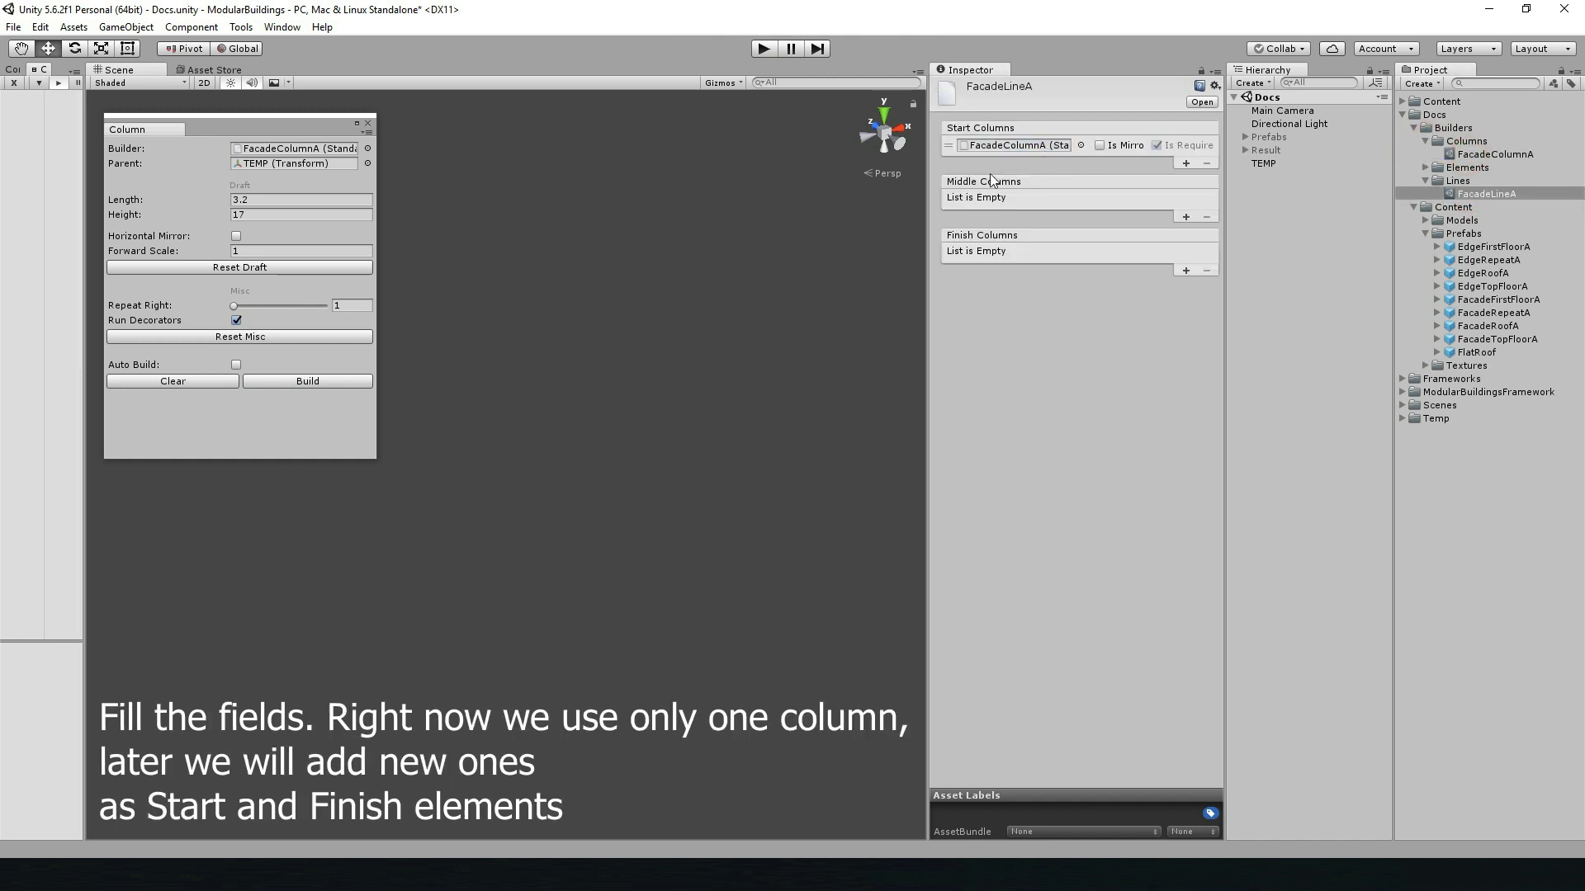
drag(930, 183, 862, 183)
click(1185, 216)
drag(1478, 154, 938, 211)
click(1186, 271)
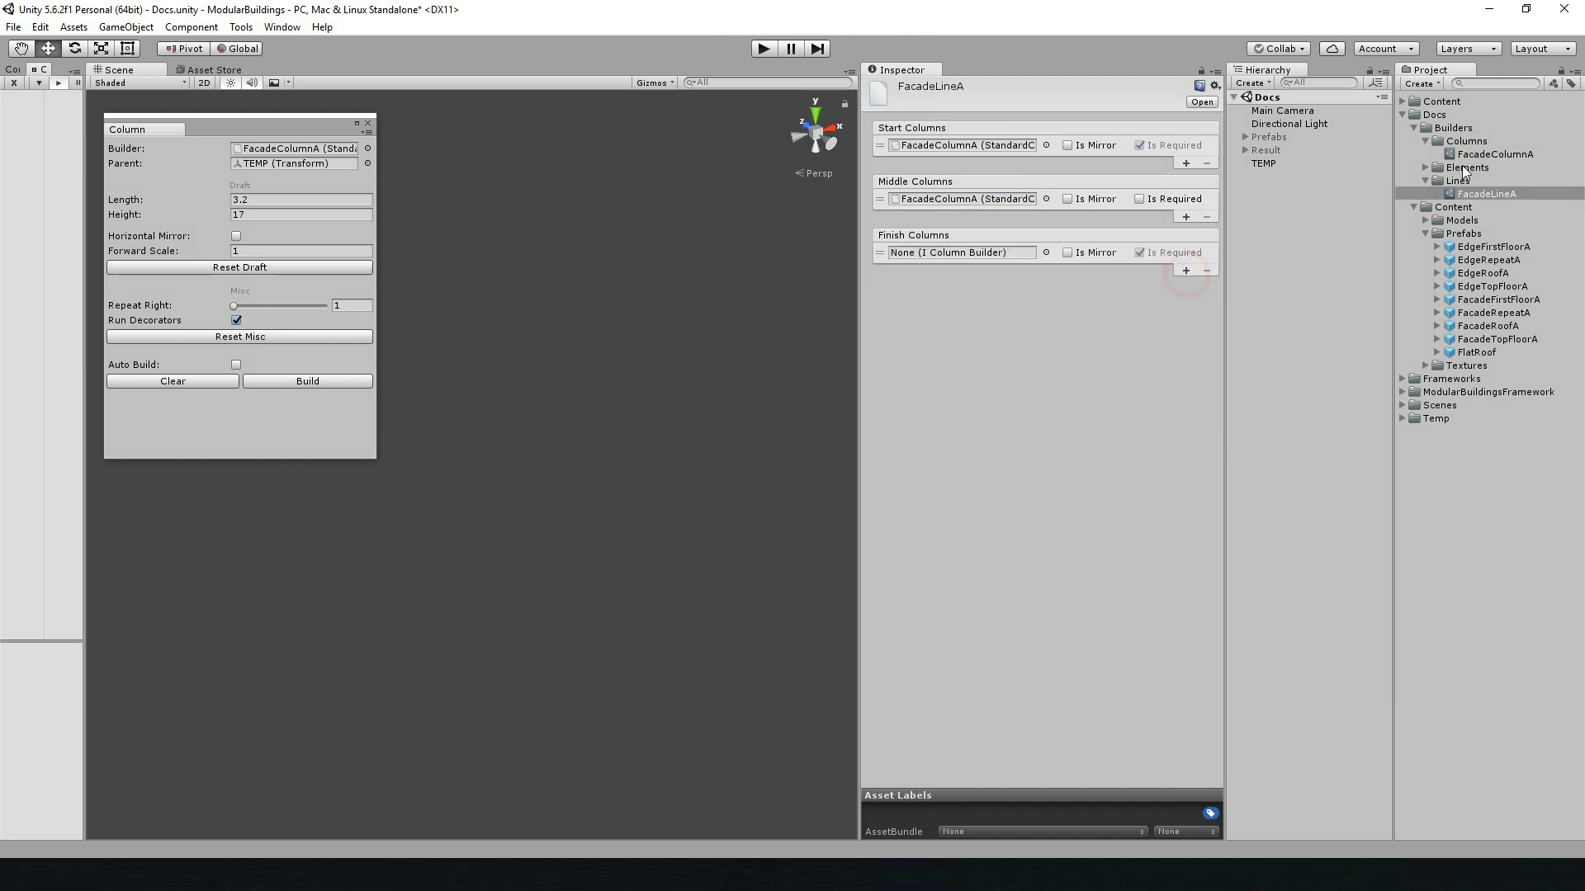
drag(1069, 245, 980, 255)
- Close the Column builder and open the Line builder window, resized over the scene
click(367, 123)
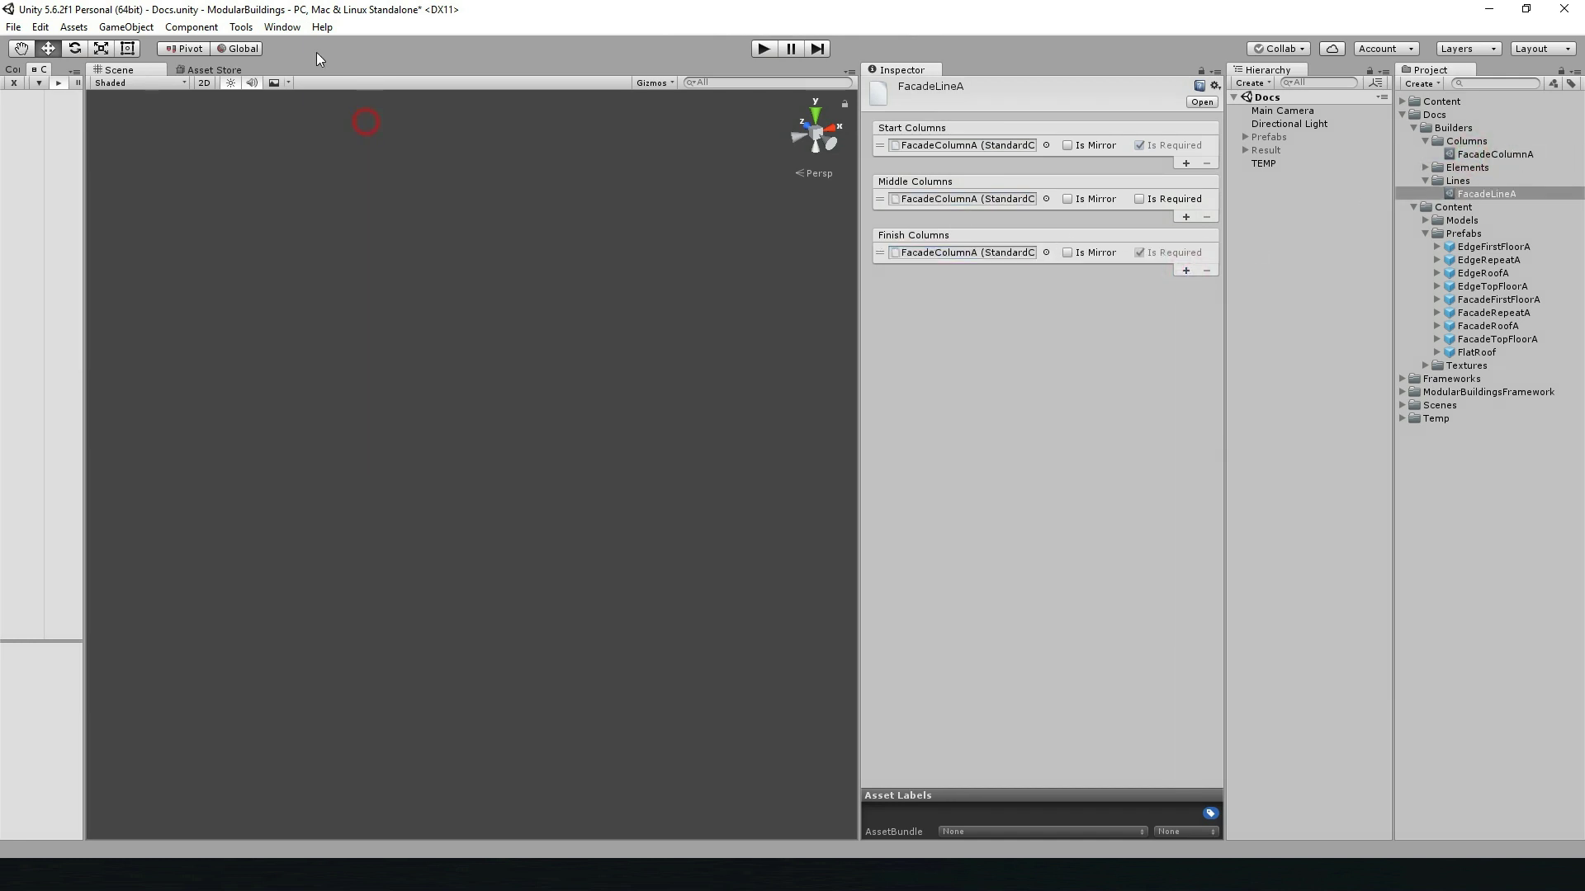
click(241, 28)
mouse_move(284, 46)
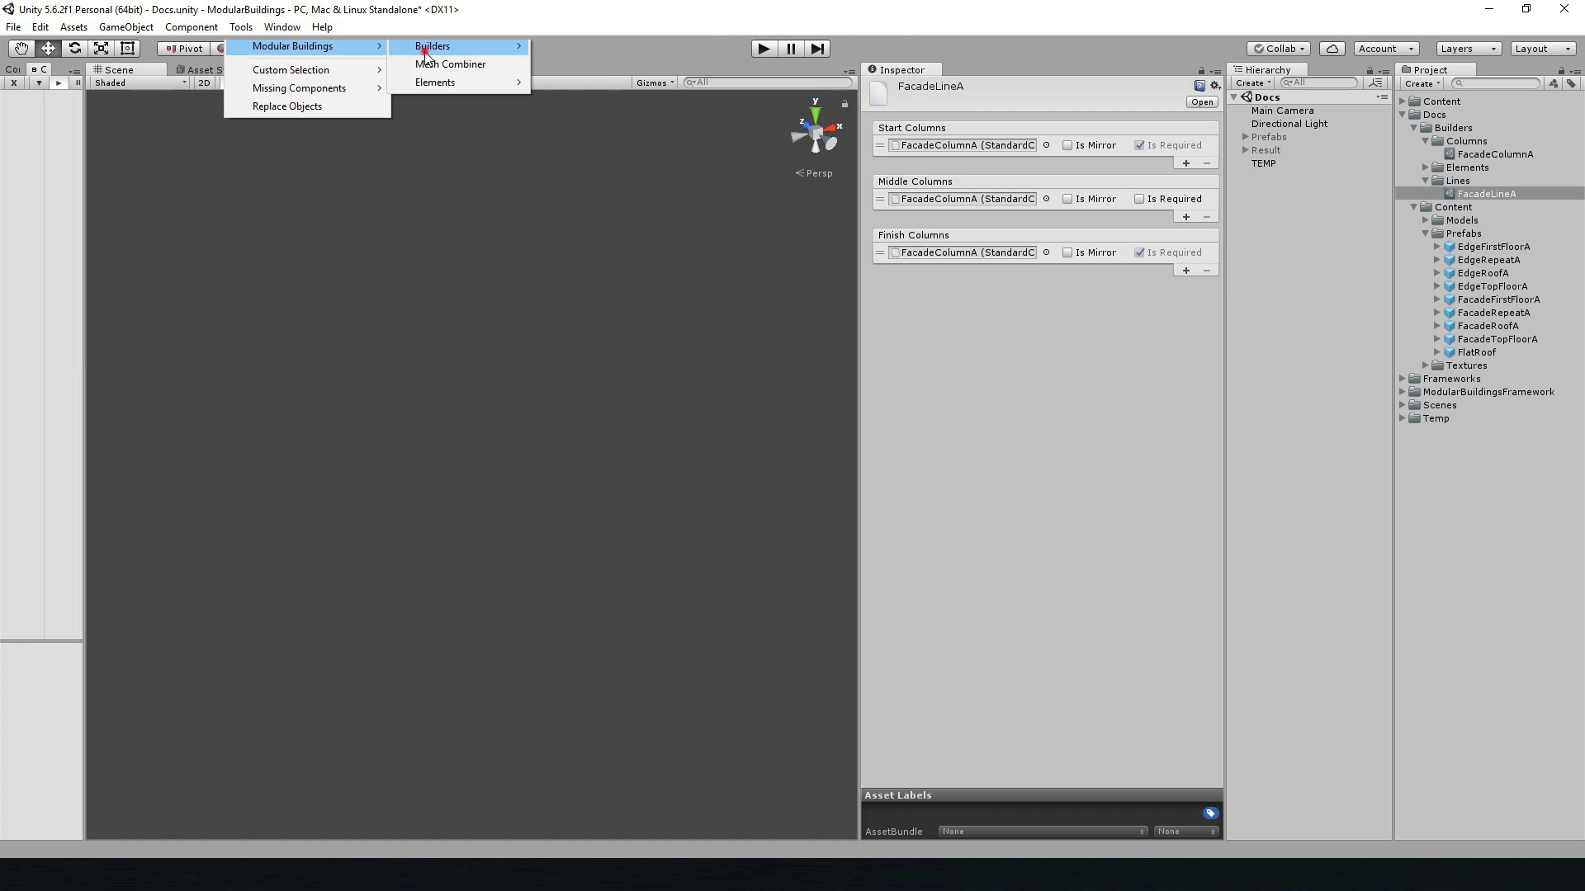
mouse_move(462, 46)
click(570, 72)
drag(350, 488, 345, 123)
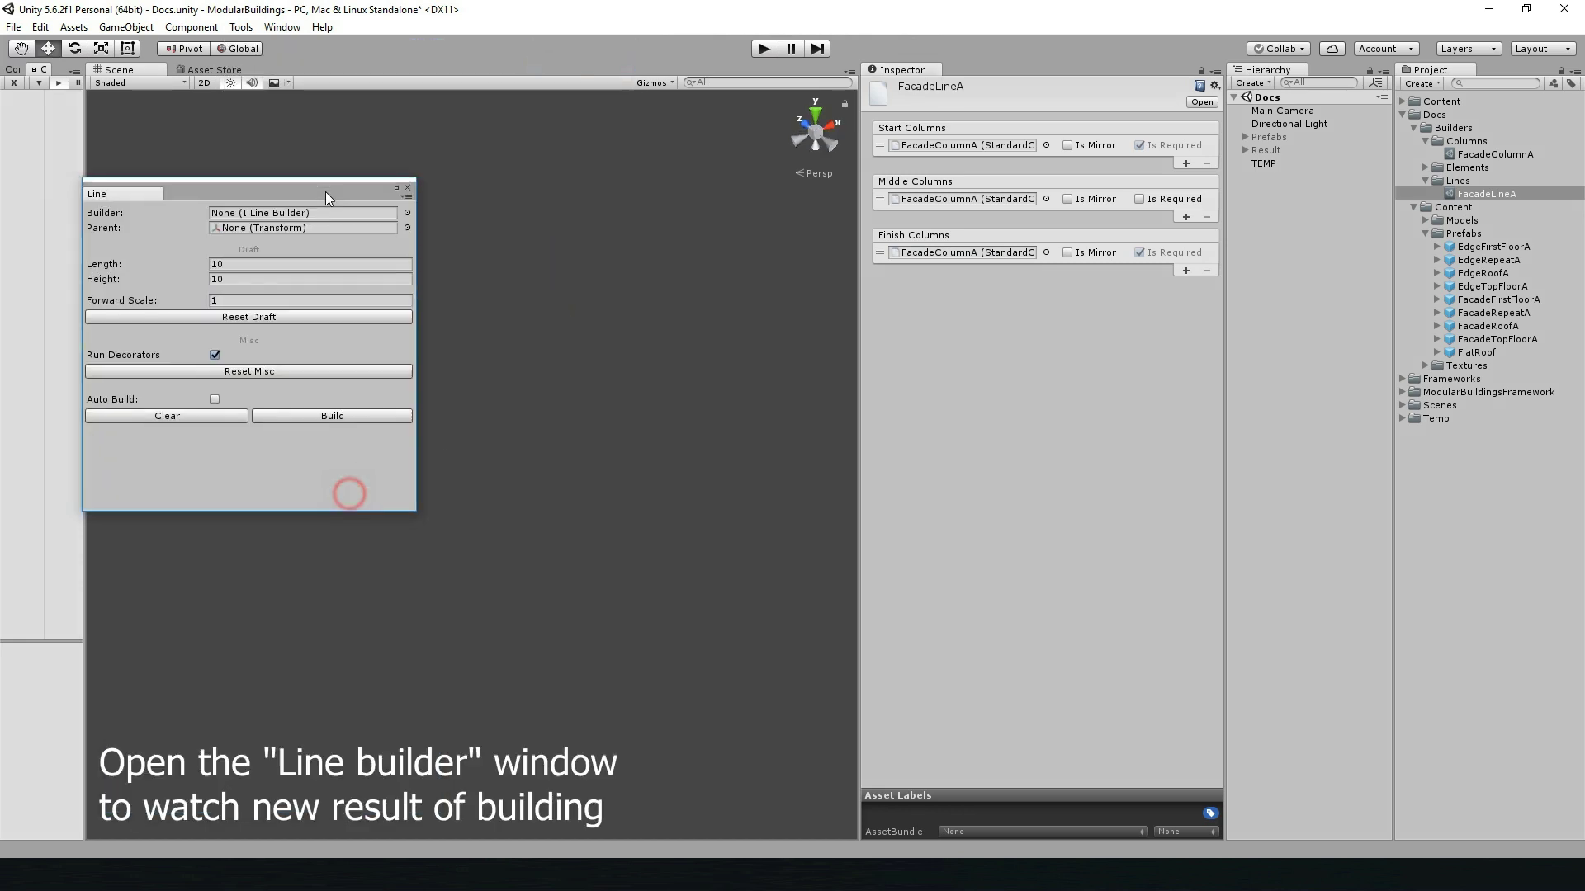
drag(433, 445, 372, 409)
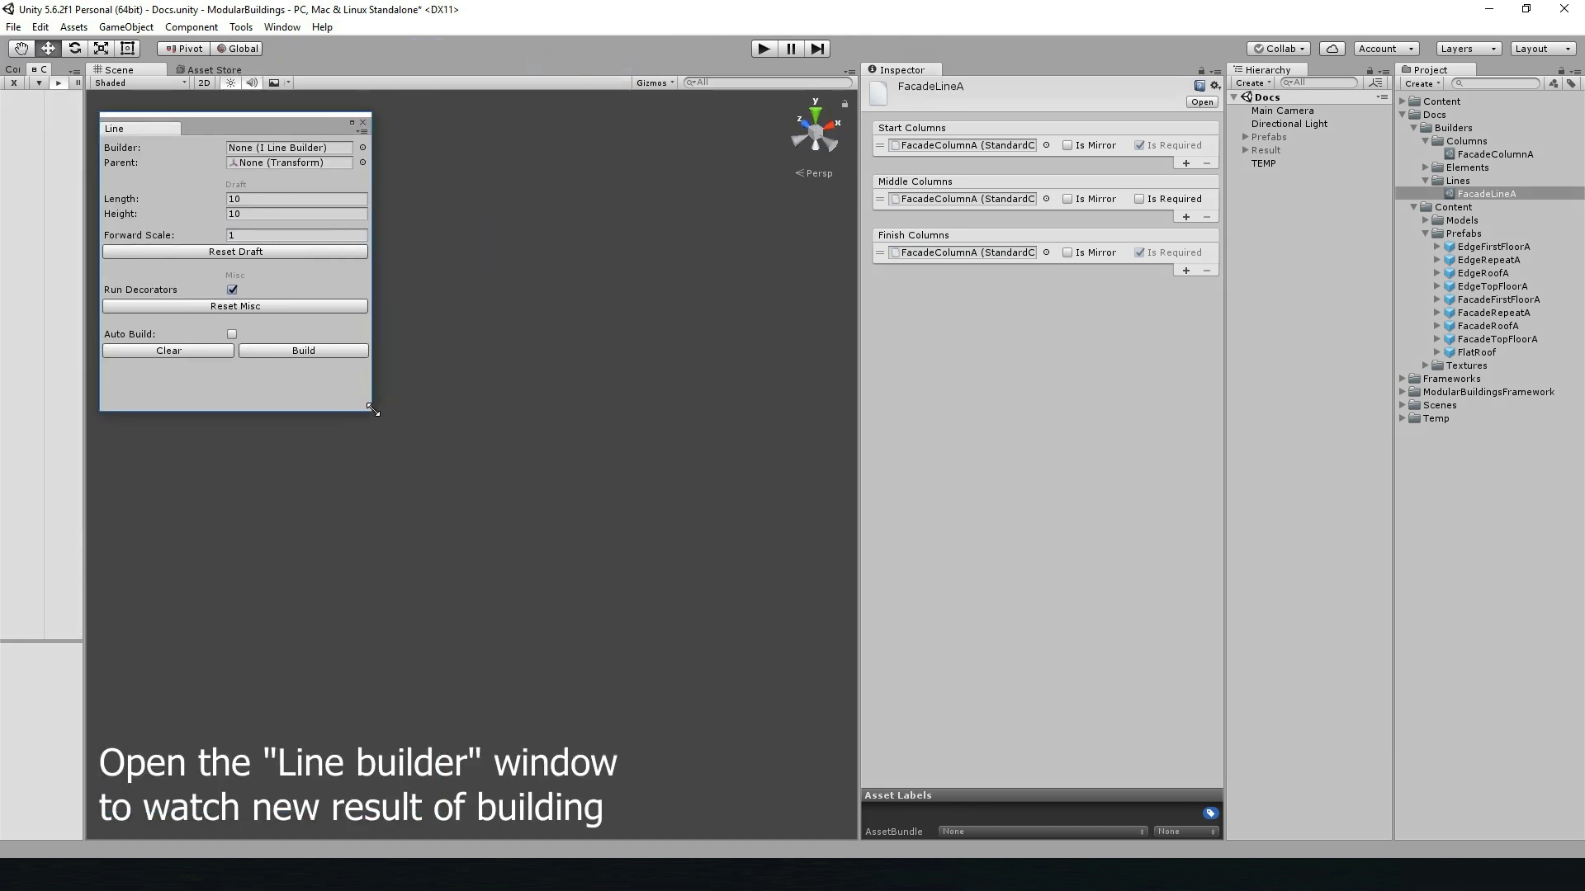
- Set the Line builder parent to TEMP and builder to FacadeLineA, with auto build on
drag(1272, 170, 279, 170)
click(278, 167)
drag(1481, 202, 241, 150)
click(275, 252)
click(232, 334)
- Try longer and lower facades in wireframe, then reset the draft to 6.4 by 17
alt+drag(312, 354, 557, 378)
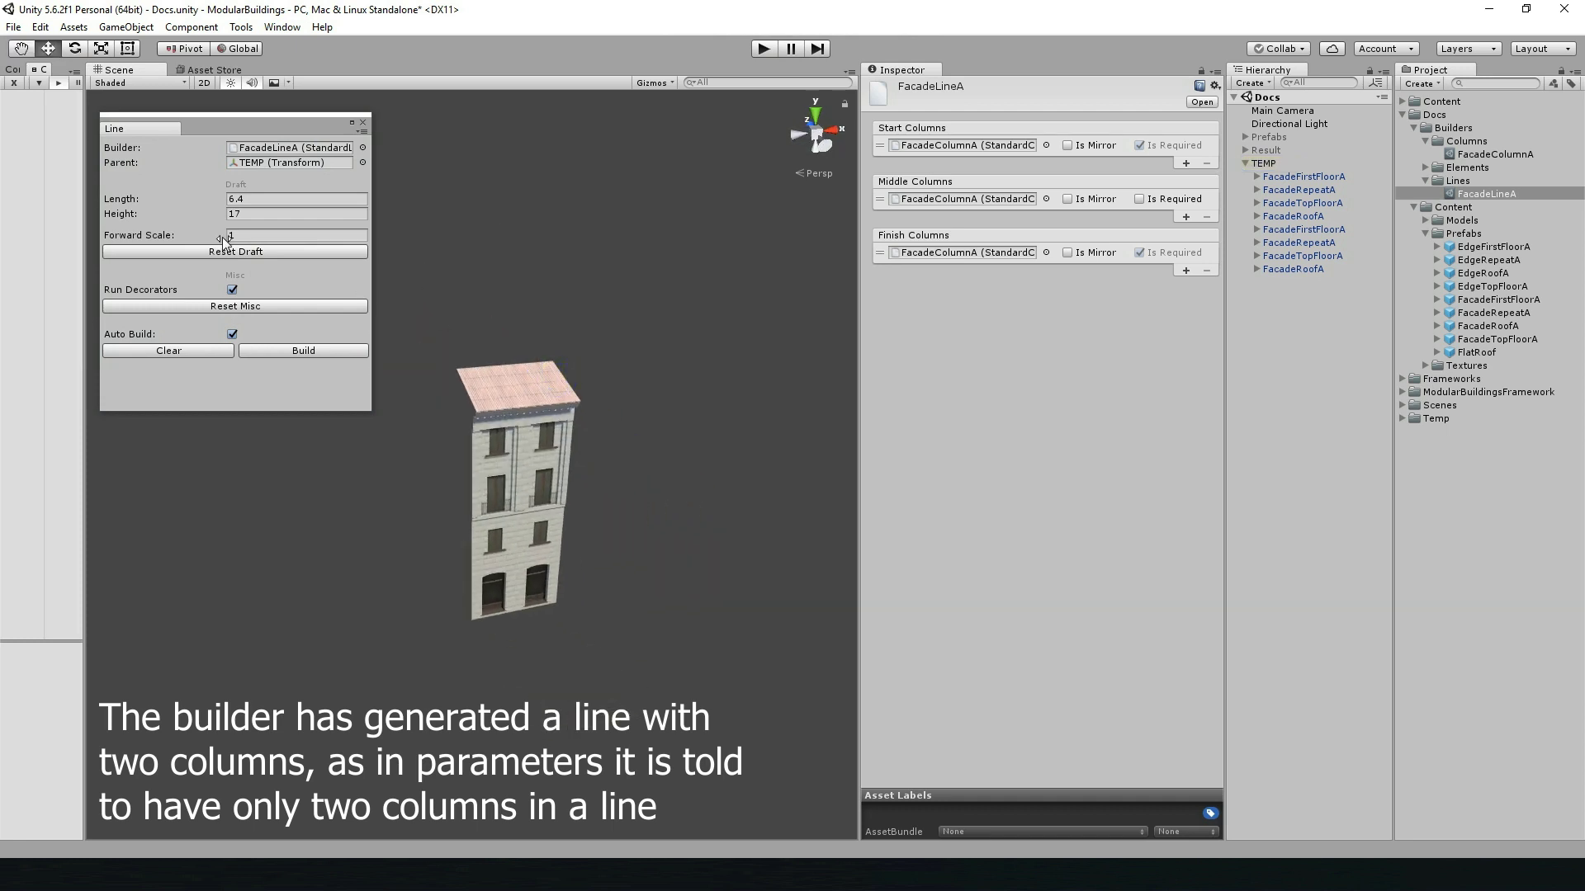
mouse_move(194, 197)
mouse_down()
mouse_move(267, 206)
mouse_move(231, 223)
mouse_move(323, 226)
mouse_up()
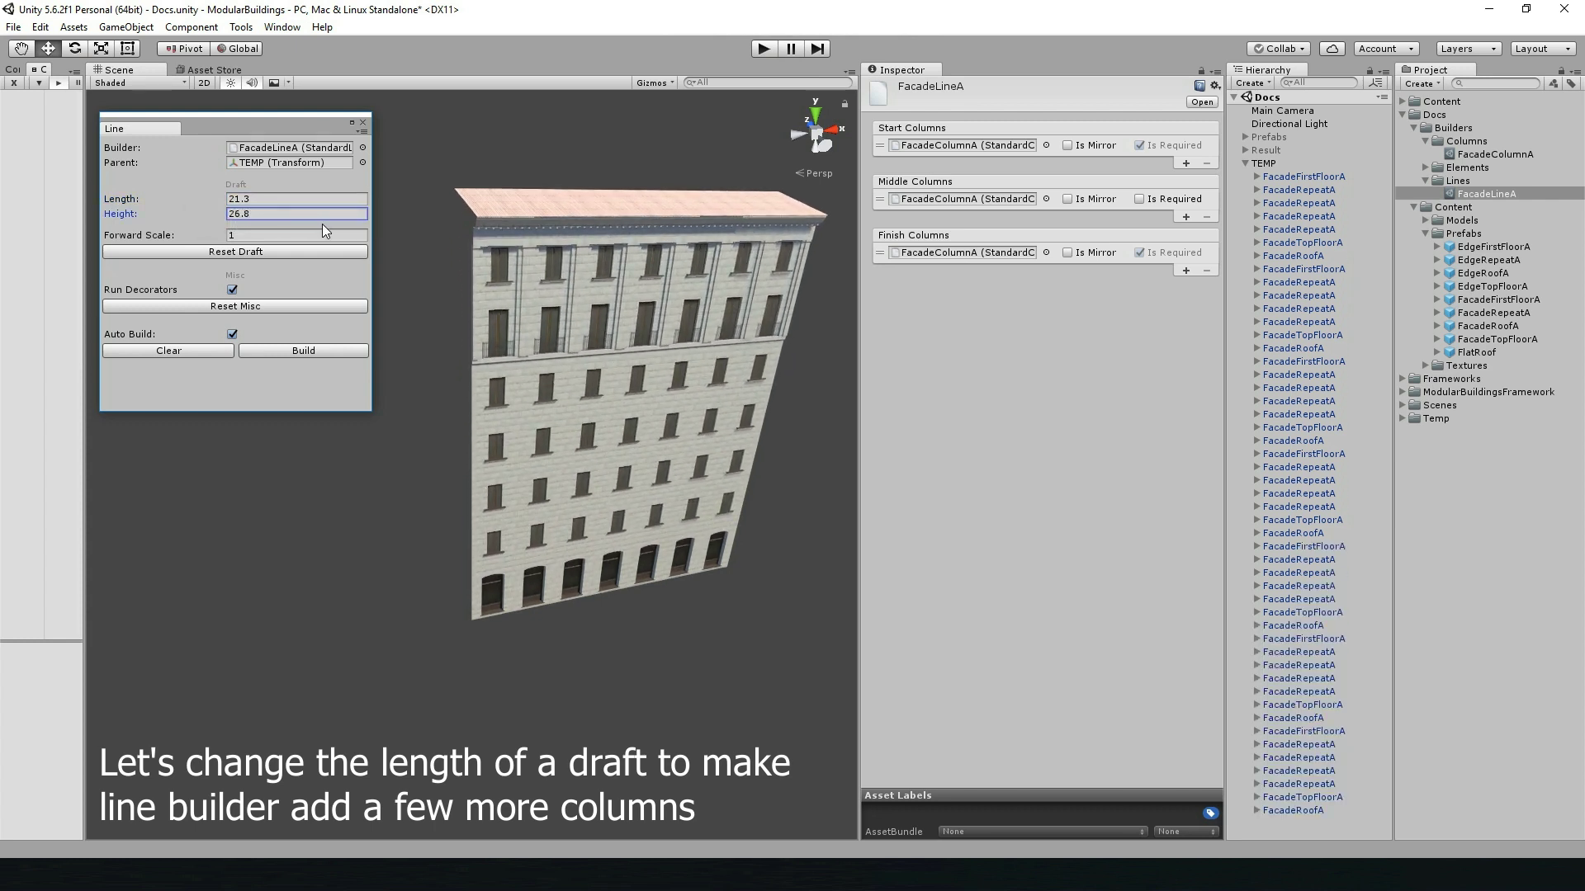
drag(322, 225, 299, 221)
mouse_move(553, 314)
alt+mouse_down()
mouse_move(597, 293)
mouse_move(644, 309)
alt+mouse_up()
click(157, 83)
click(177, 137)
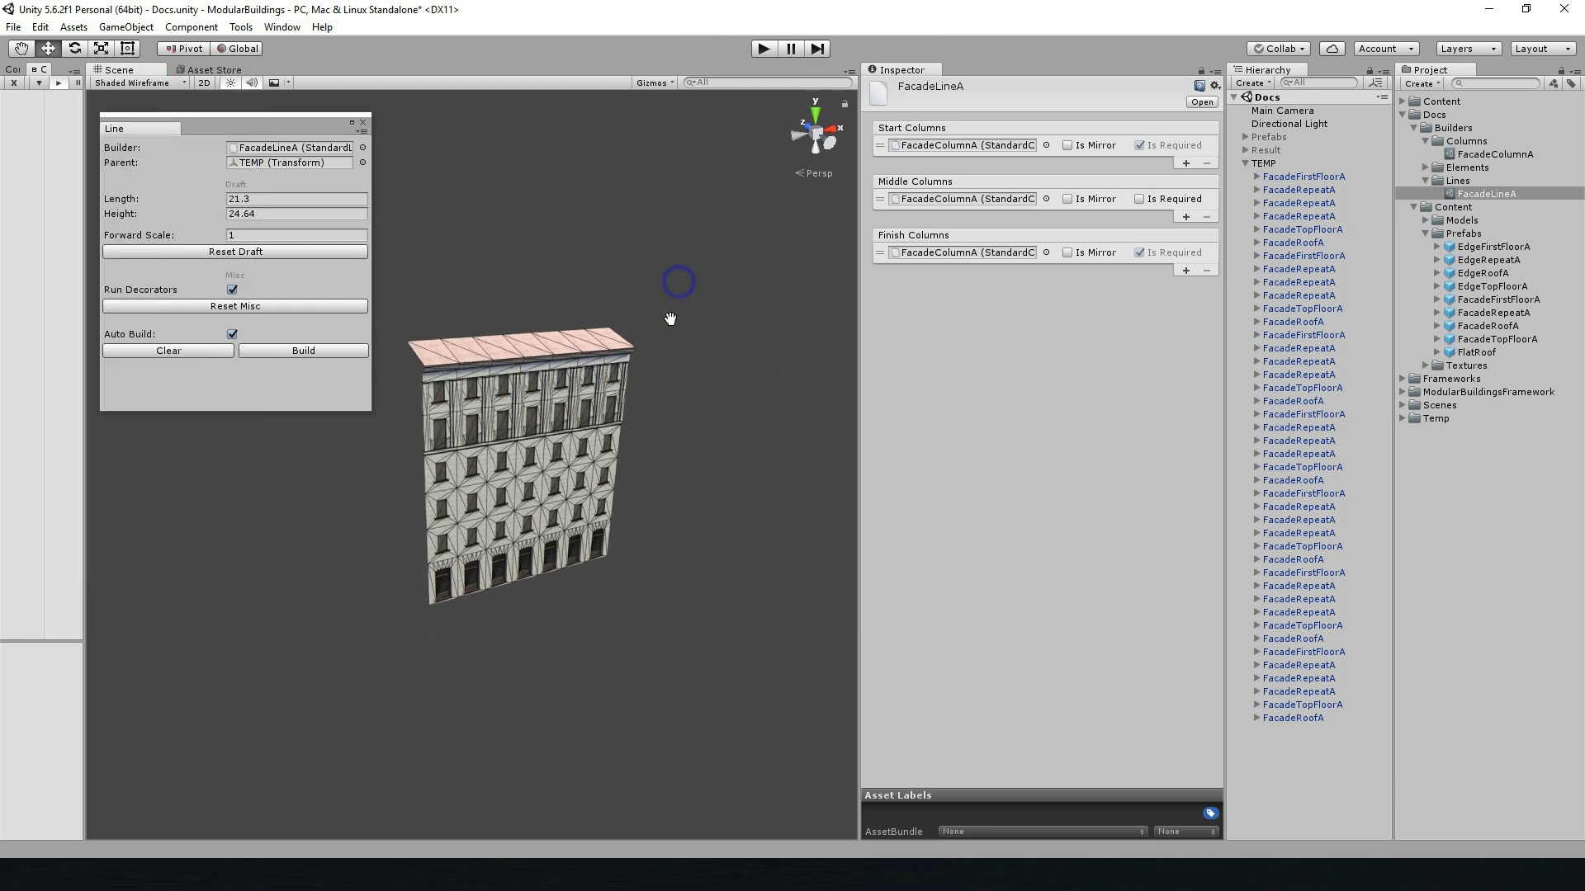
mouse_move(208, 199)
mouse_down()
mouse_move(364, 206)
mouse_move(205, 222)
mouse_move(299, 228)
mouse_up()
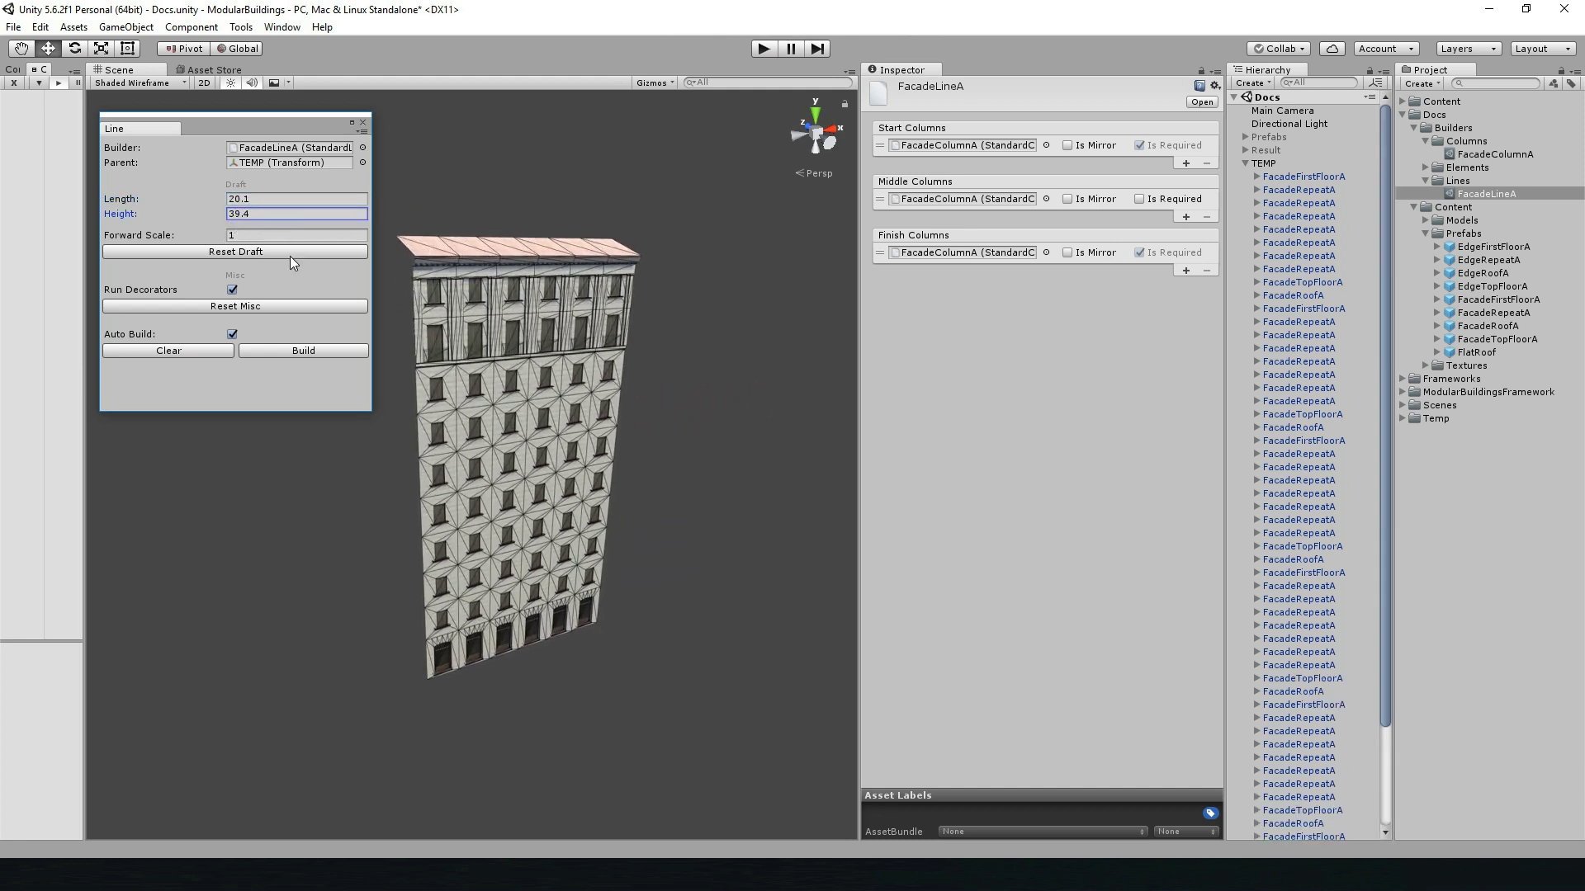
click(246, 251)
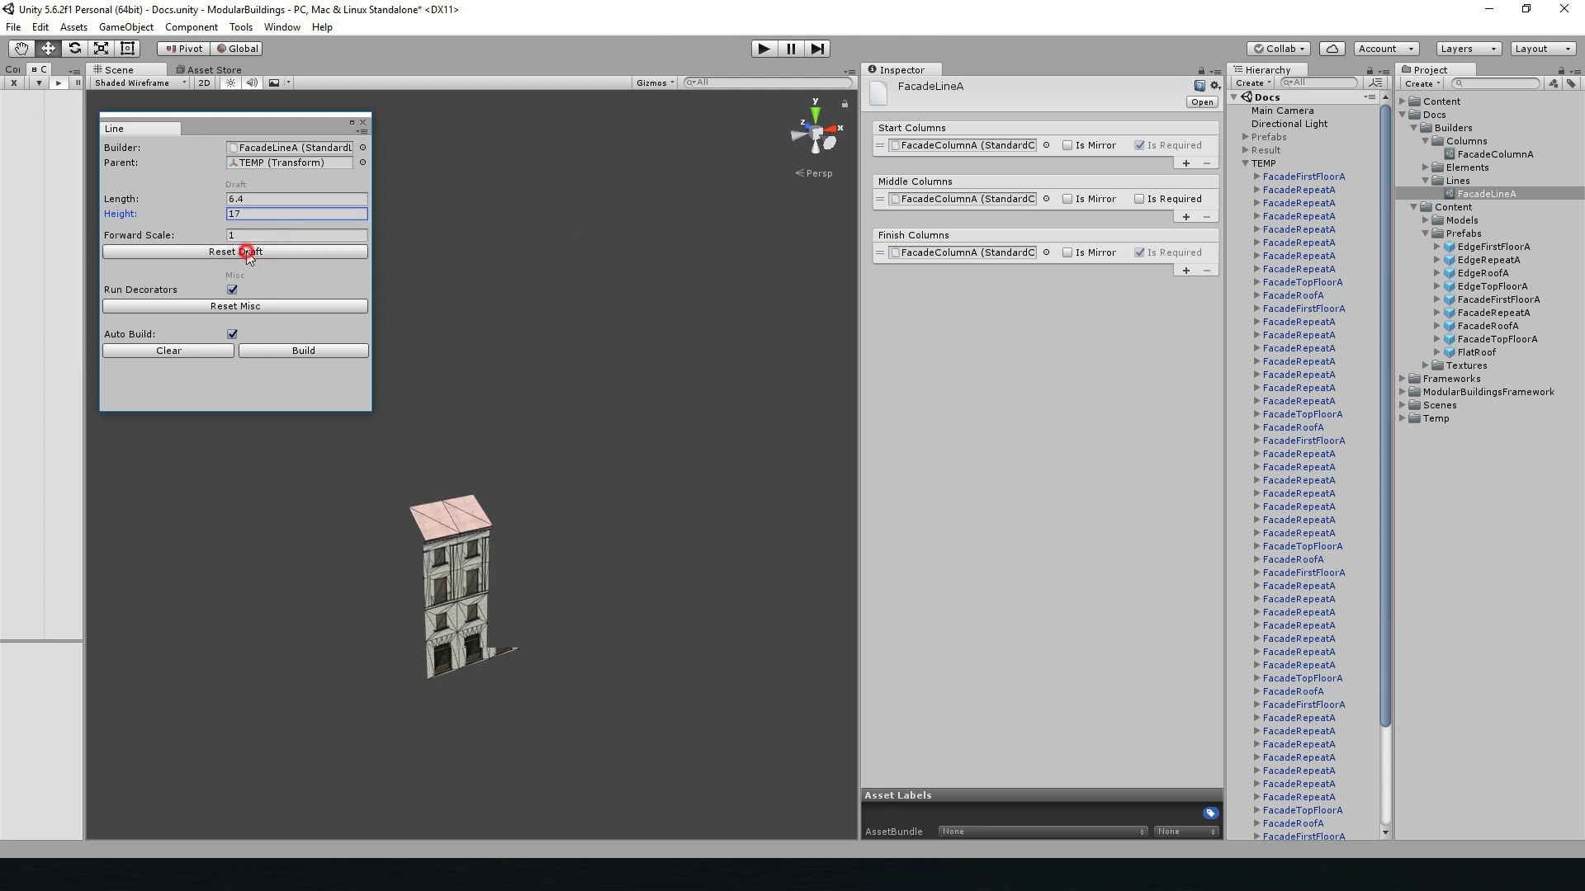
- Clear the built facade and switch the scene back to plain shading
alt+drag(548, 375, 628, 547)
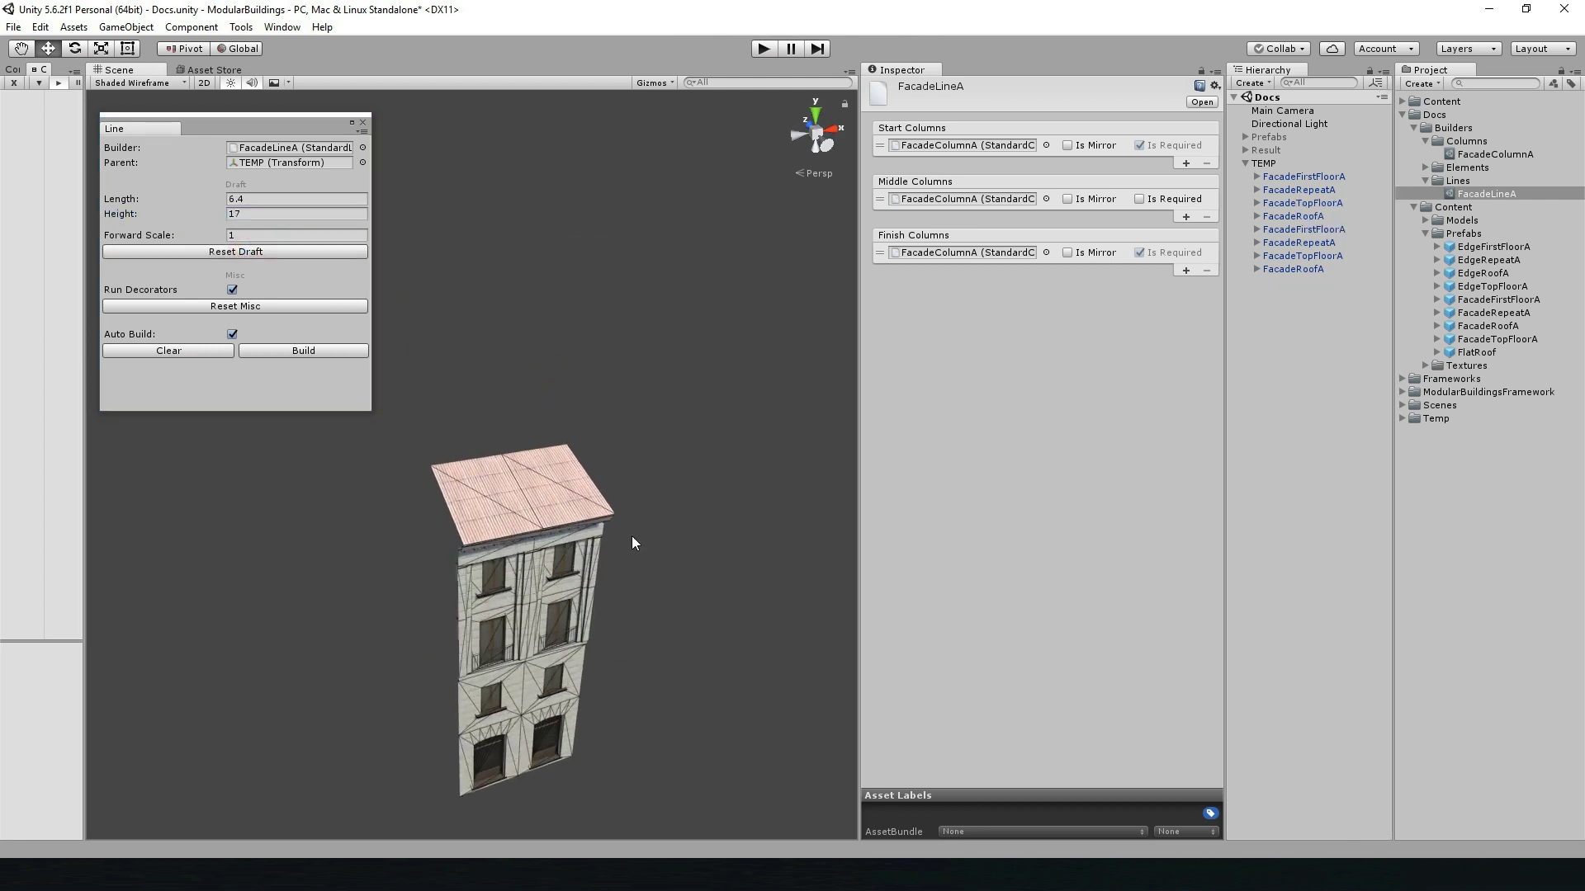
click(215, 349)
click(136, 83)
click(137, 110)
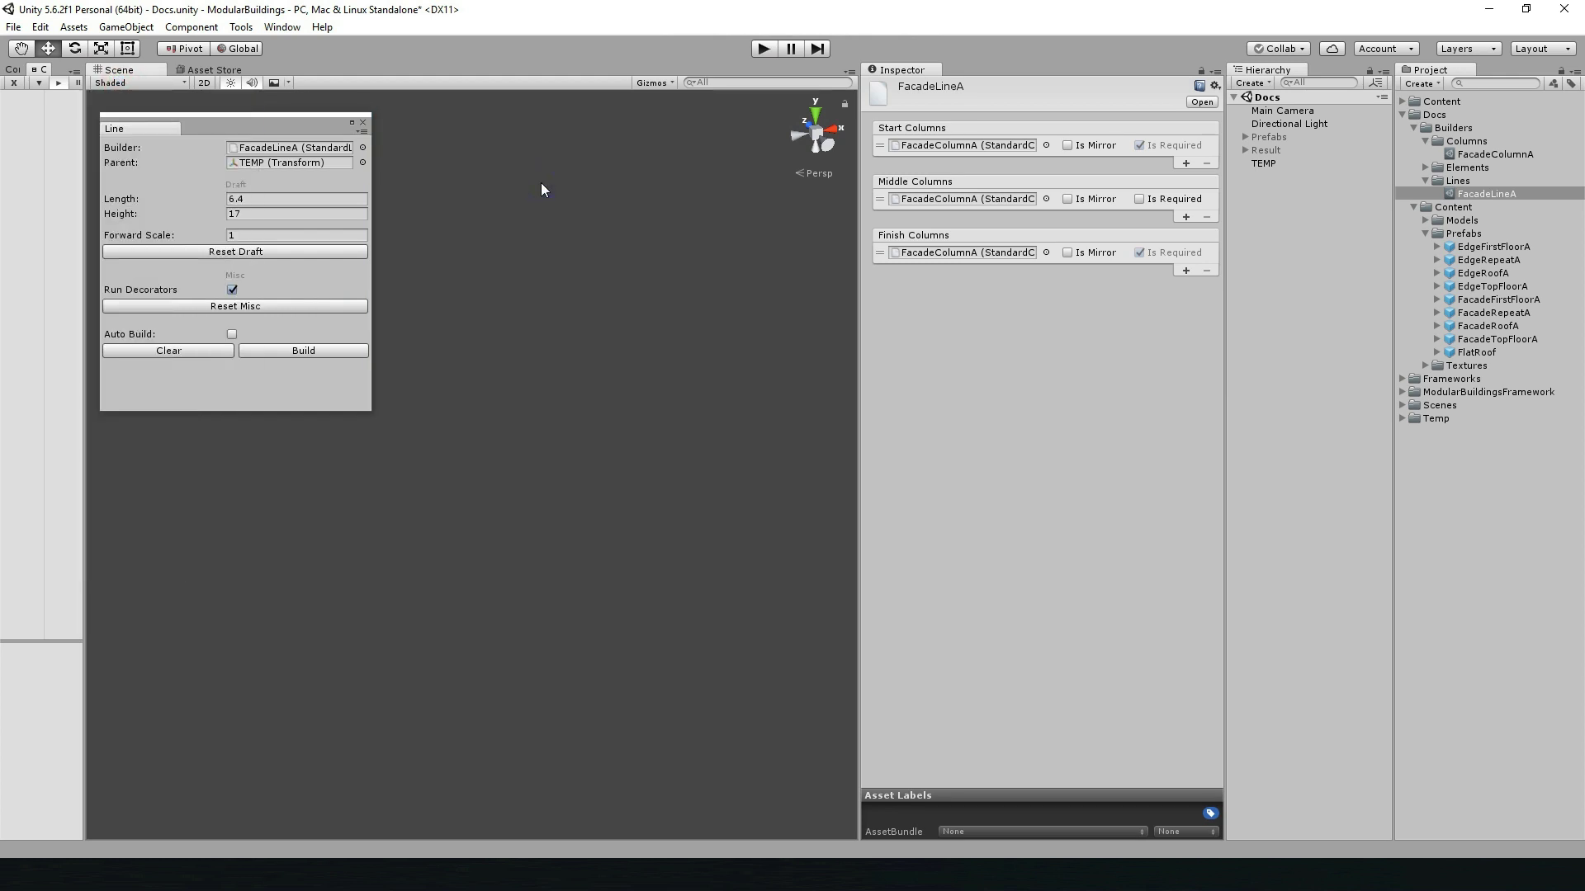
- Create a new Standard edge element in Elements with length 3.2 and height 4.5
click(1467, 167)
click(1425, 140)
click(1426, 154)
click(241, 27)
click(580, 157)
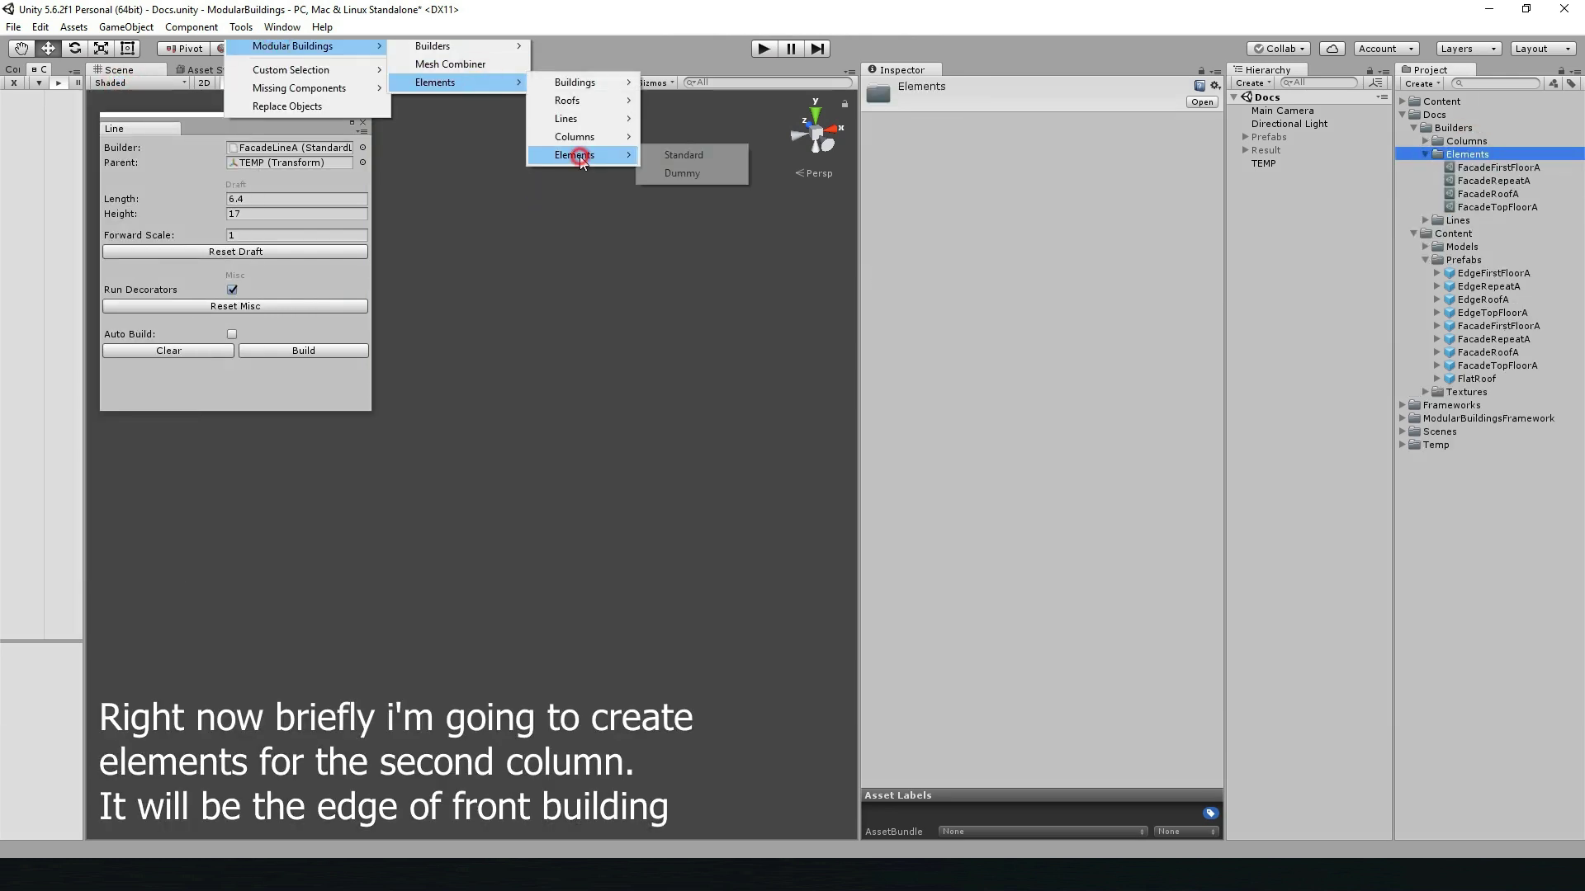
click(683, 155)
click(1031, 123)
text(3.2)
click(1033, 137)
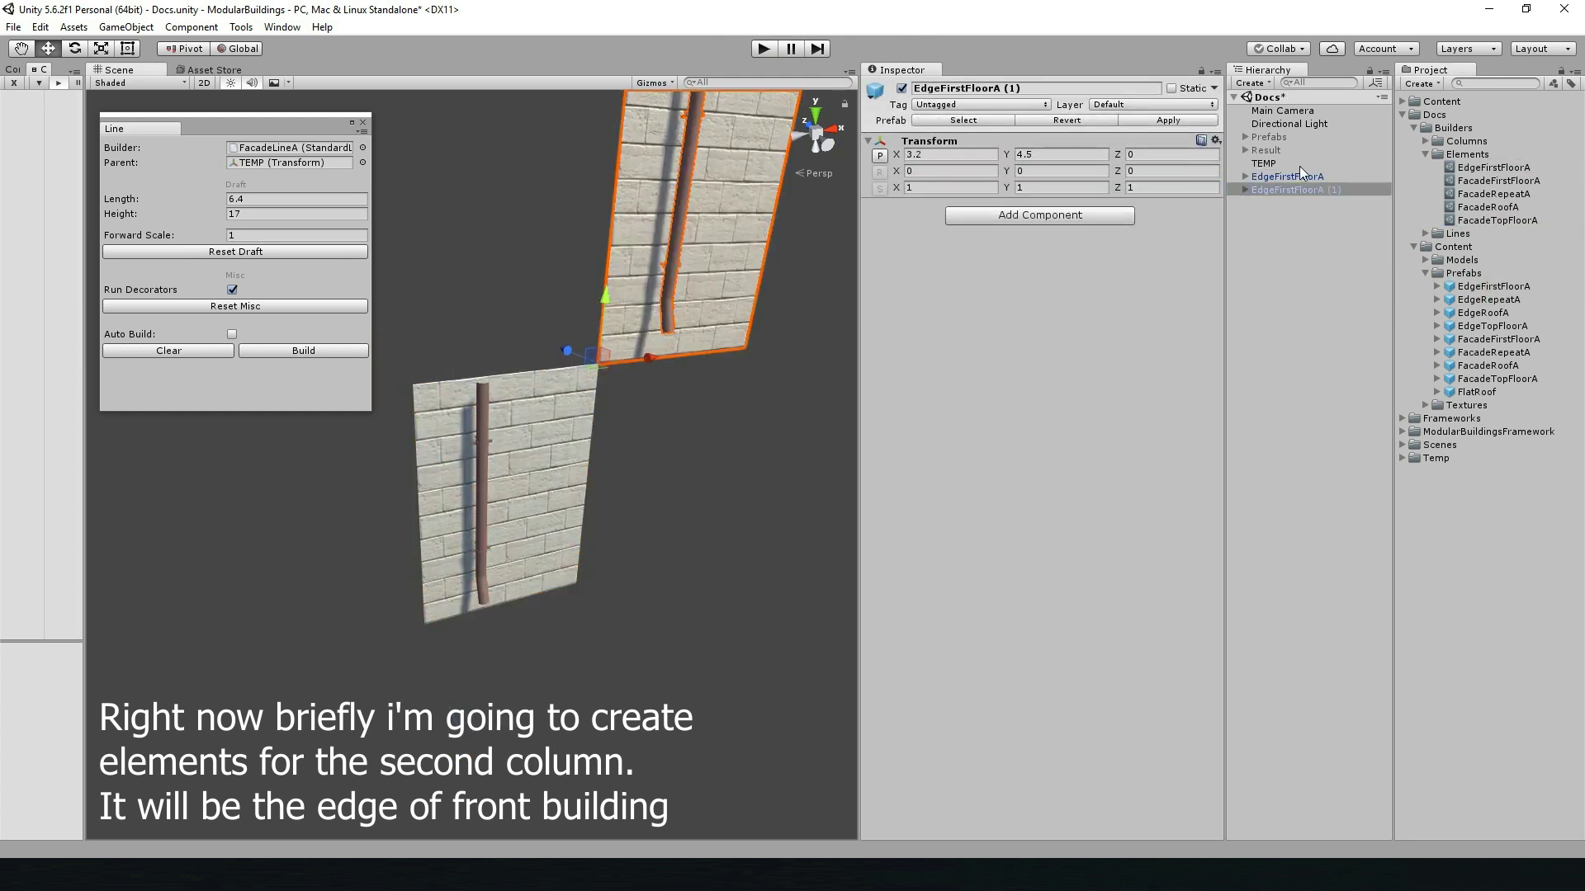
text(4.5)
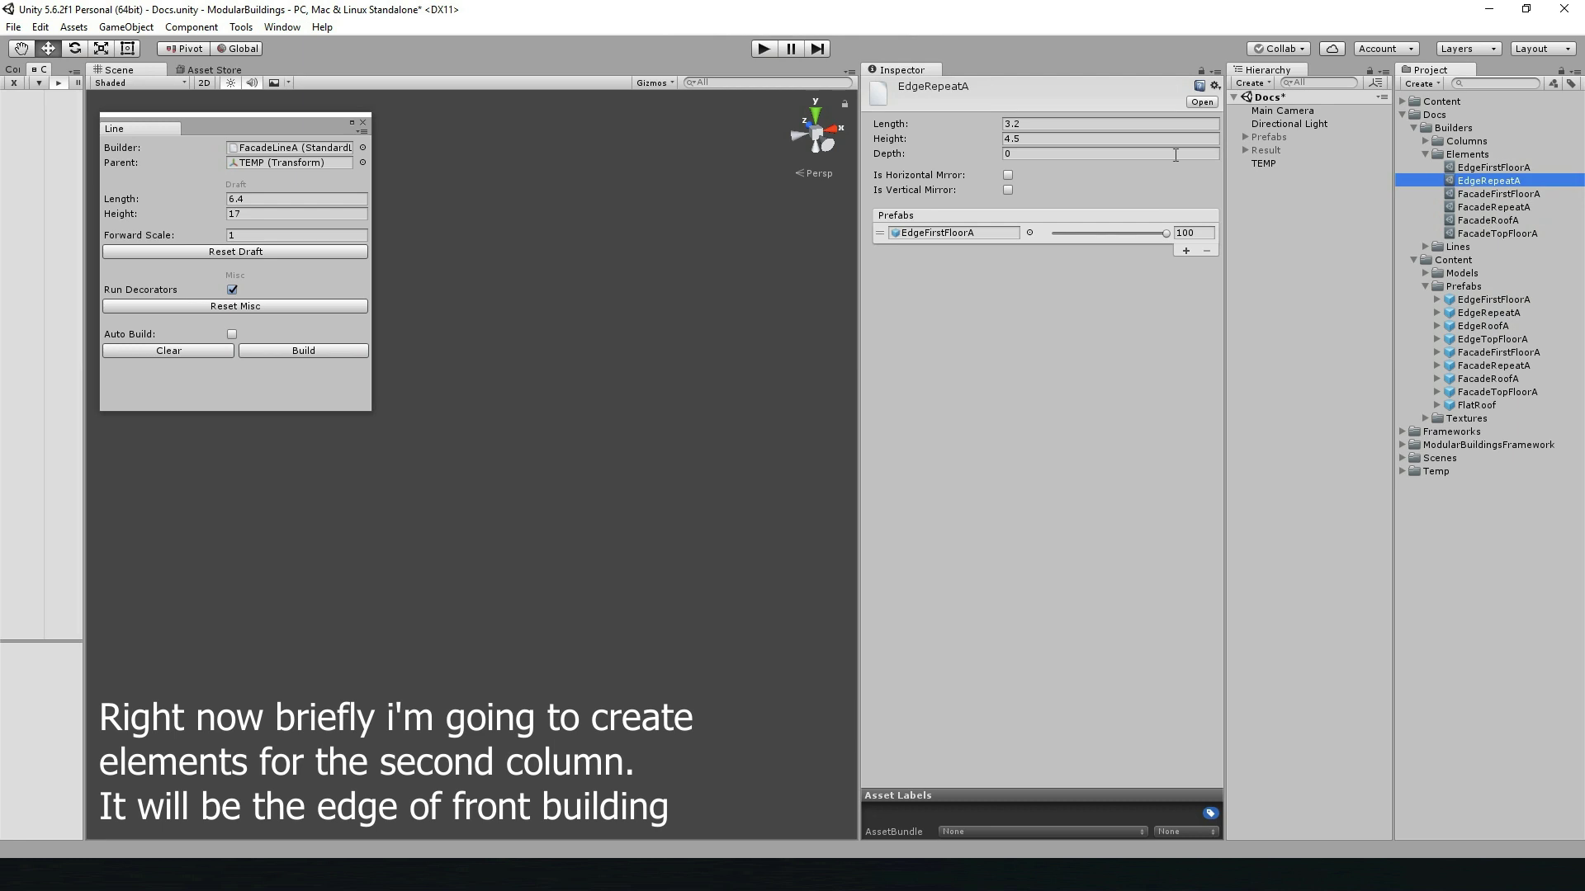
- Duplicate EdgeRepeatA and rename the copy as the EdgeTop element
key(ctrl+d)
key(F2)
text(EdgeTopFloorA)
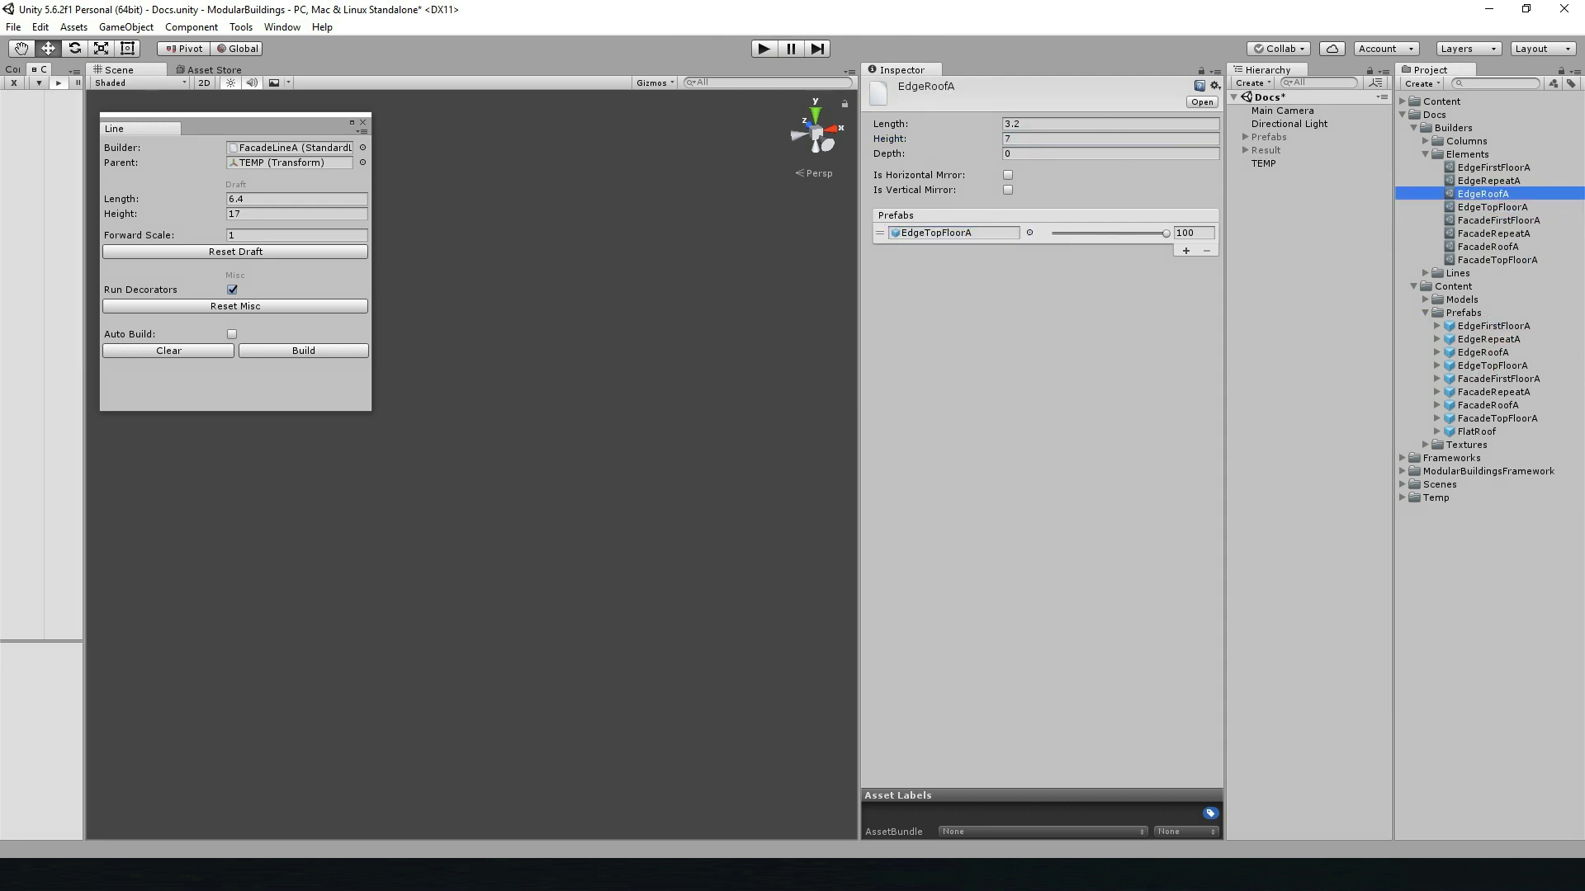
click(1425, 155)
click(1454, 141)
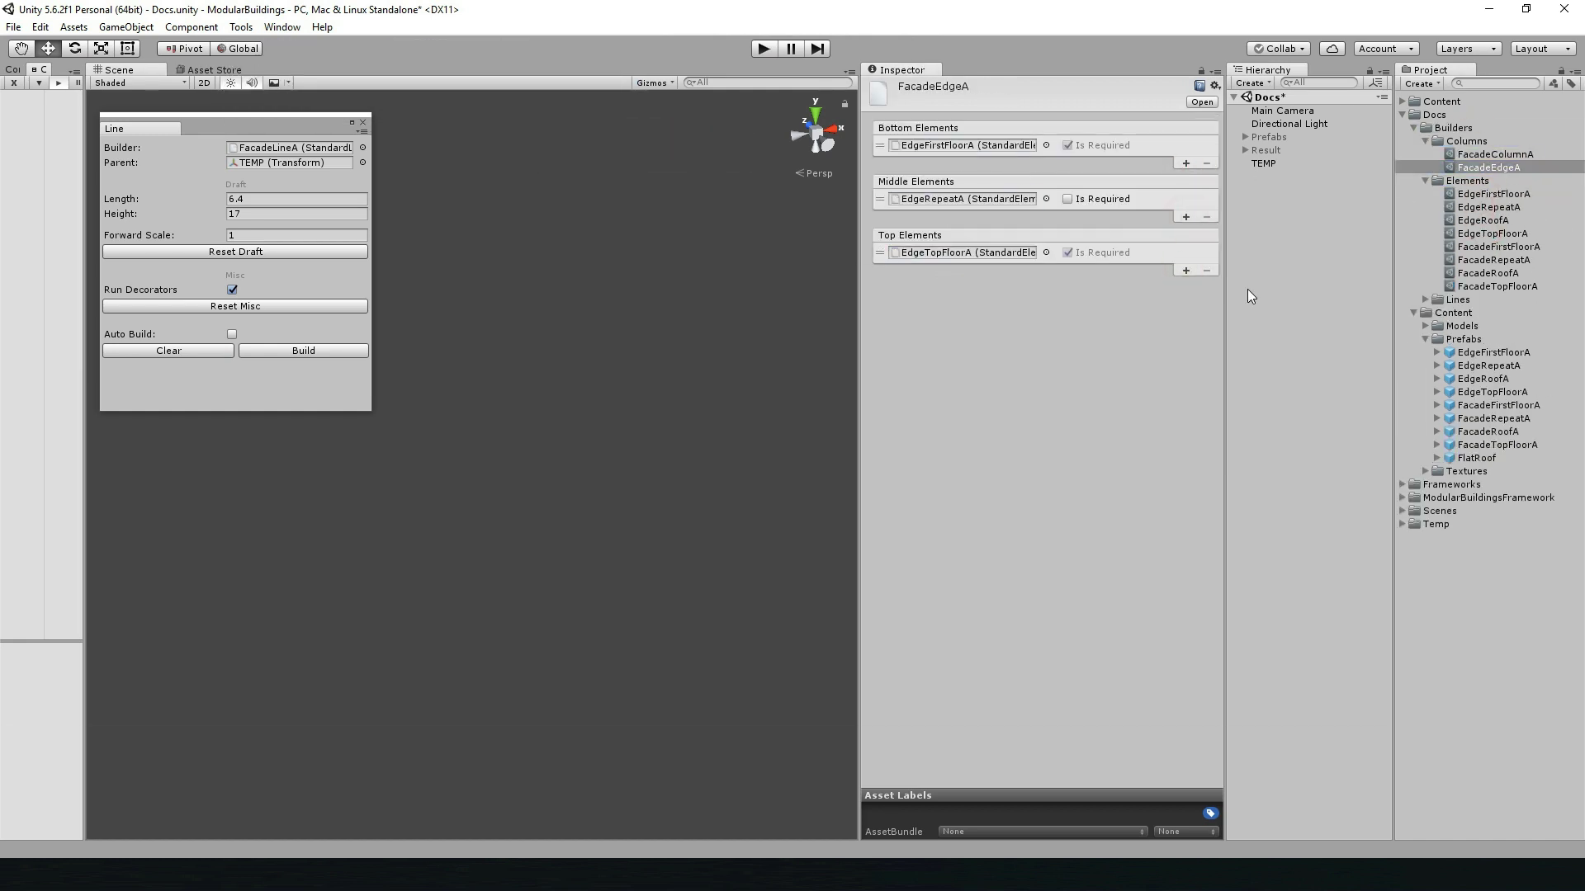
- Add EdgeRoofA as FacadeEdgeA's second top element and test the middle element as optional
click(1186, 270)
click(1067, 199)
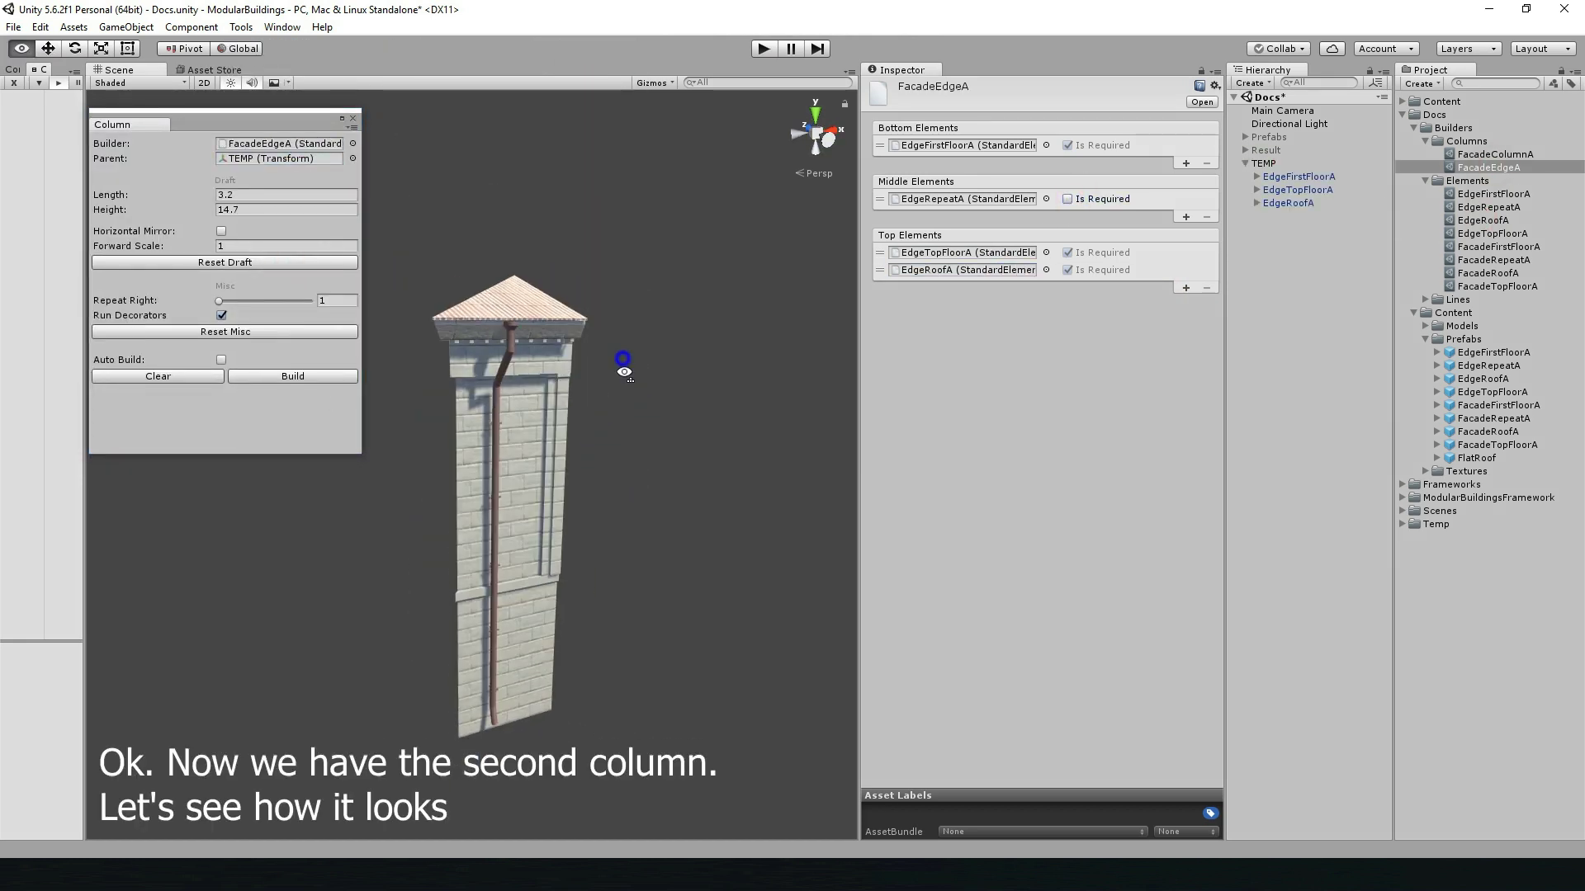
click(241, 262)
click(221, 360)
click(1068, 199)
- Compare with FacadeColumnA, then build FacadeEdgeA repeated three times sideways
drag(1494, 154, 280, 144)
click(287, 262)
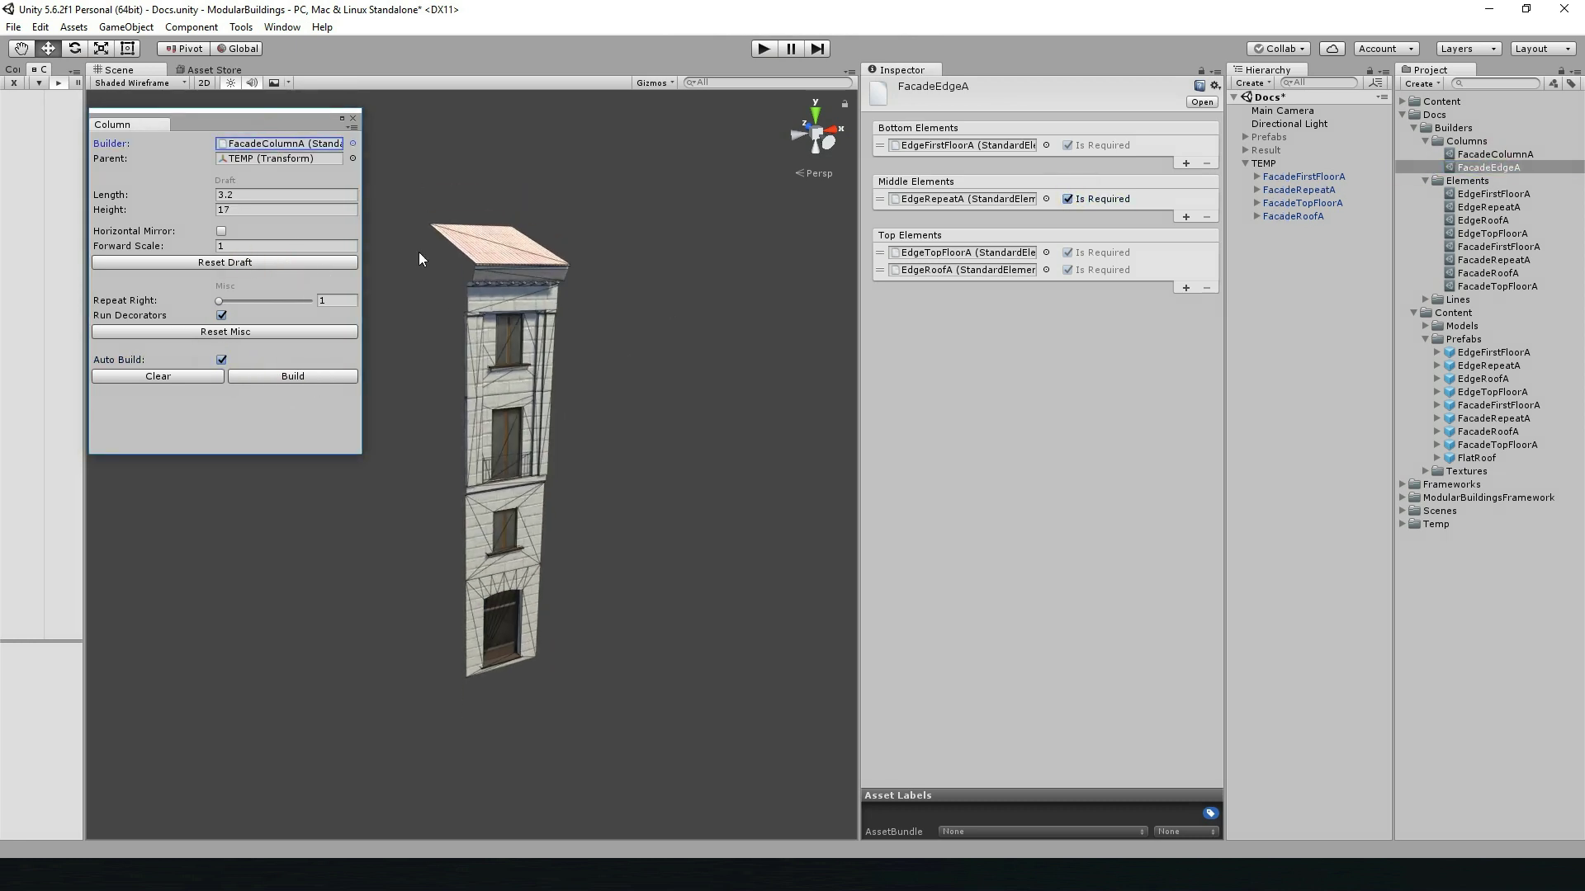
click(1483, 220)
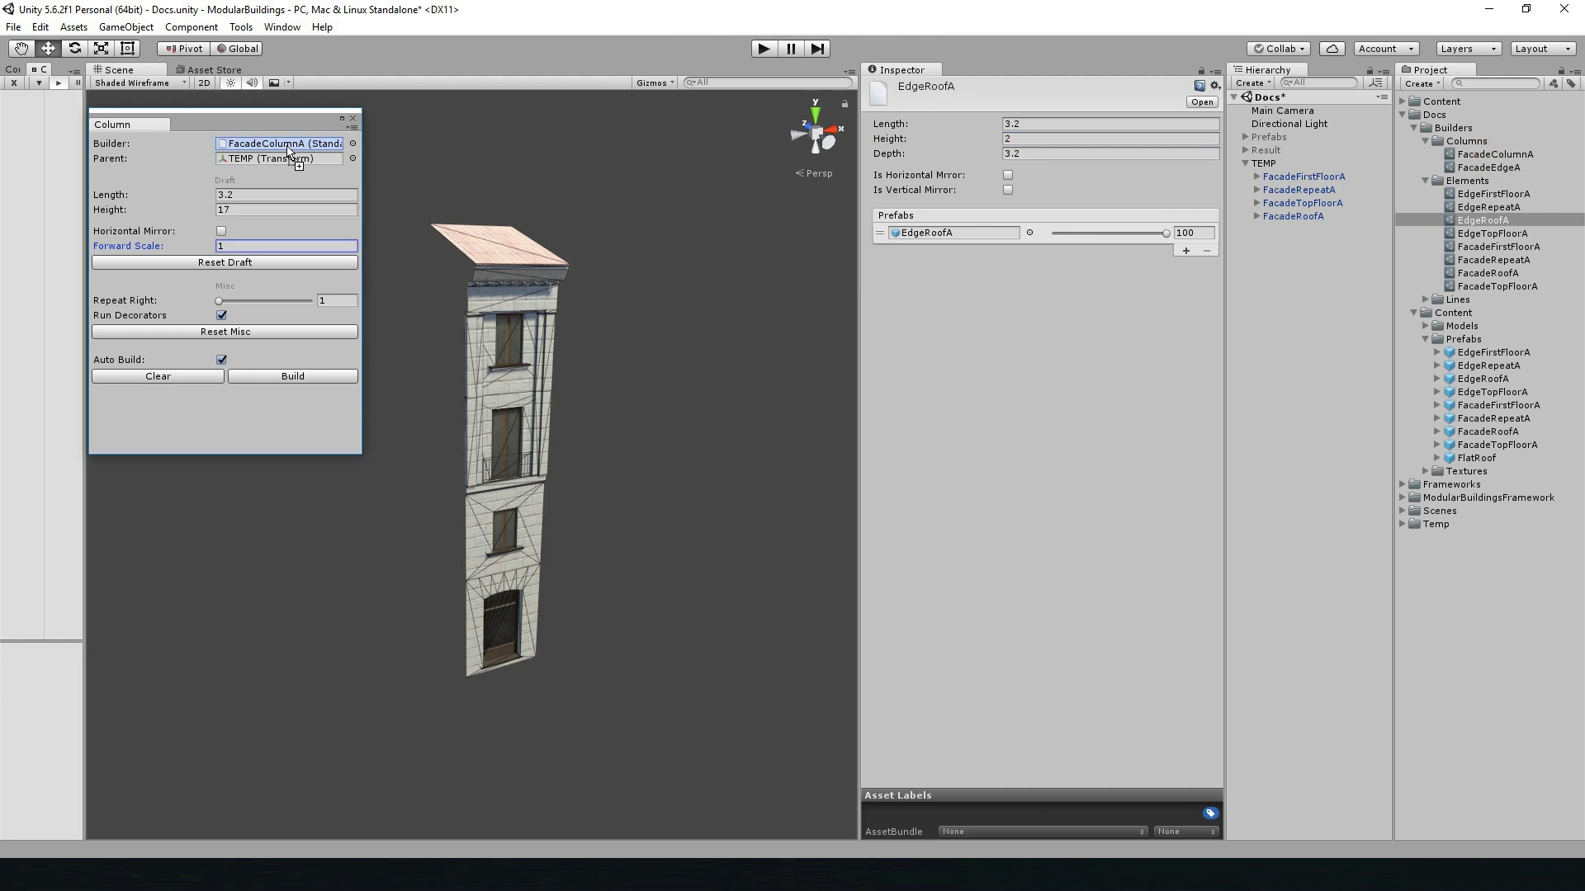
click(237, 305)
drag(1488, 168, 281, 144)
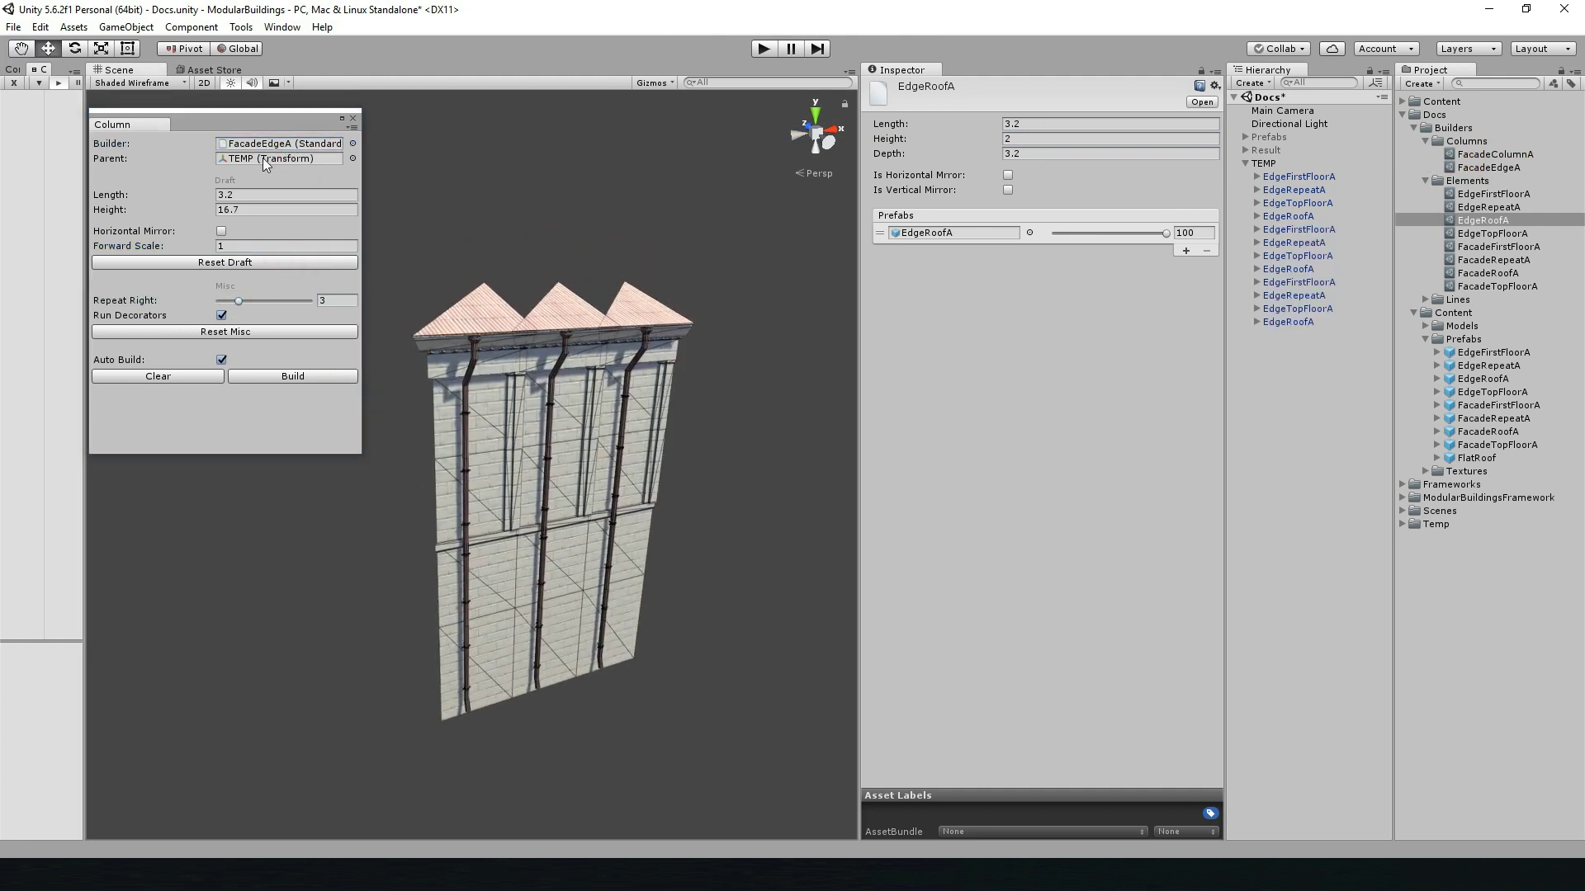
click(241, 27)
mouse_move(297, 46)
mouse_move(438, 46)
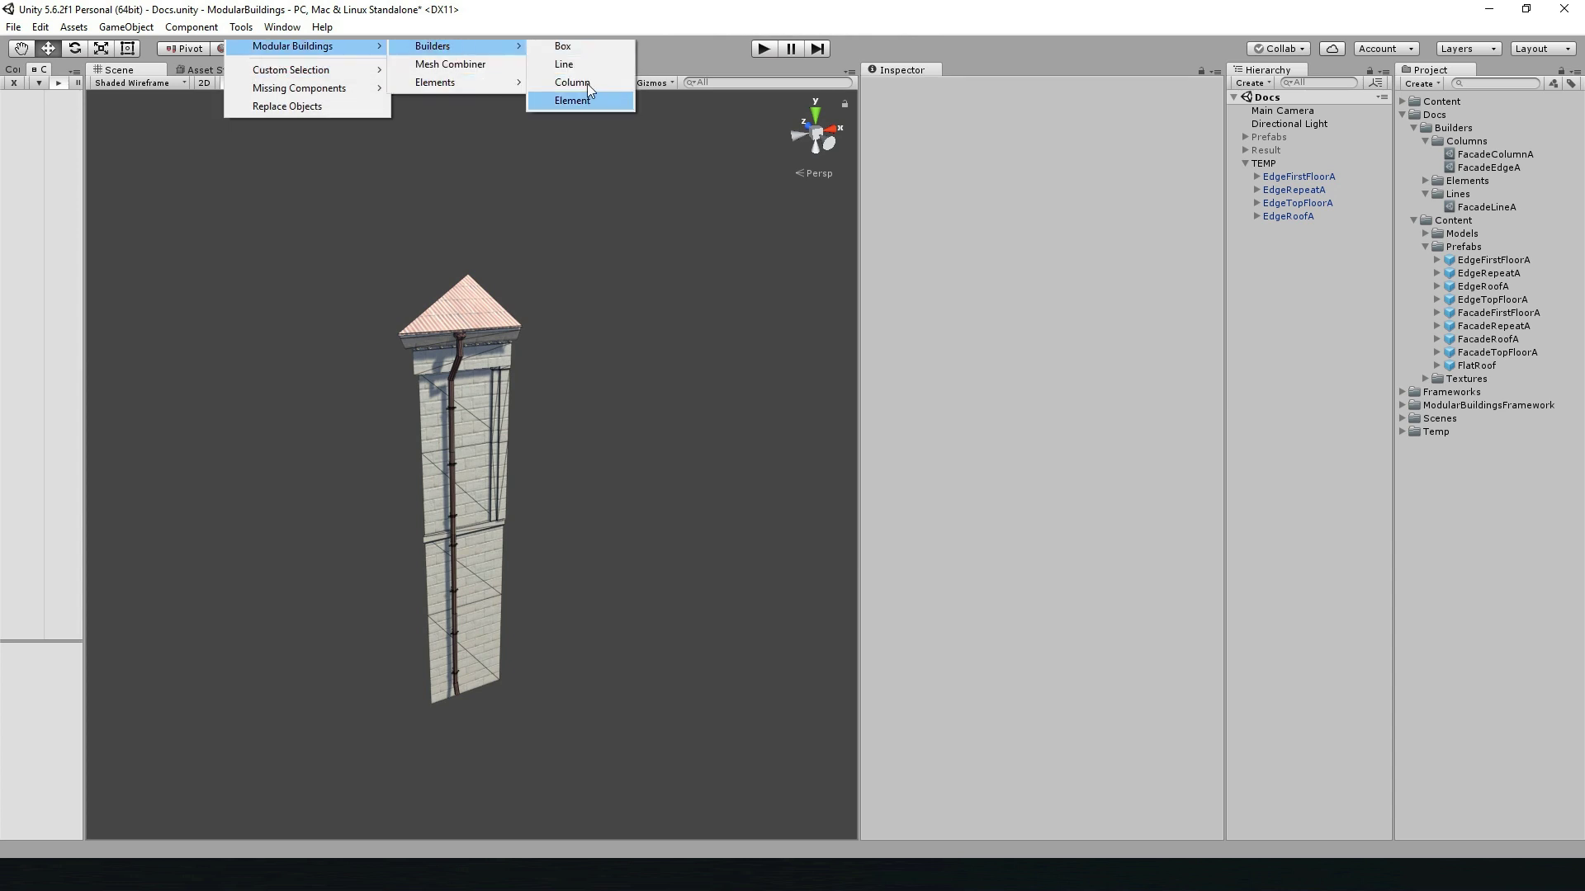
click(564, 64)
drag(307, 141, 307, 142)
click(229, 327)
drag(196, 191, 410, 238)
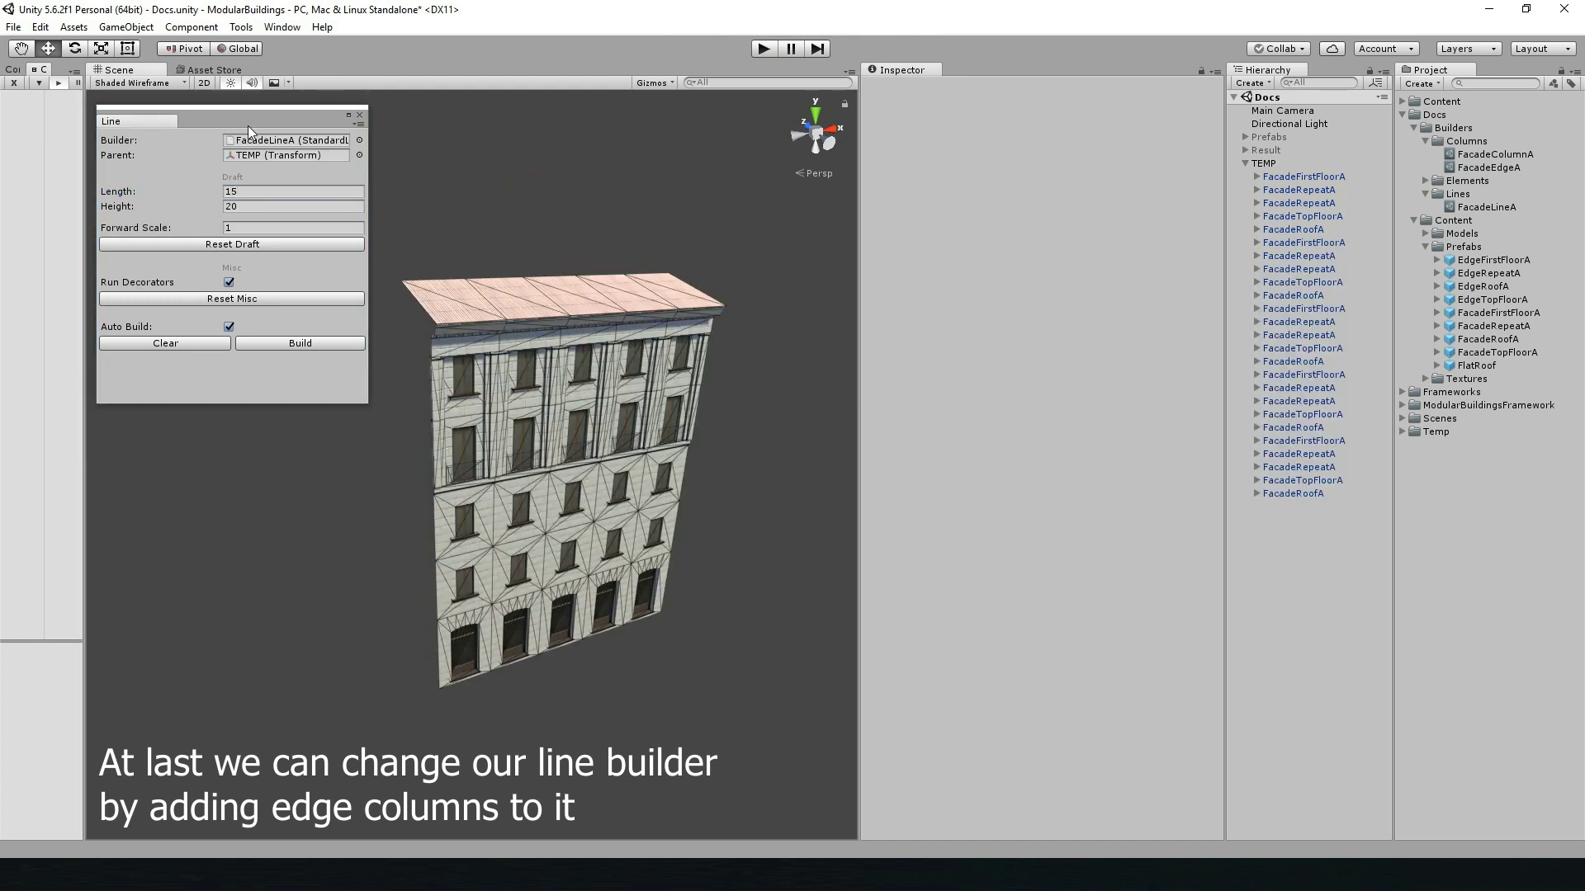
click(1486, 206)
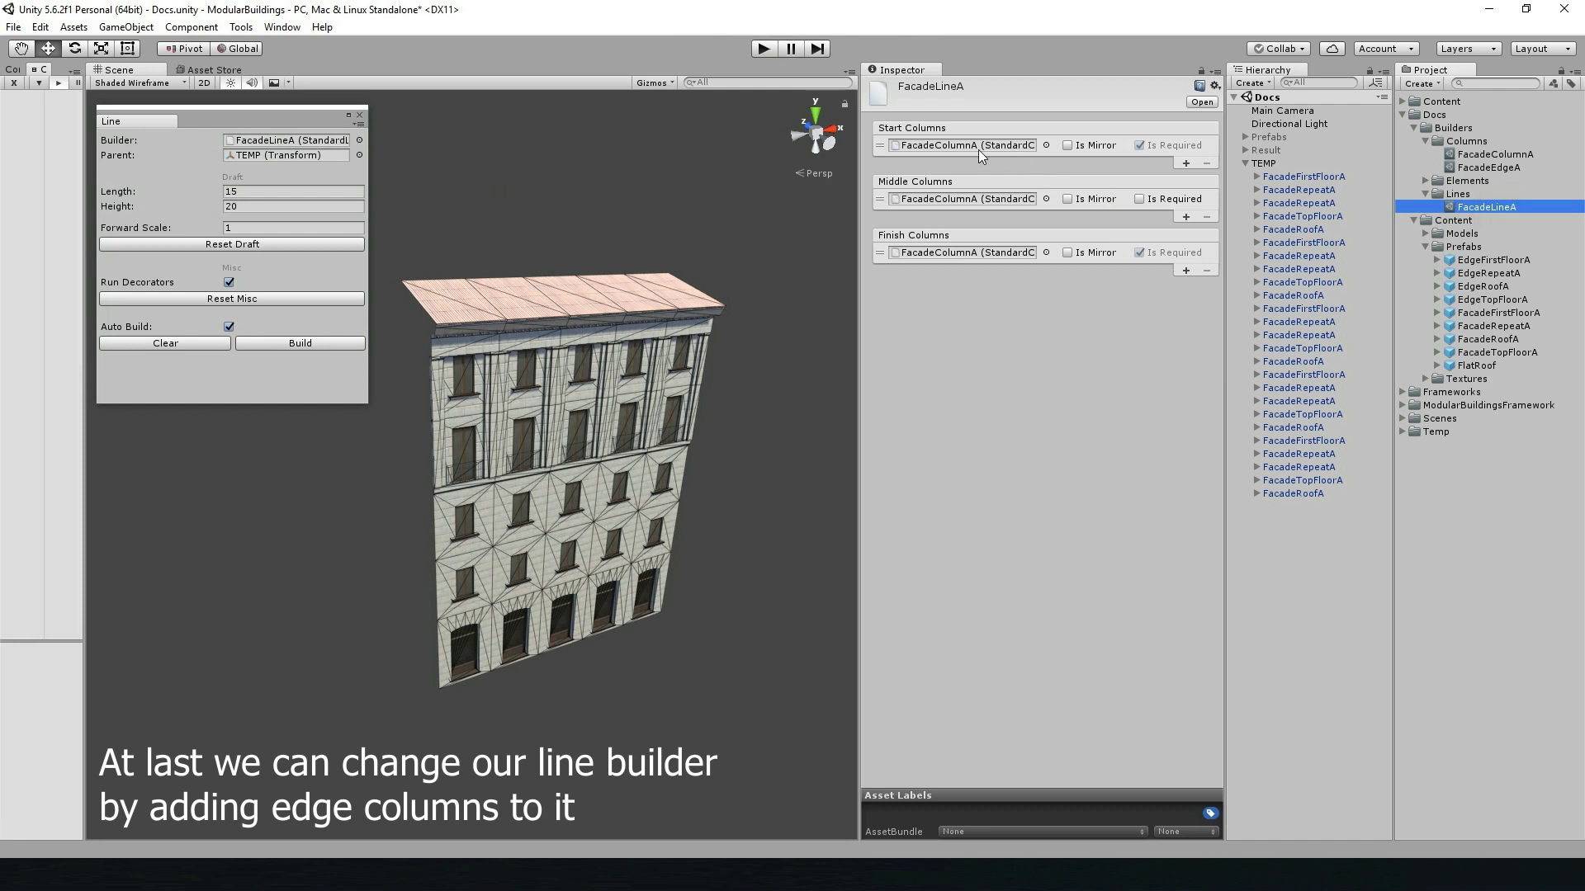
drag(1488, 166, 991, 145)
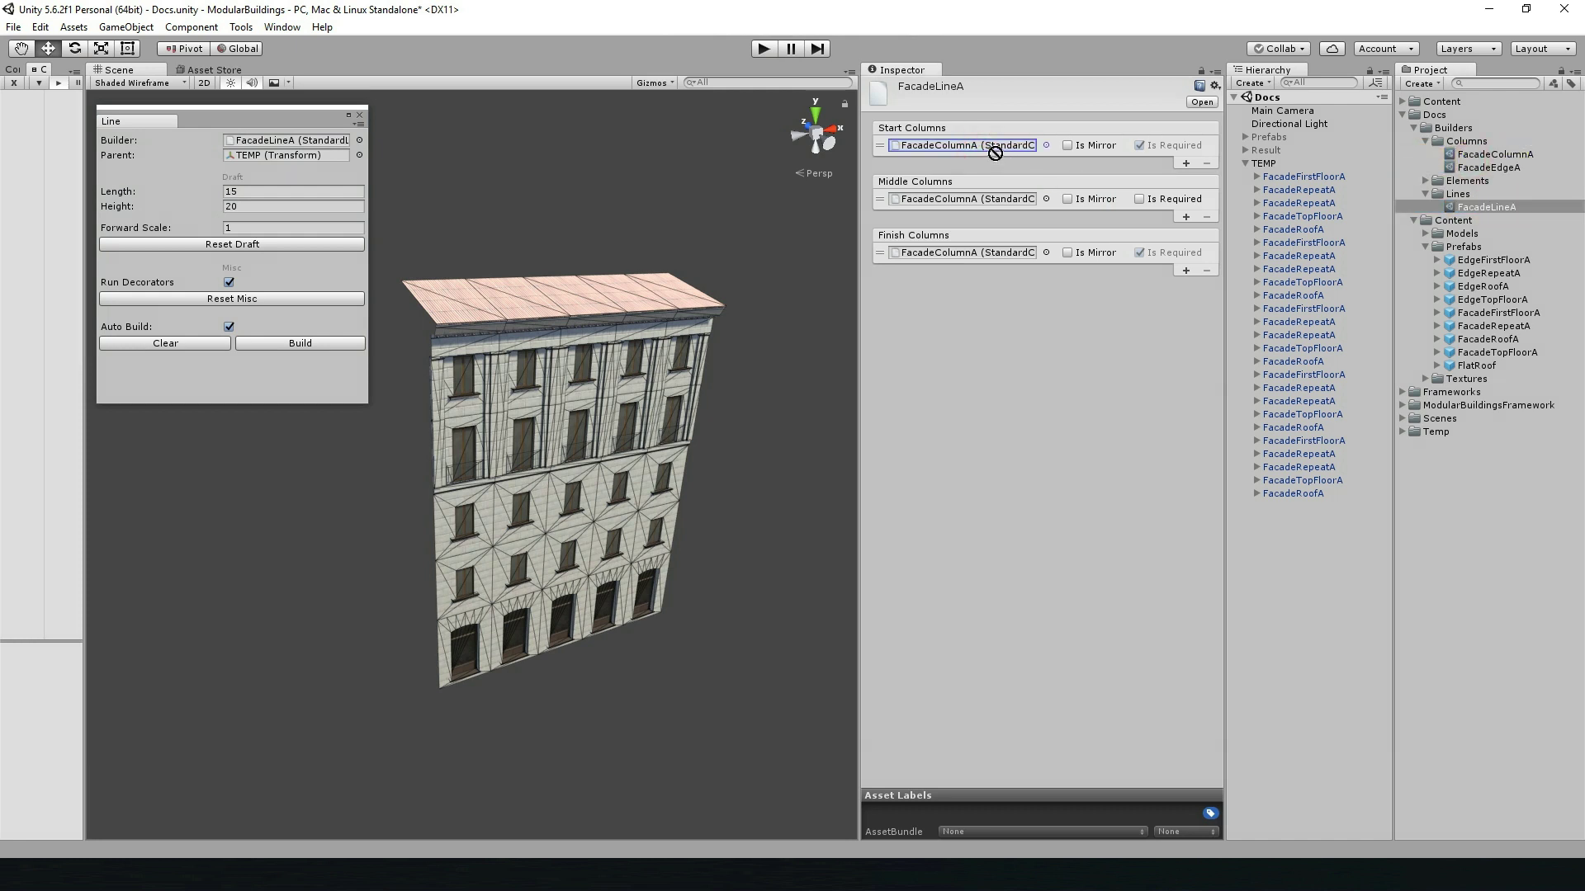
click(348, 343)
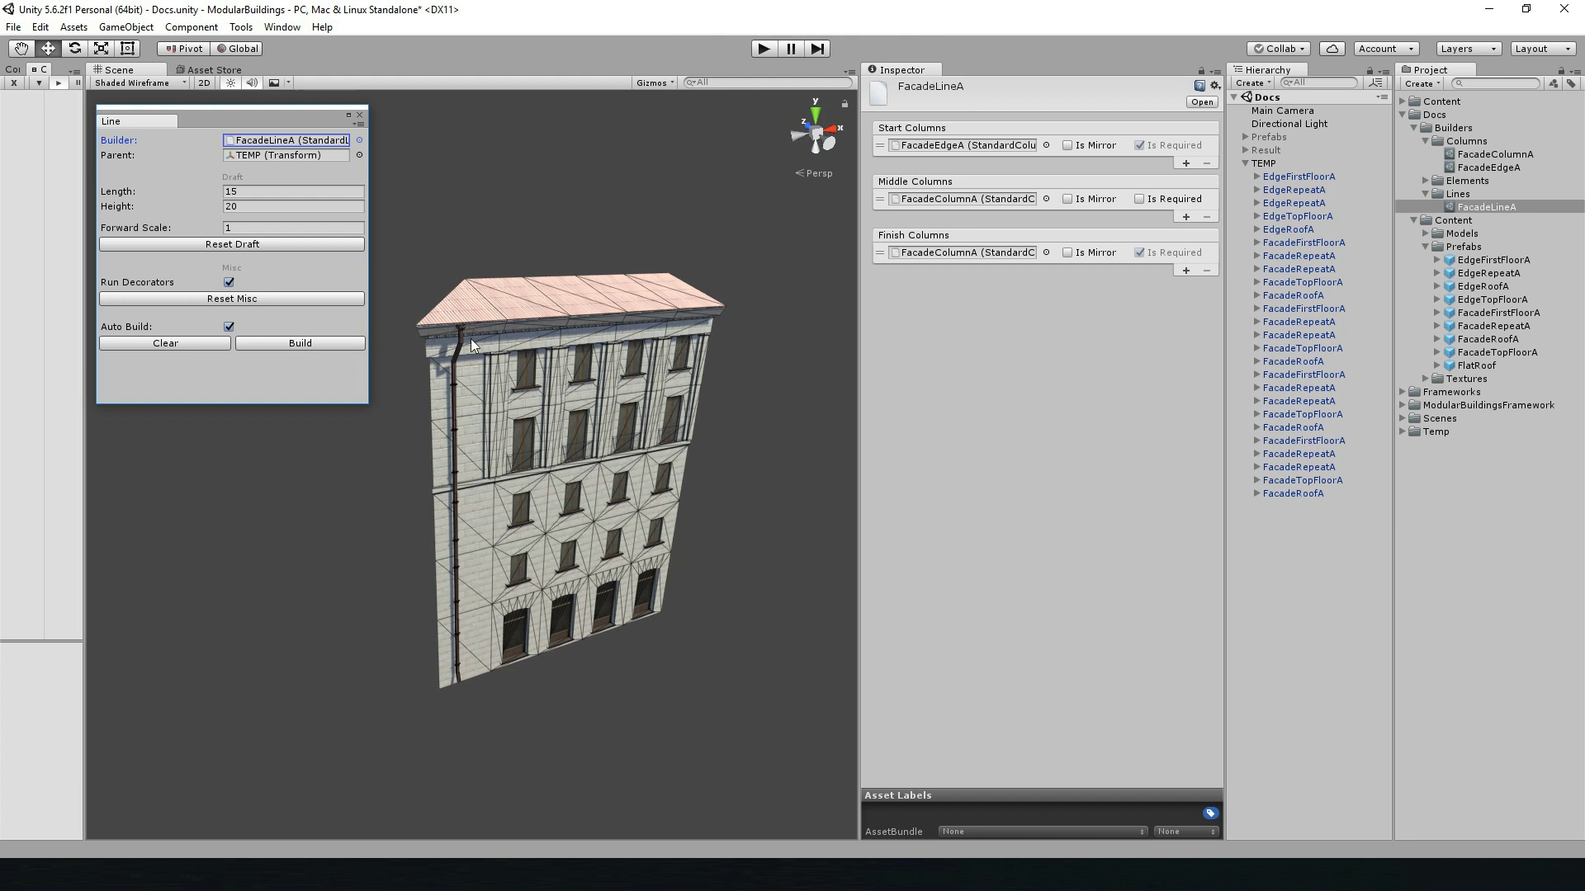
drag(1493, 154, 958, 258)
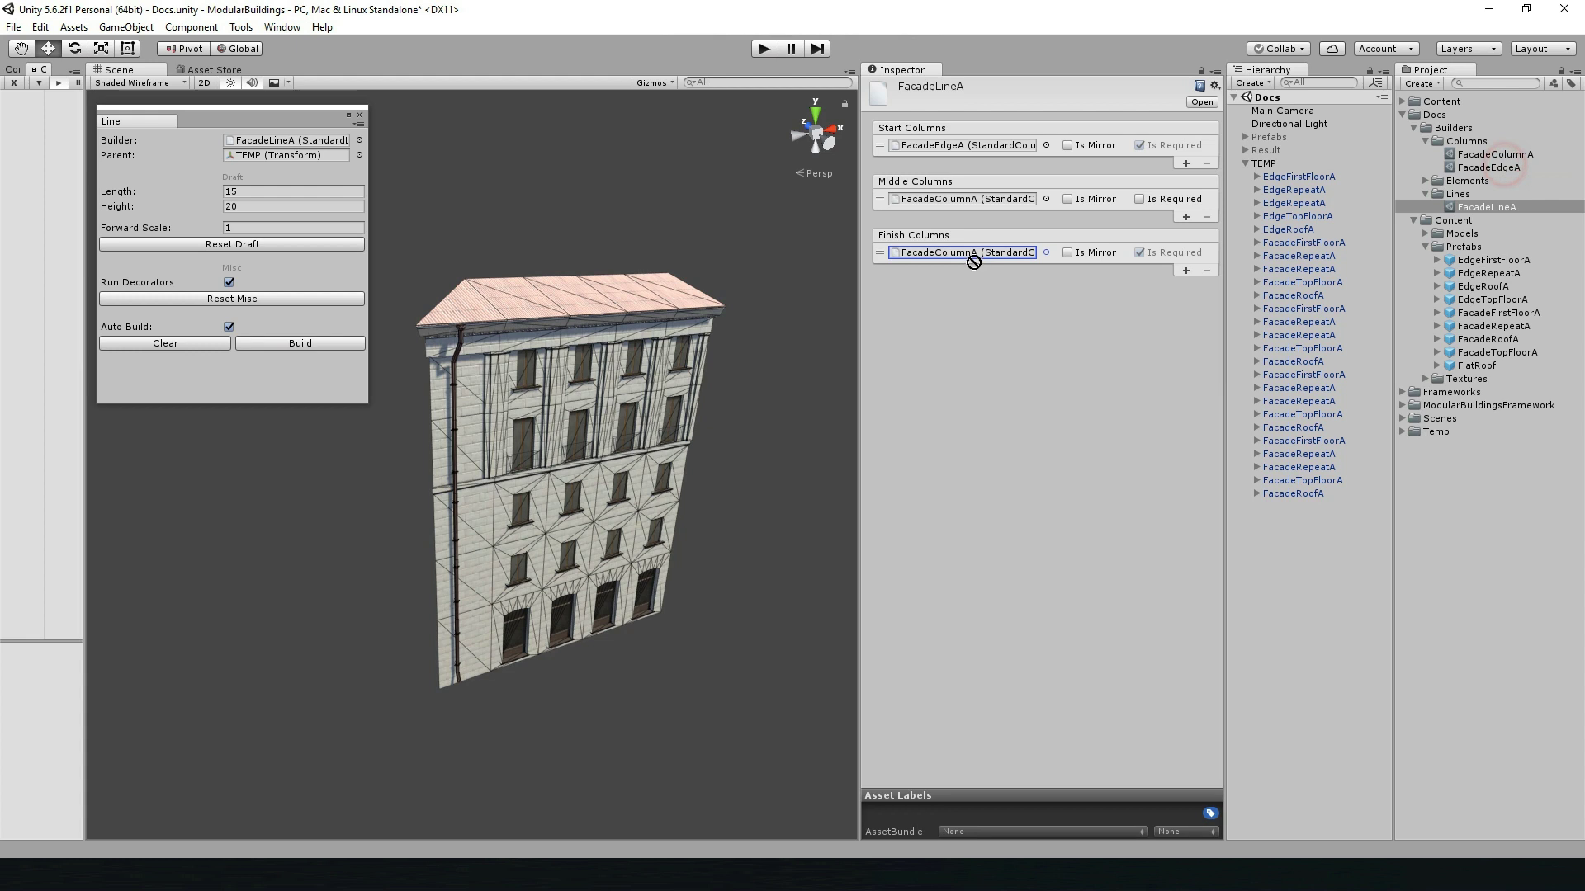
click(320, 348)
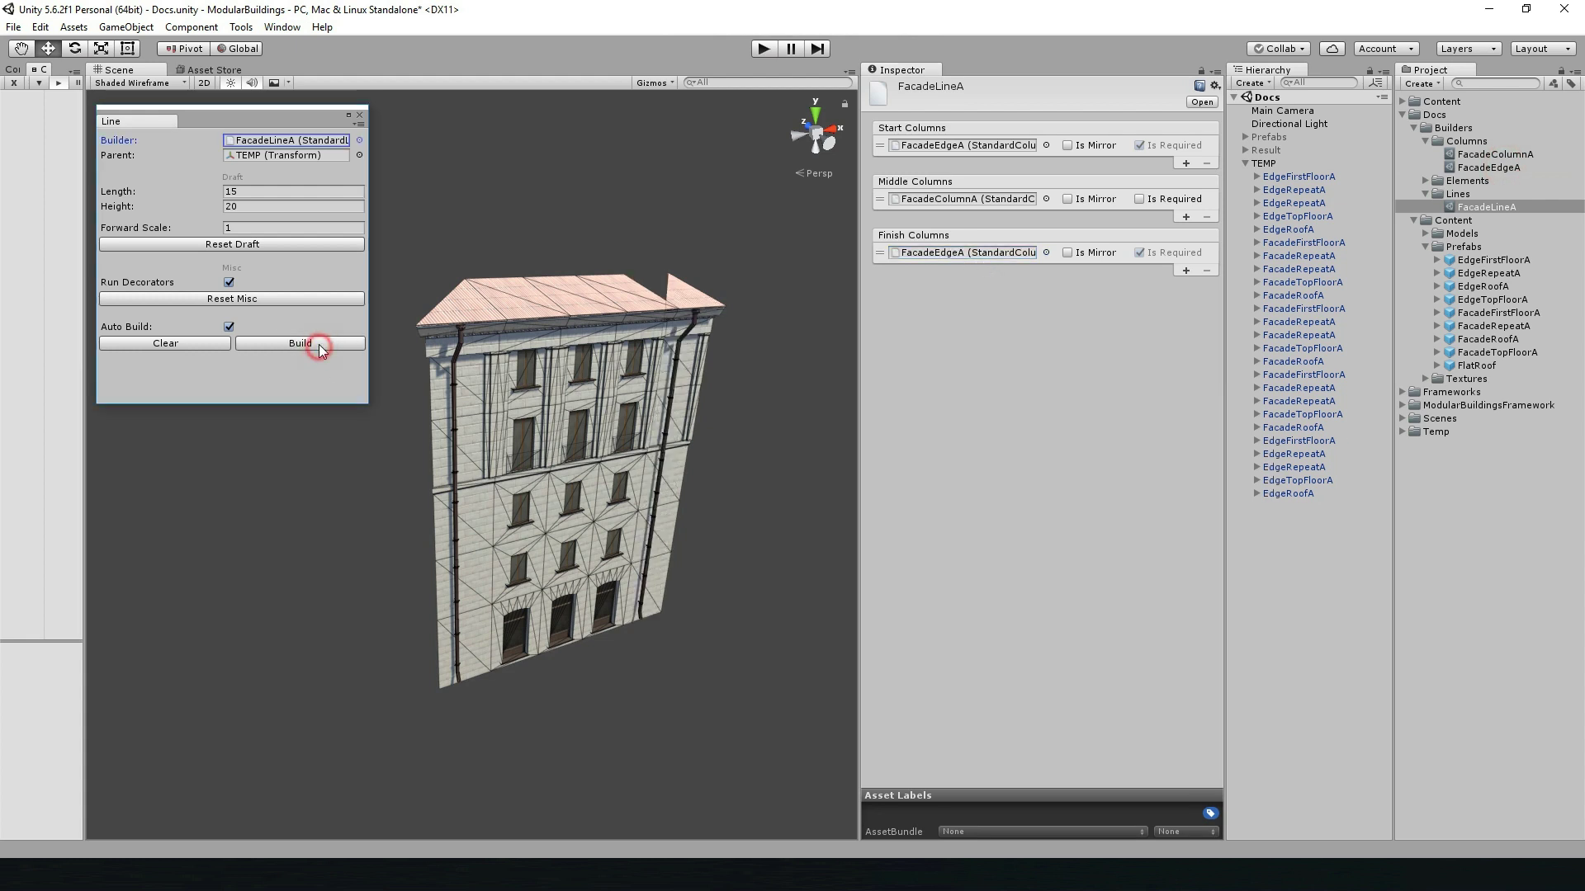
alt+drag(736, 410, 507, 442)
scroll(507, 442, up, 3)
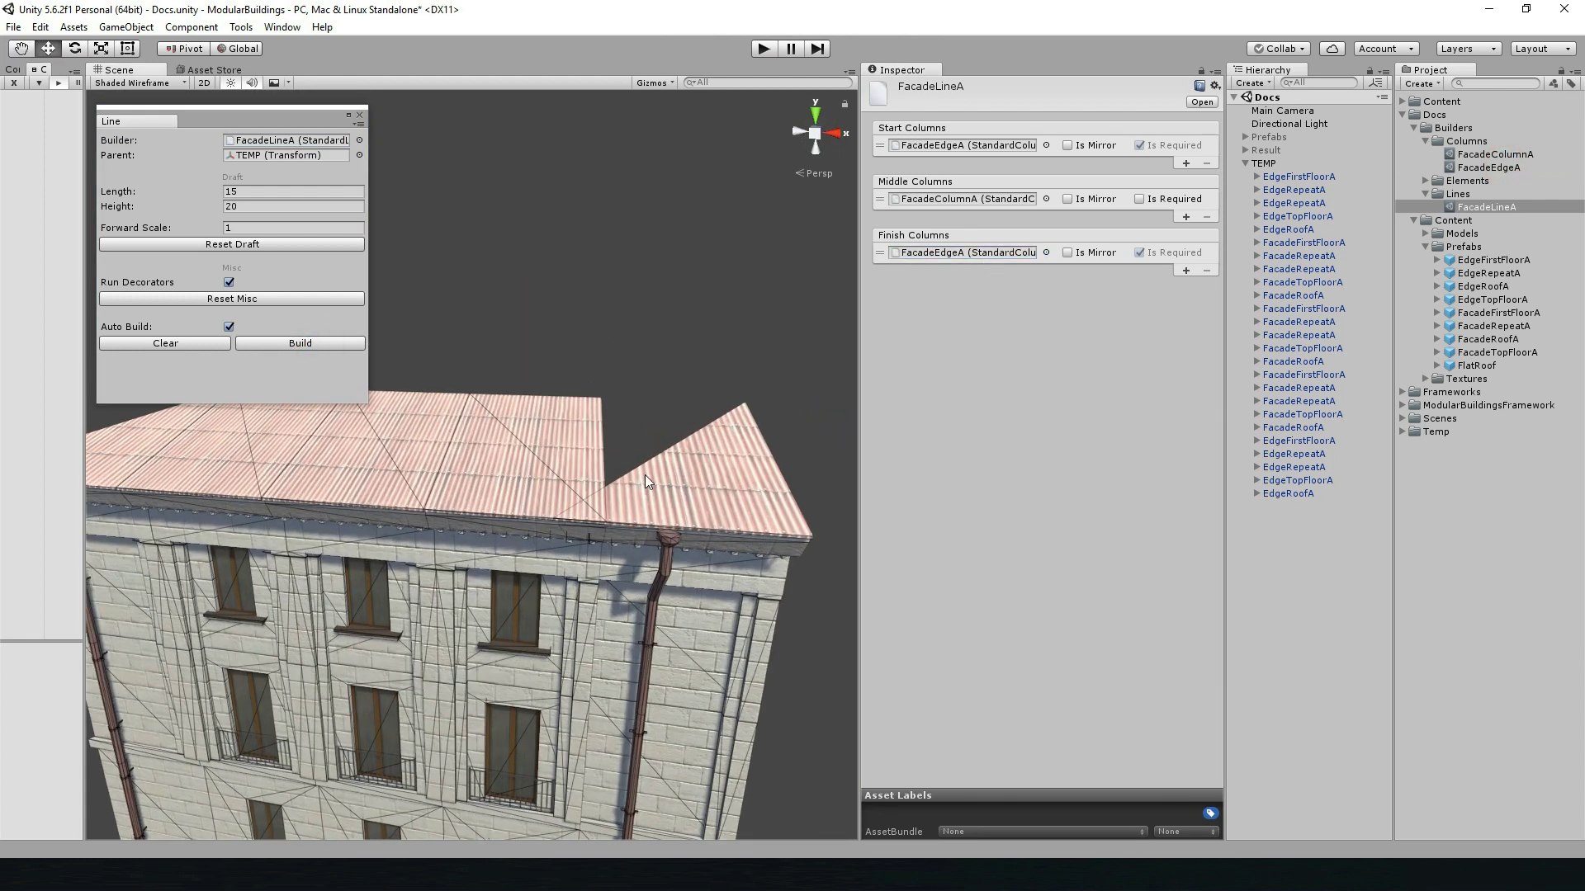
scroll(645, 474, up, 3)
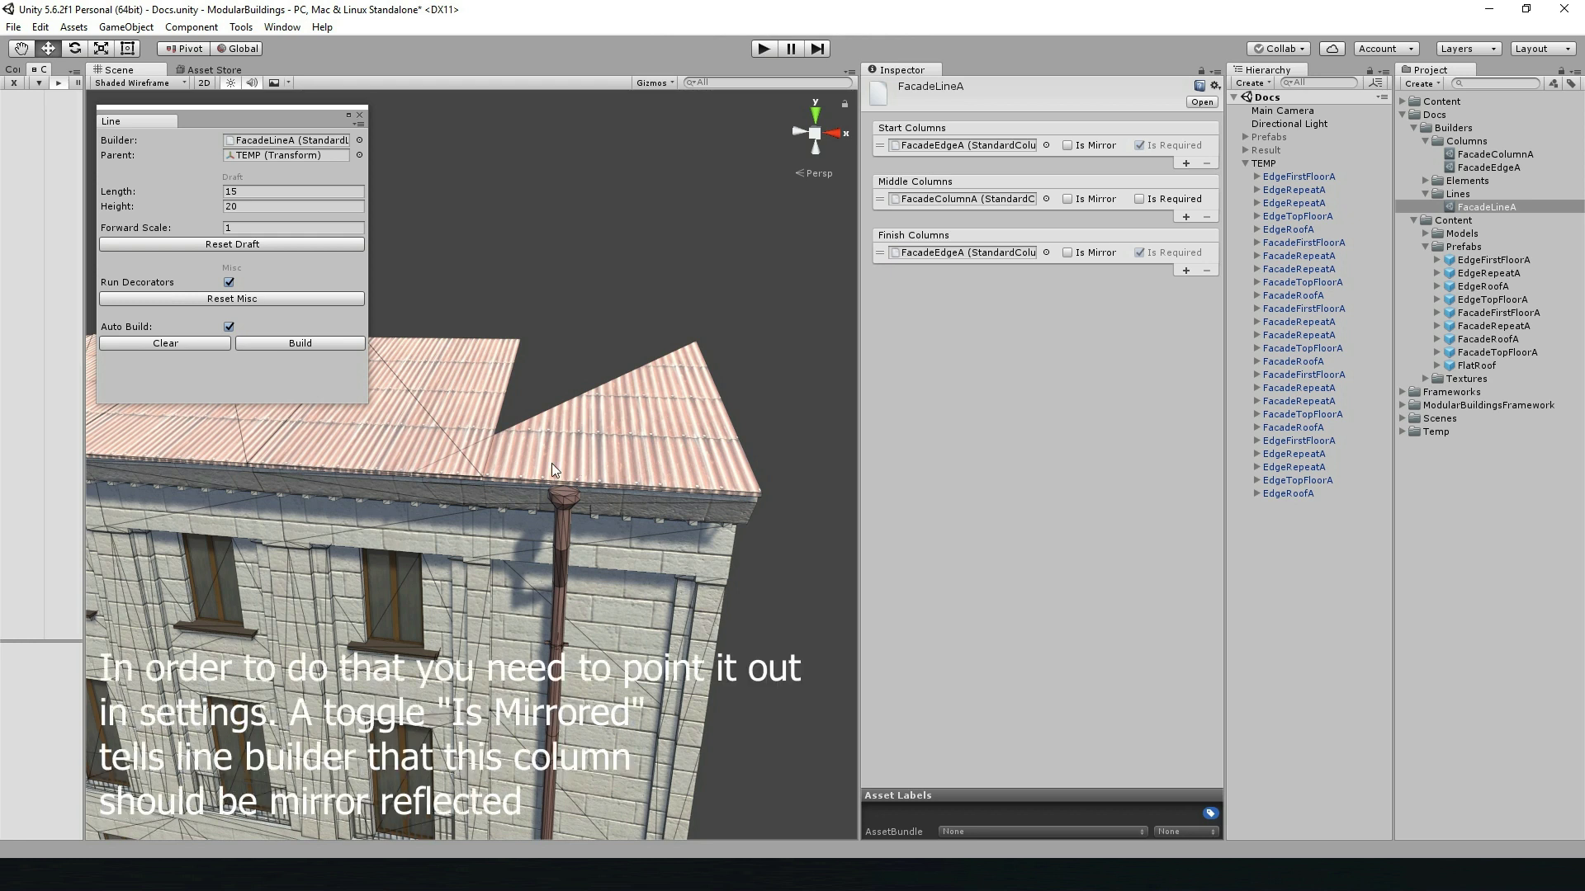
scroll(552, 463, down, 5)
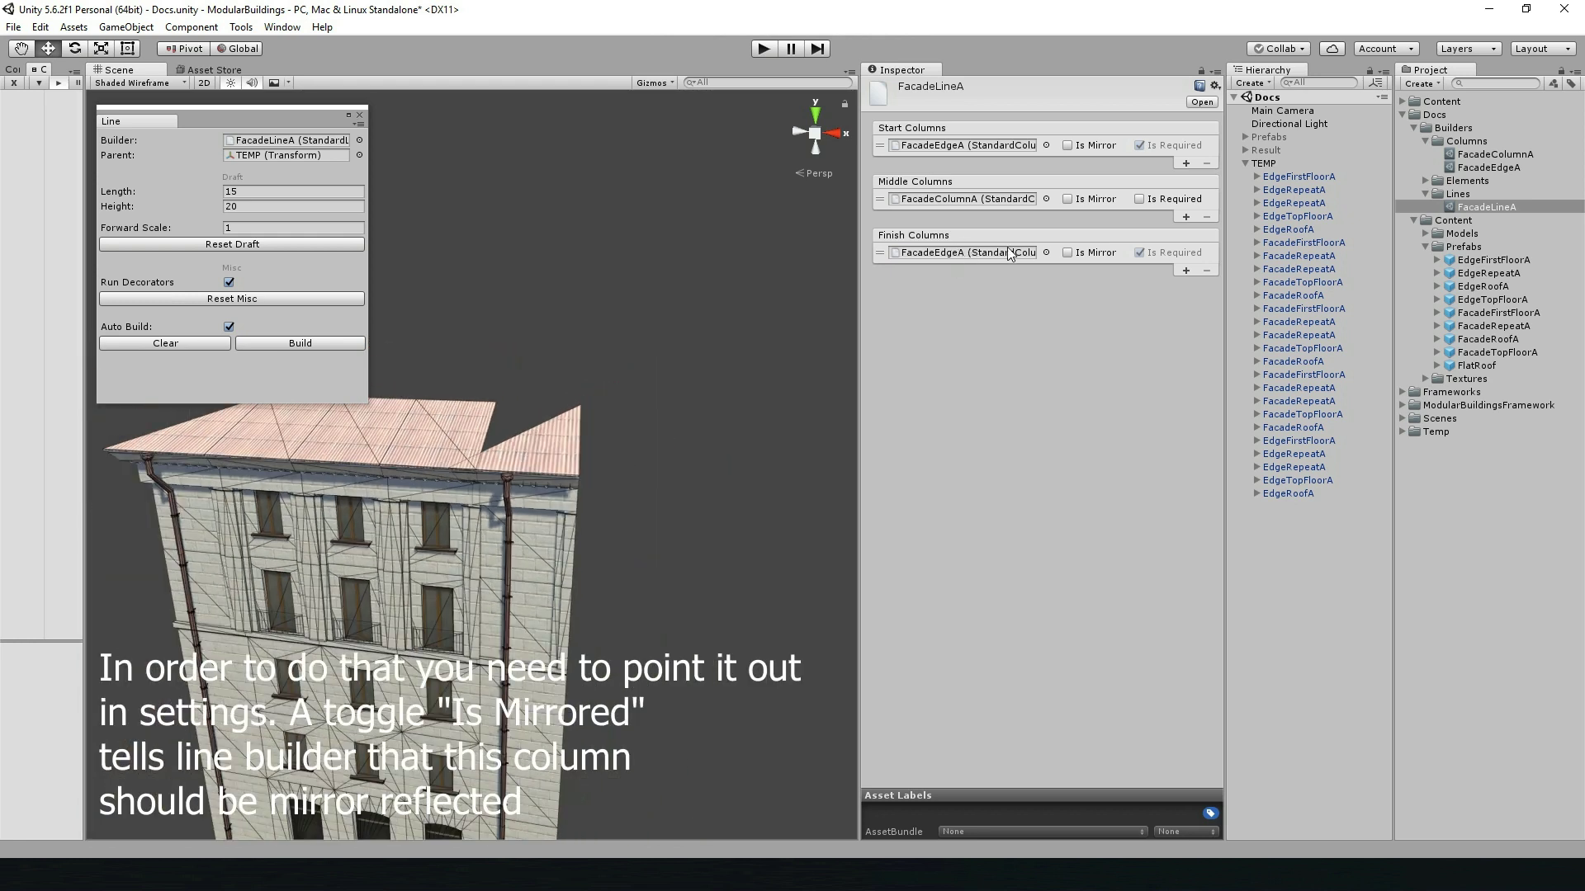
- Mirror FacadeLineA's finish column and test length 22.6 and heights up to 25.1 in shaded view
click(1067, 253)
mouse_move(495, 392)
alt+mouse_down()
mouse_move(648, 406)
mouse_move(604, 398)
alt+mouse_up()
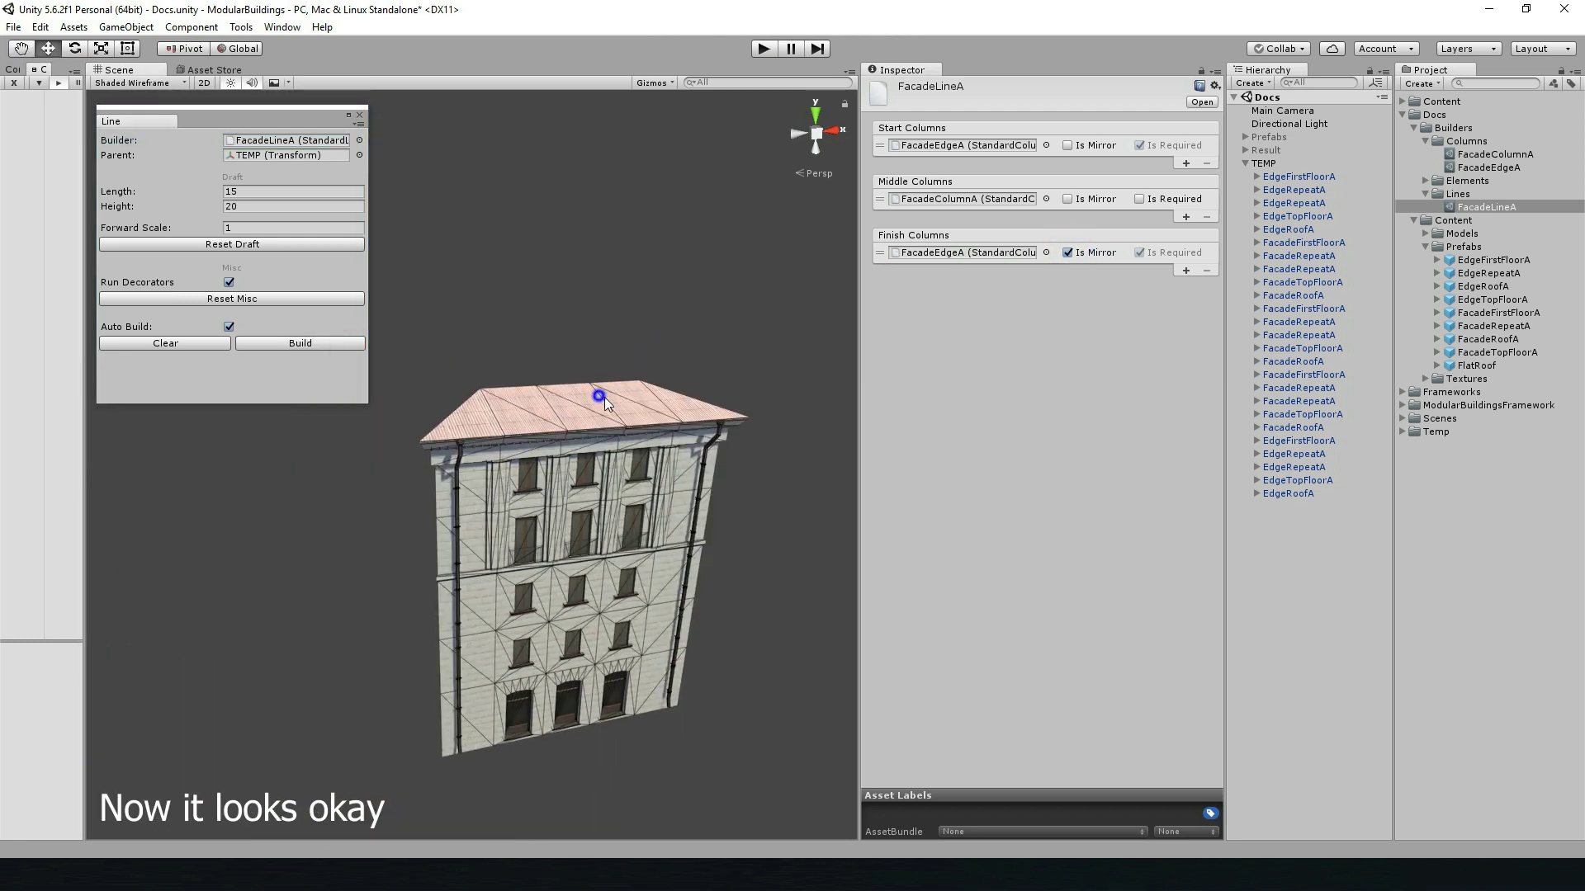
mouse_move(208, 195)
mouse_down()
mouse_move(274, 197)
mouse_move(256, 210)
mouse_up()
click(211, 208)
alt+drag(503, 328, 587, 394)
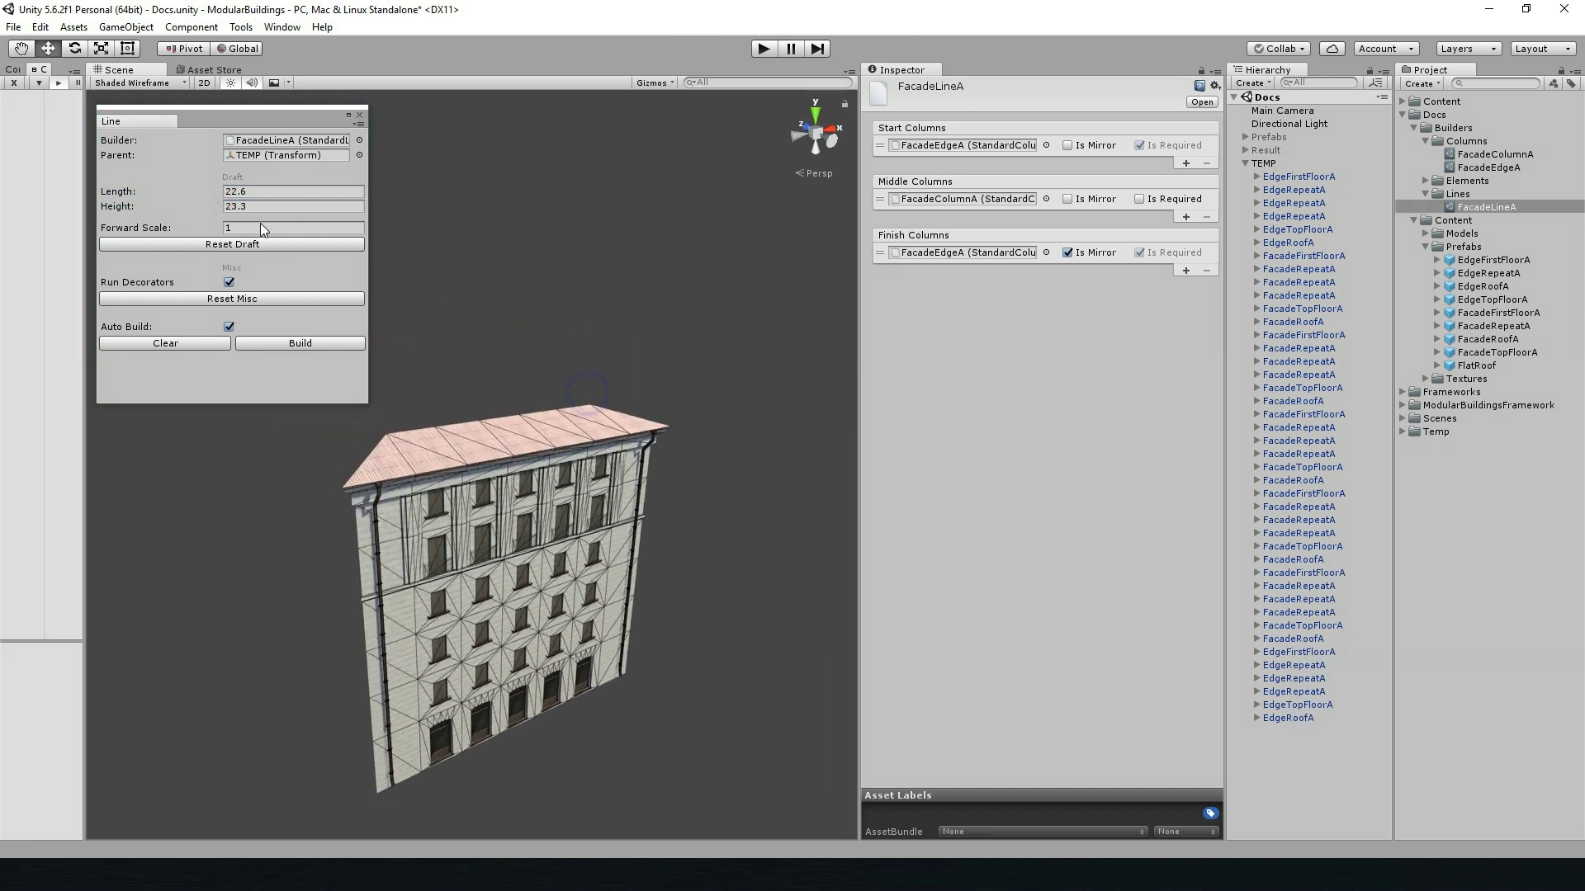
drag(213, 207, 227, 207)
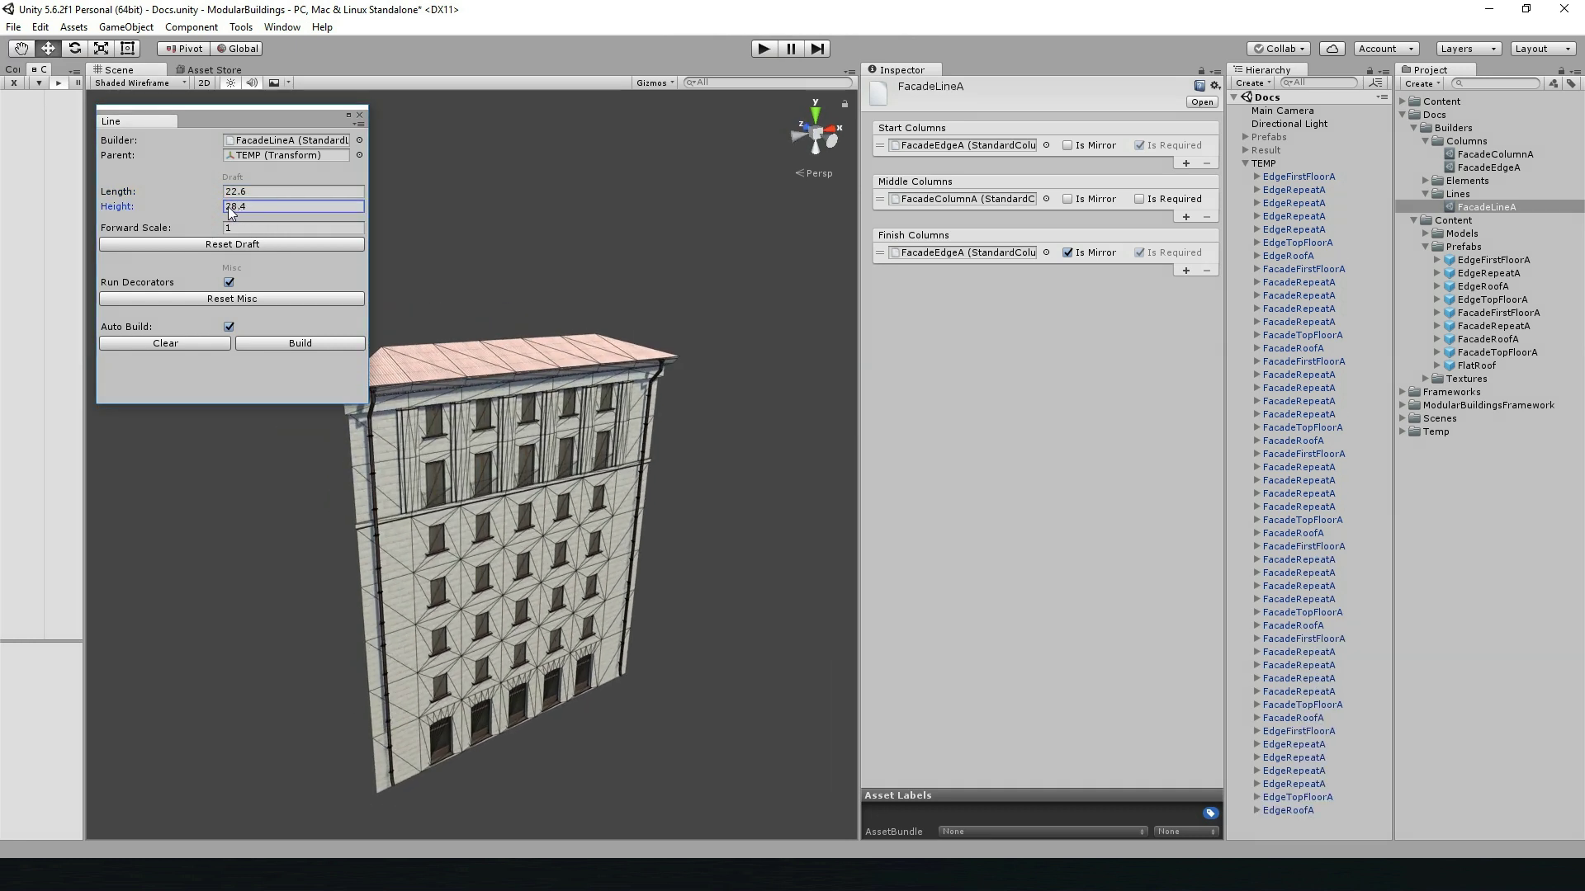
click(148, 82)
click(157, 112)
- Test longer facade lengths, around 25.3, and extra floors
scroll(473, 429, up, 5)
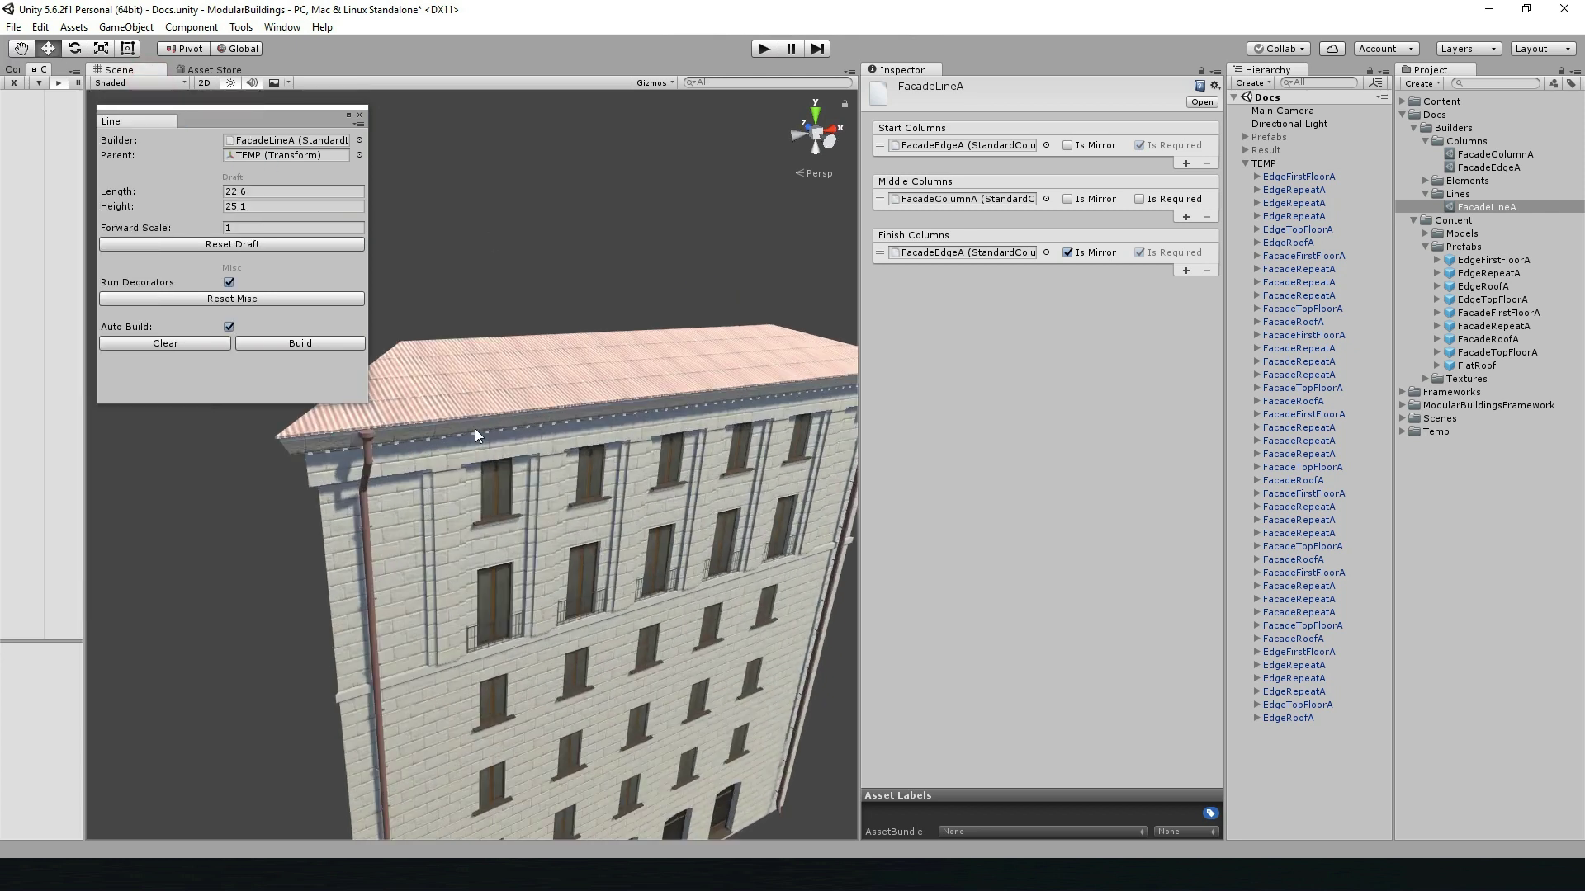
scroll(523, 430, up, 3)
scroll(523, 431, up, 3)
scroll(572, 416, up, 3)
mouse_move(199, 191)
mouse_down()
mouse_move(248, 206)
mouse_move(222, 200)
mouse_up()
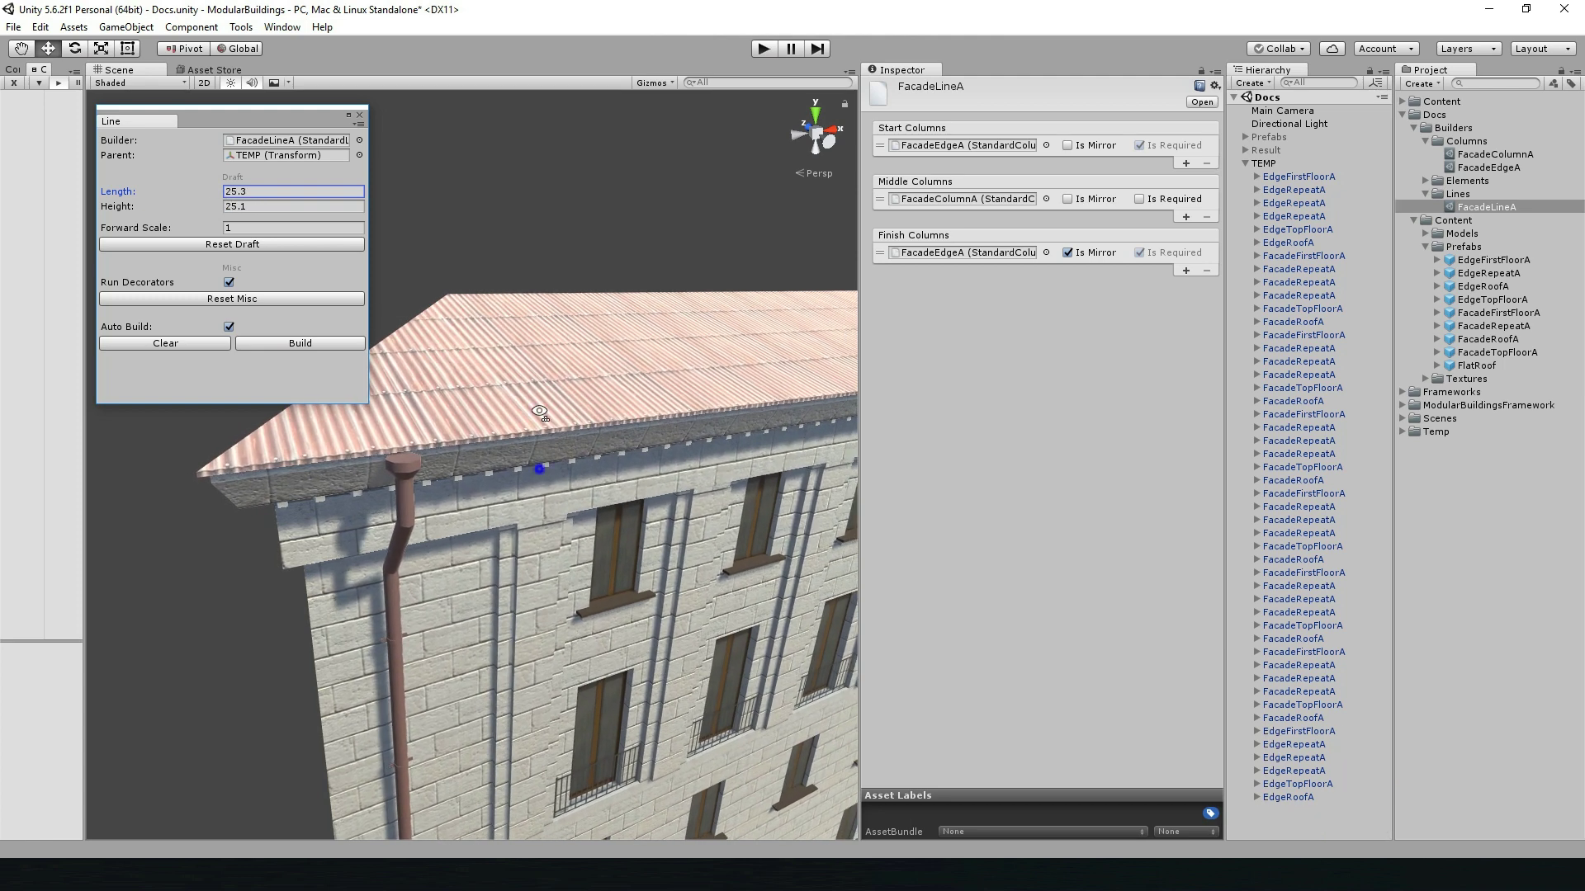
middle_drag(538, 495, 538, 280)
scroll(574, 292, down, 2)
scroll(594, 245, down, 2)
scroll(576, 196, down, 2)
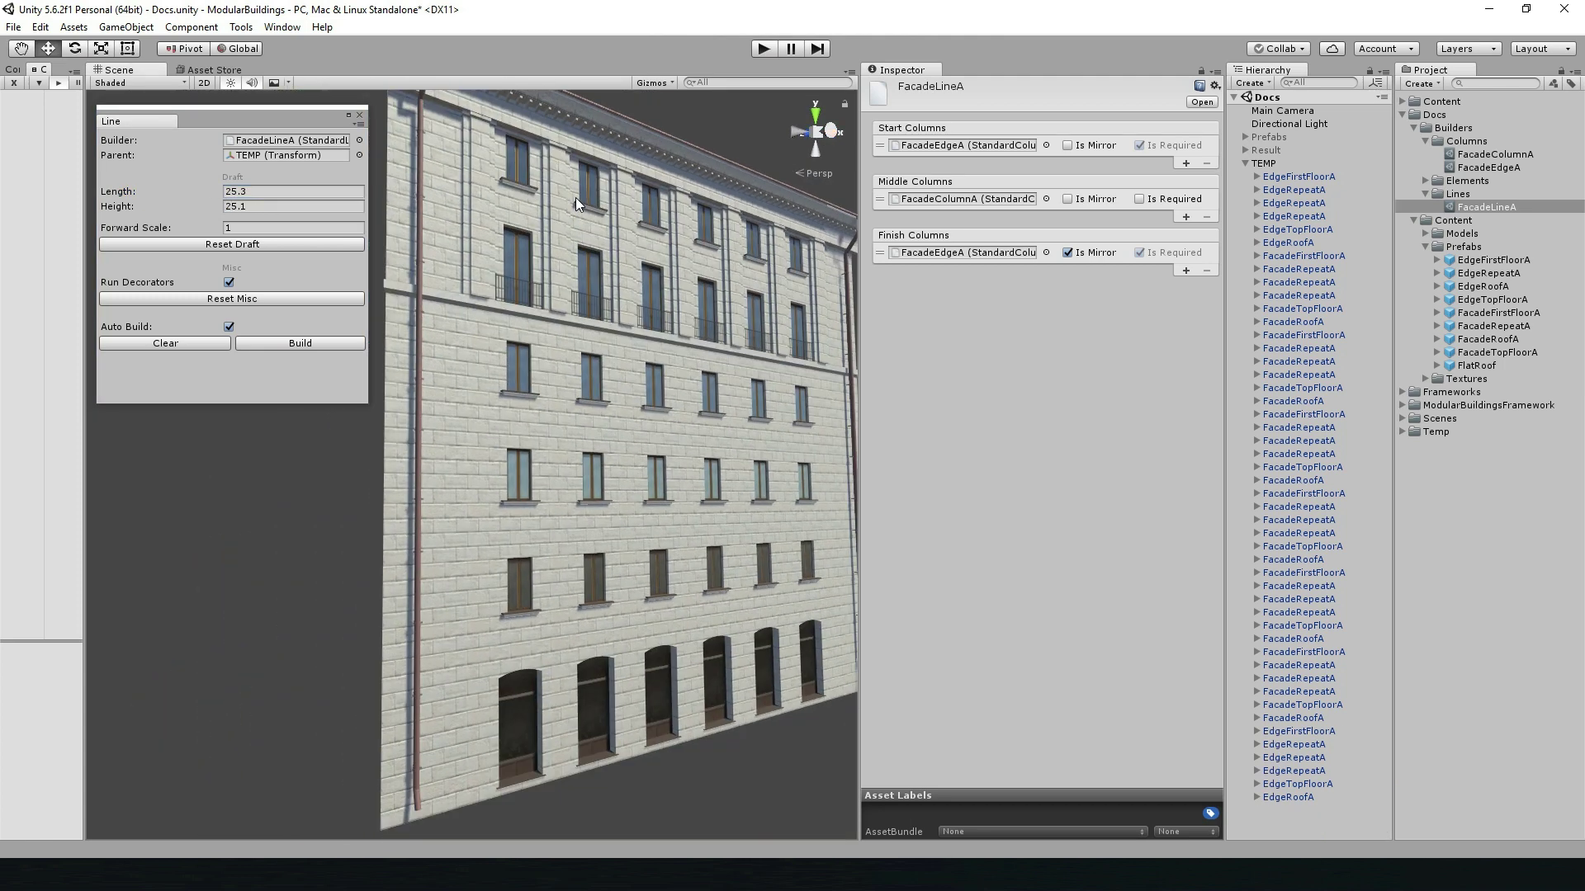
scroll(557, 237, down, 2)
drag(206, 206, 241, 214)
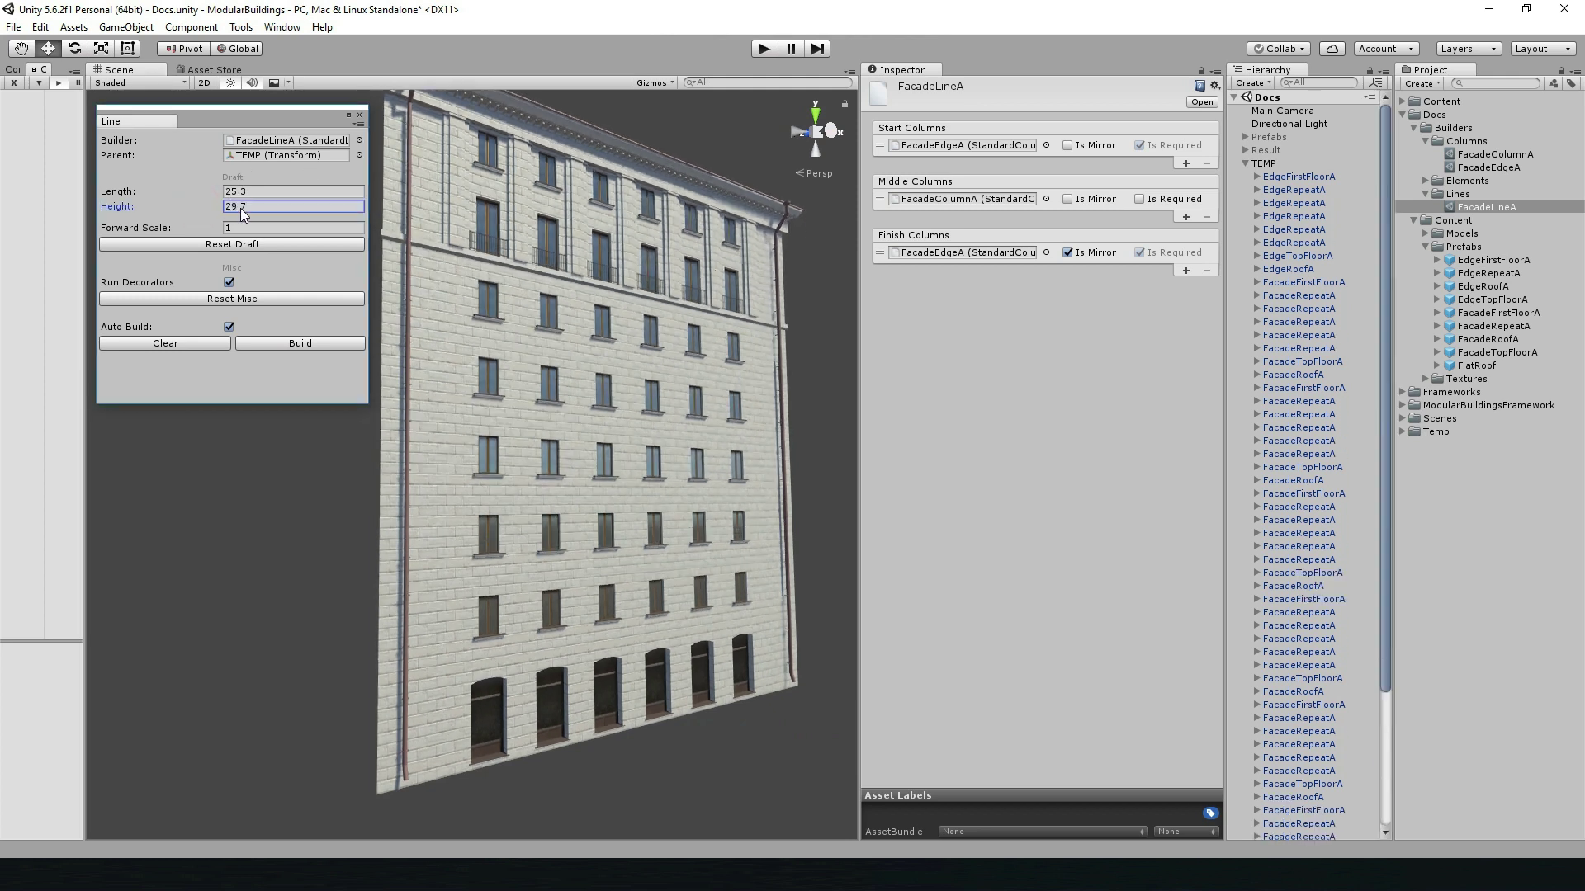
- Make the middle column required and rebuild the facade at its 9.6 by 17 draft size
click(232, 244)
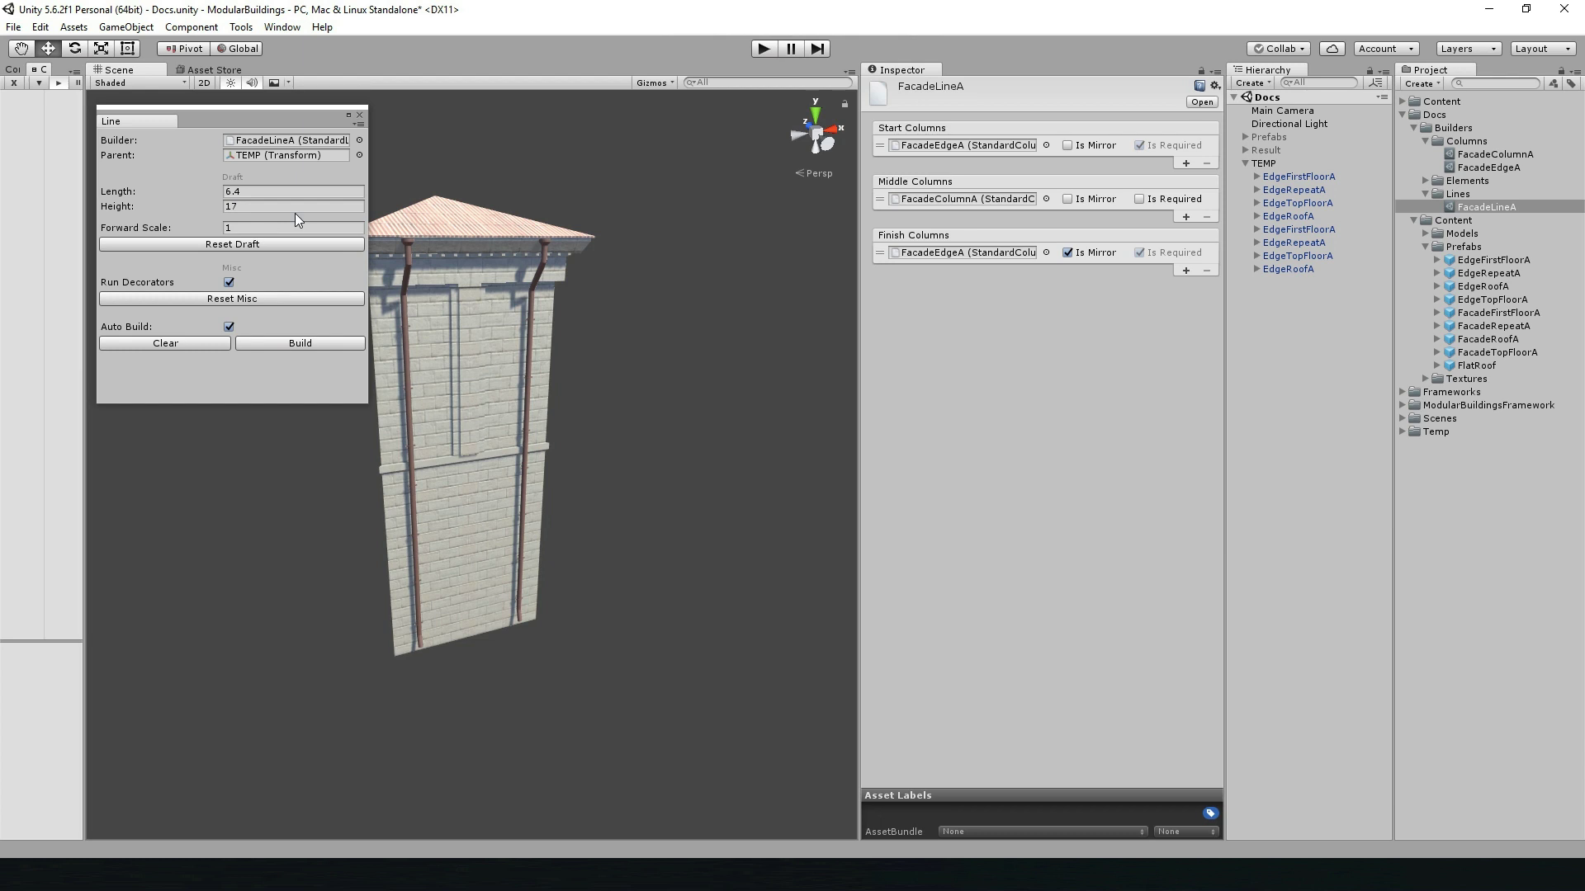
click(1141, 200)
click(234, 245)
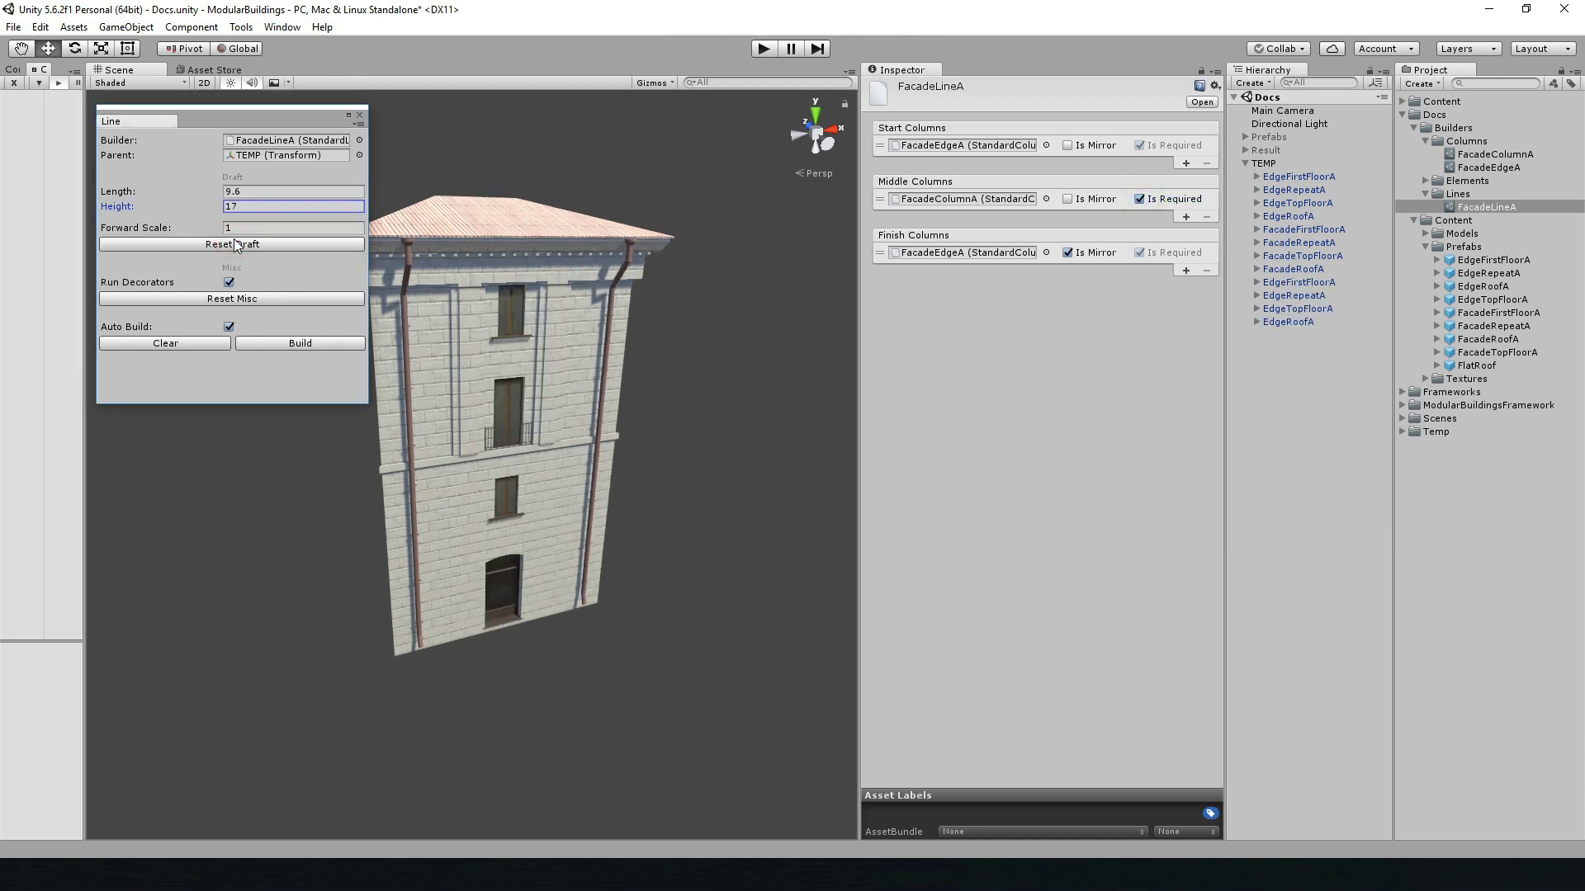
click(311, 348)
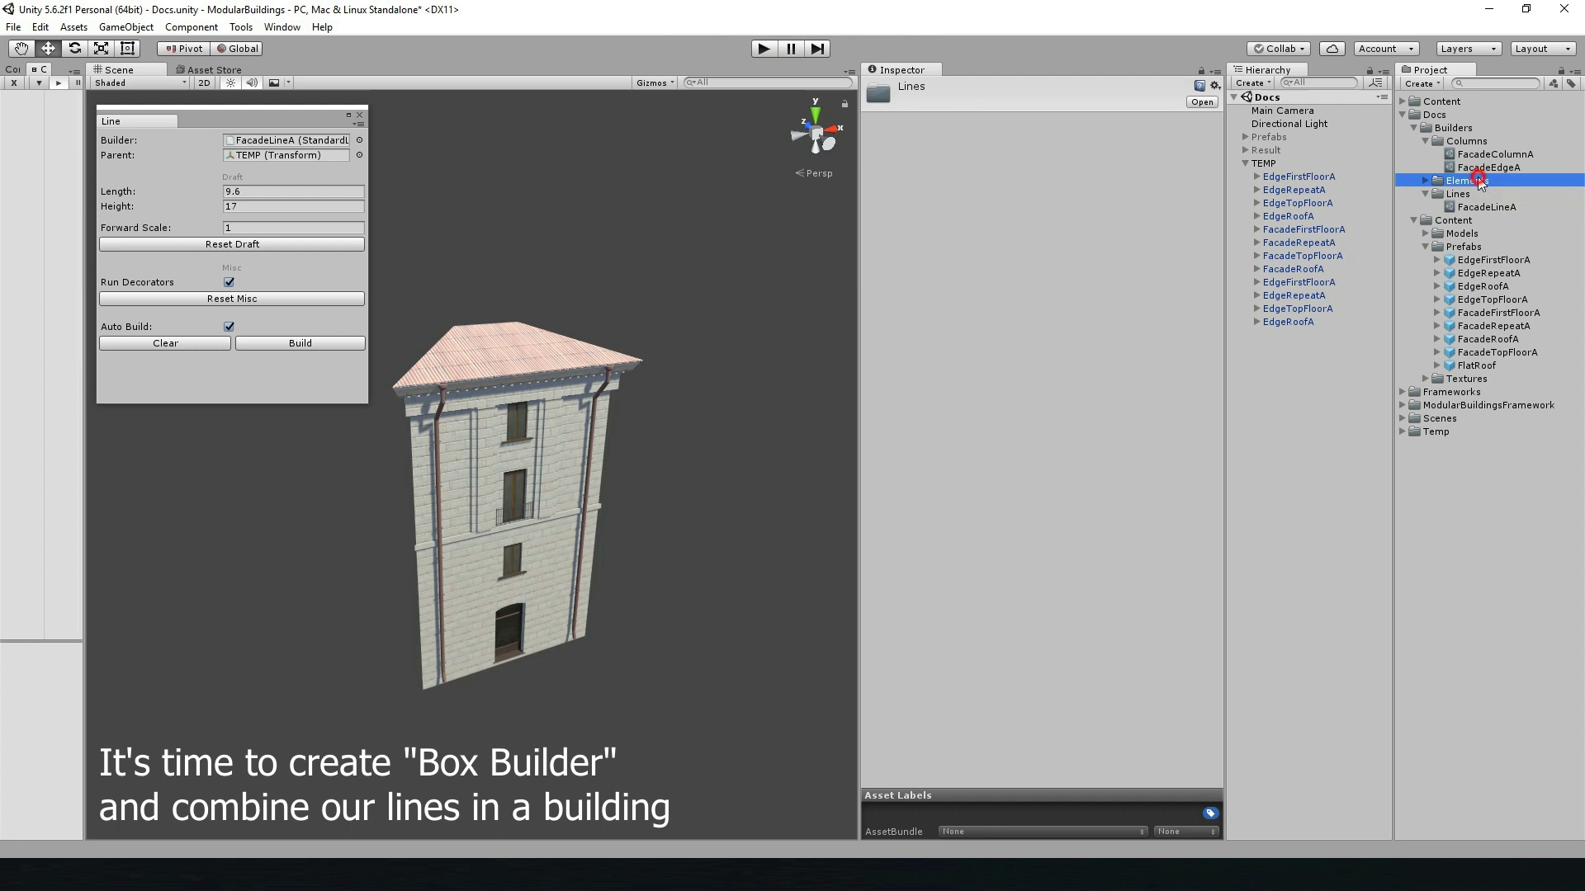
right_click(1454, 126)
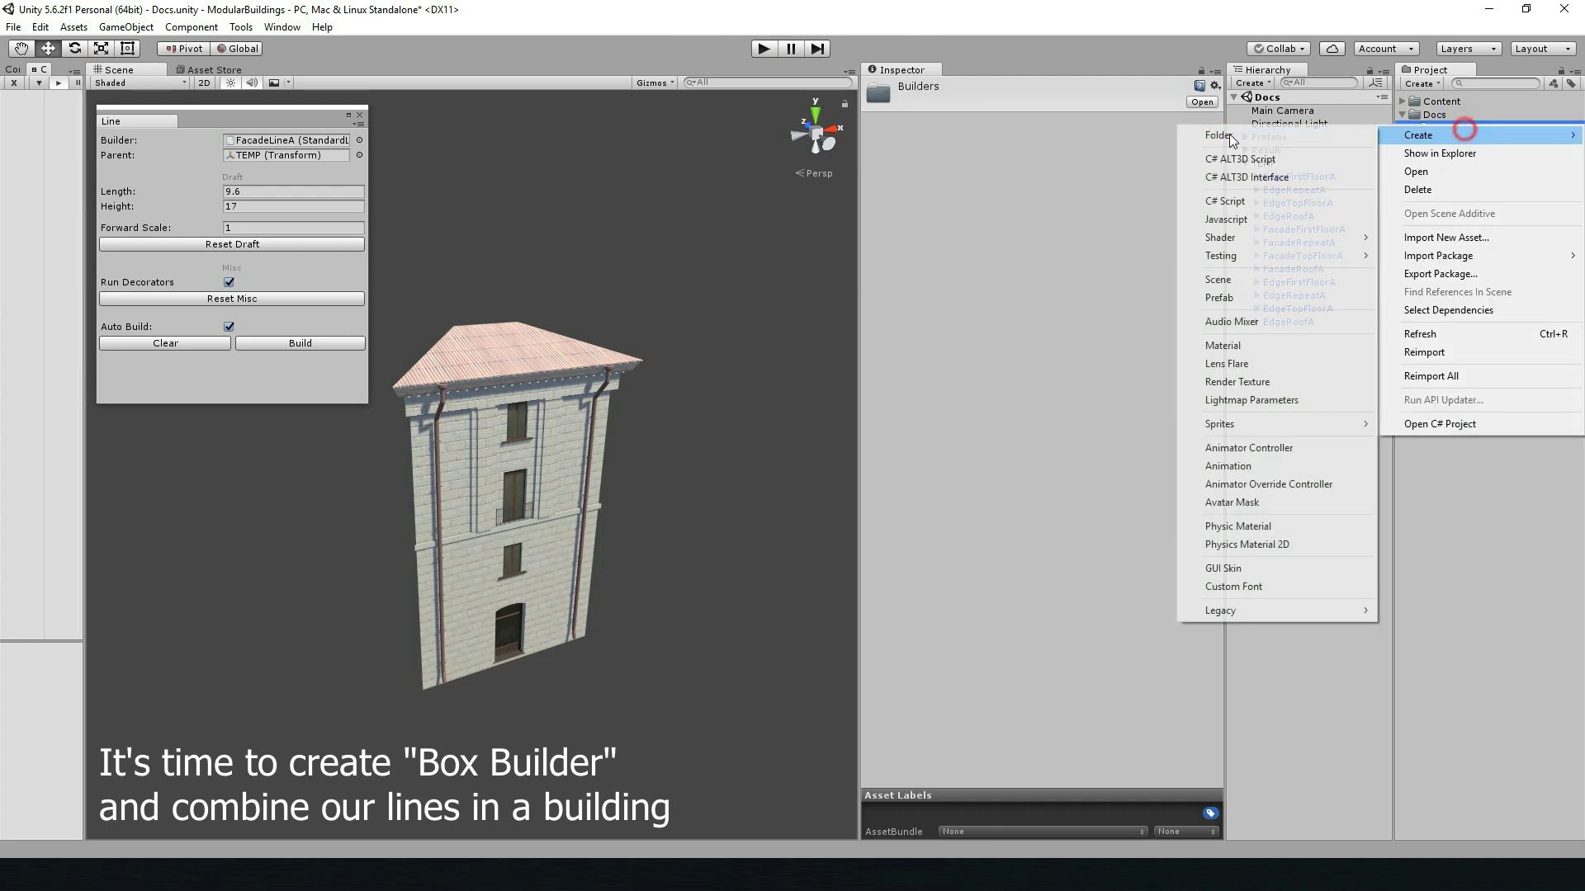
- Create a Standard Box building asset in Builders named ResidentalA
click(1220, 135)
right_click(1454, 127)
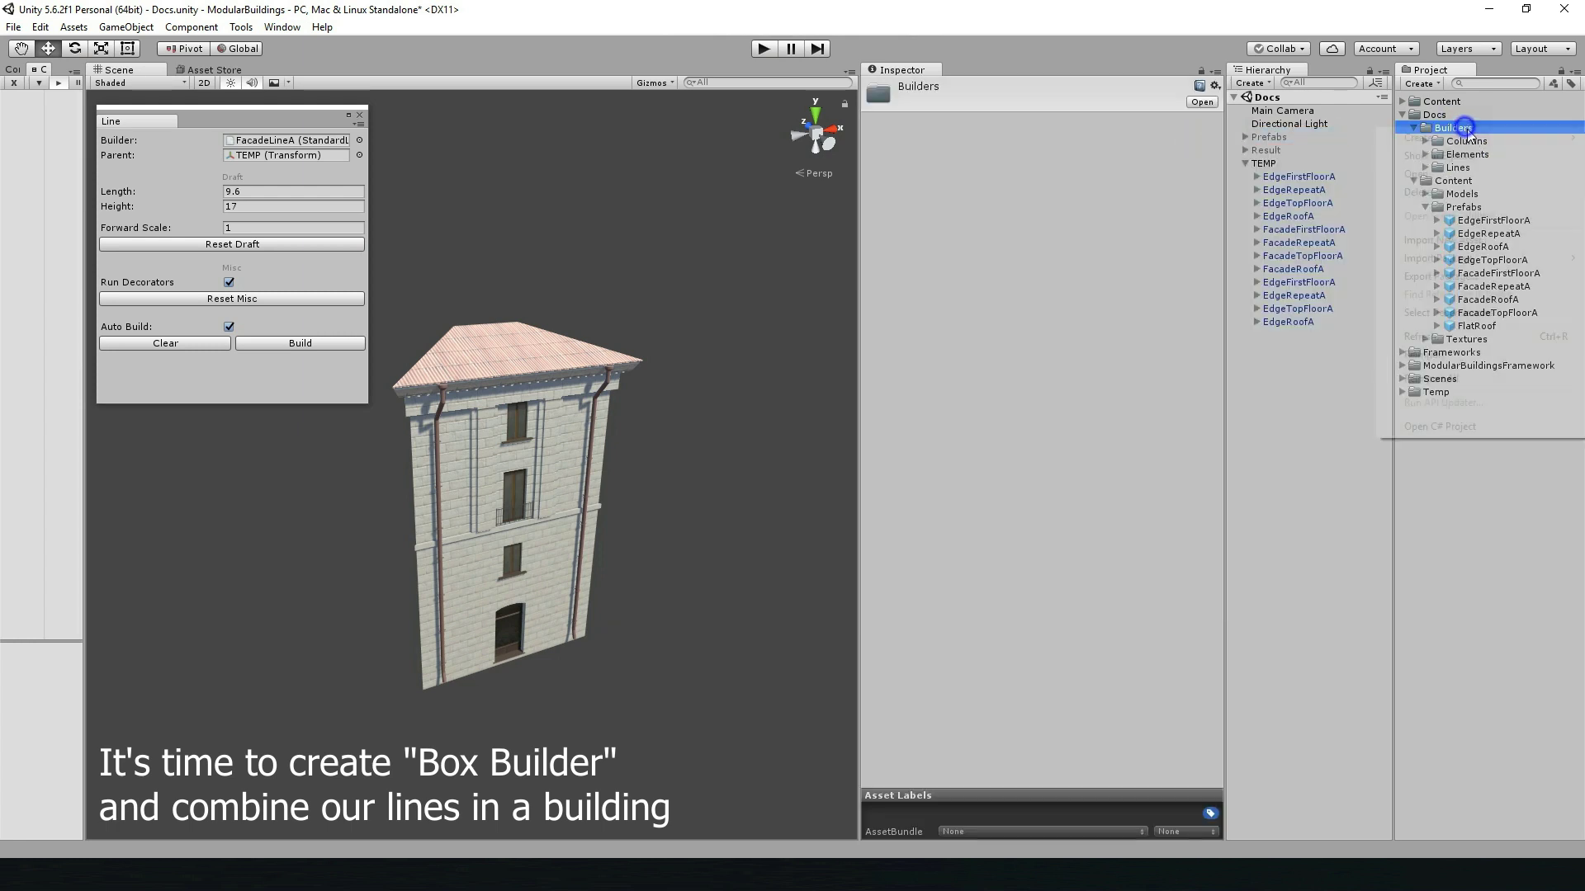
click(241, 27)
mouse_move(297, 46)
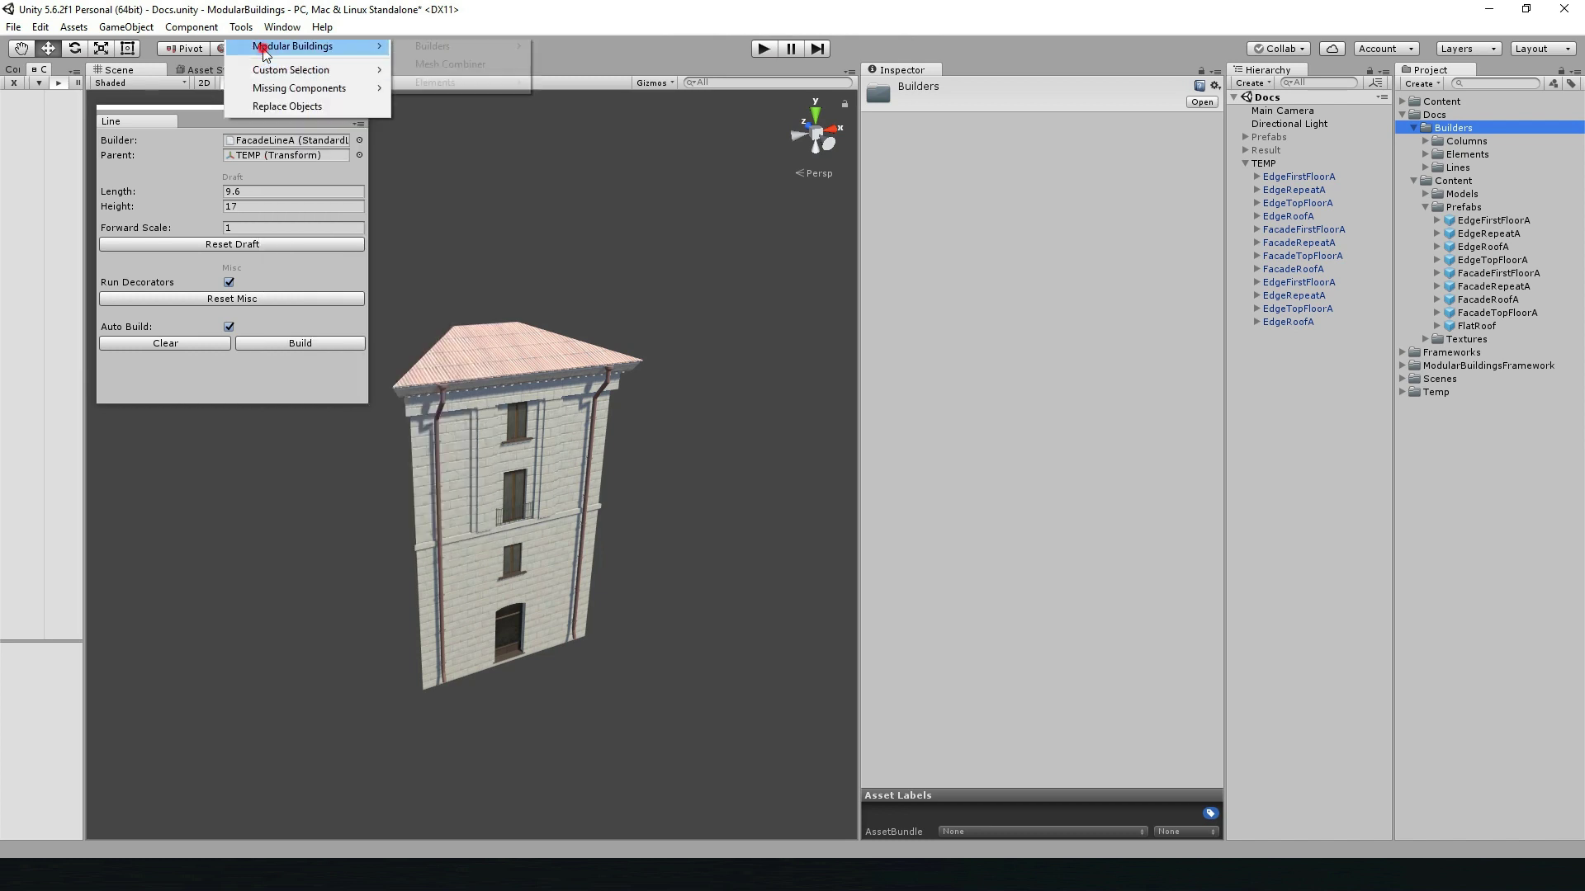
mouse_move(454, 82)
mouse_move(599, 83)
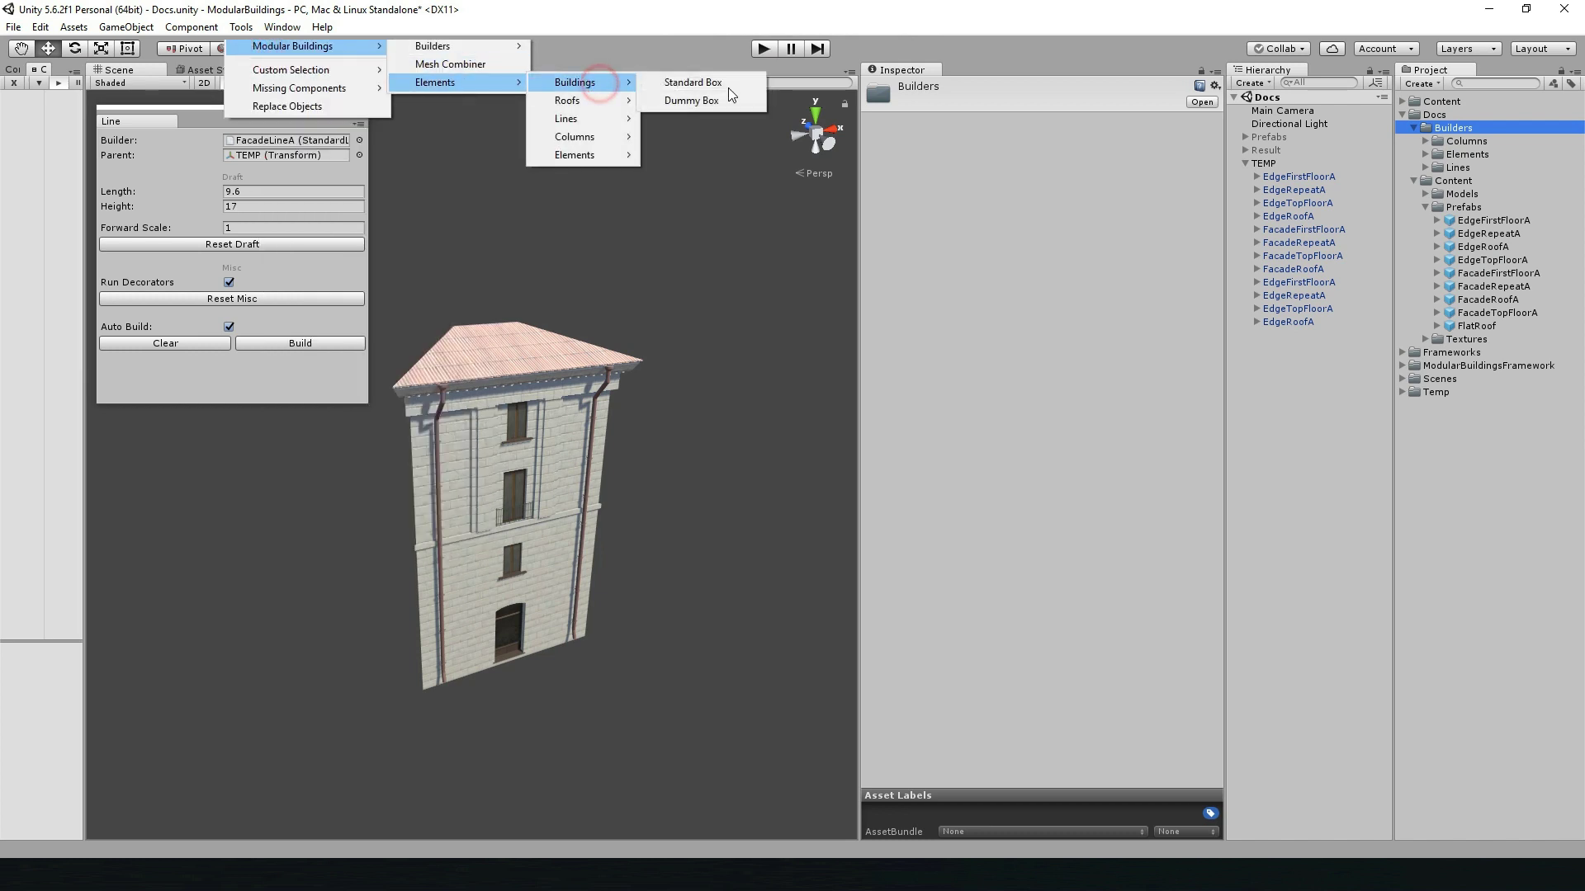
click(735, 86)
click(1521, 184)
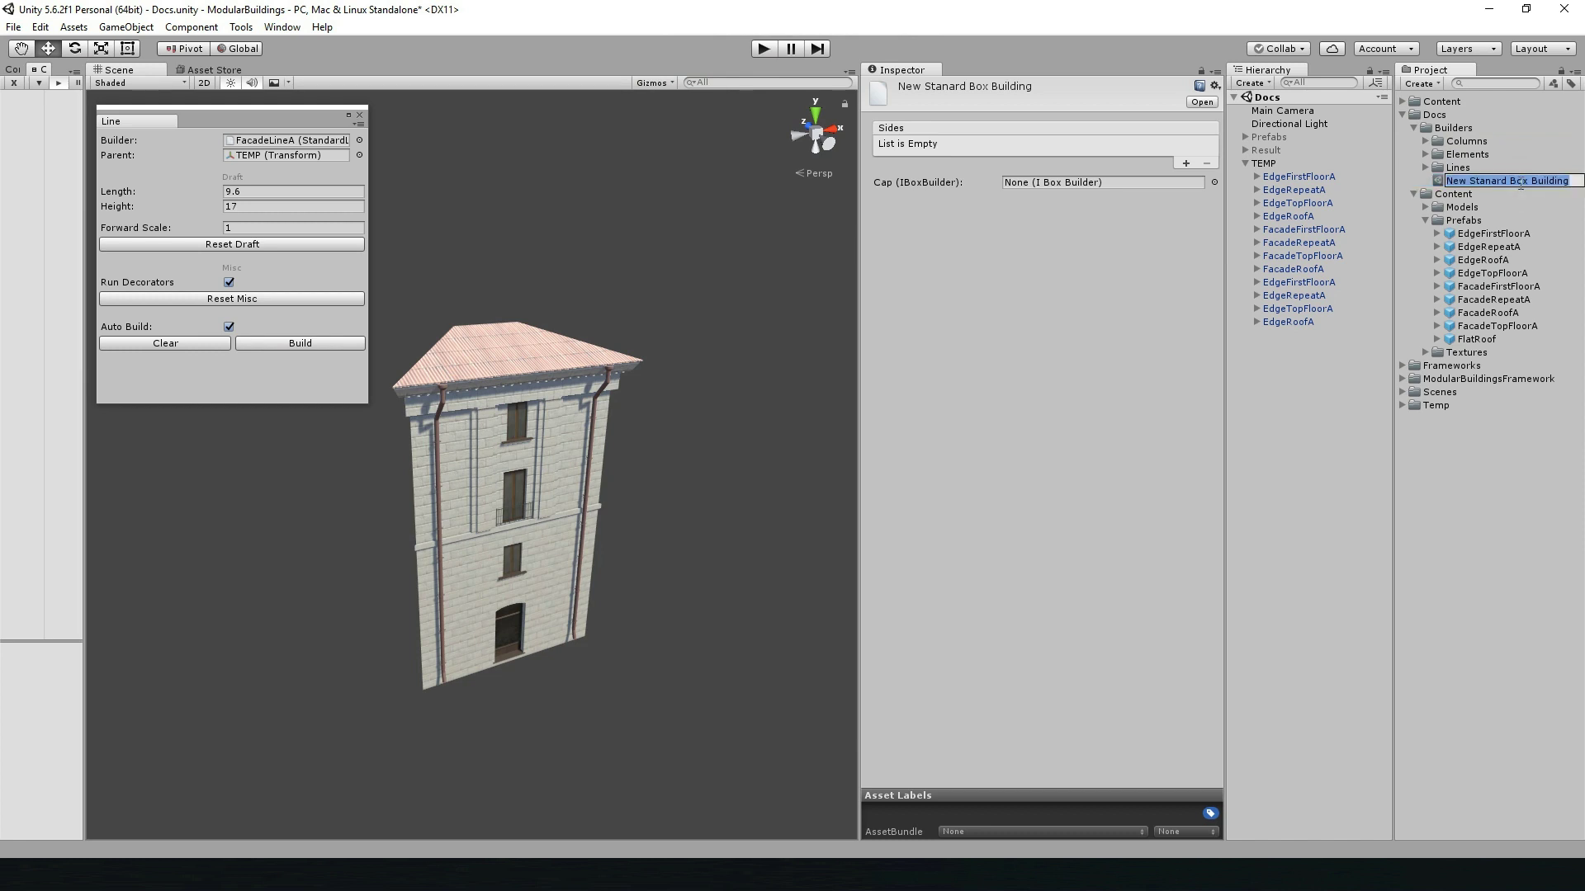
text(ResidentalA)
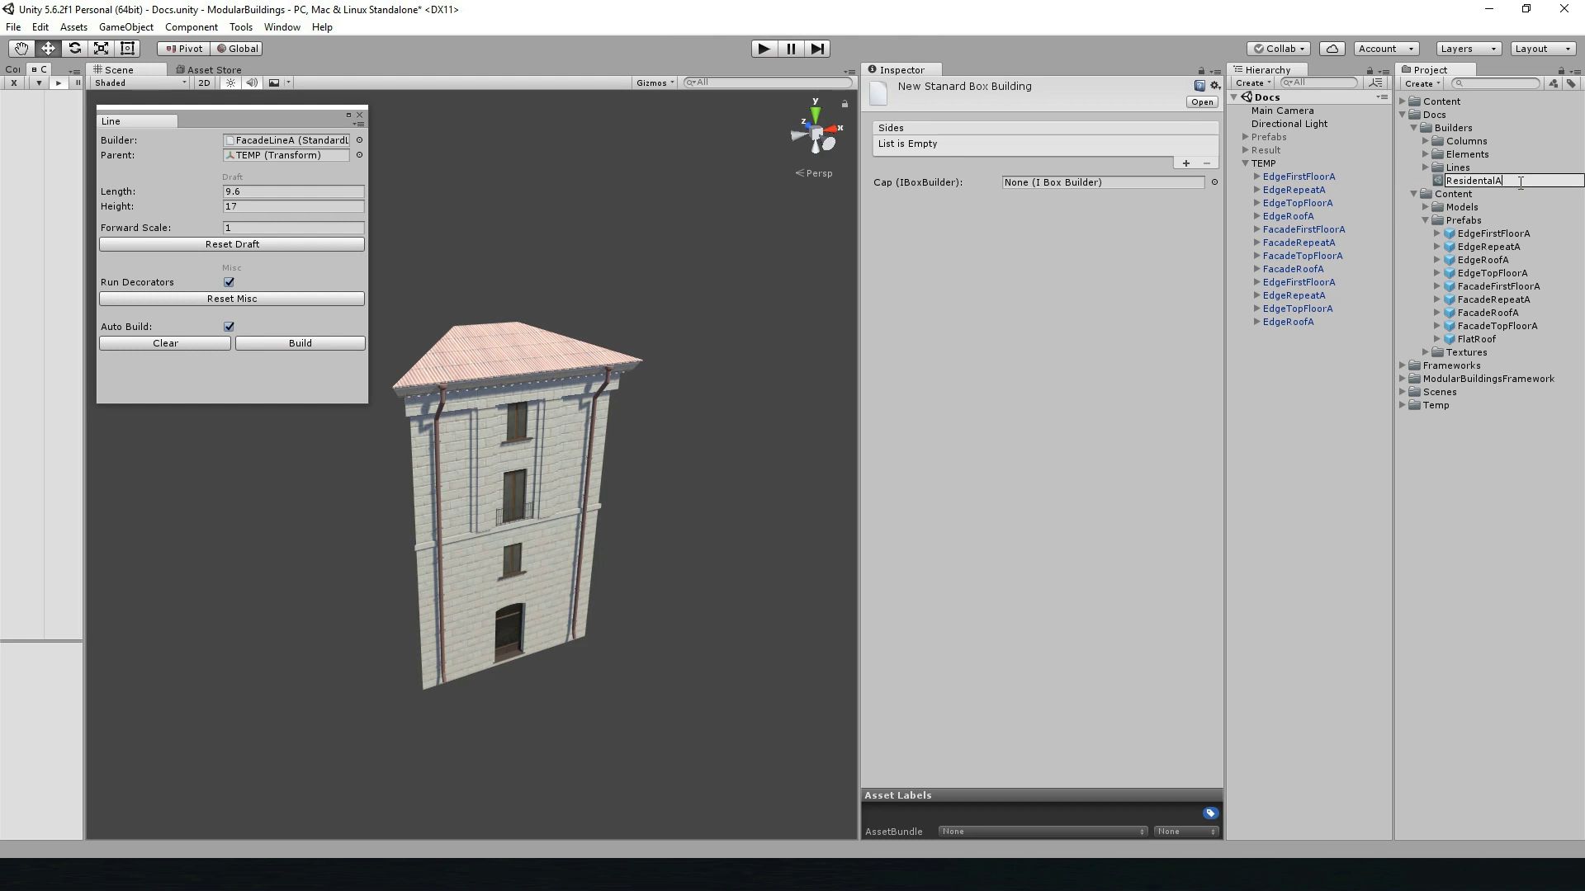
key(Return)
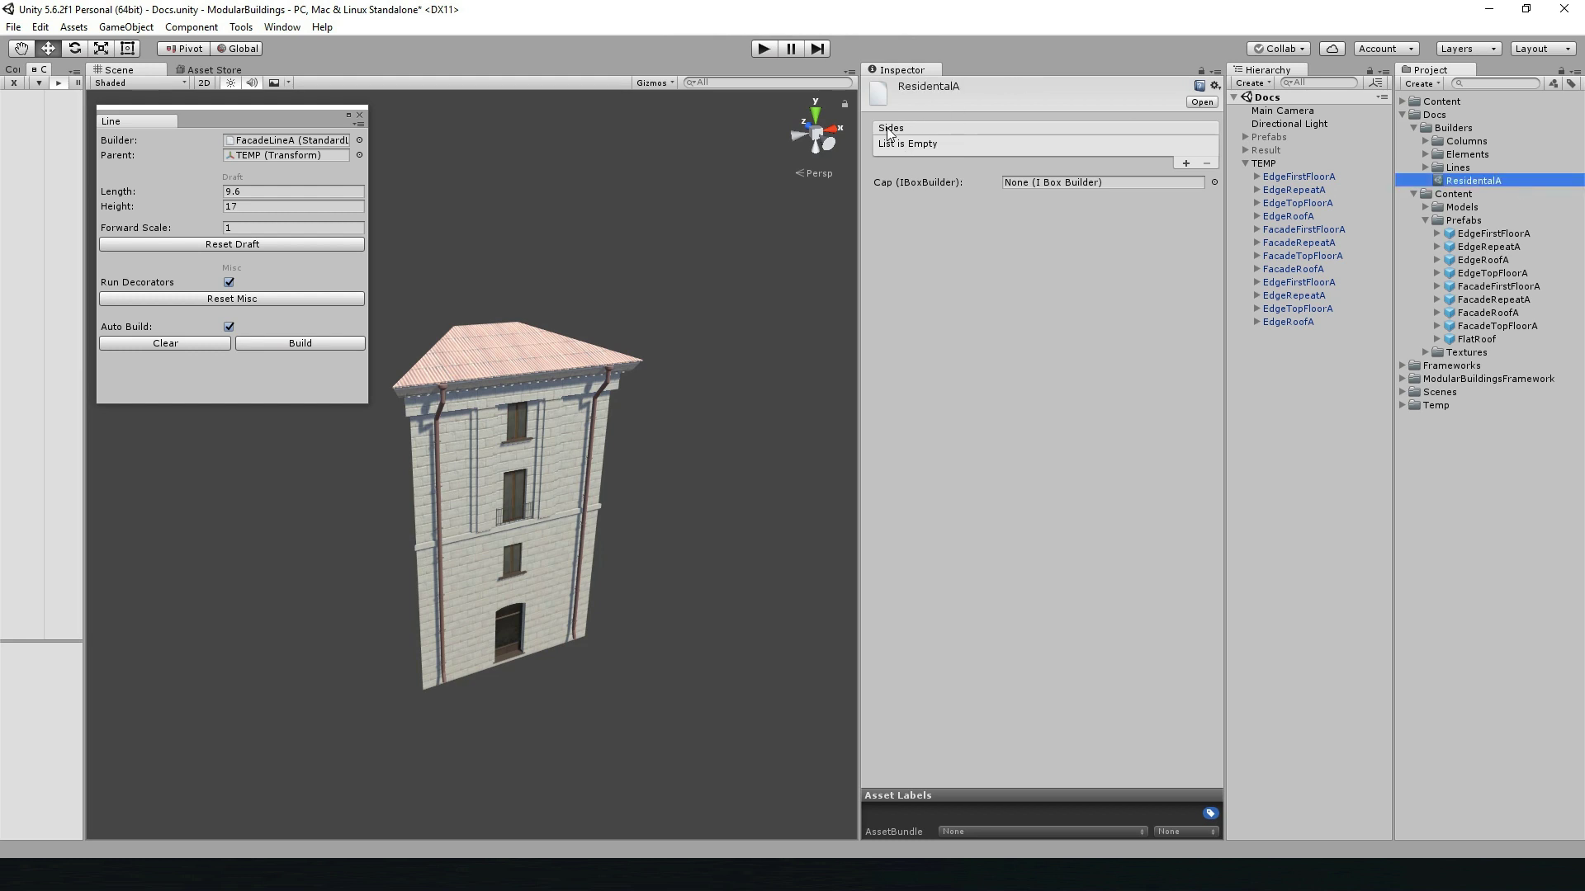
- Add a side to ResidentalA and assign FacadeLineA to it
click(1185, 163)
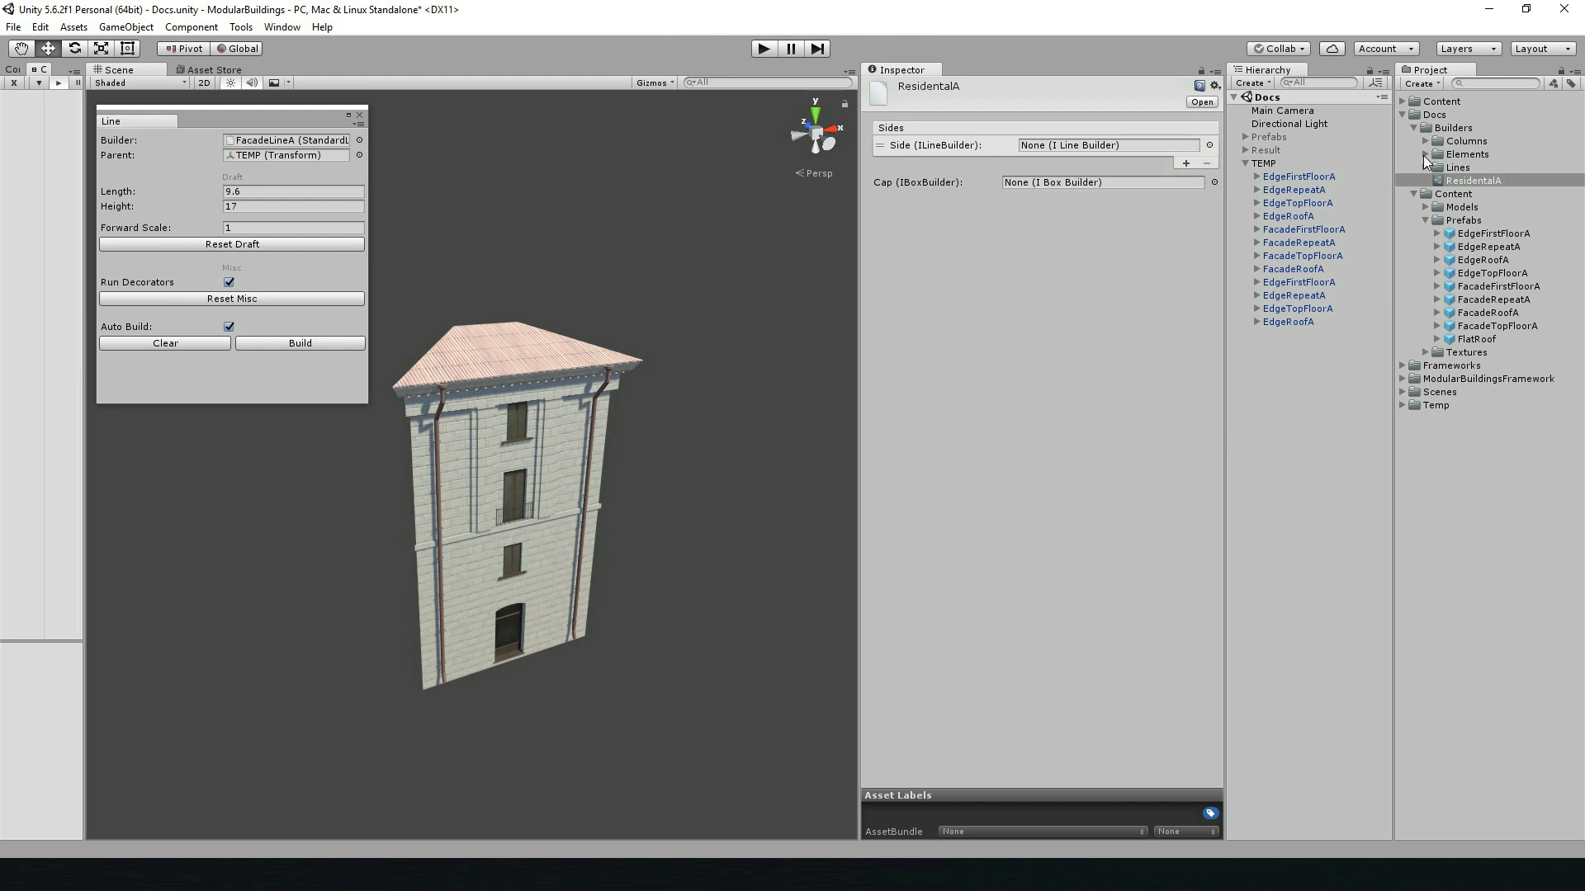
click(1426, 167)
drag(1472, 180, 1072, 154)
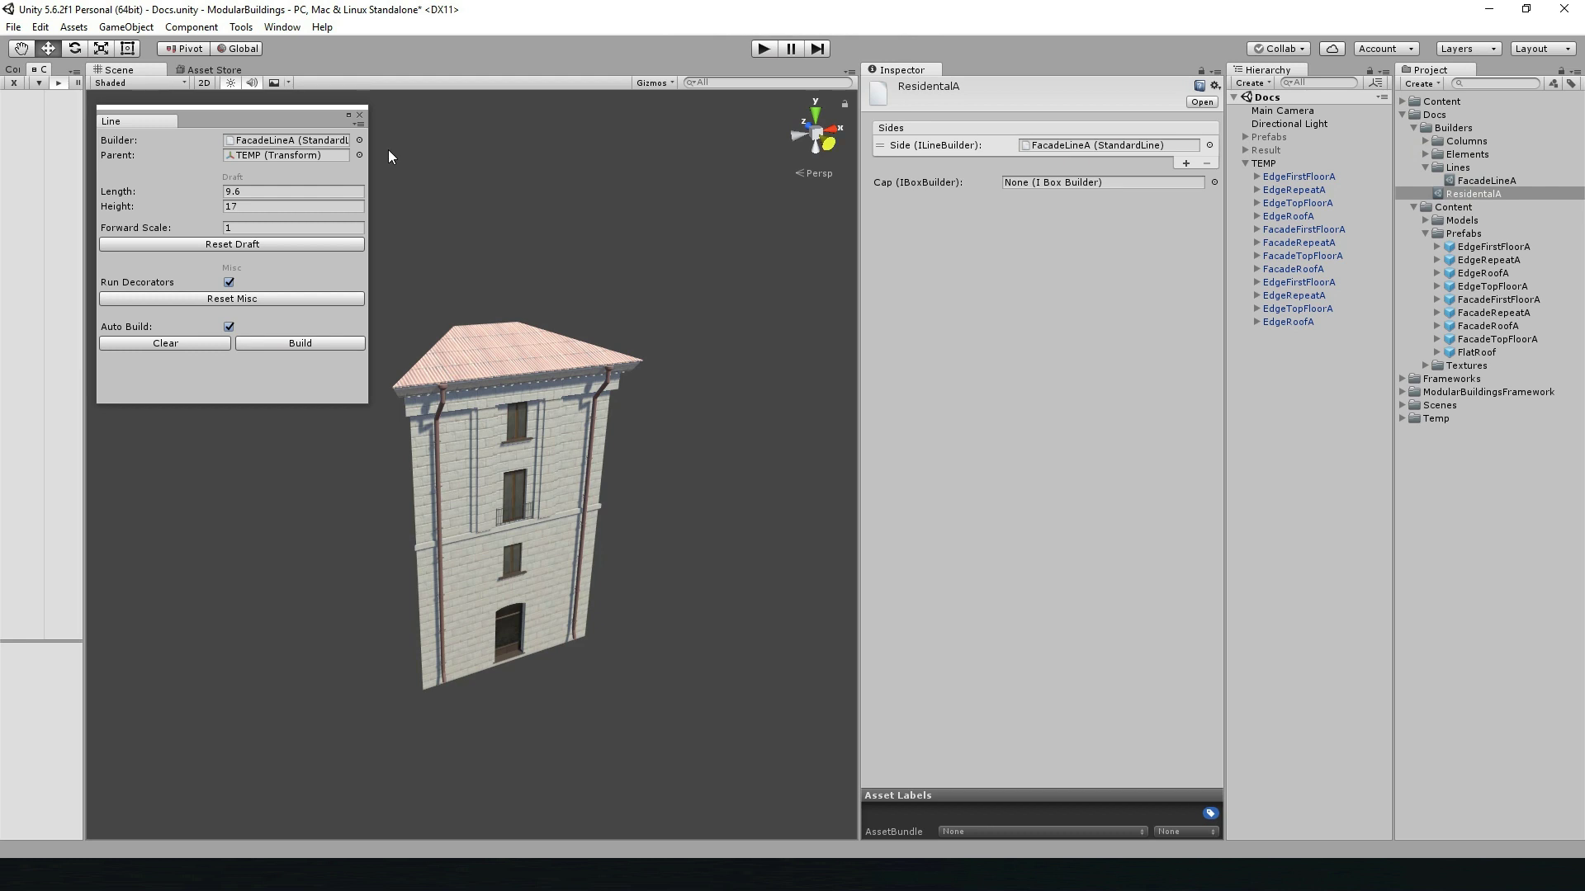
- Clear the built facade and swap the line builder window for the Box builder window
click(228, 326)
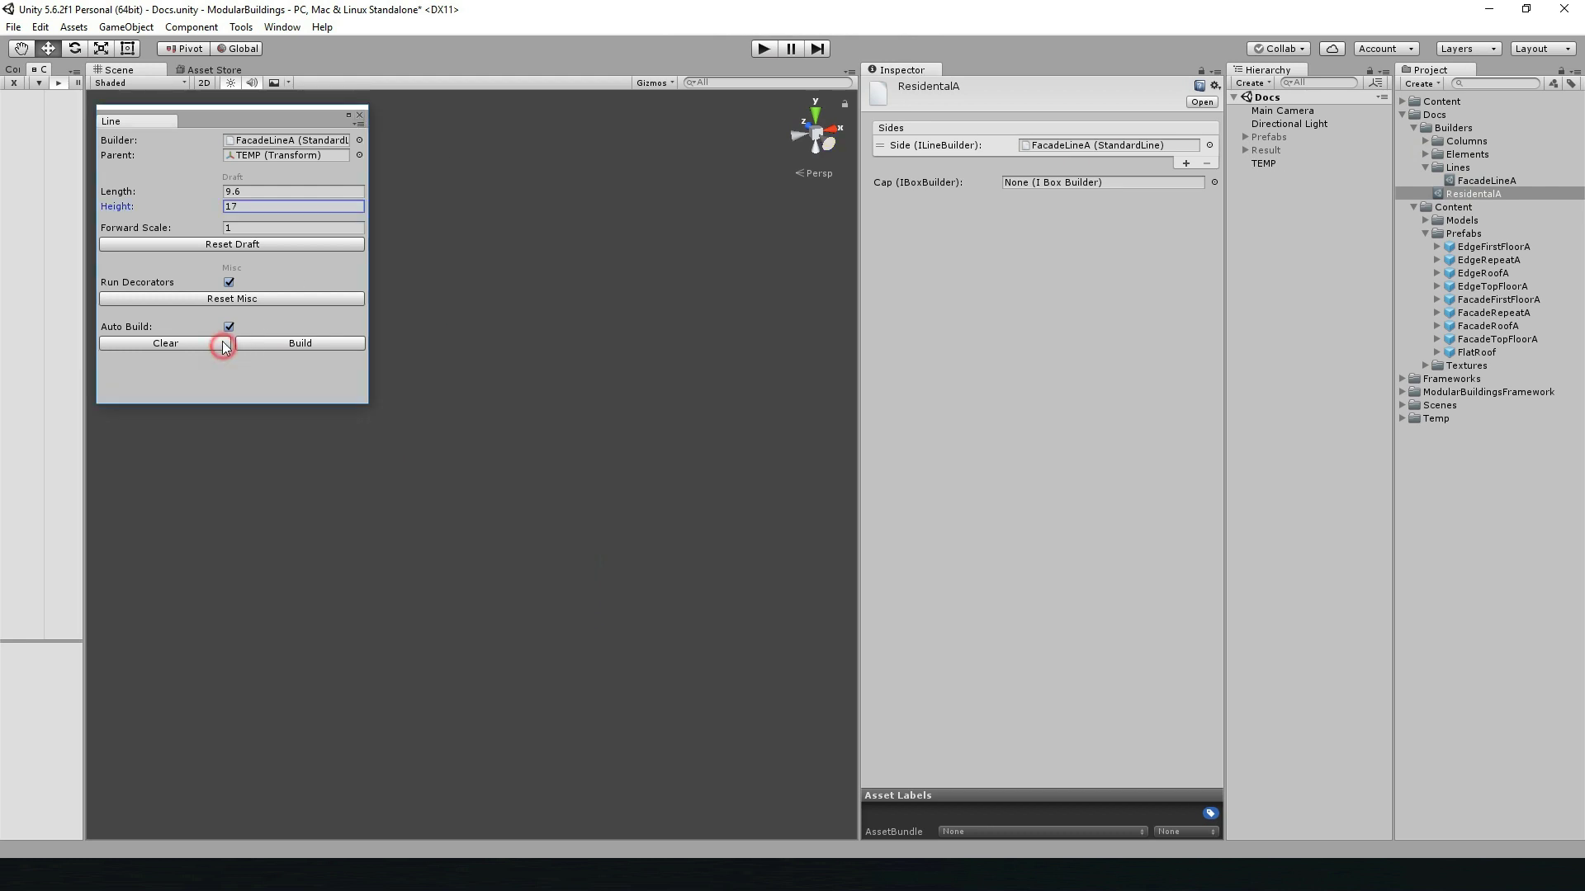
click(360, 116)
click(241, 28)
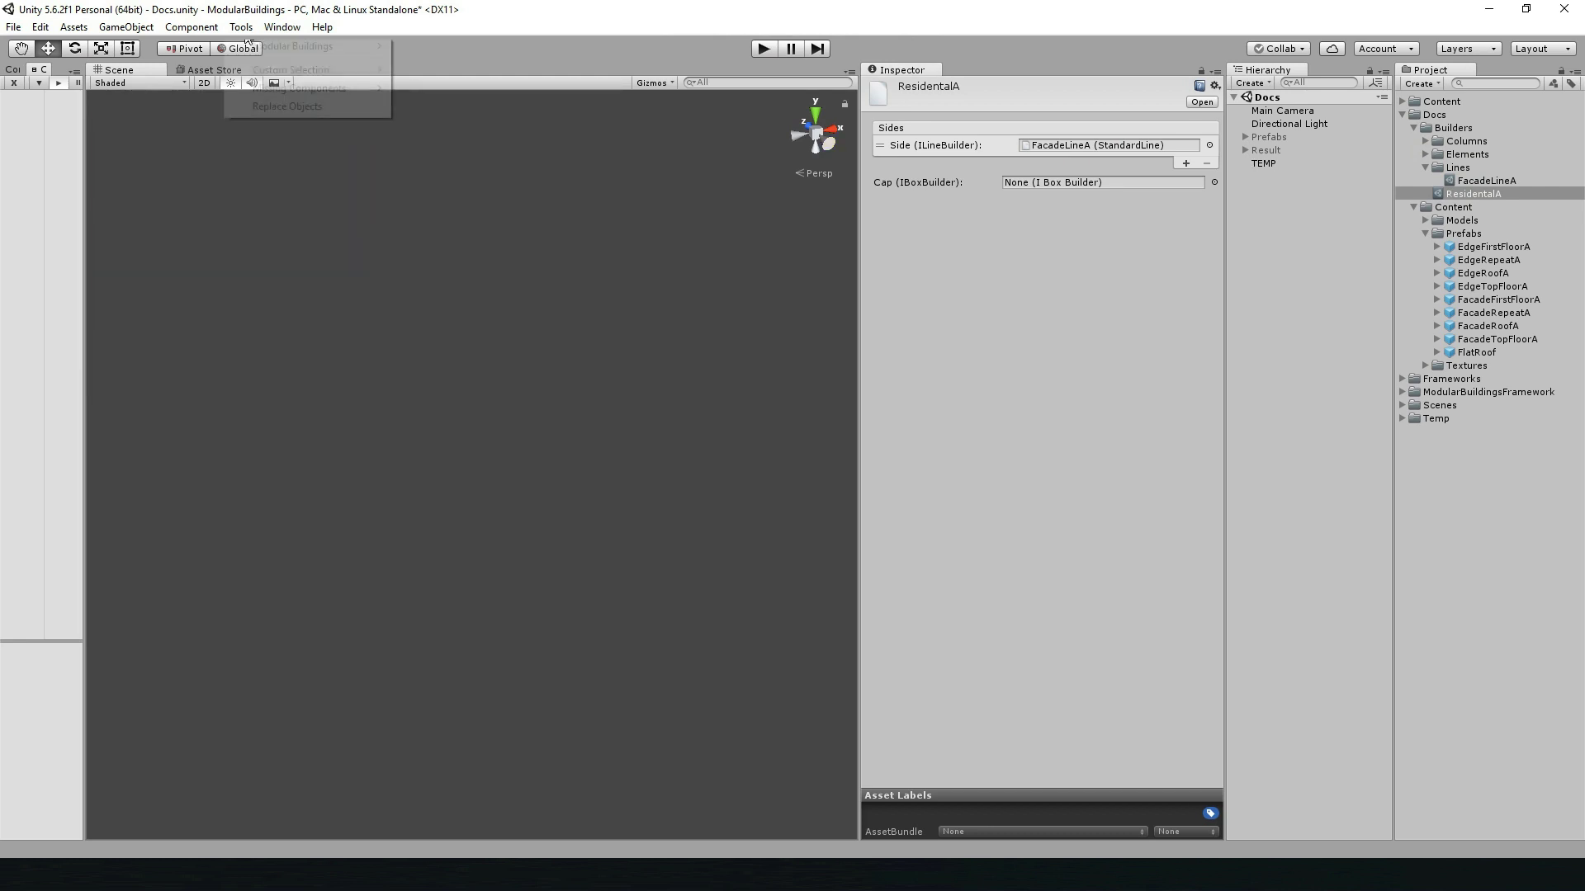
mouse_move(281, 46)
mouse_move(425, 49)
click(563, 46)
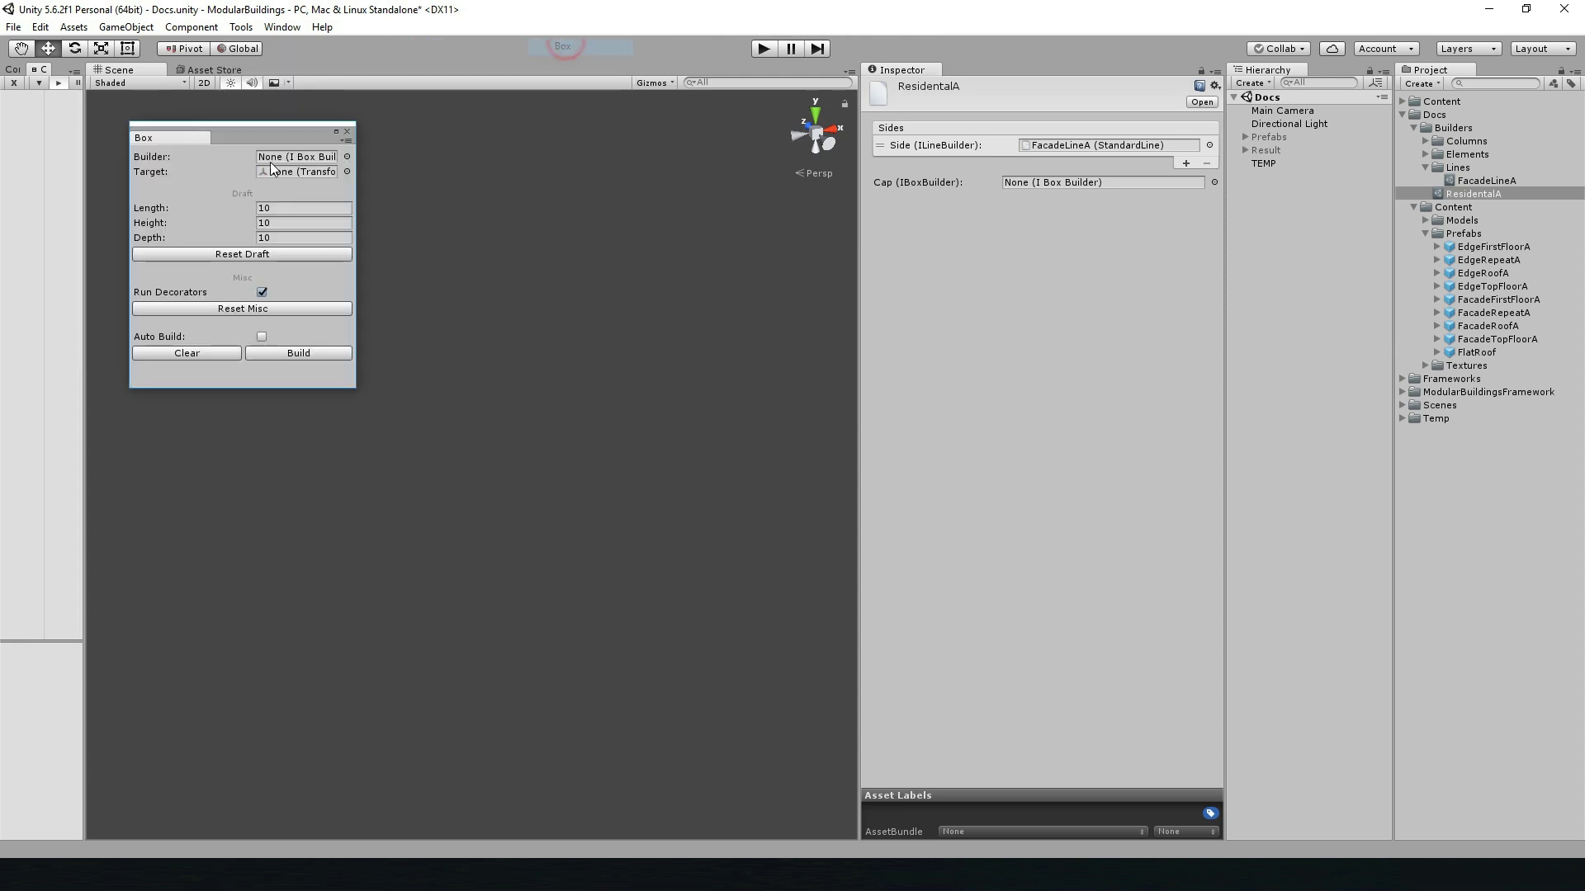
- Assign ResidentalA as the box builder and TEMP as target, with auto-build on
right_click(418, 180)
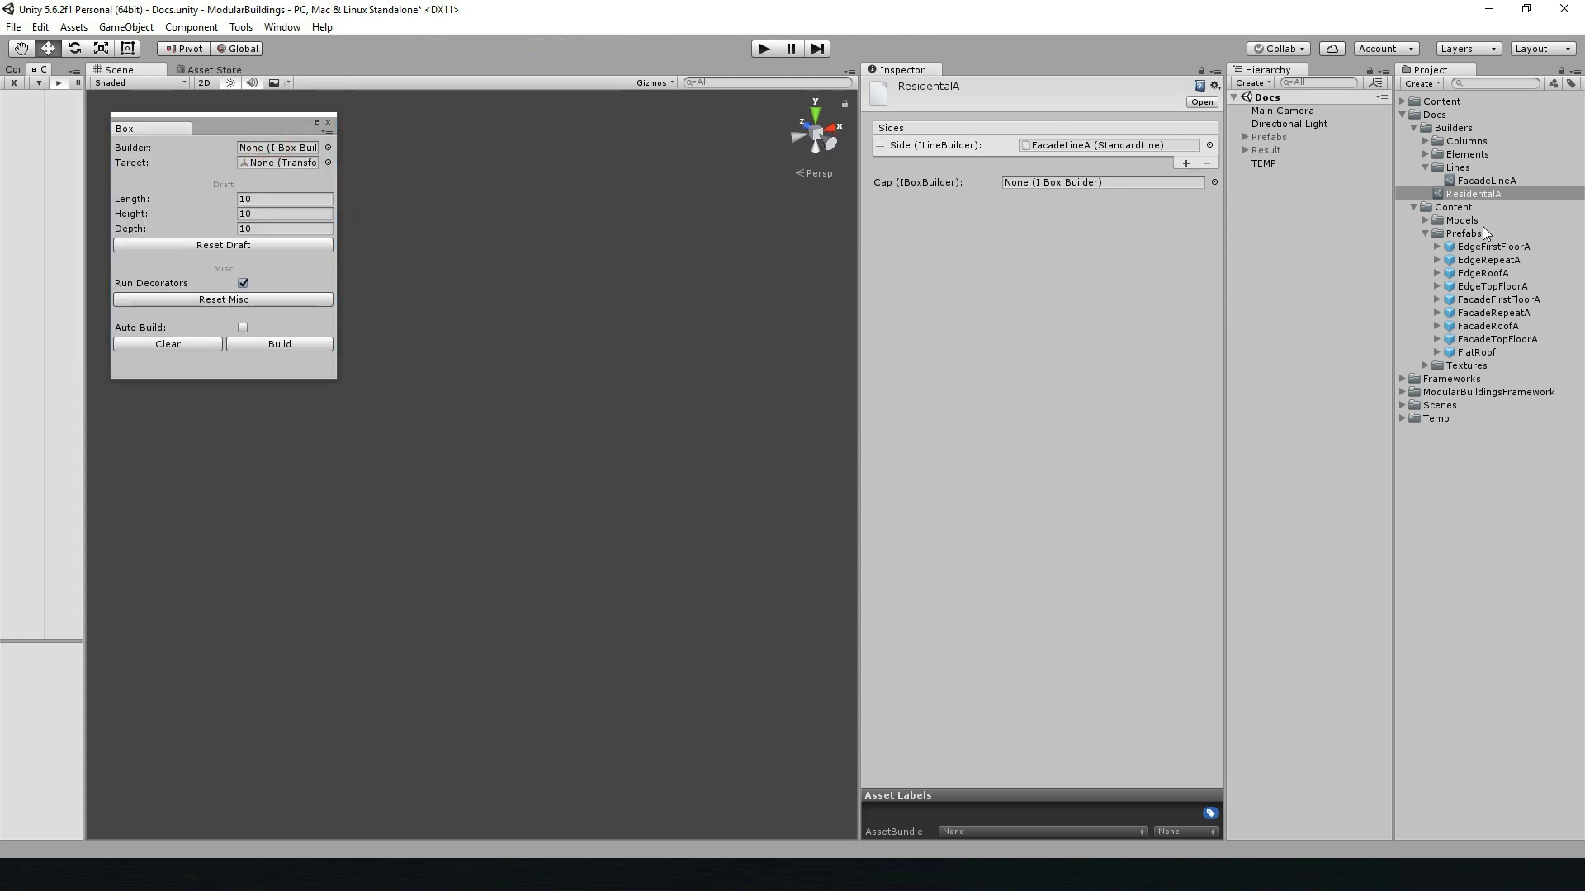
click(1427, 168)
drag(1474, 180, 305, 157)
drag(1265, 149, 302, 168)
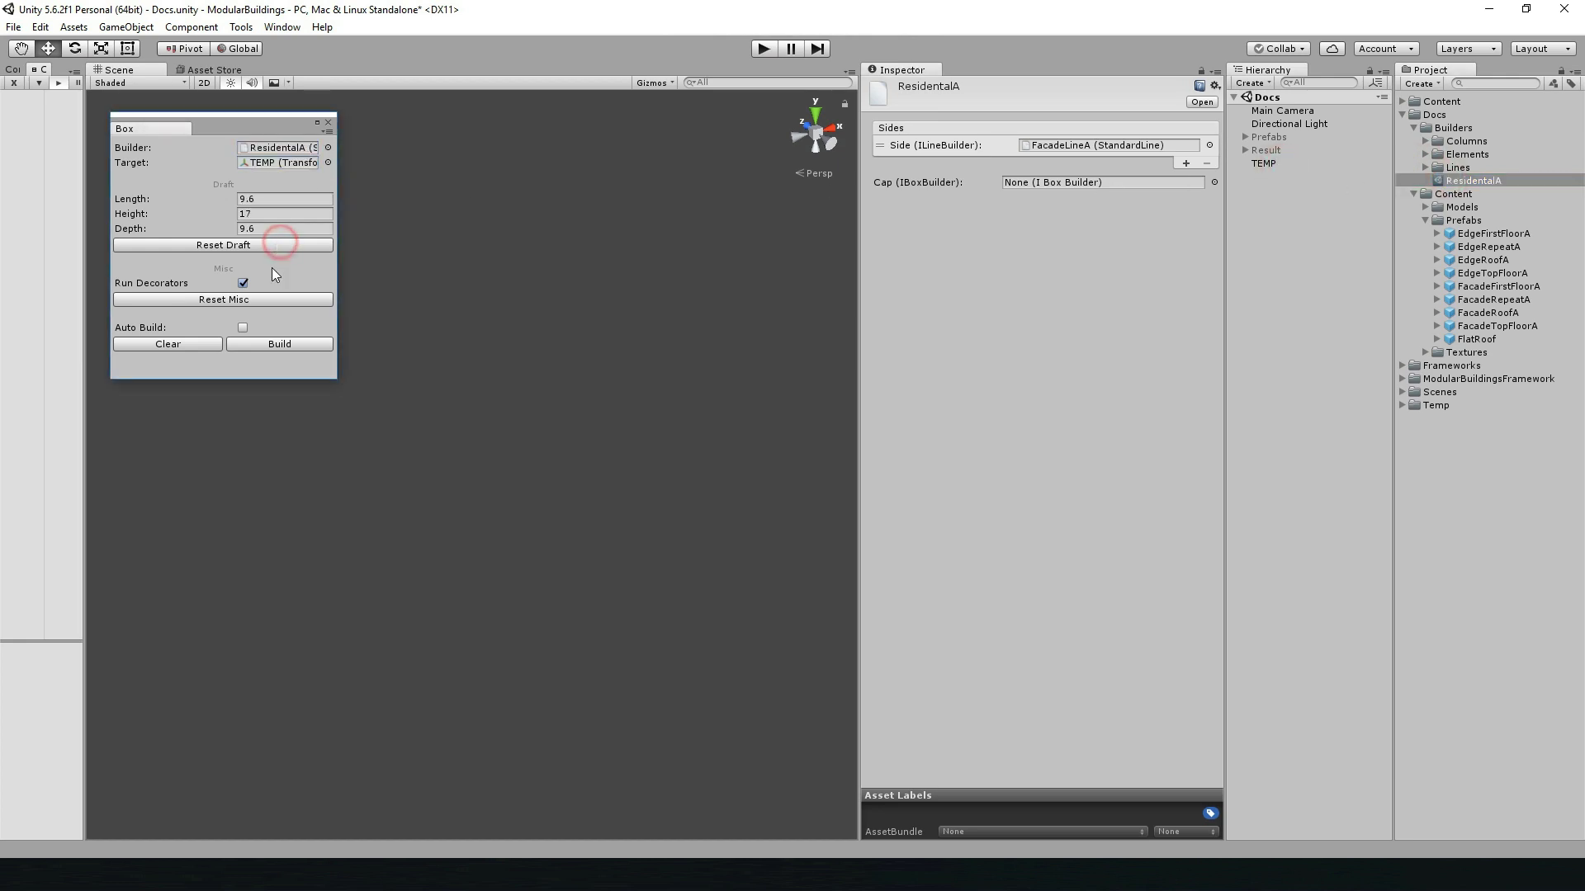
click(242, 327)
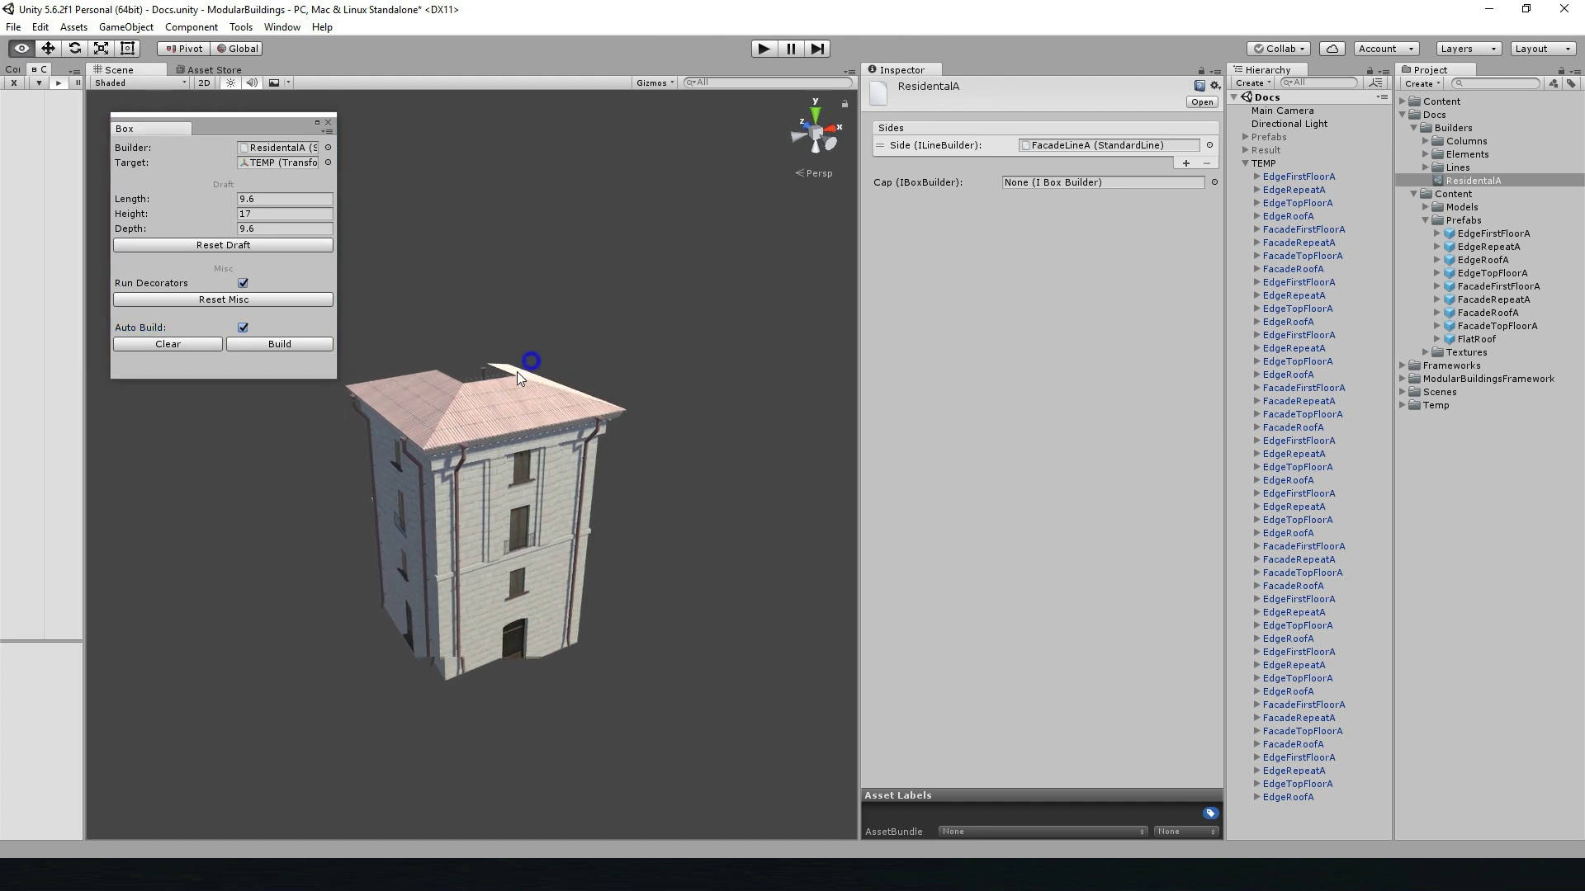
- Enlarge the draft into a large block: length about 22.6, deeper, height about 32
drag(236, 200, 576, 408)
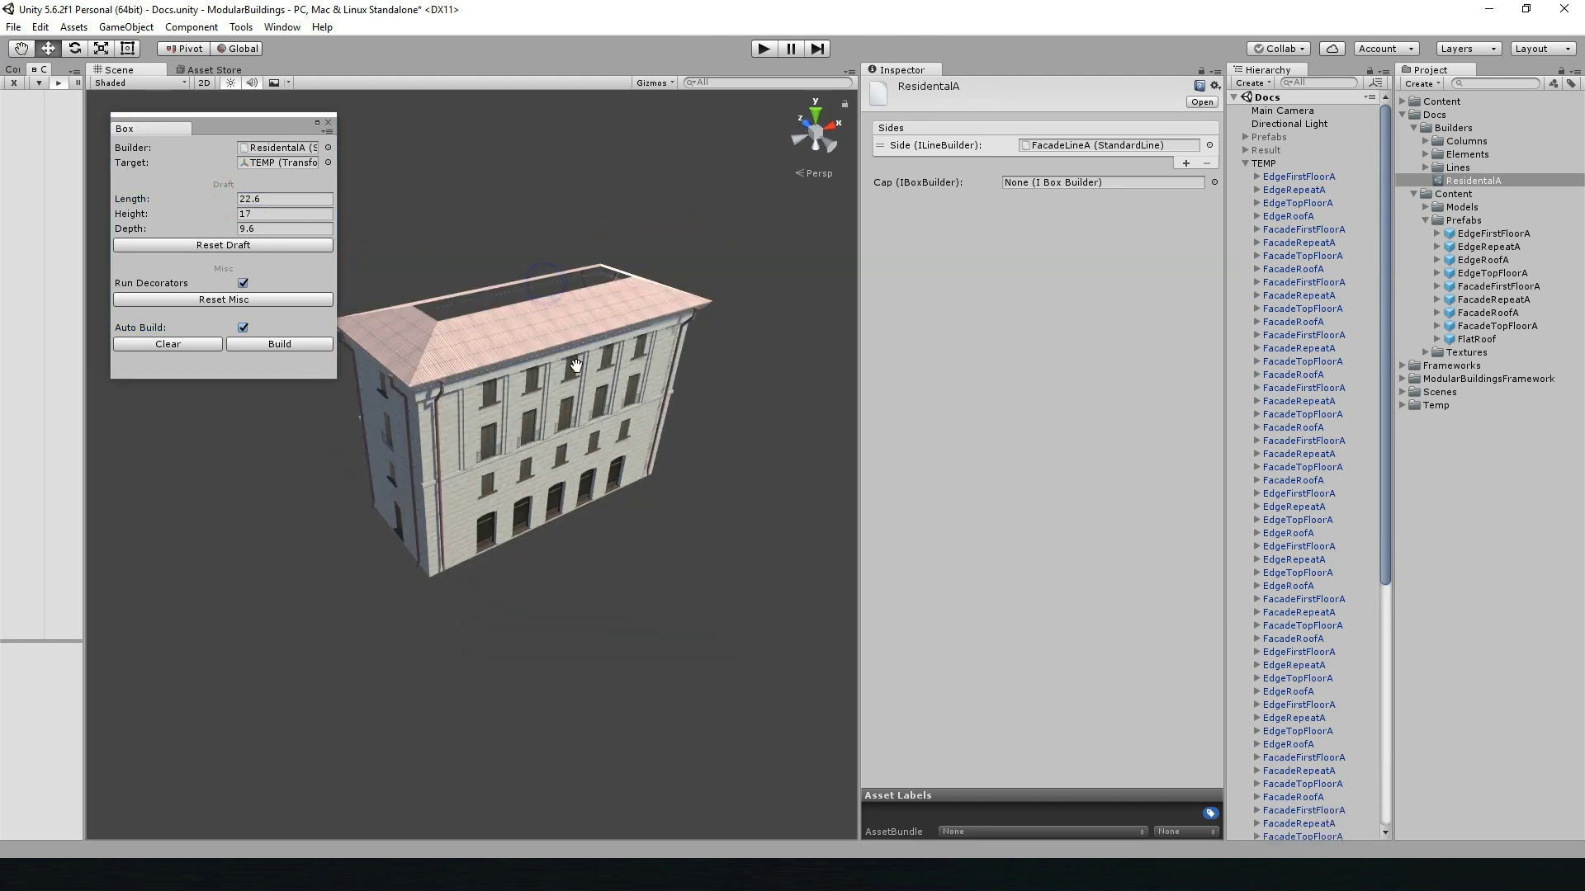
drag(211, 205, 478, 210)
mouse_move(209, 233)
mouse_down()
mouse_move(349, 221)
mouse_move(525, 438)
mouse_move(611, 468)
mouse_up()
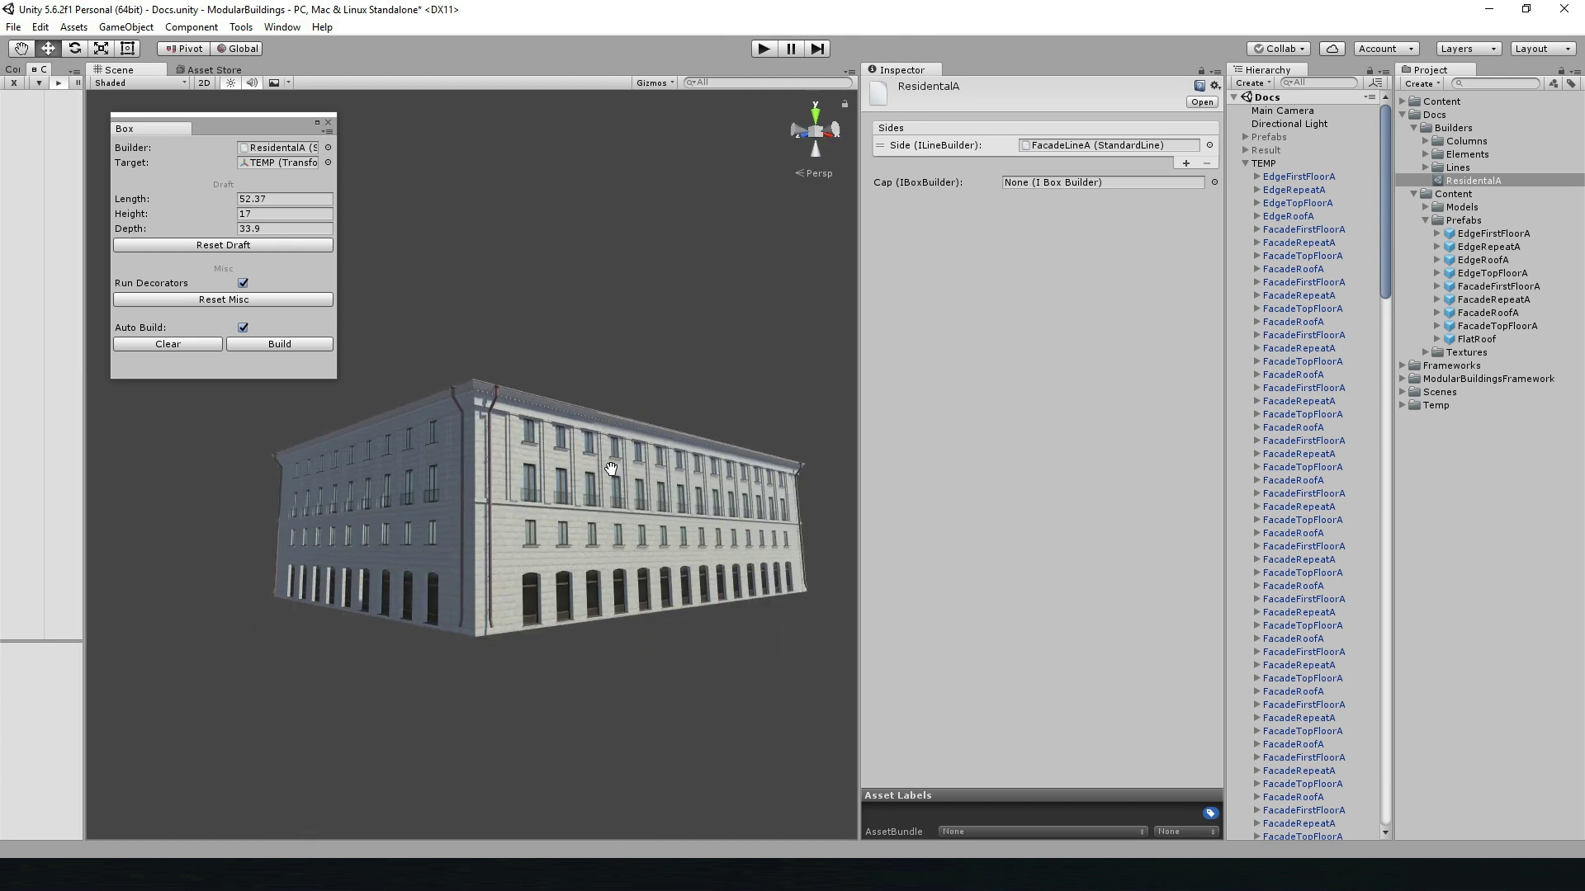
drag(221, 217, 555, 219)
mouse_move(463, 490)
alt+mouse_down()
mouse_move(719, 482)
mouse_move(465, 637)
mouse_move(495, 630)
alt+mouse_up()
scroll(330, 617, up, 5)
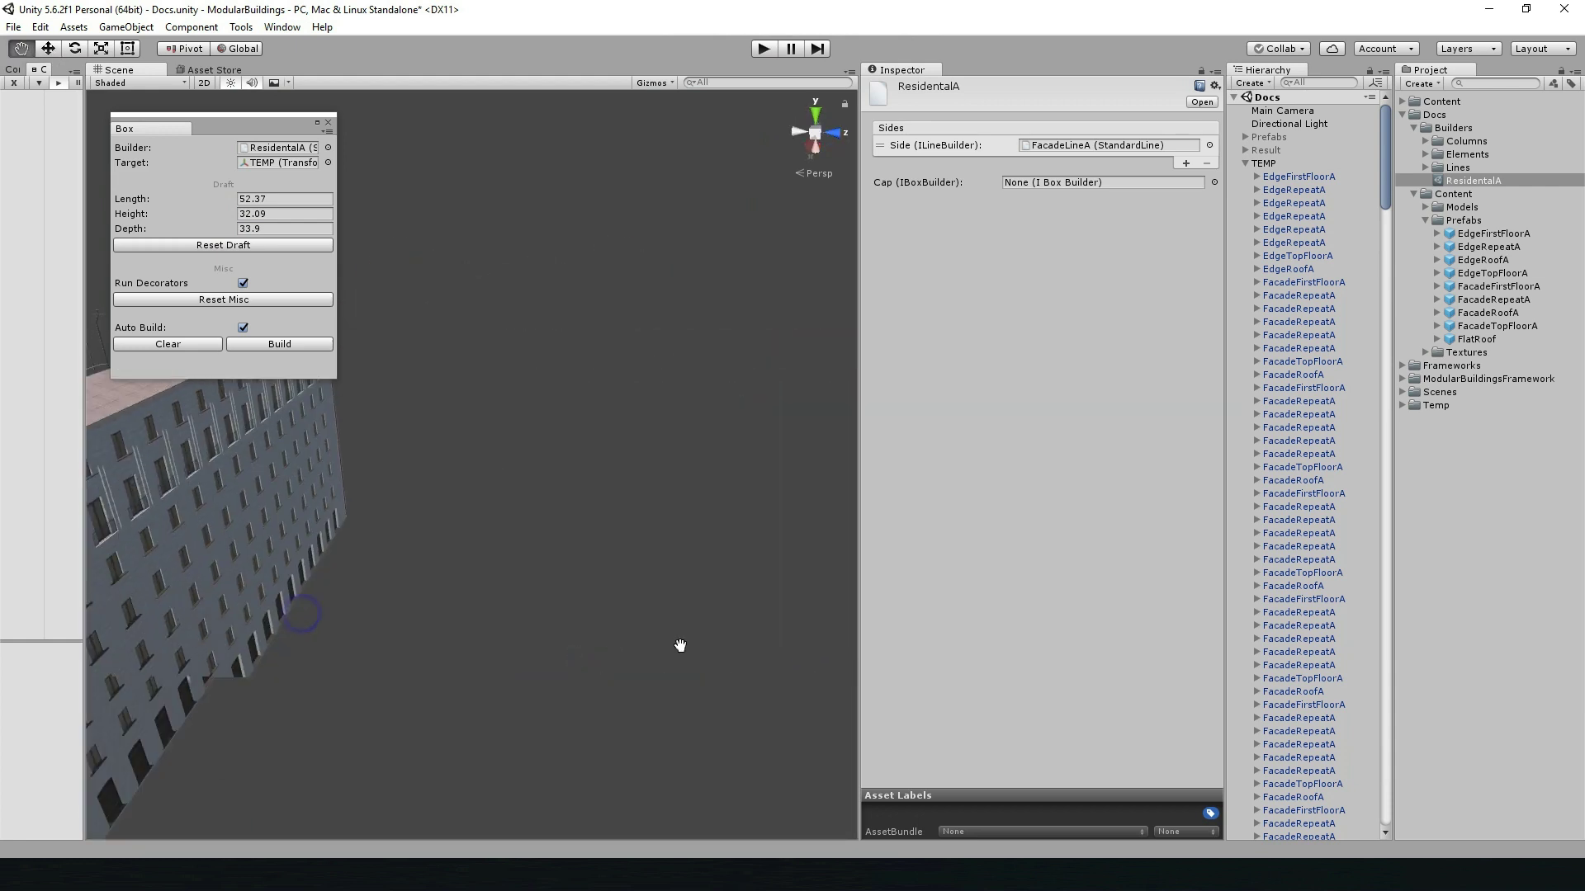
middle_drag(396, 604, 515, 586)
scroll(515, 586, down, 5)
alt+drag(515, 586, 372, 413)
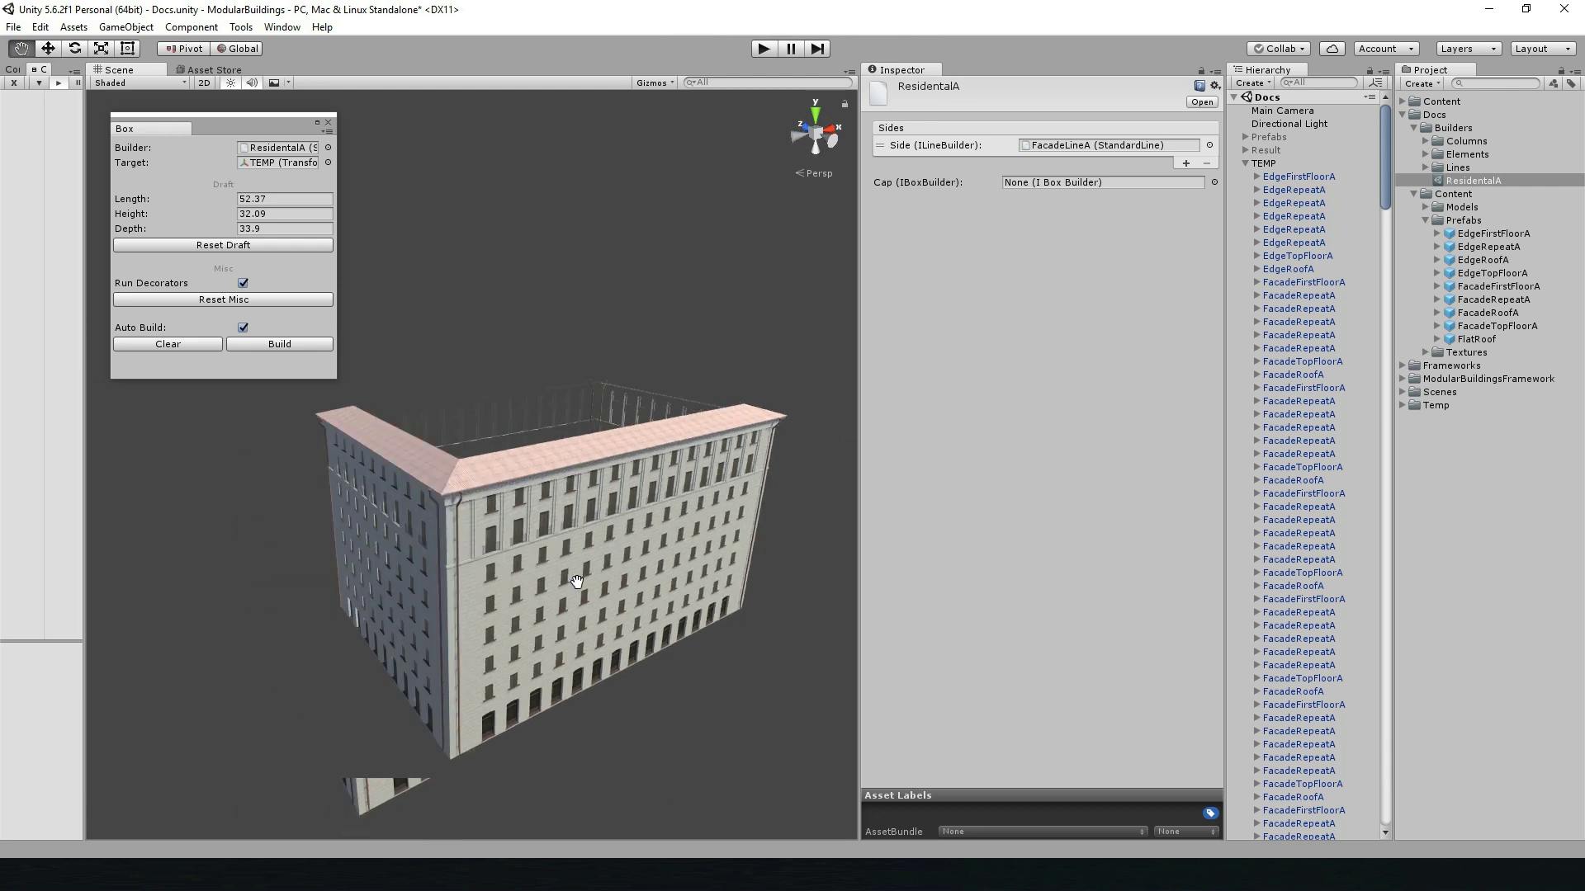
- Show the building in shaded wireframe and shorten its length
click(139, 82)
click(153, 136)
scroll(414, 419, up, 2)
scroll(414, 416, down, 2)
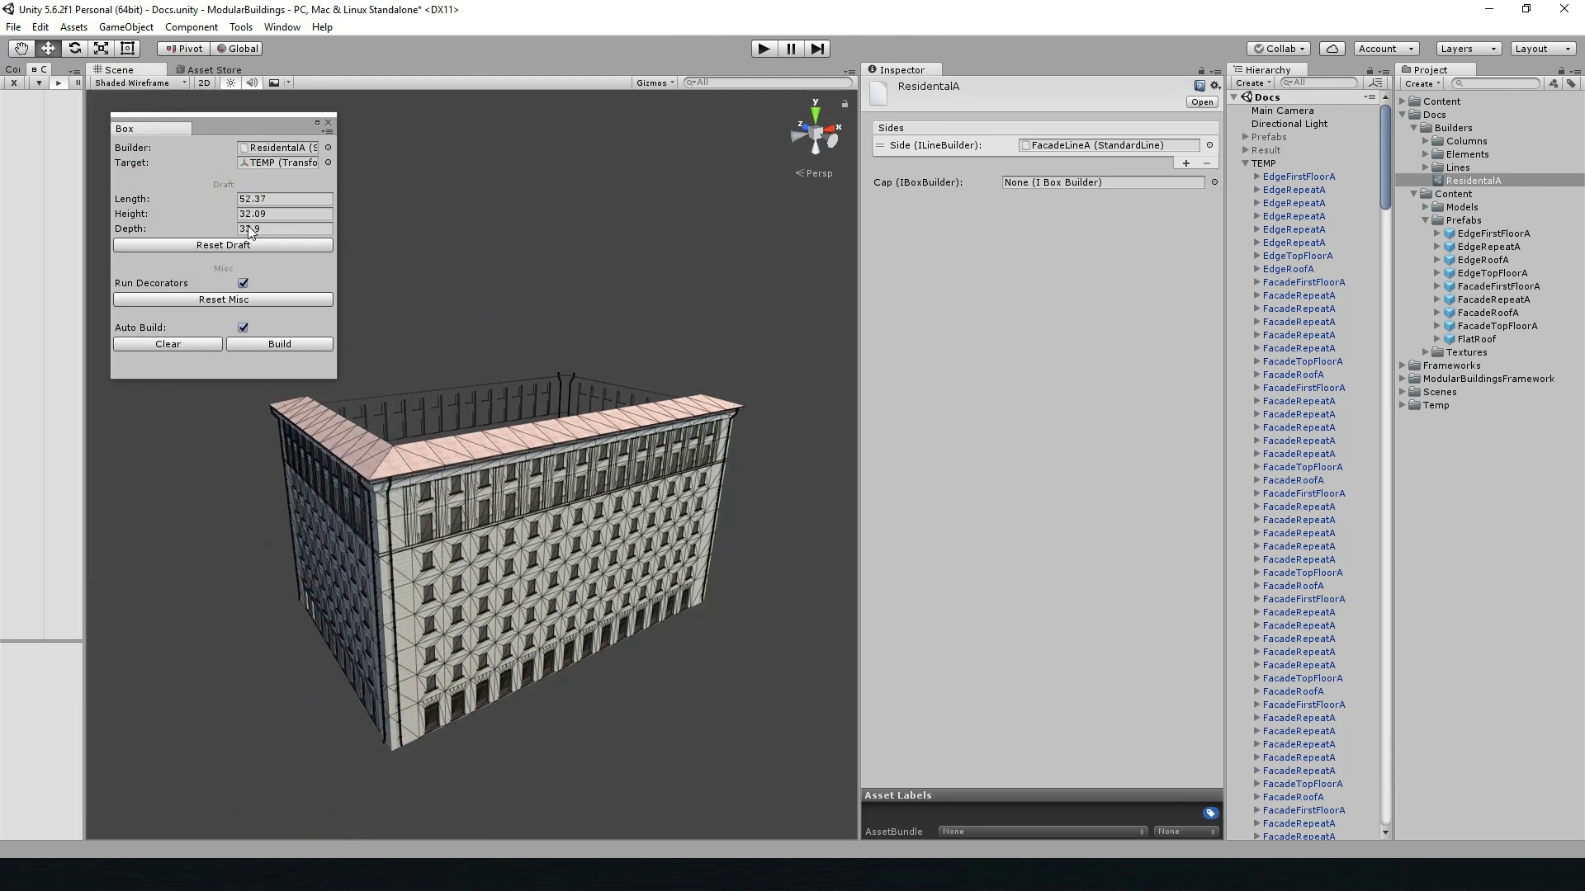
mouse_move(216, 206)
mouse_down()
mouse_move(132, 207)
mouse_move(223, 230)
mouse_move(167, 238)
mouse_move(179, 203)
mouse_up()
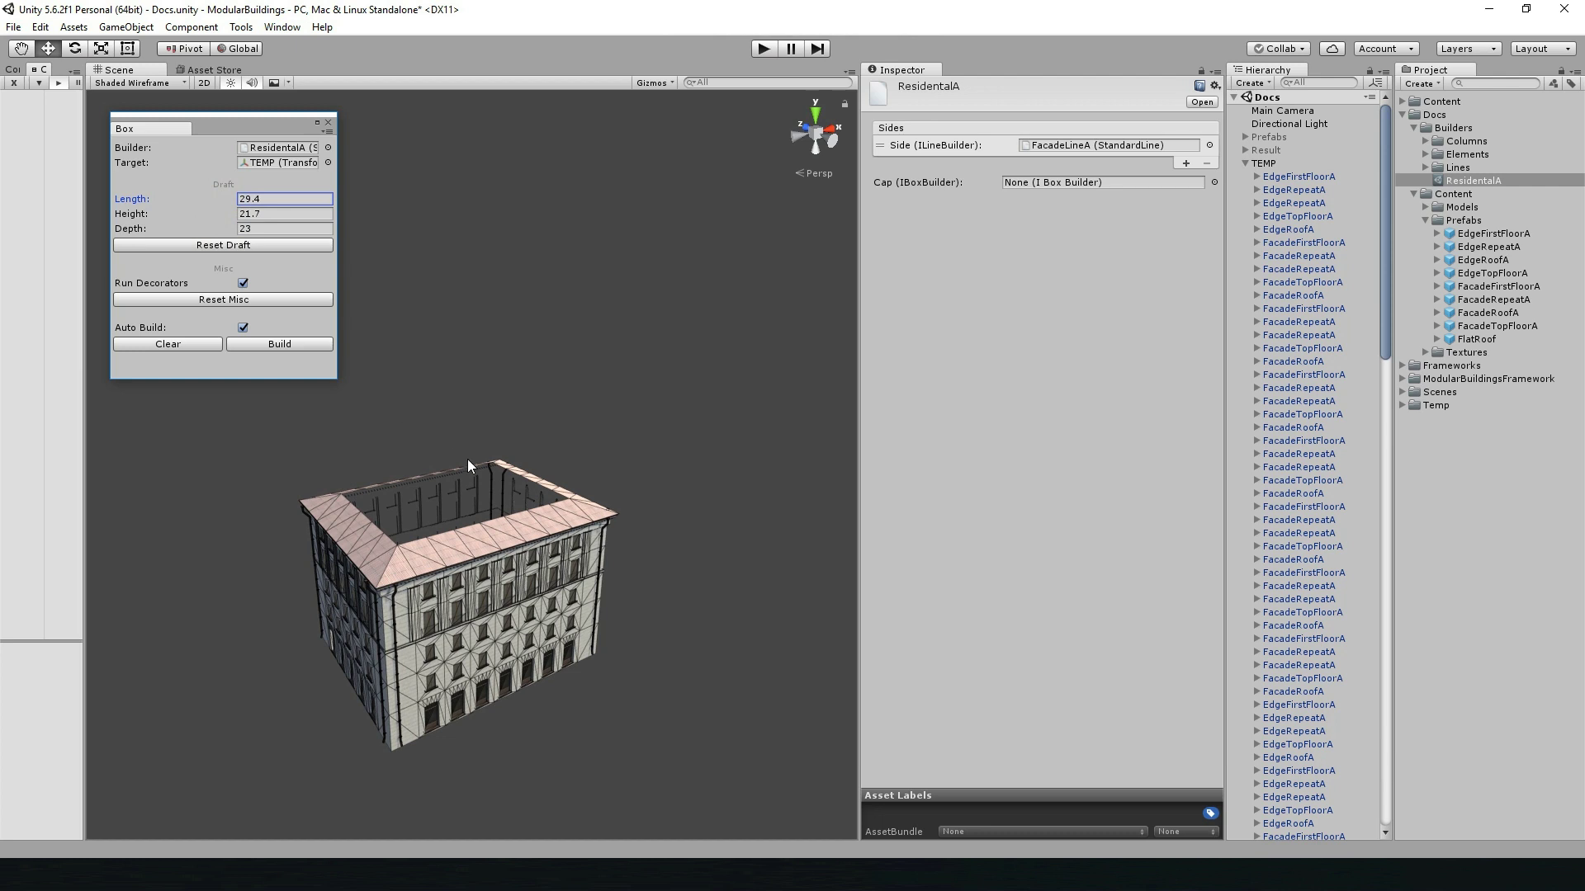
- Reset the draft to the 9.6 × 17 × 9.6 tower and return the Scene to Shaded
scroll(627, 429, up, 5)
click(234, 245)
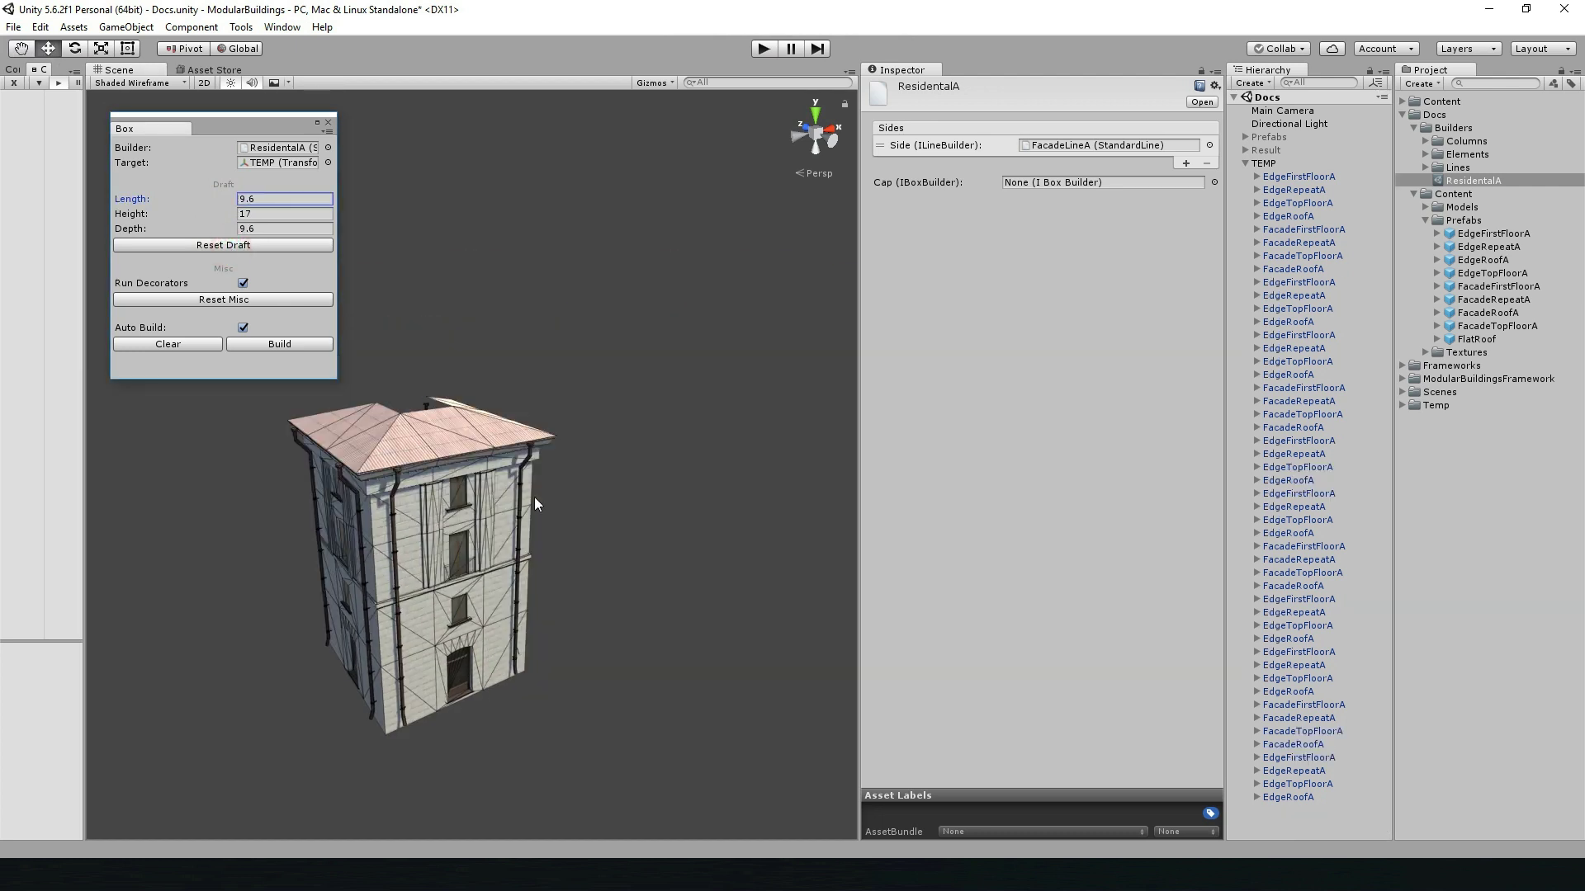
click(126, 86)
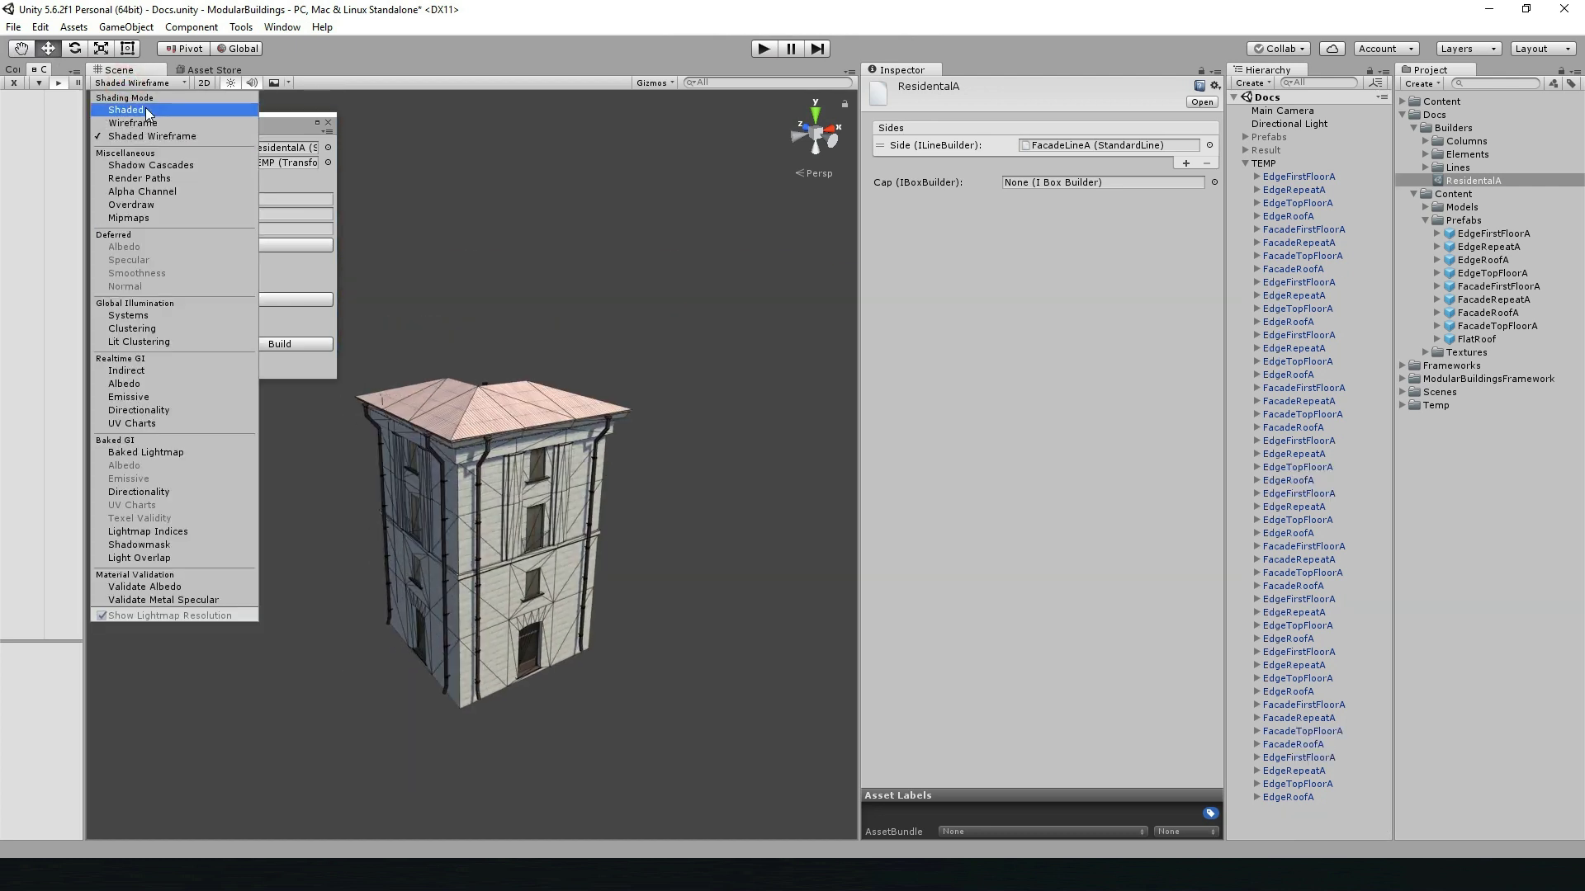
click(145, 100)
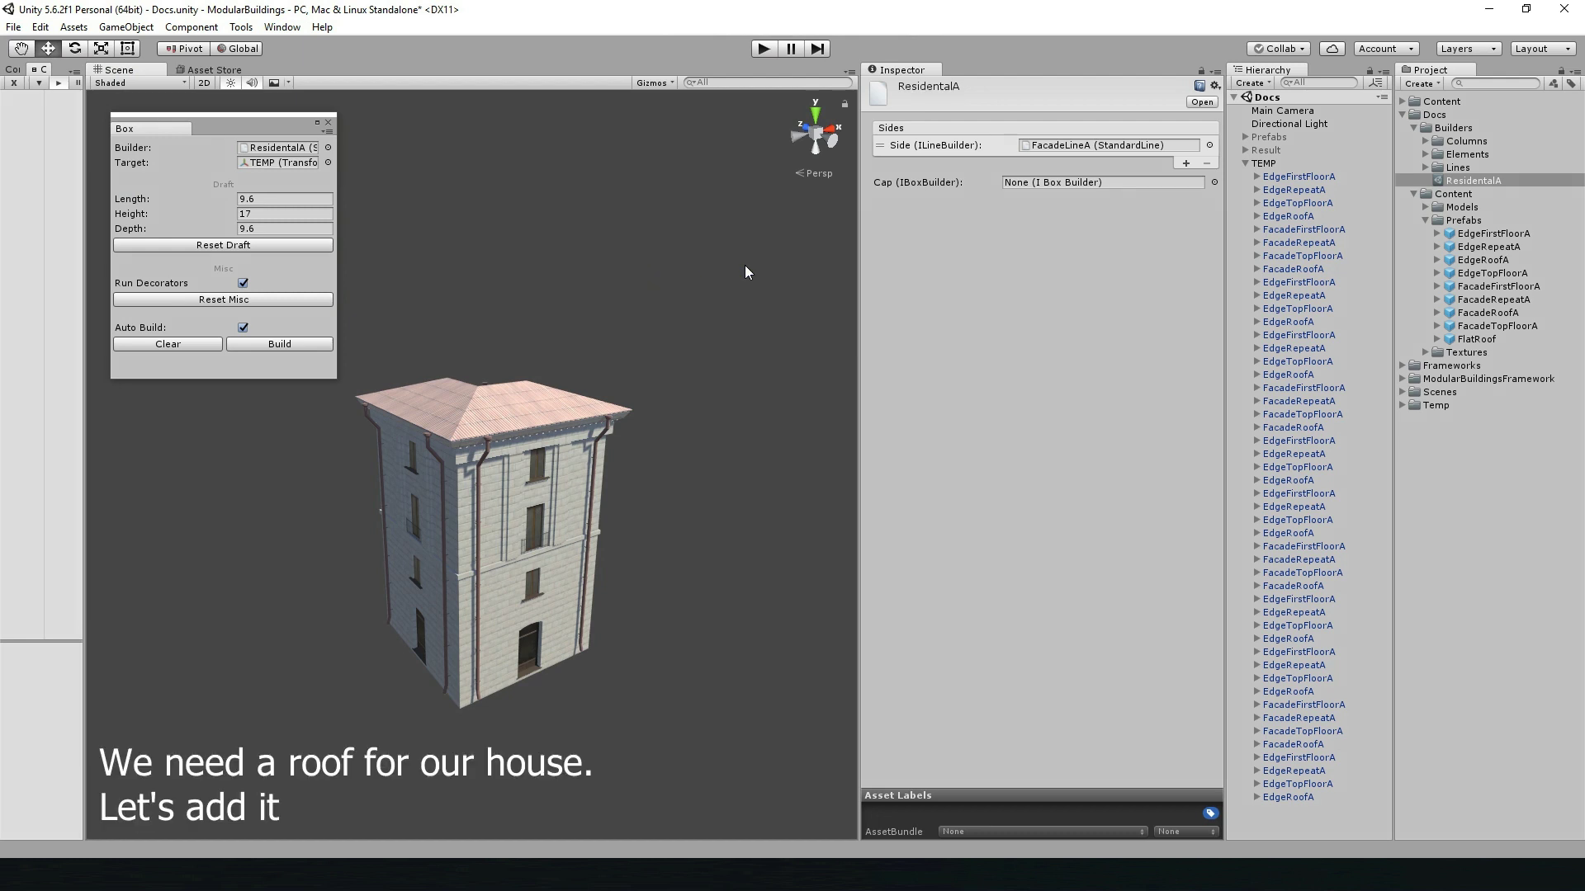
- Clear the built tower and create a new Roofs folder inside Builders
click(1246, 169)
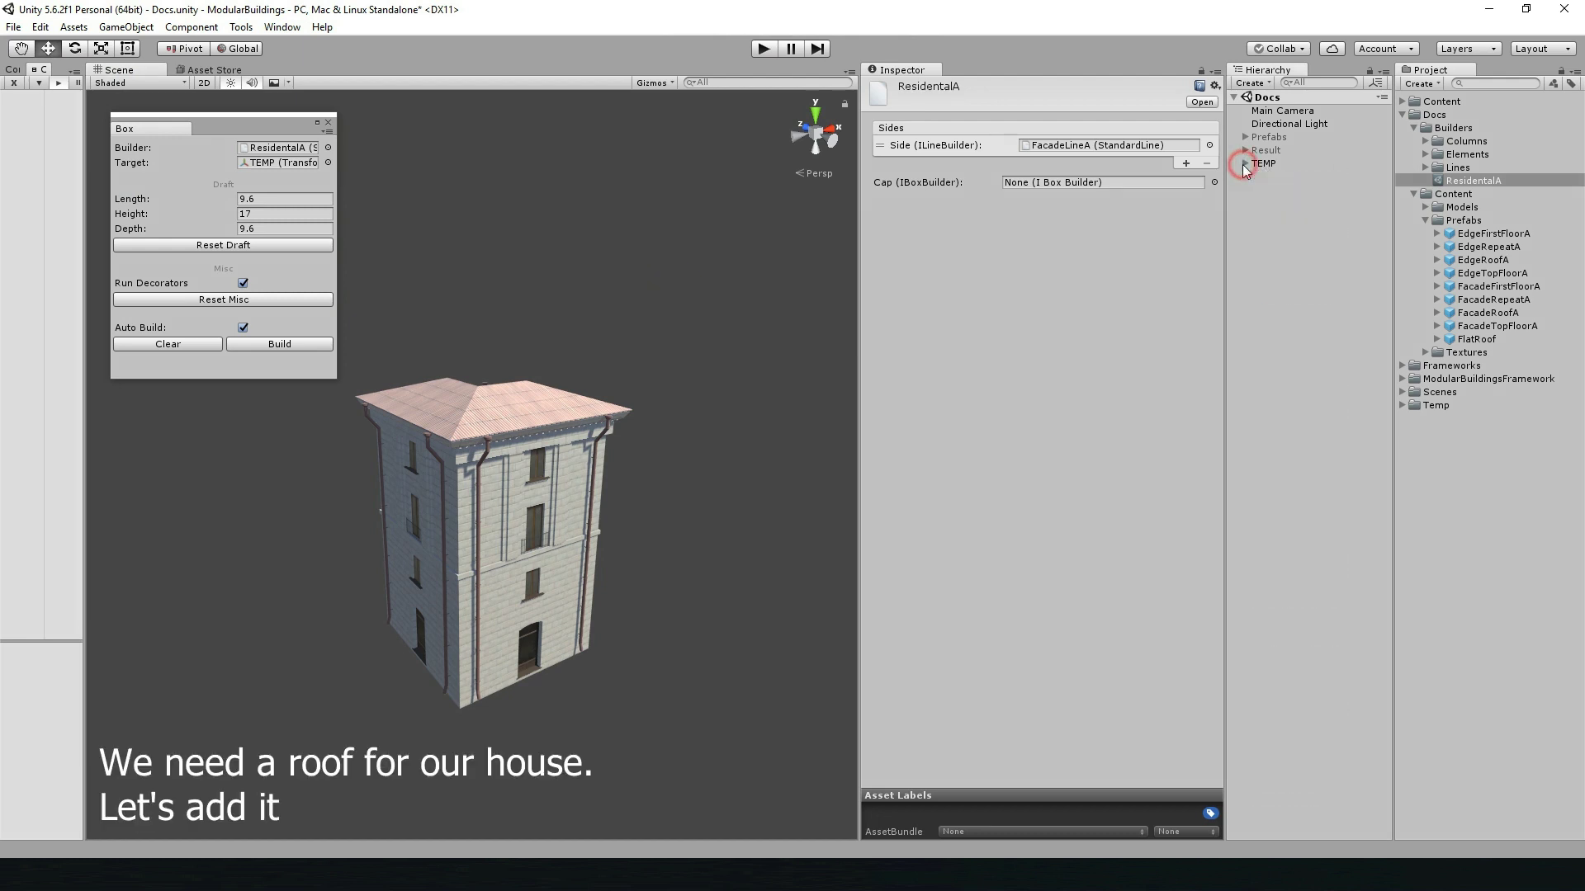
click(190, 345)
click(1275, 164)
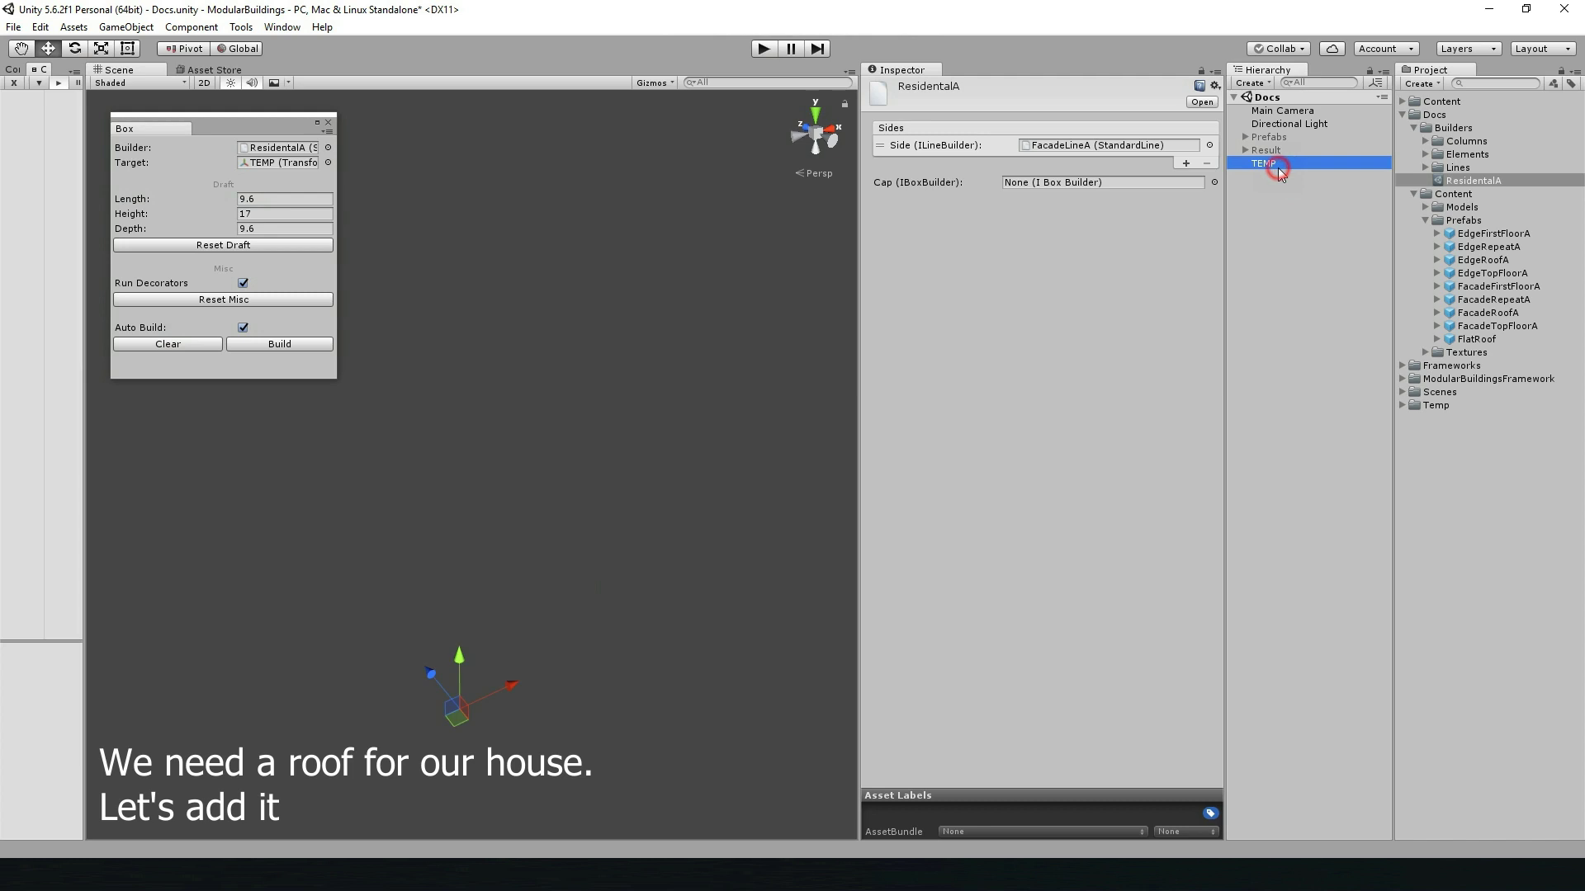
click(1452, 128)
right_click(1453, 128)
mouse_move(1411, 128)
click(1346, 128)
text(Roofs)
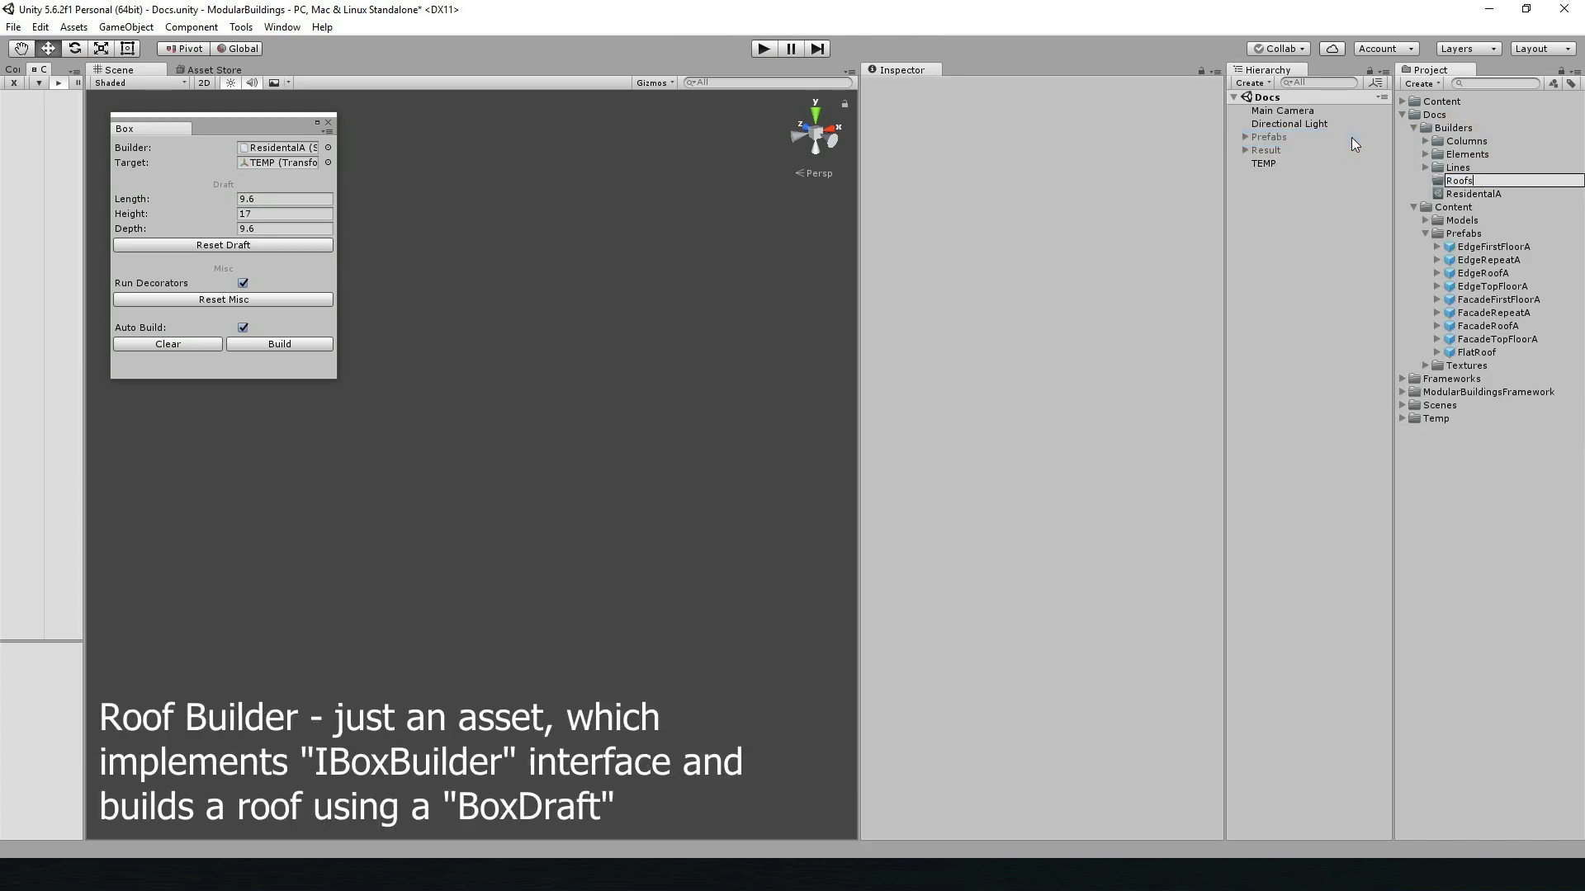
key(Return)
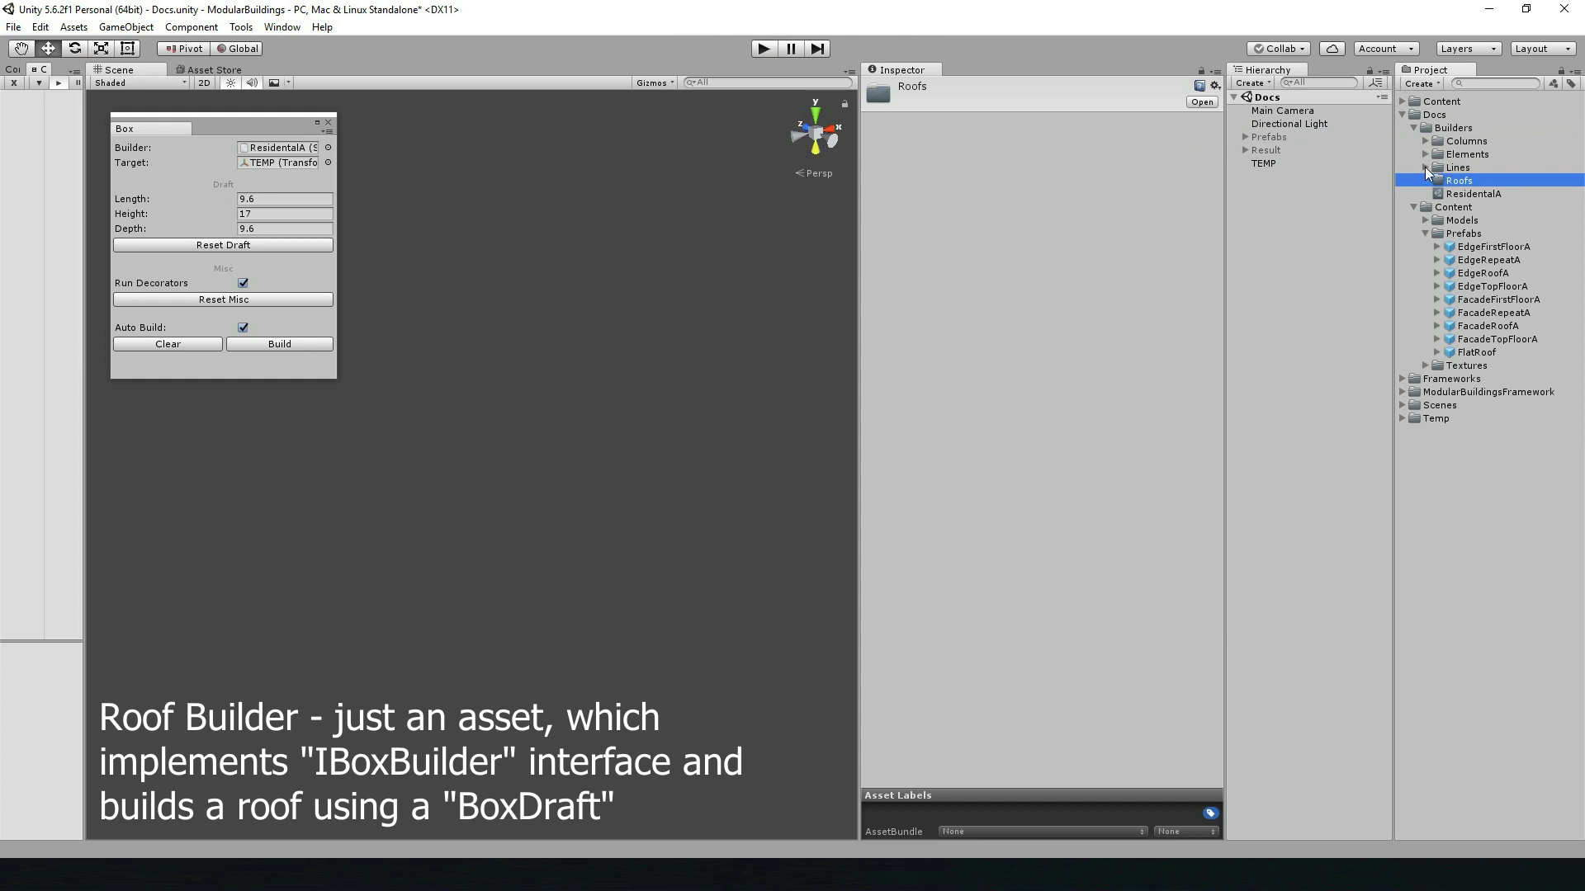
- Create a Standard Flat Box roof asset via Modular Buildings > Elements > Roofs and name it RoofA
click(241, 28)
mouse_move(297, 47)
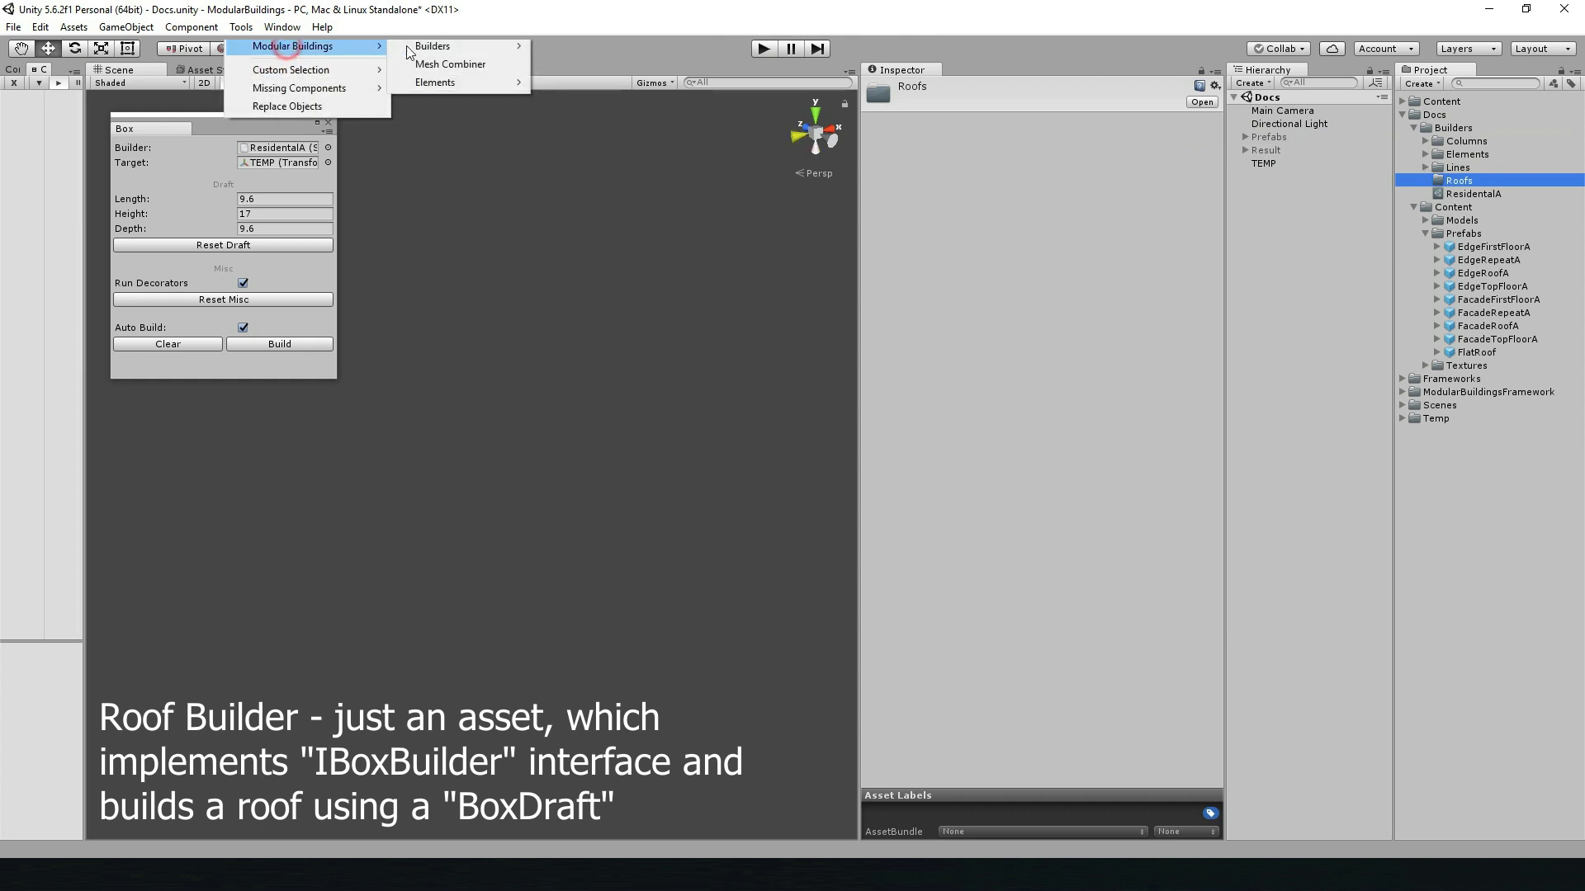
mouse_move(444, 84)
mouse_move(602, 103)
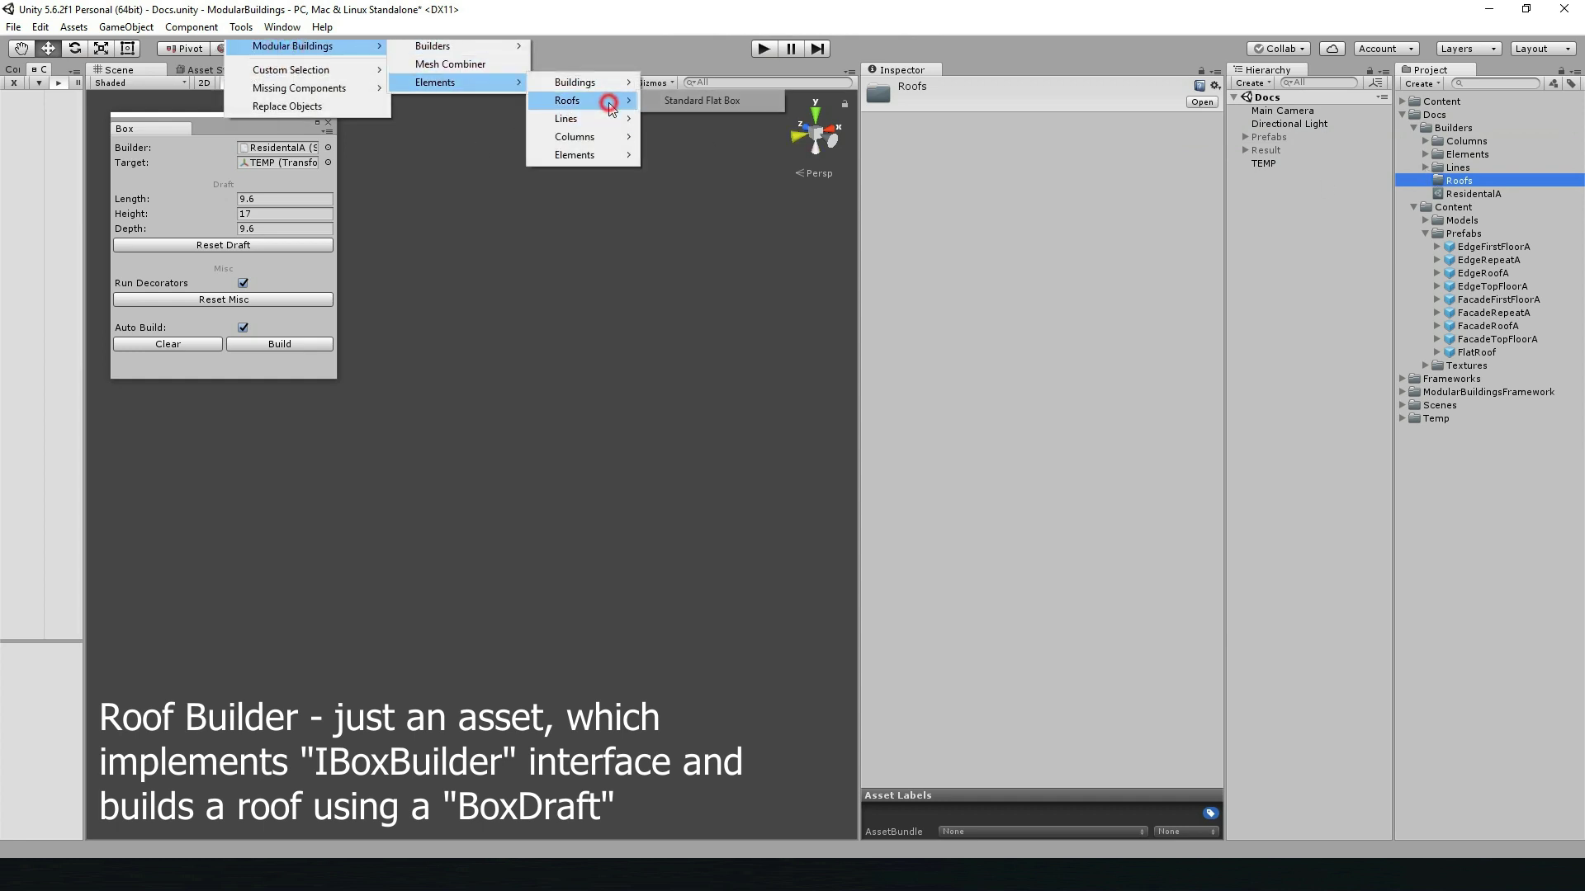
click(685, 102)
click(1508, 194)
text(roof)
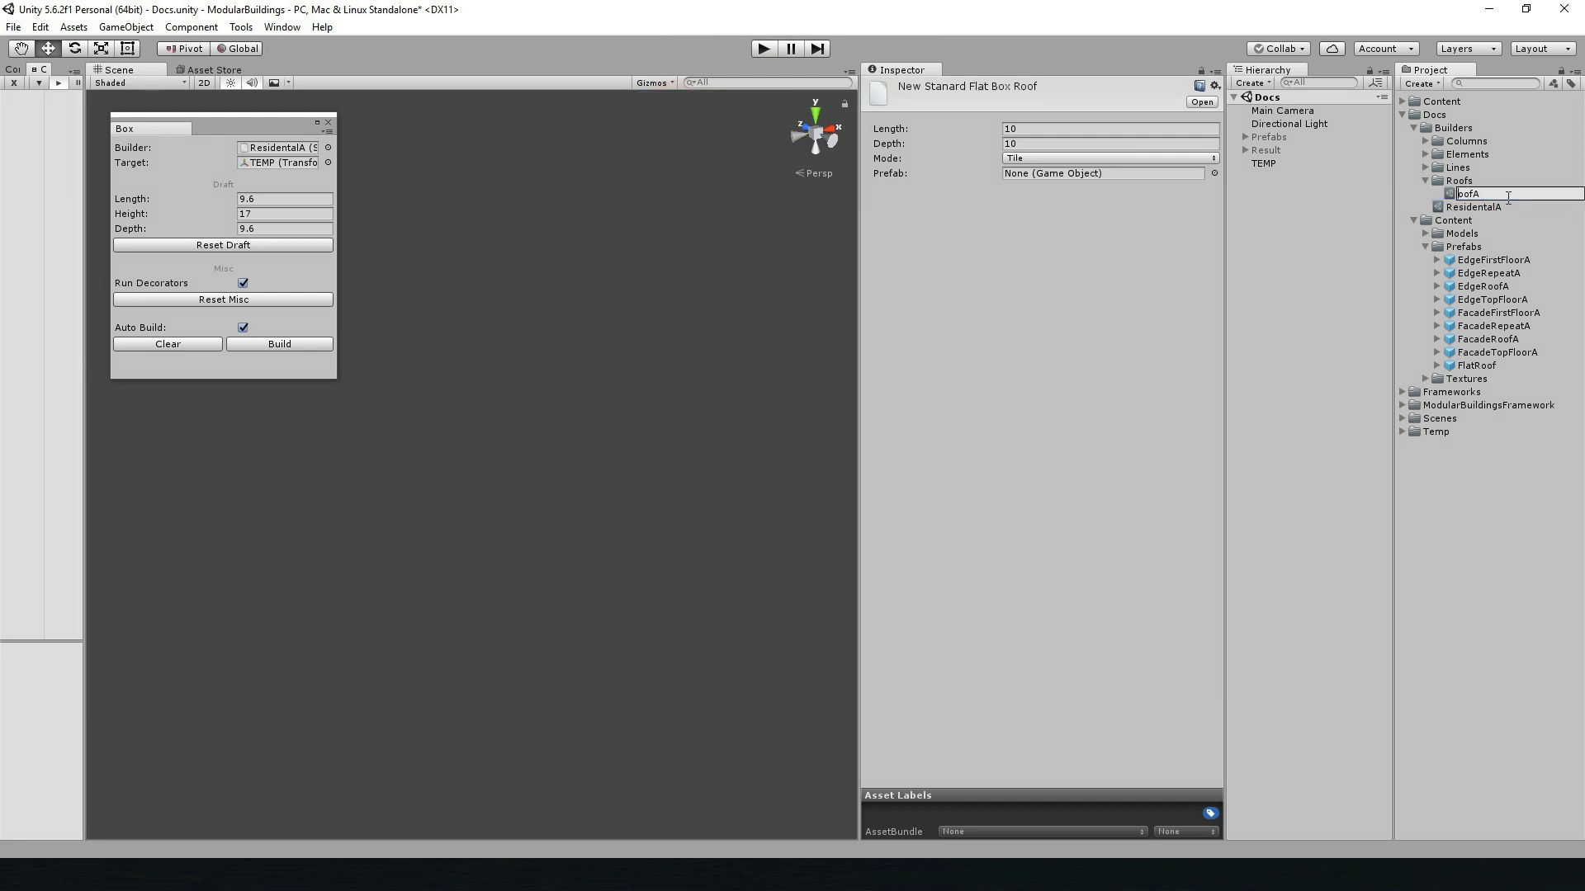
key(Return)
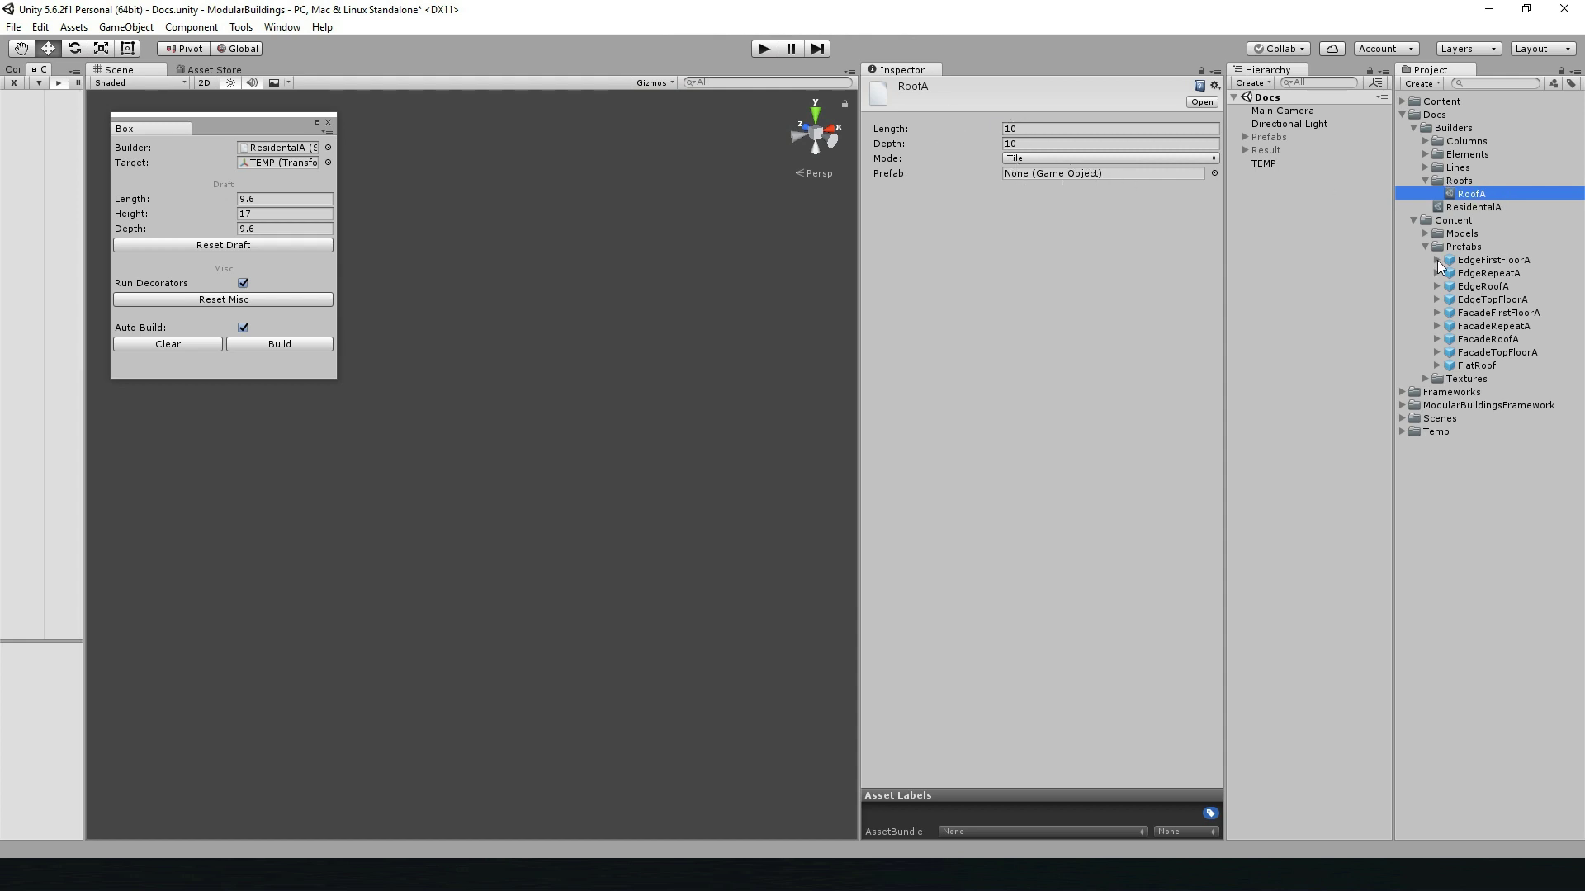
- Place a FlatRoof tile in the scene to inspect it, then delete it and its duplicate
click(1473, 367)
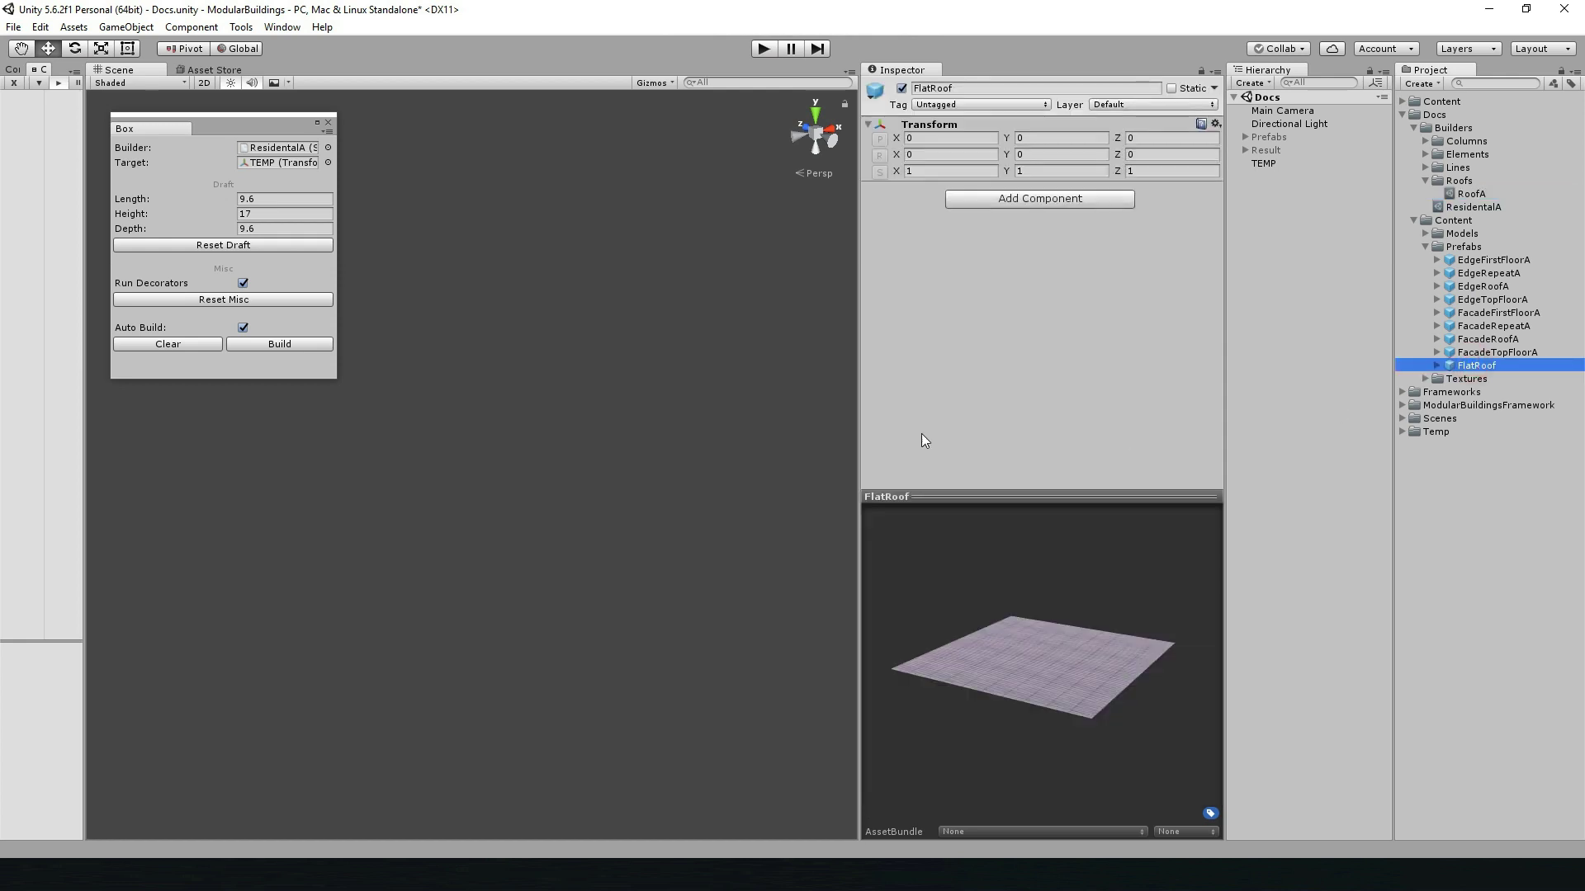
mouse_move(1469, 369)
mouse_down()
mouse_move(562, 481)
mouse_move(633, 249)
mouse_up()
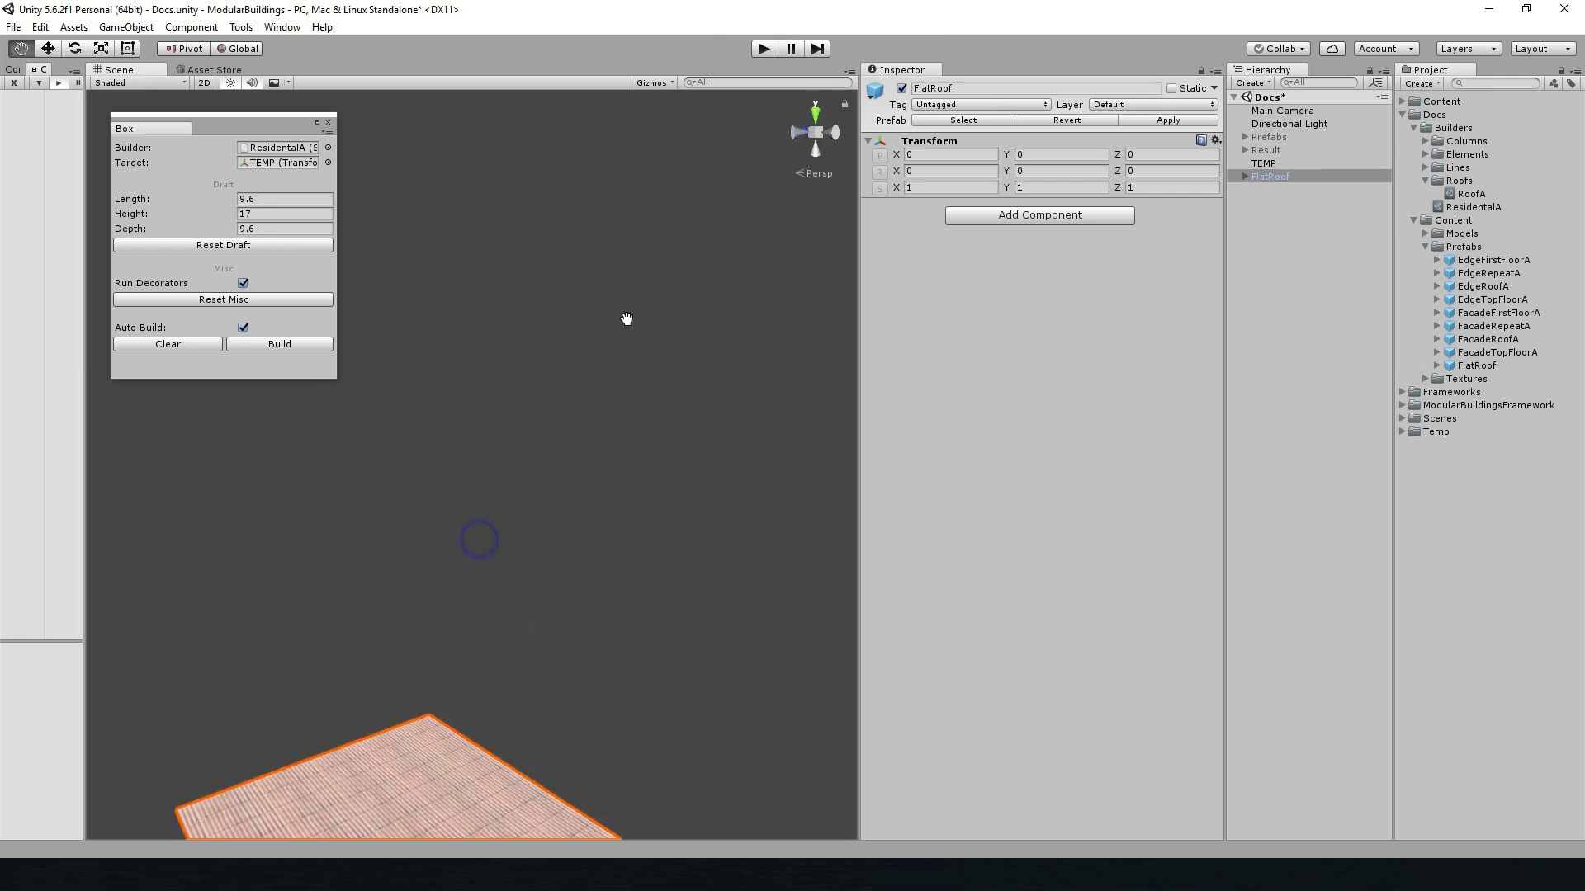
mouse_move(633, 253)
alt+mouse_down()
mouse_move(466, 622)
mouse_move(604, 359)
alt+mouse_up()
key(ctrl+d)
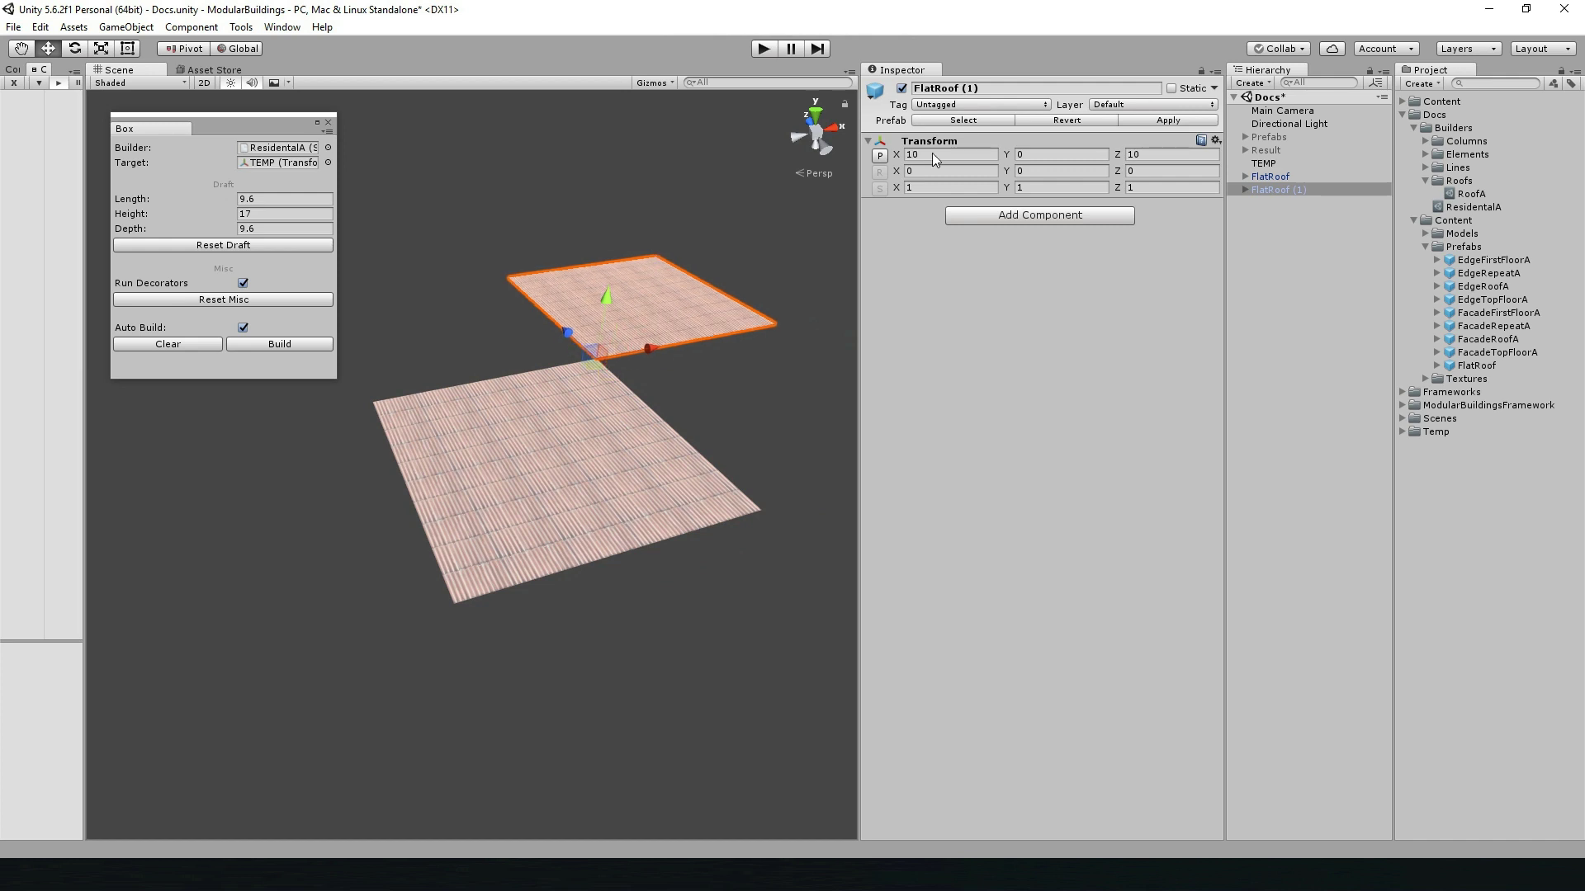
key(Delete)
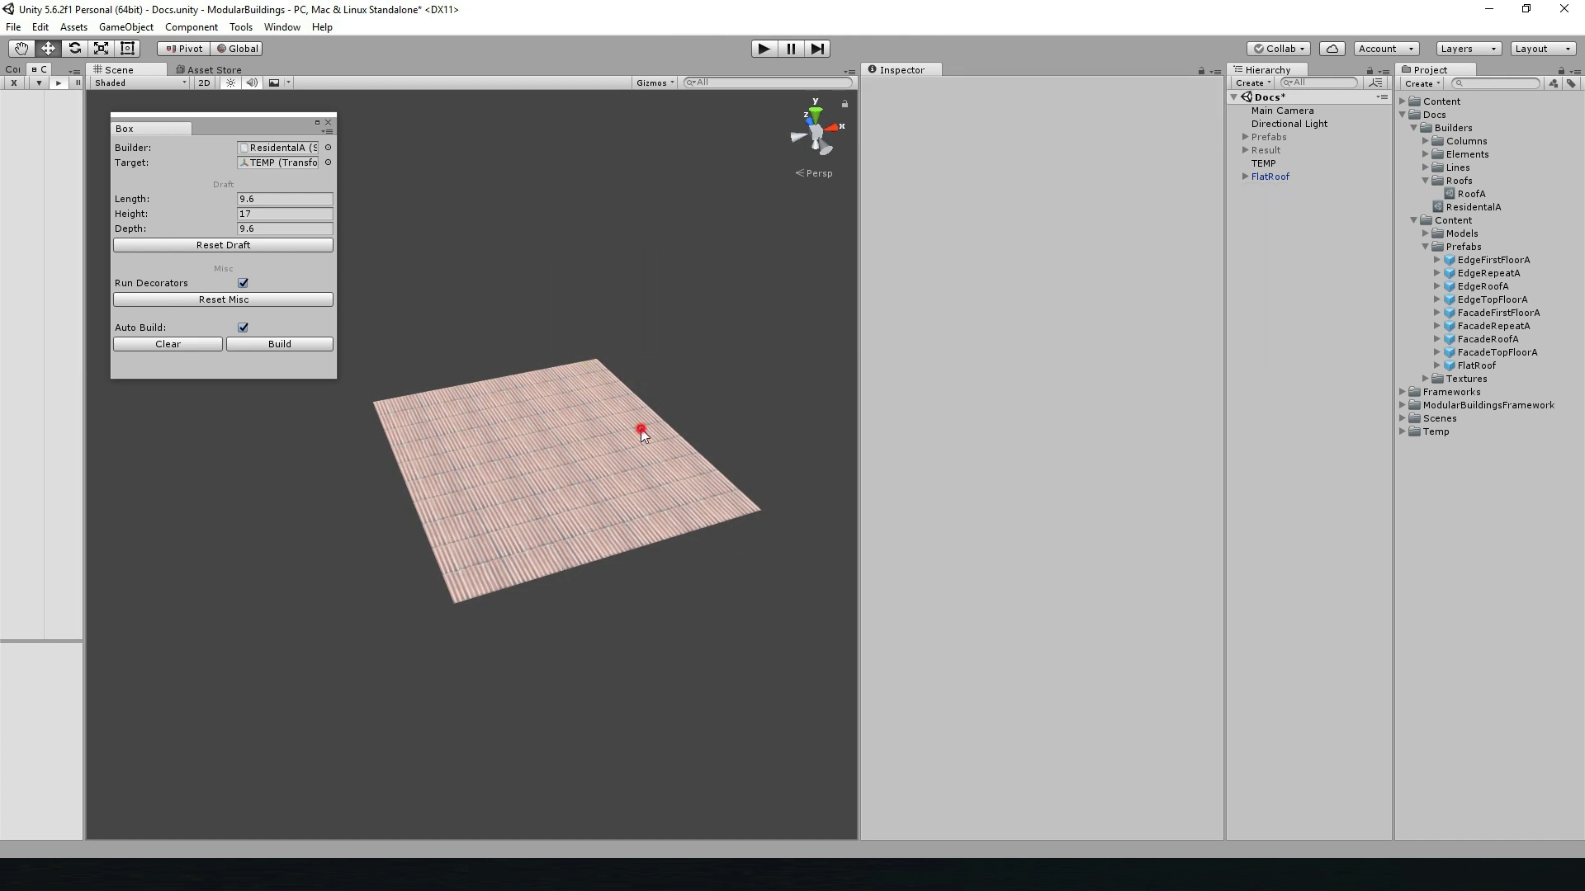
click(1270, 175)
key(Delete)
- Assign FlatRoof as RoofA's tile prefab and make RoofA the box's builder
click(1509, 197)
drag(1465, 368, 1155, 175)
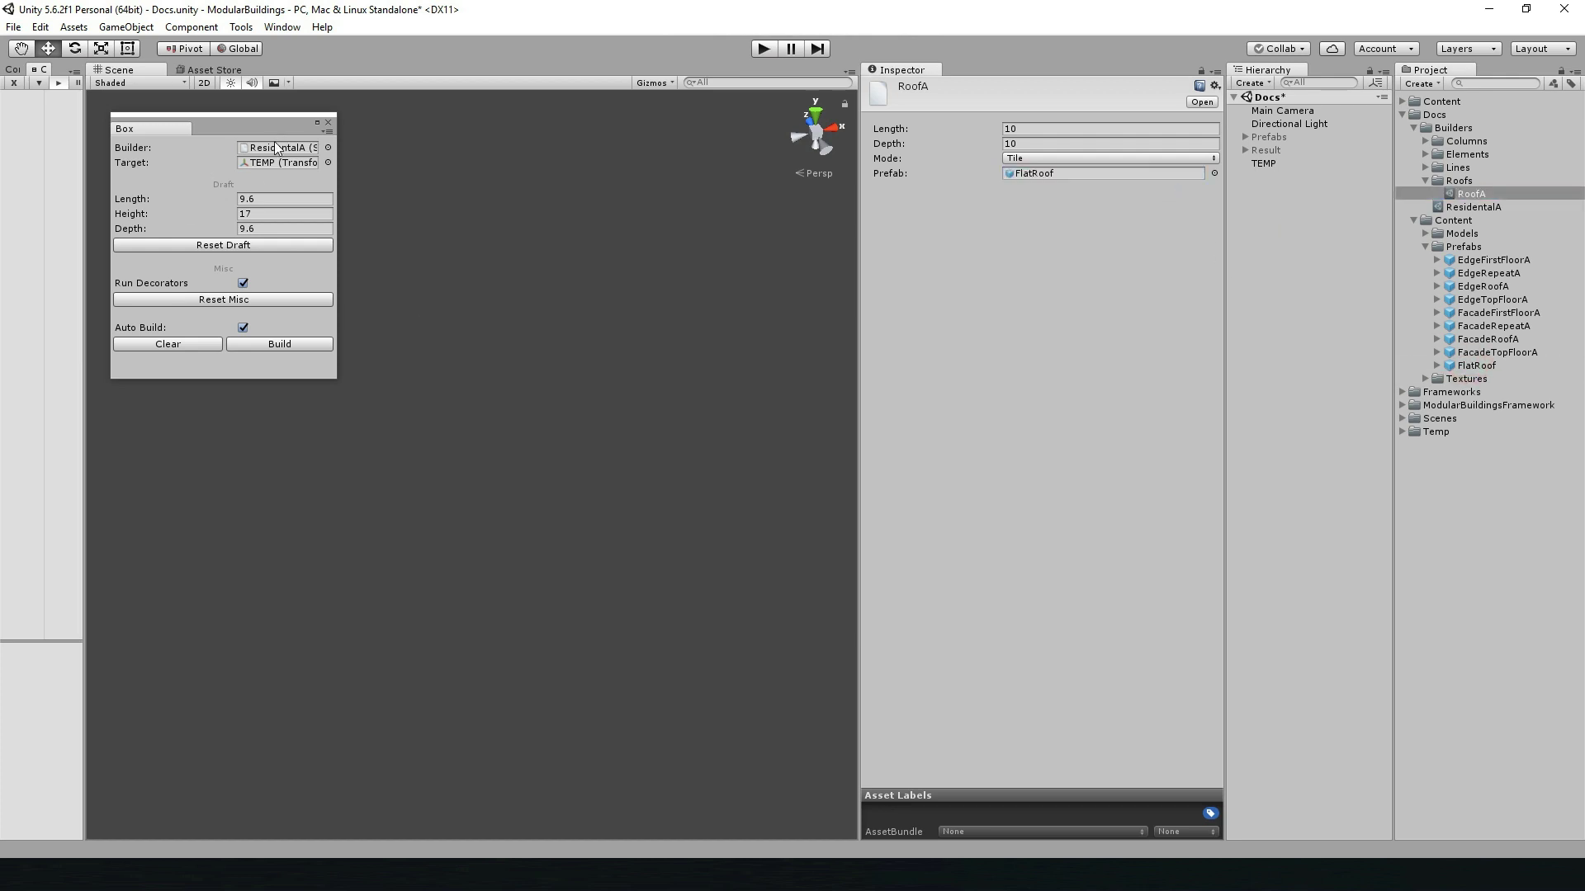
drag(1488, 209, 281, 148)
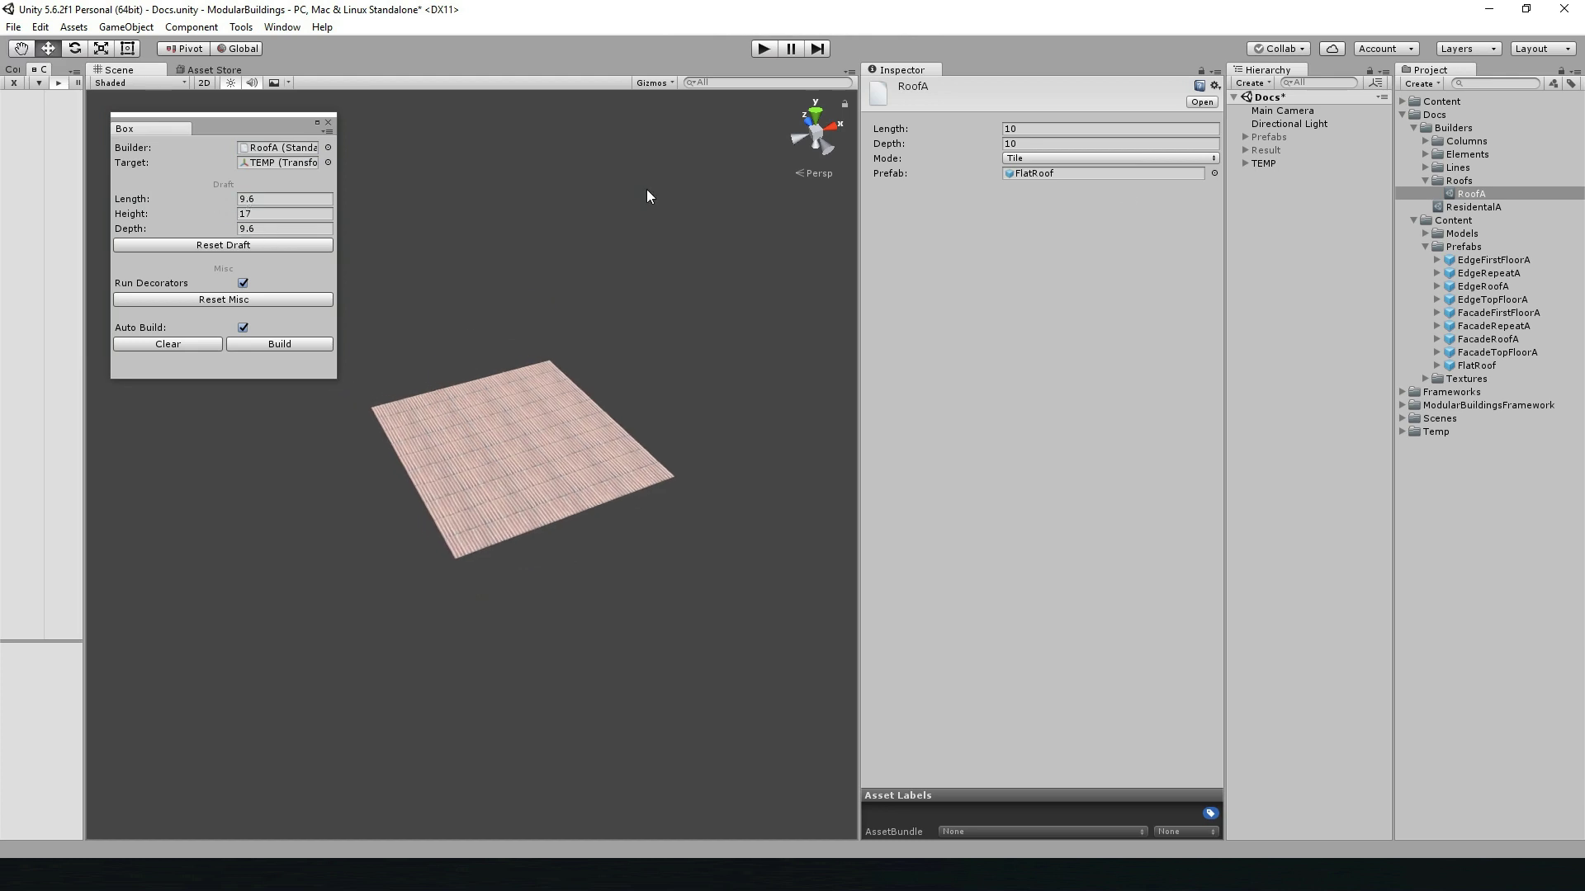
- Test-stretch the roof to length 26.6 and deeper, reset to 10 × 10, and turn auto-build off
click(238, 247)
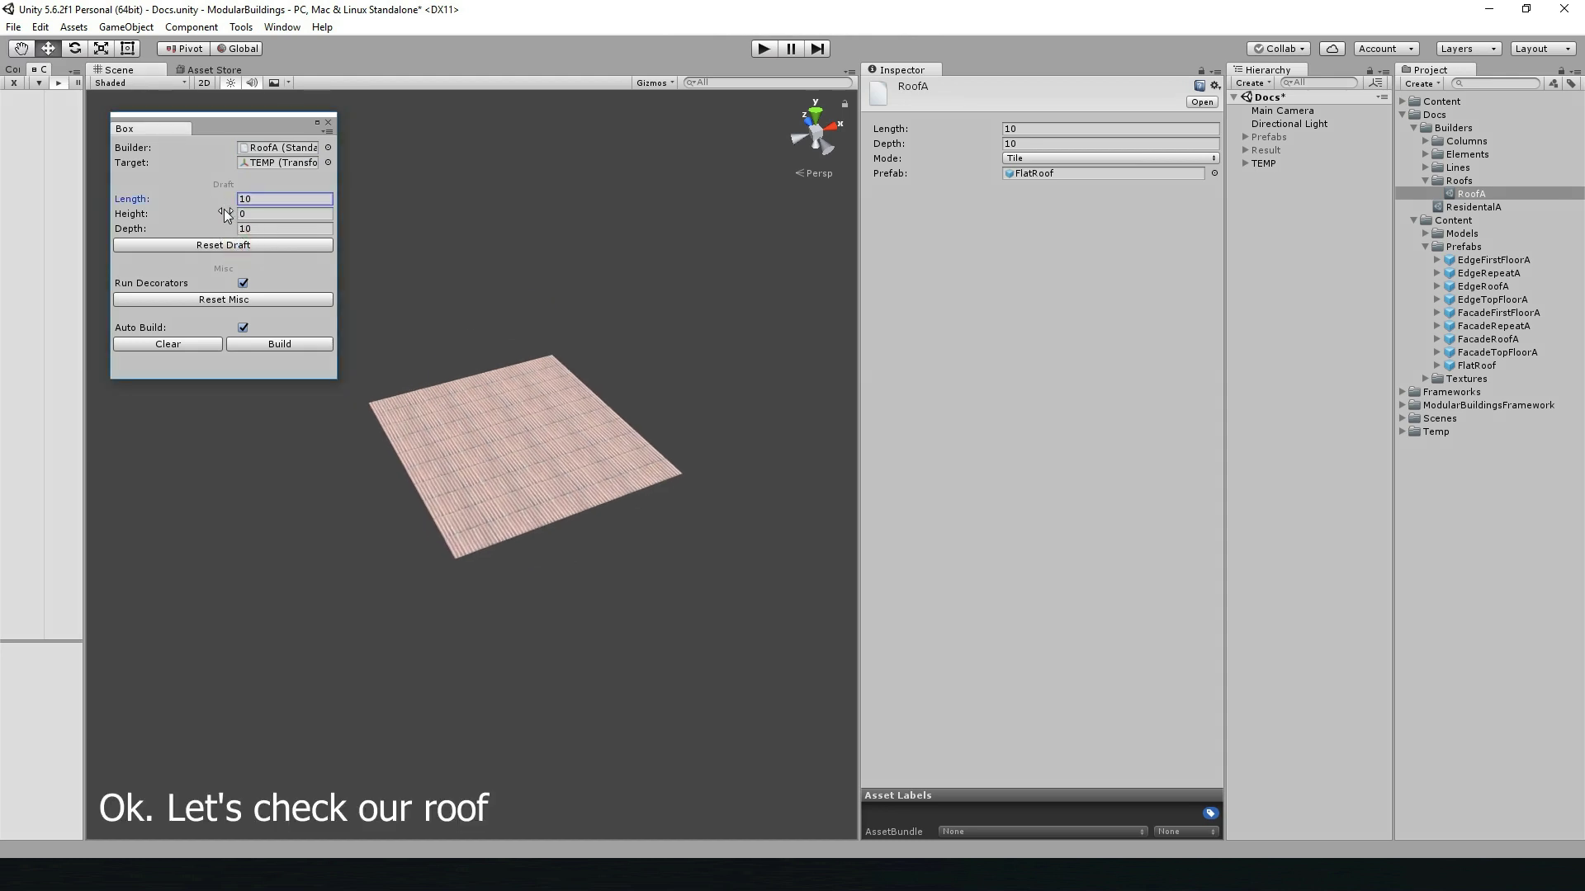
drag(221, 200, 289, 200)
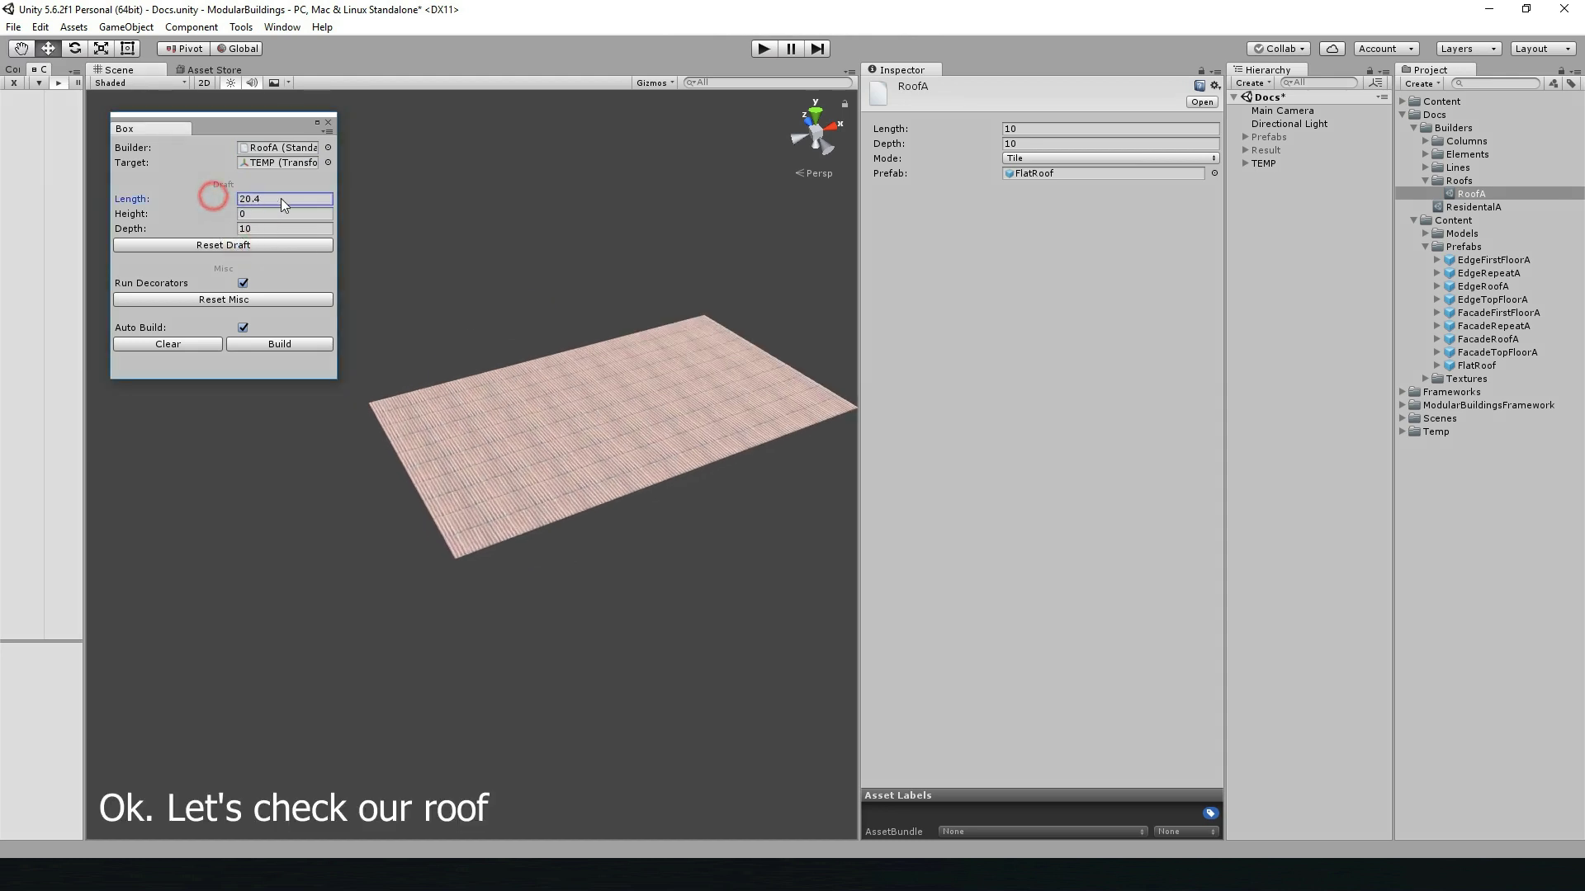
click(1294, 164)
mouse_move(218, 228)
mouse_down()
mouse_move(426, 223)
mouse_move(324, 226)
mouse_up()
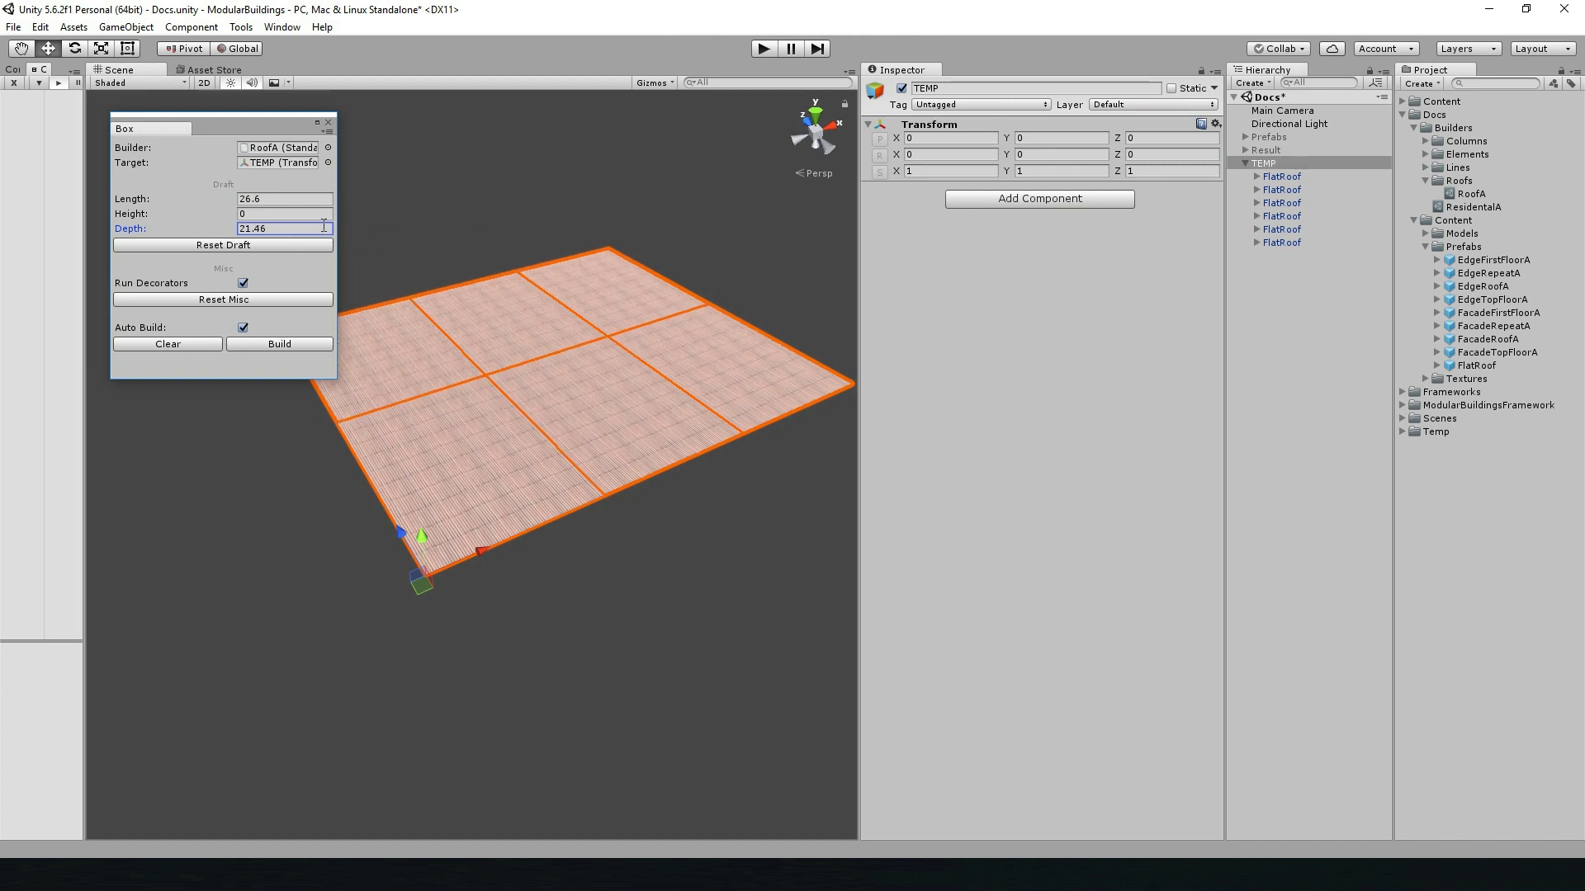
click(238, 245)
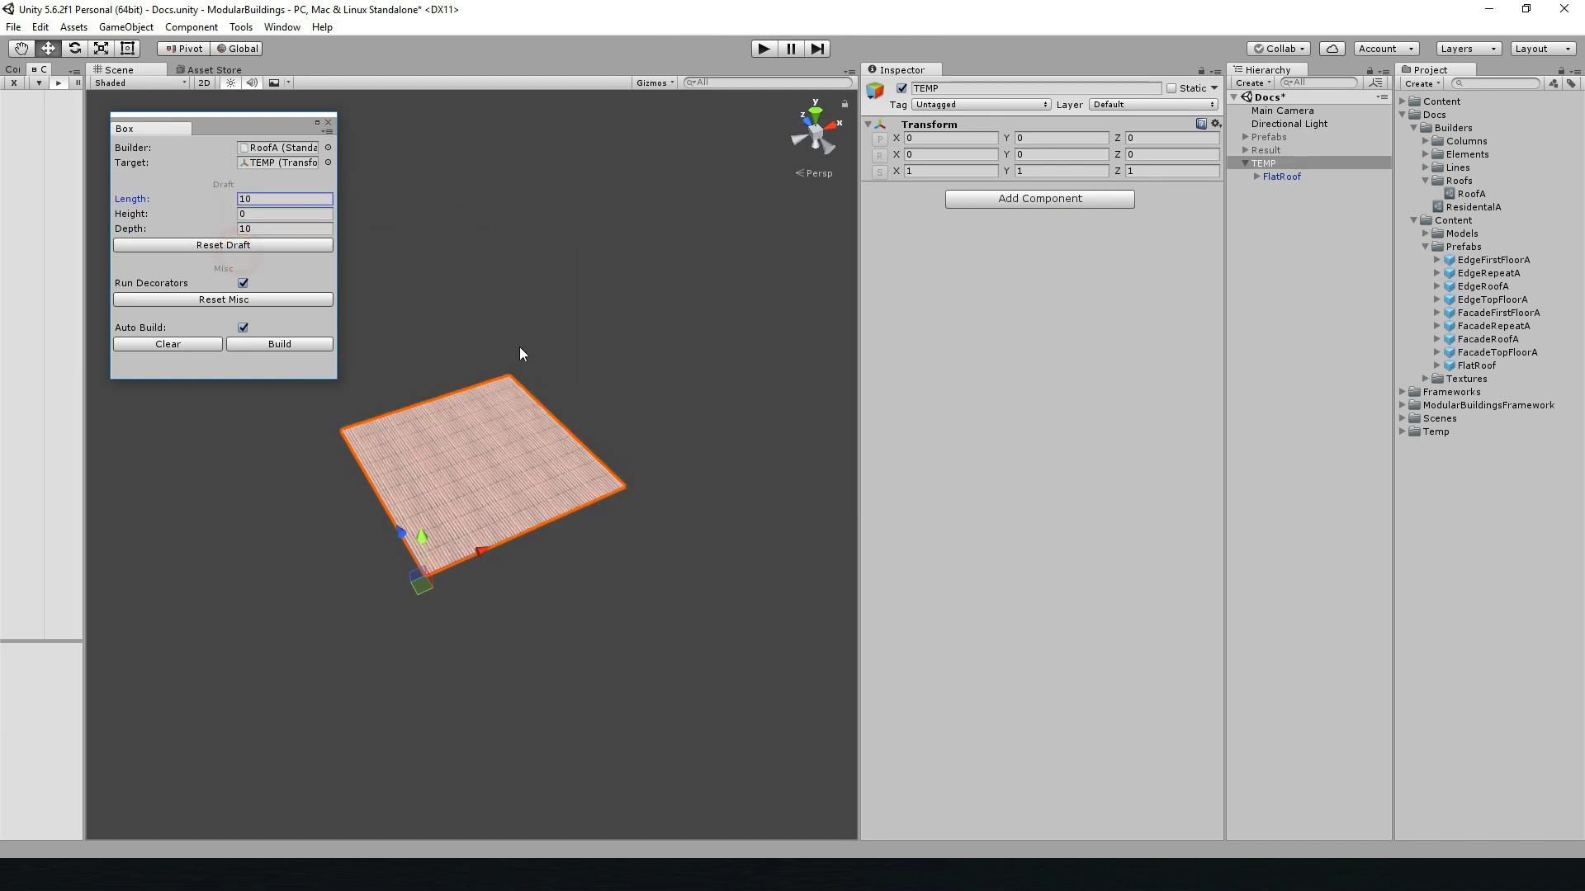
click(243, 327)
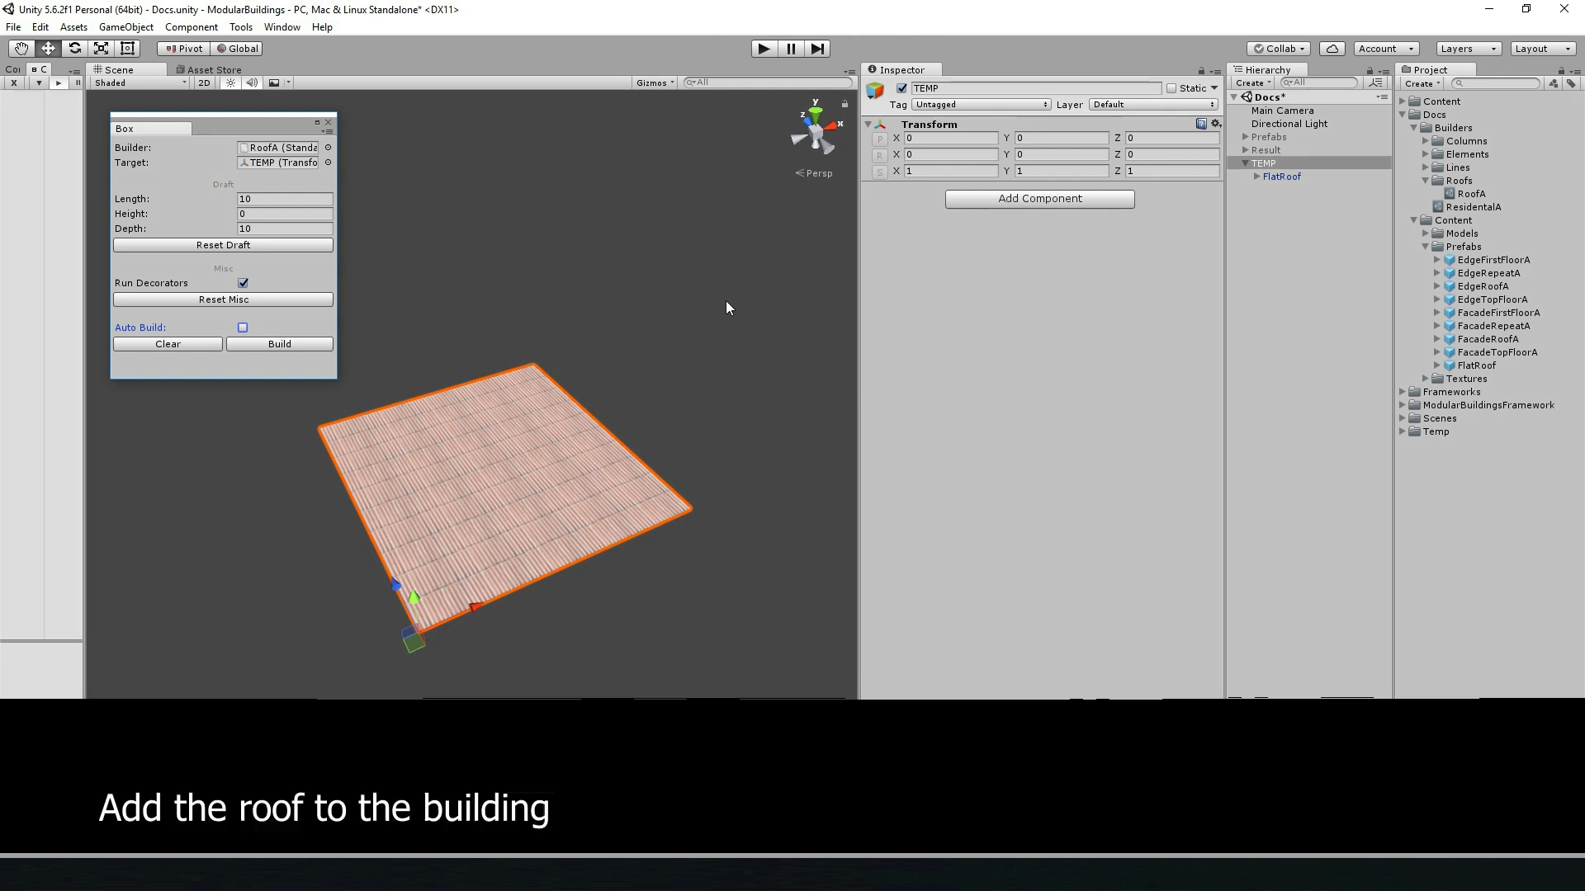
- Set RoofA as ResidentalA's cap, use ResidentalA as builder, reset the draft and build
click(1461, 206)
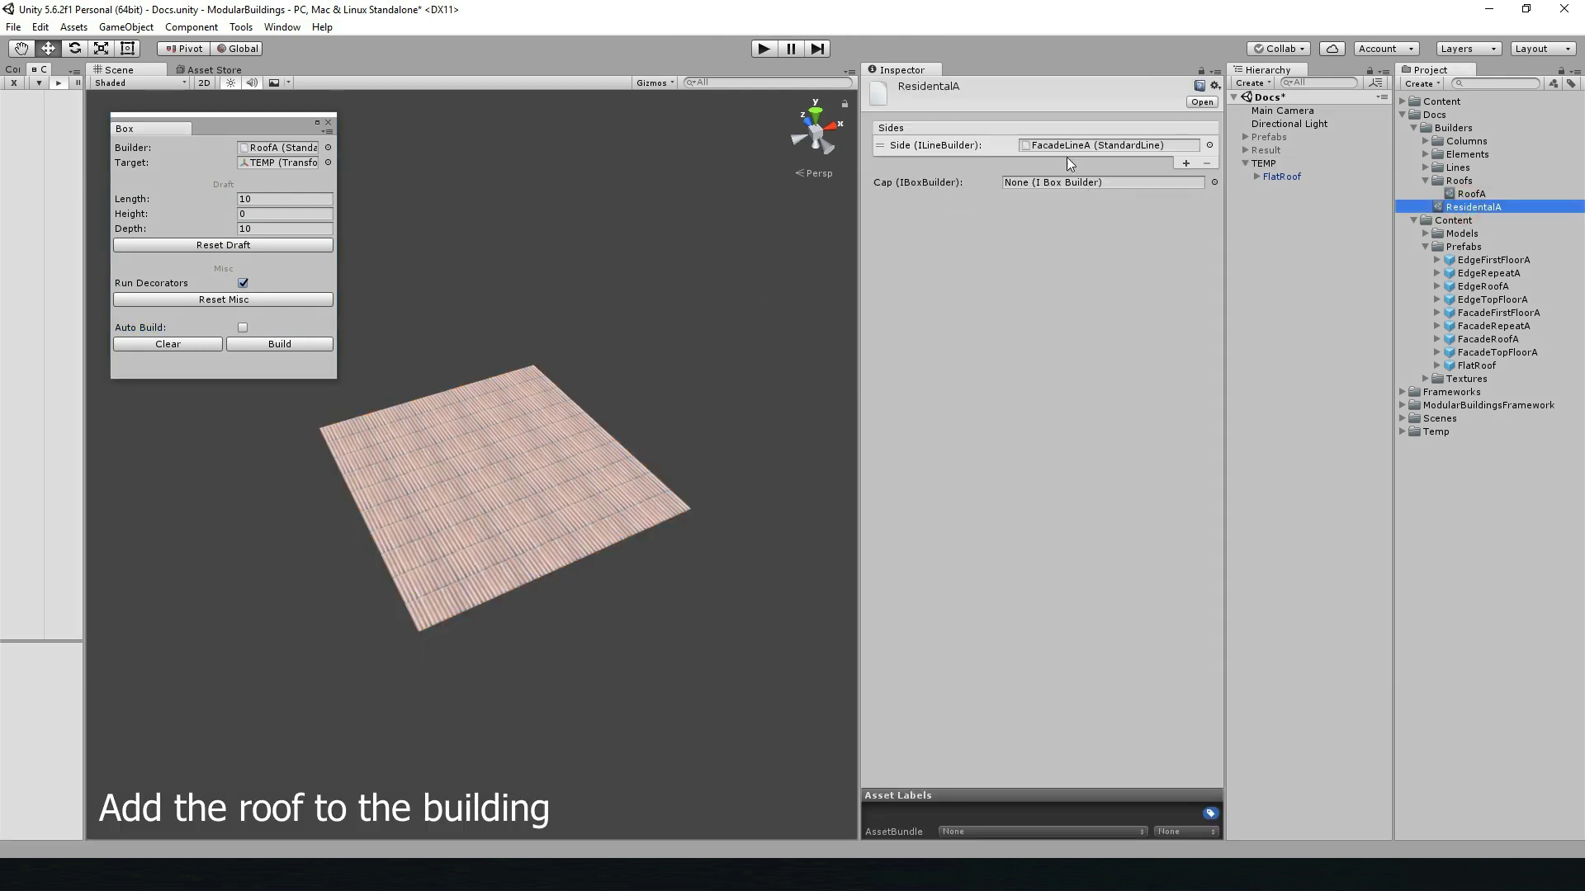
drag(1514, 212, 1031, 184)
drag(1469, 194, 297, 157)
click(284, 244)
click(303, 347)
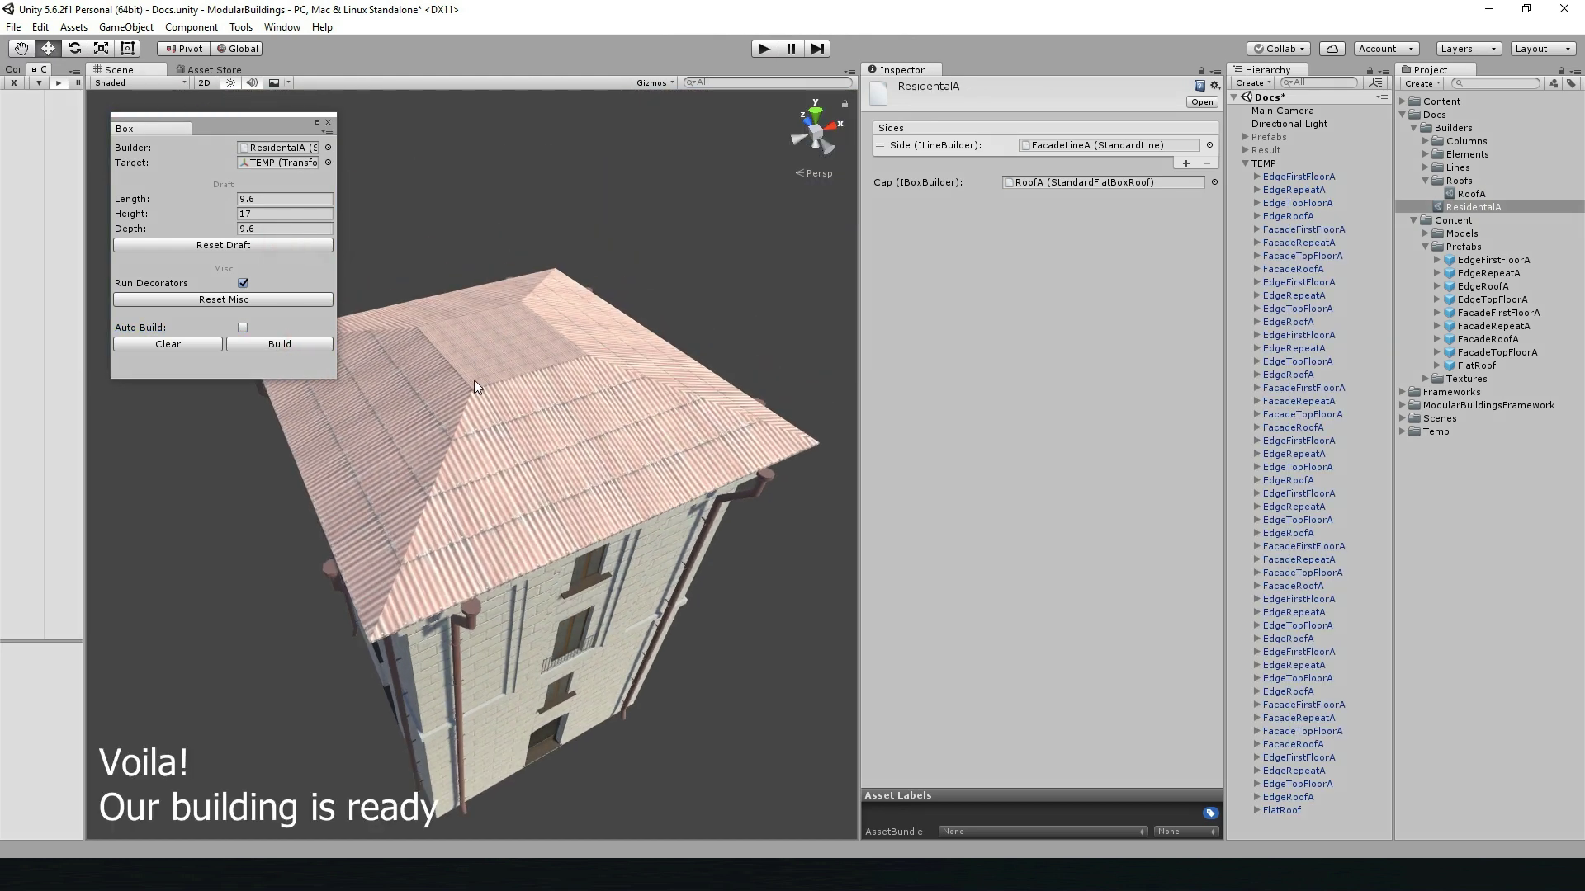
- With auto-build on, lengthen the building to 16.2 and enlarge its length and depth
scroll(500, 355, down, 5)
drag(214, 199, 330, 207)
click(242, 328)
mouse_move(217, 230)
mouse_down()
mouse_move(382, 220)
mouse_move(636, 304)
mouse_up()
drag(213, 229, 197, 240)
- View the roofed building in shaded wireframe and shorten its length to 16.9
click(140, 83)
click(152, 137)
mouse_move(743, 307)
alt+mouse_down()
mouse_move(713, 380)
mouse_move(764, 383)
alt+mouse_up()
click(1299, 163)
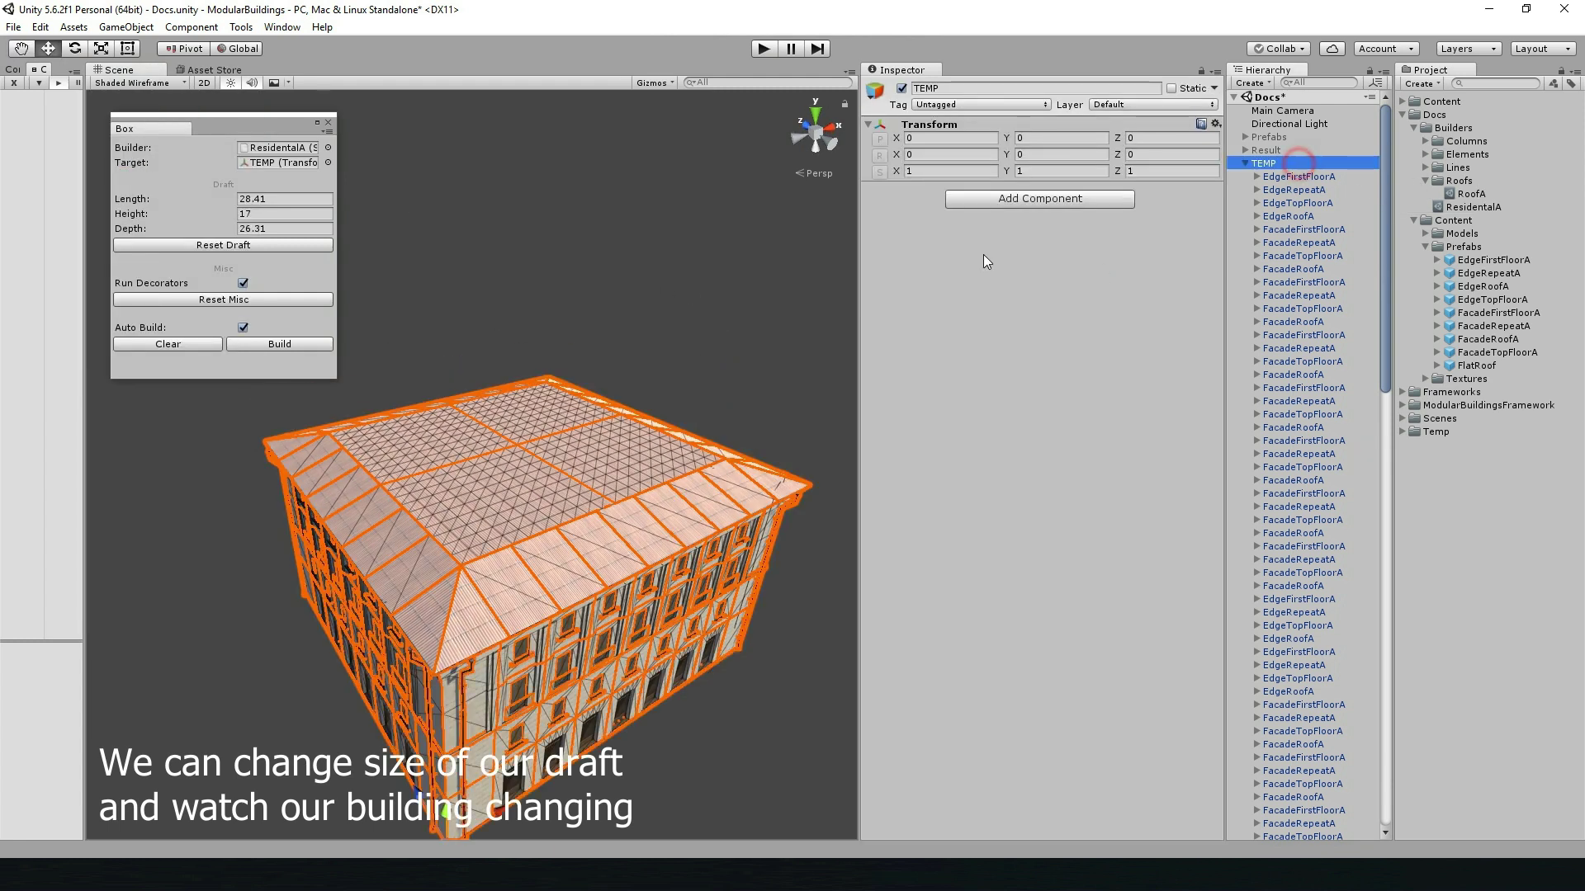
alt+drag(537, 264, 511, 314)
mouse_move(177, 199)
mouse_down()
mouse_move(156, 199)
mouse_move(212, 239)
mouse_move(198, 239)
mouse_up()
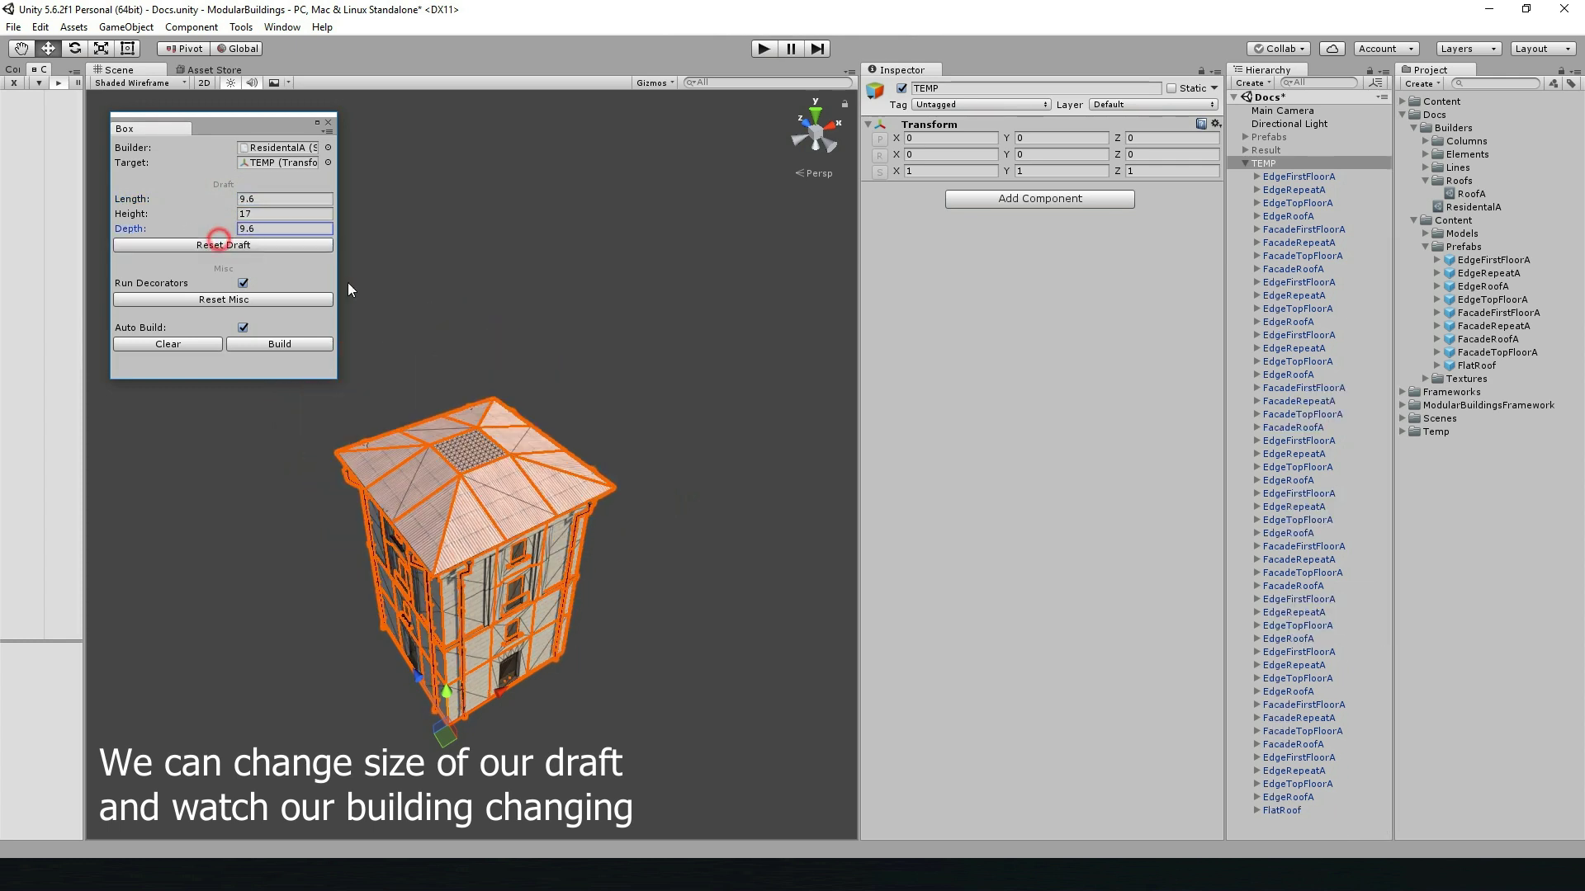
- Reset the building to the 9.6 × 17 × 9.6 tower and switch back to plain shading
click(691, 346)
click(138, 82)
click(132, 109)
alt+drag(636, 307, 612, 244)
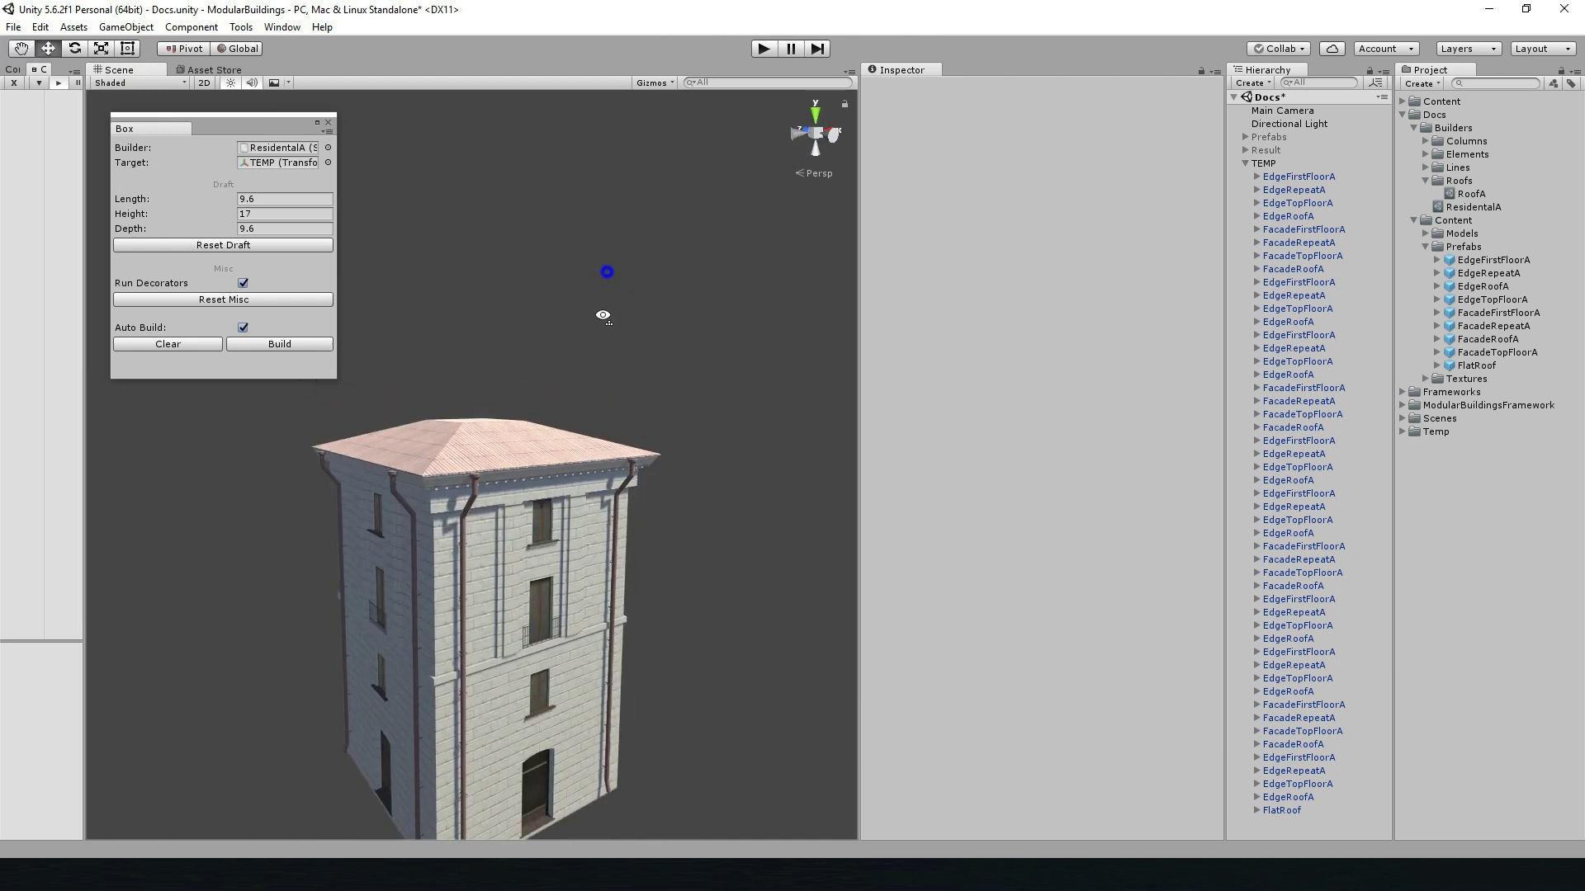